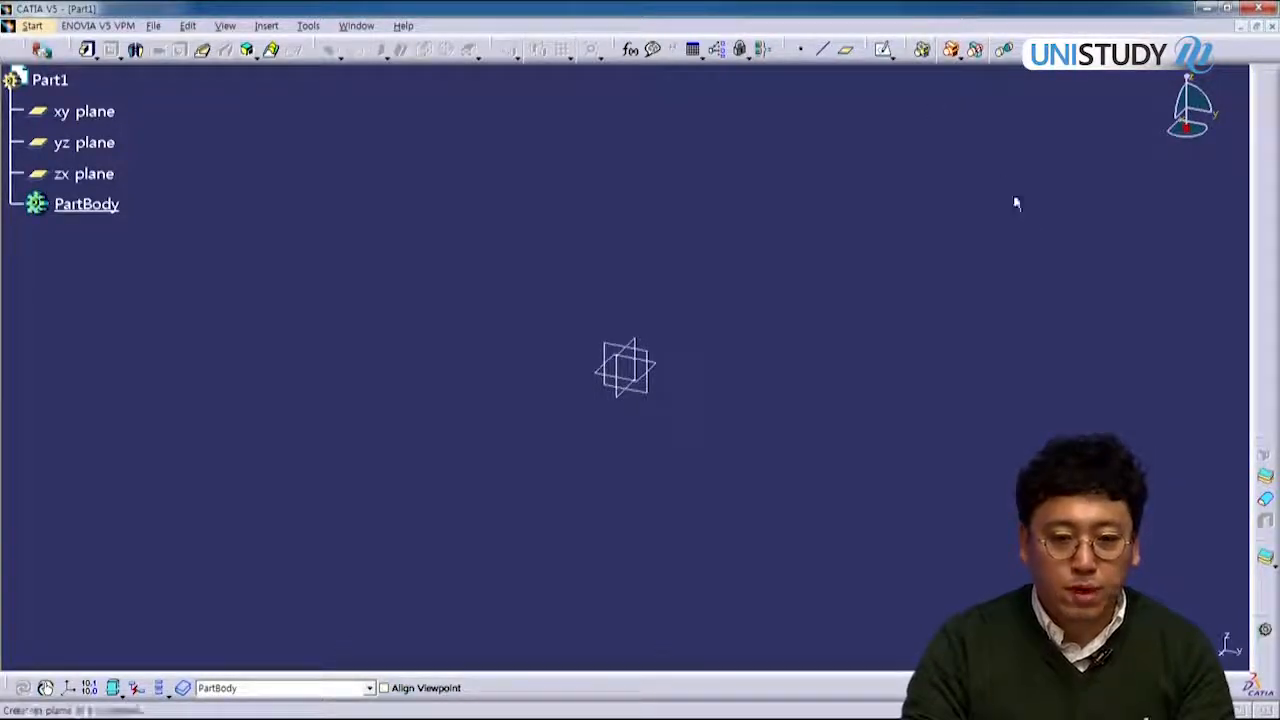
Step: Close the open part and create a new Part Design part named Part1 with hybrid design enabled
left_click(1271, 27)
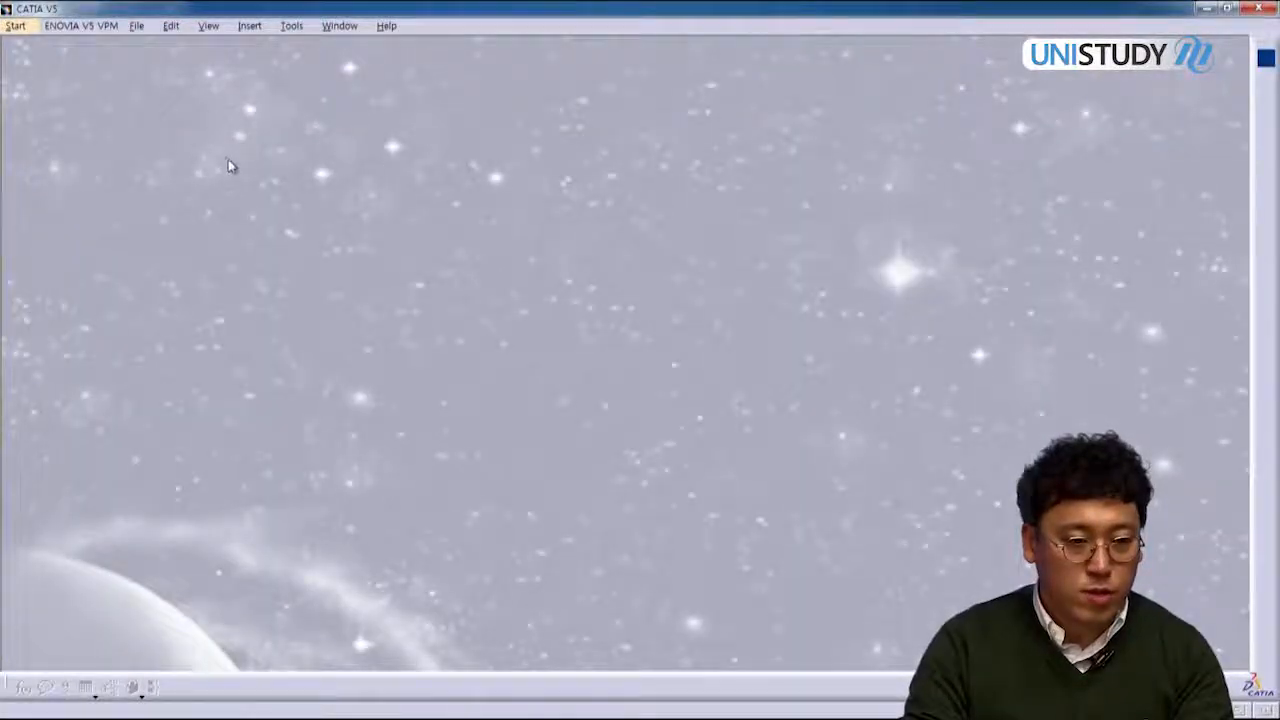
left_click(14, 24)
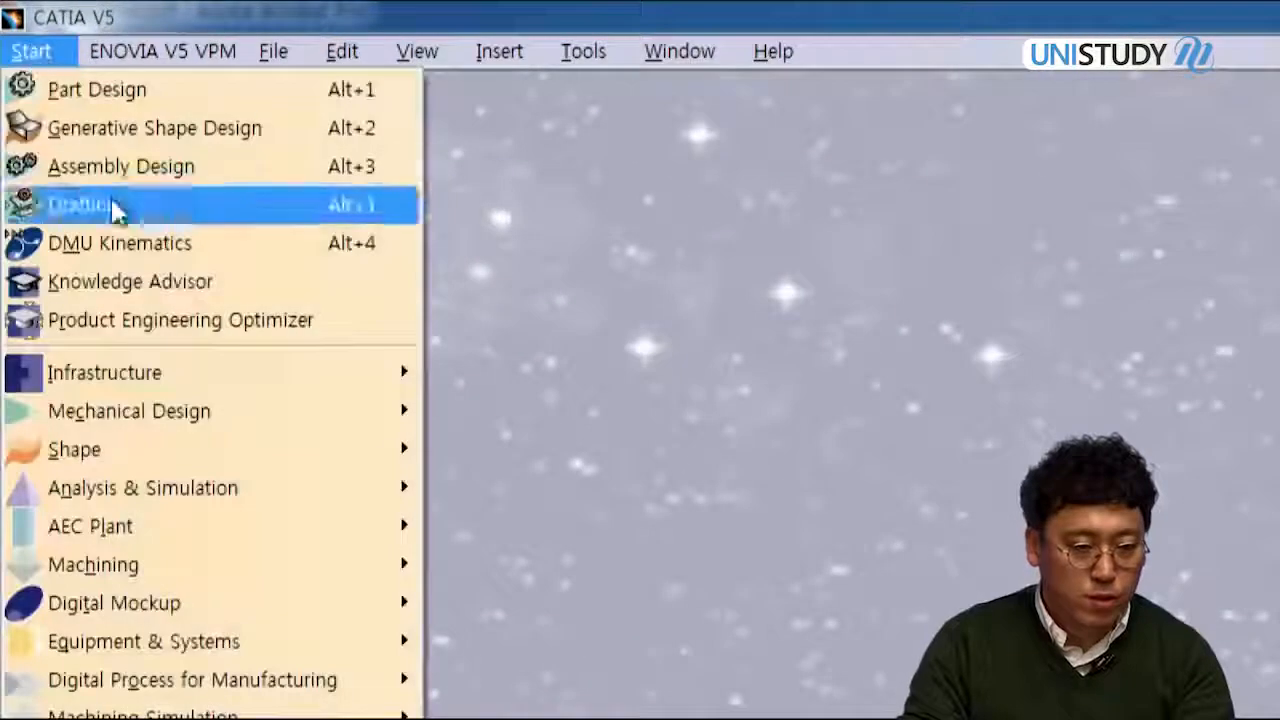
mouse_move(372, 420)
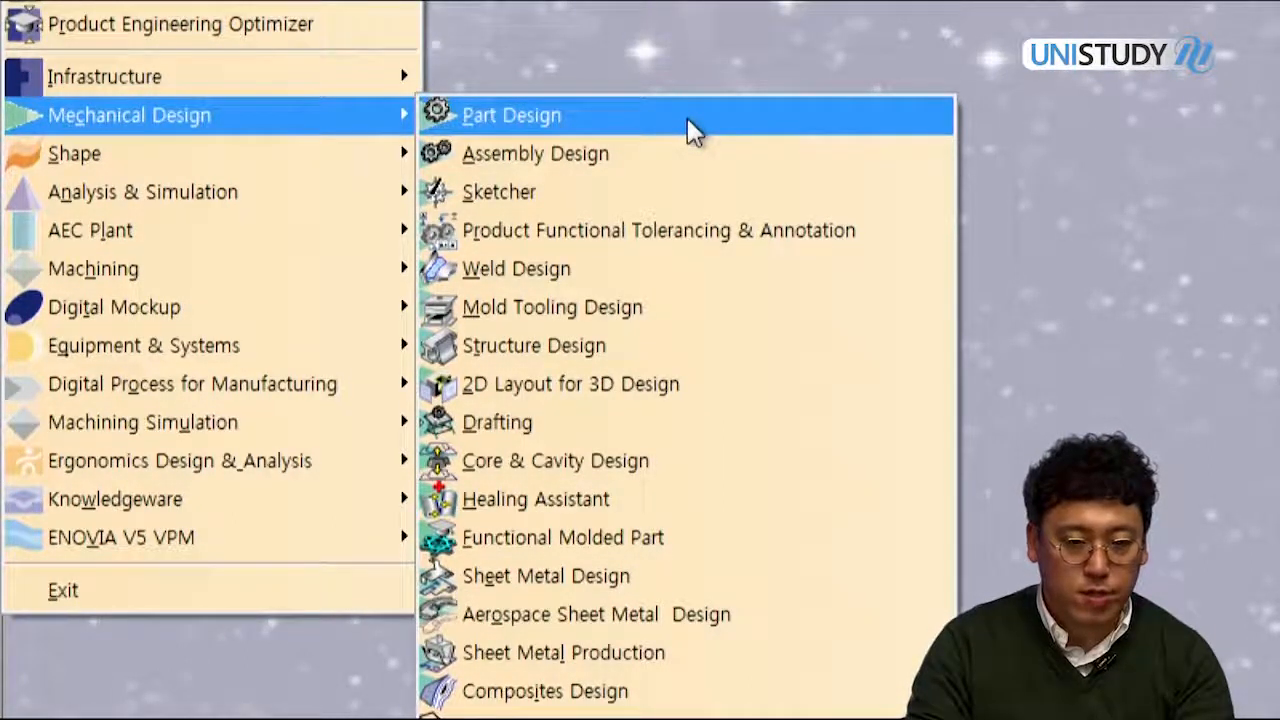
left_click(687, 117)
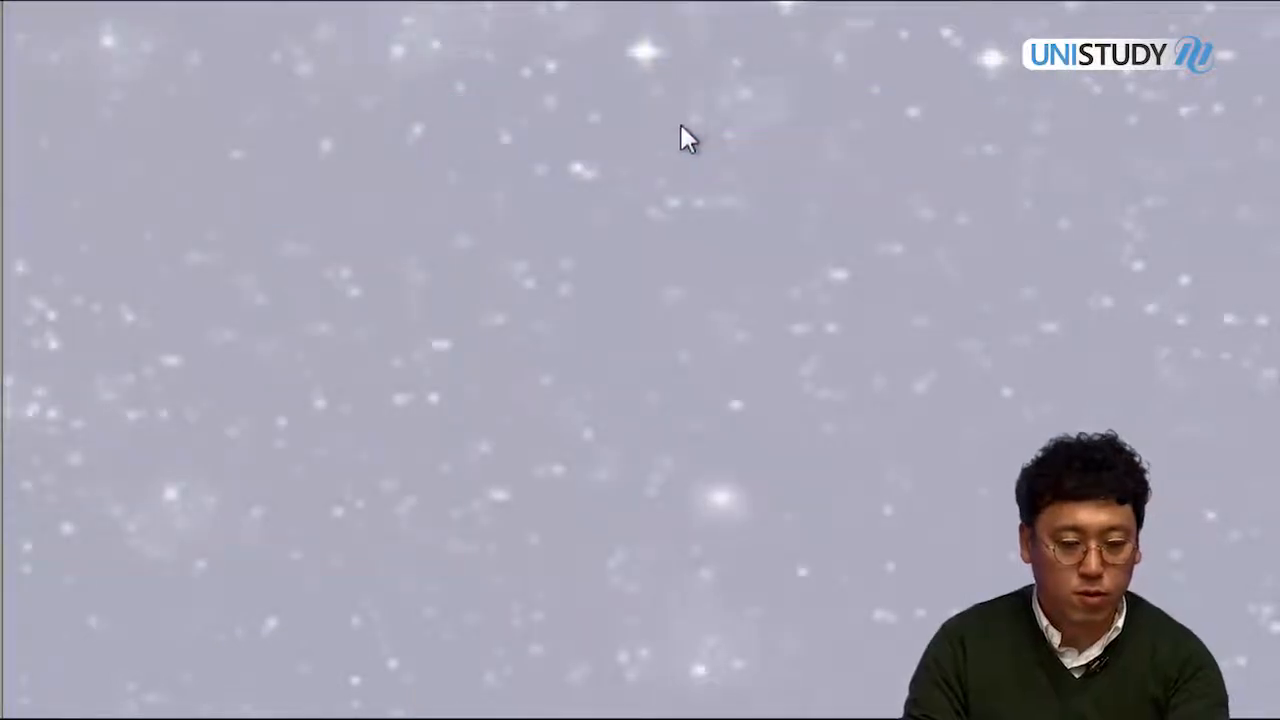
left_click_drag(1113, 236, 566, 258)
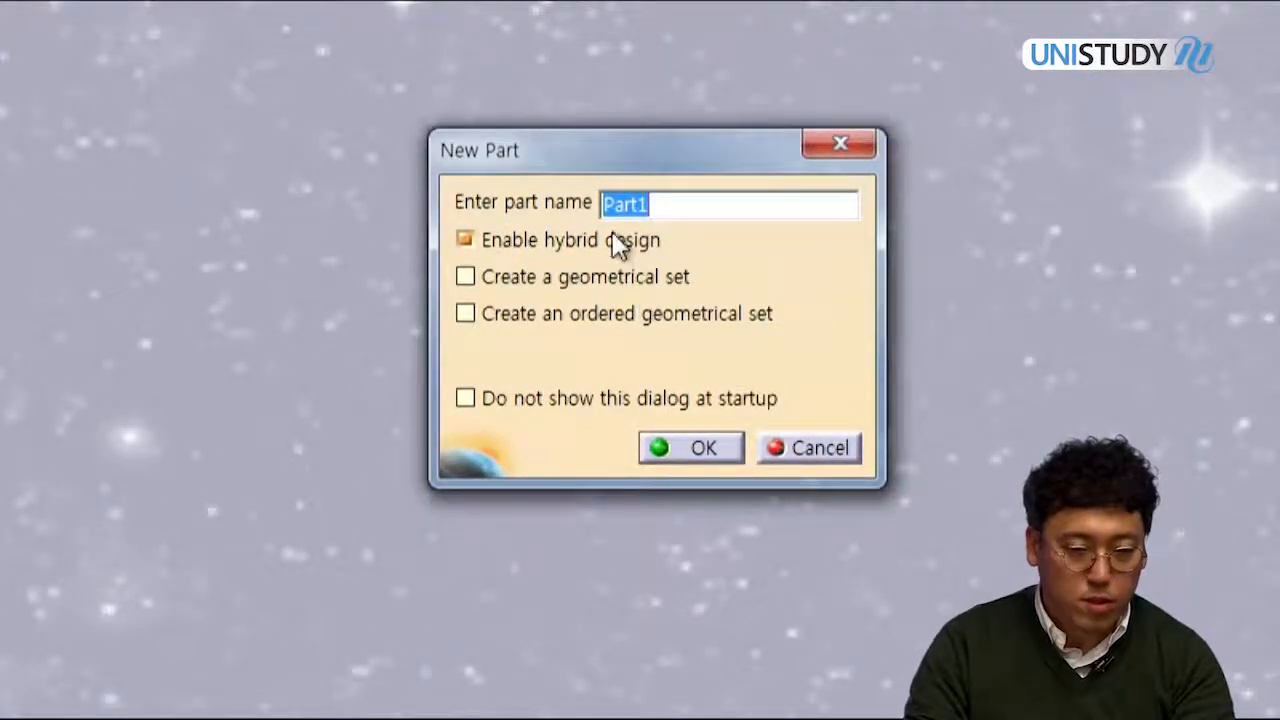
left_click(716, 444)
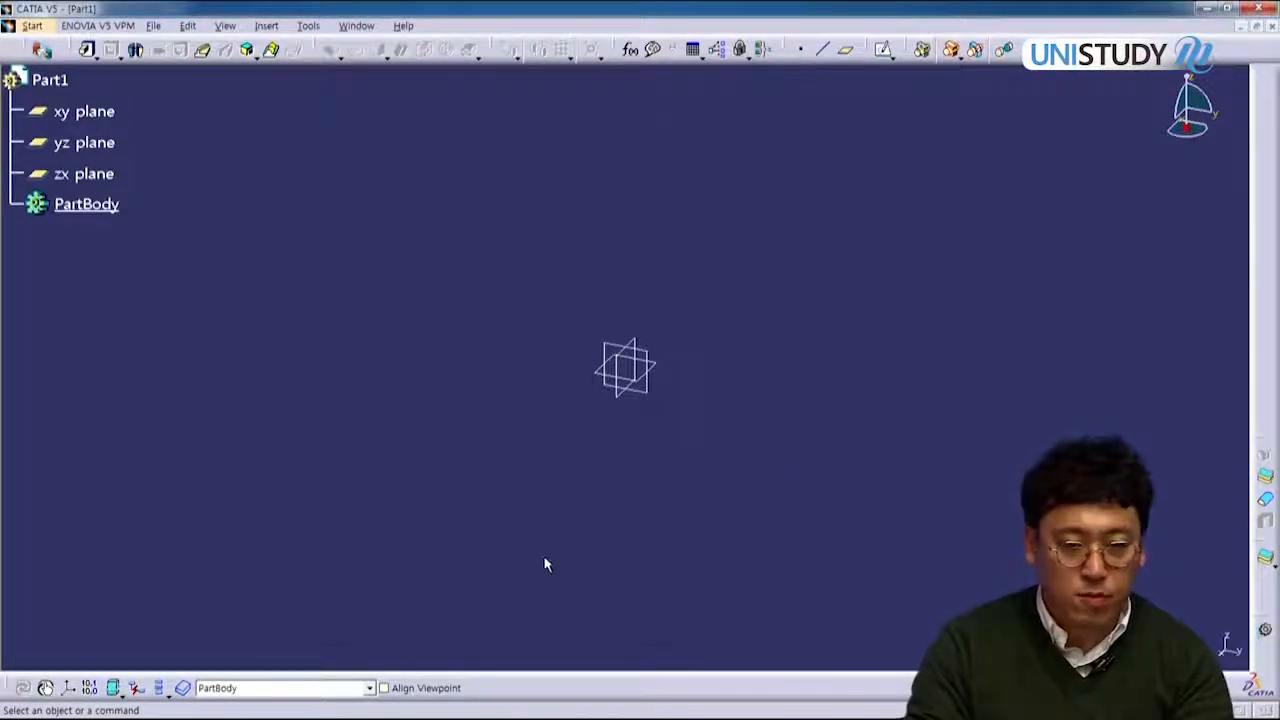
Step: Start a sketch on the yz plane and draw a rectangle from the origin, about 96 mm wide
left_click(651, 401)
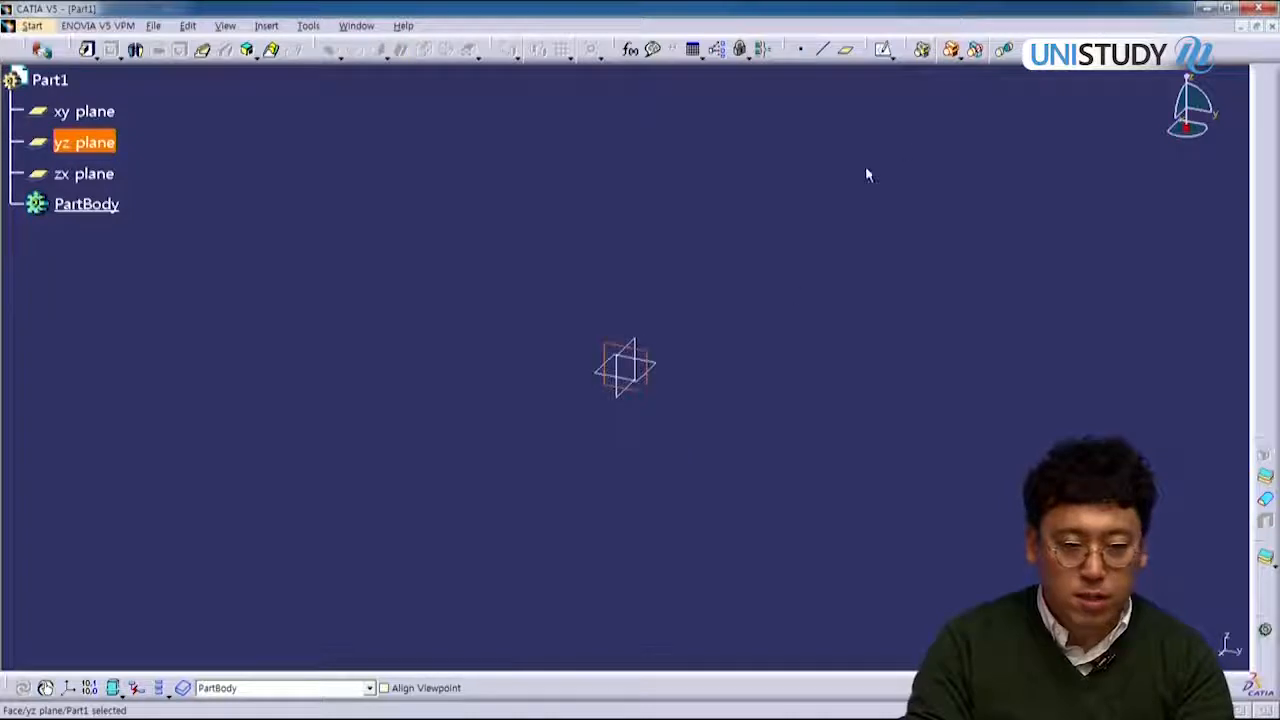
left_click_drag(872, 54, 765, 225)
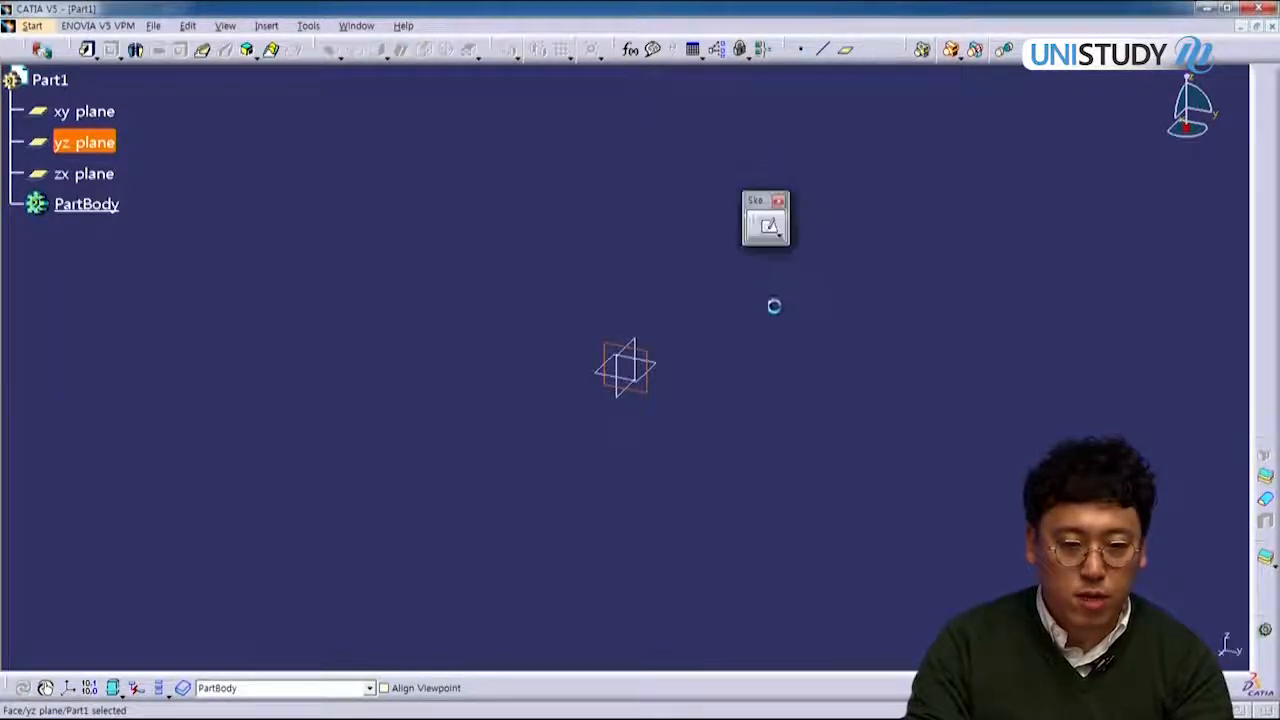
left_click(772, 228)
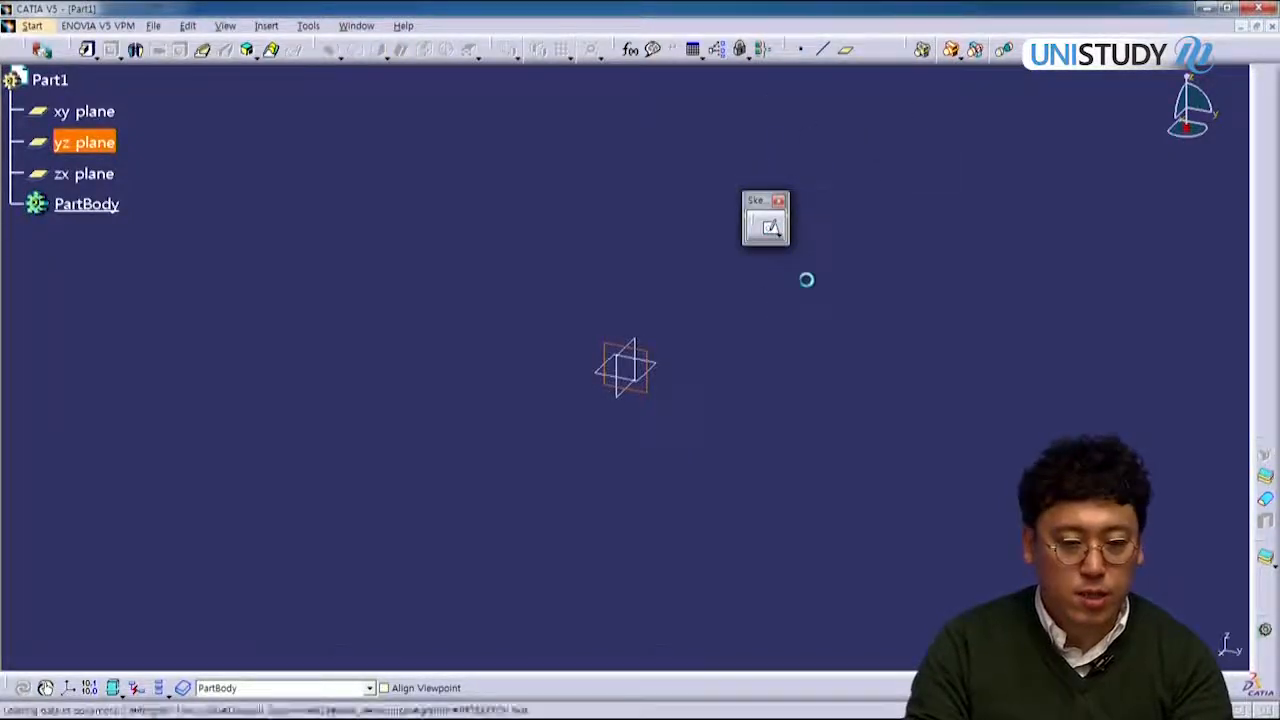
mouse_move(838, 320)
middle_mouse_down()
mouse_move(686, 337)
mouse_move(729, 317)
middle_mouse_up()
left_click(506, 49)
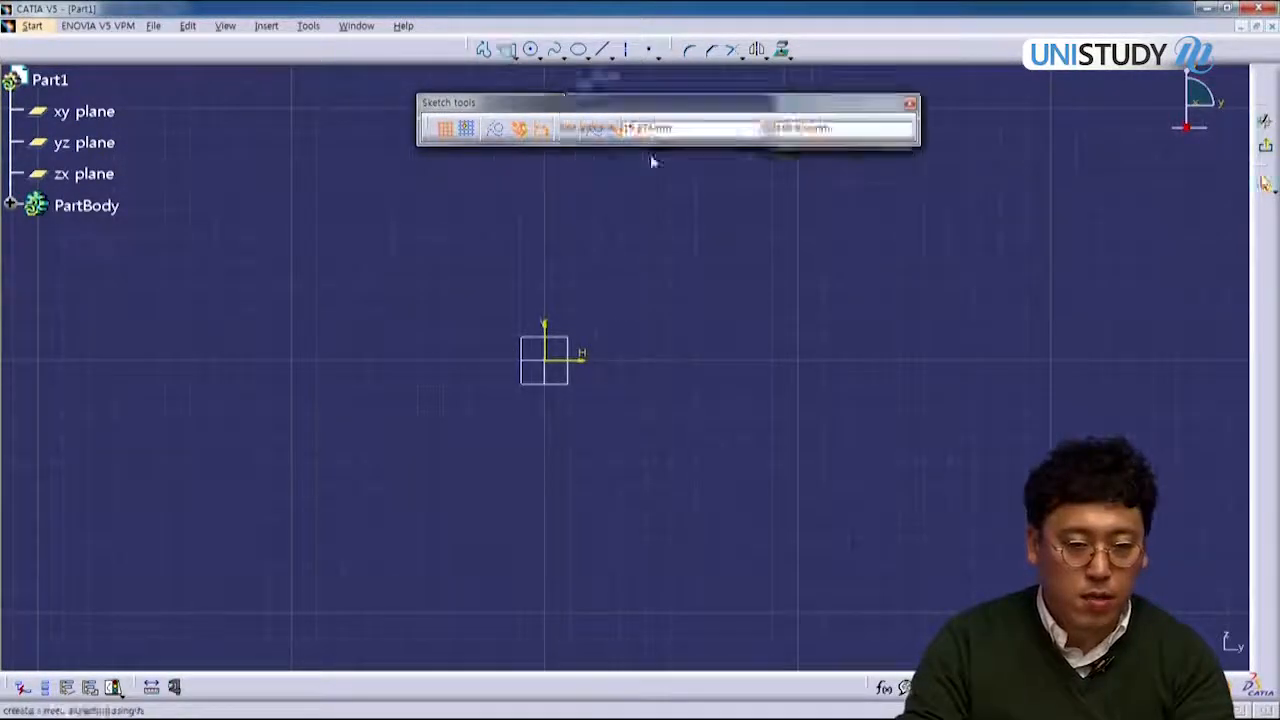
left_click(548, 361)
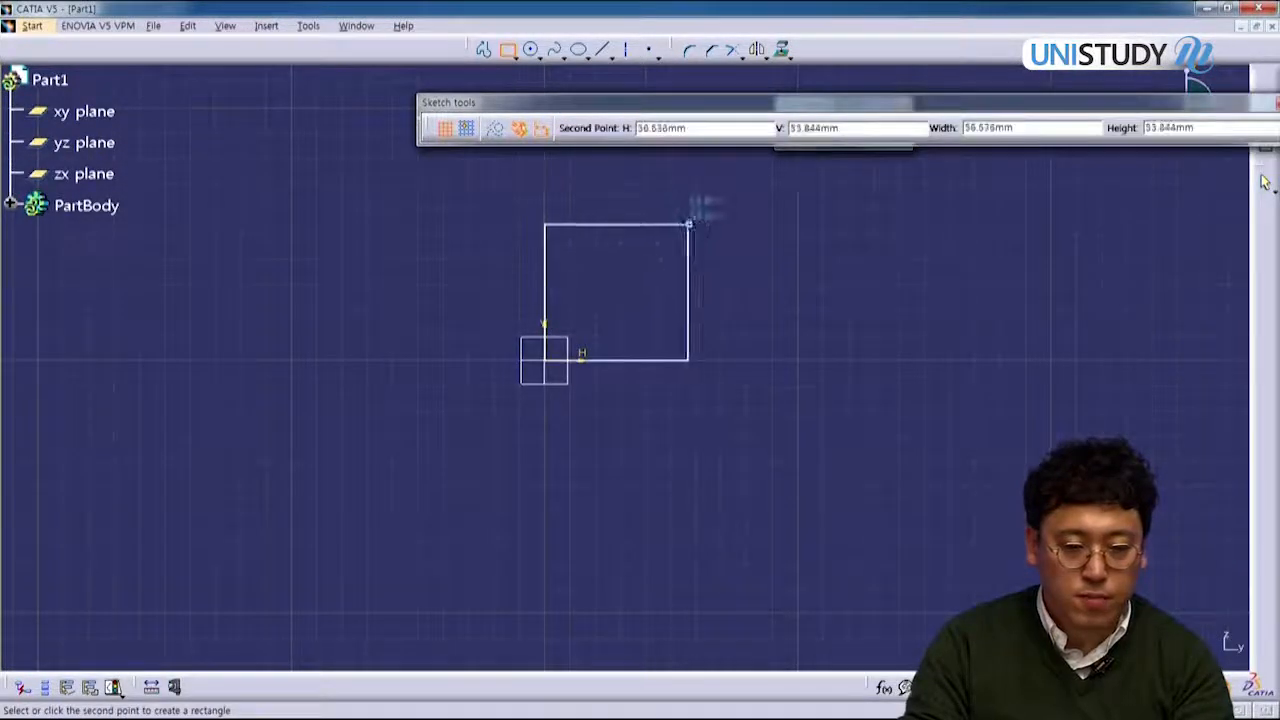
left_click(769, 196)
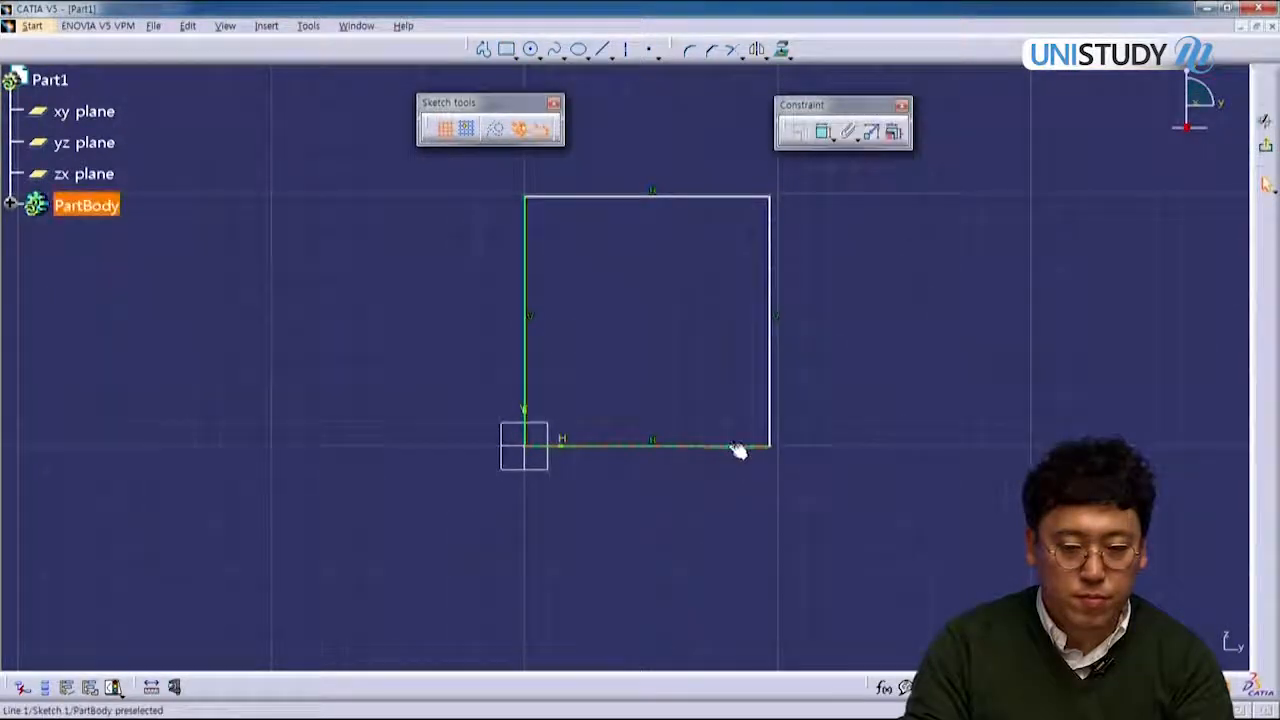
Step: Dimension the rectangle's width and height and set both to 100 mm
left_click(722, 497)
double_click(721, 496)
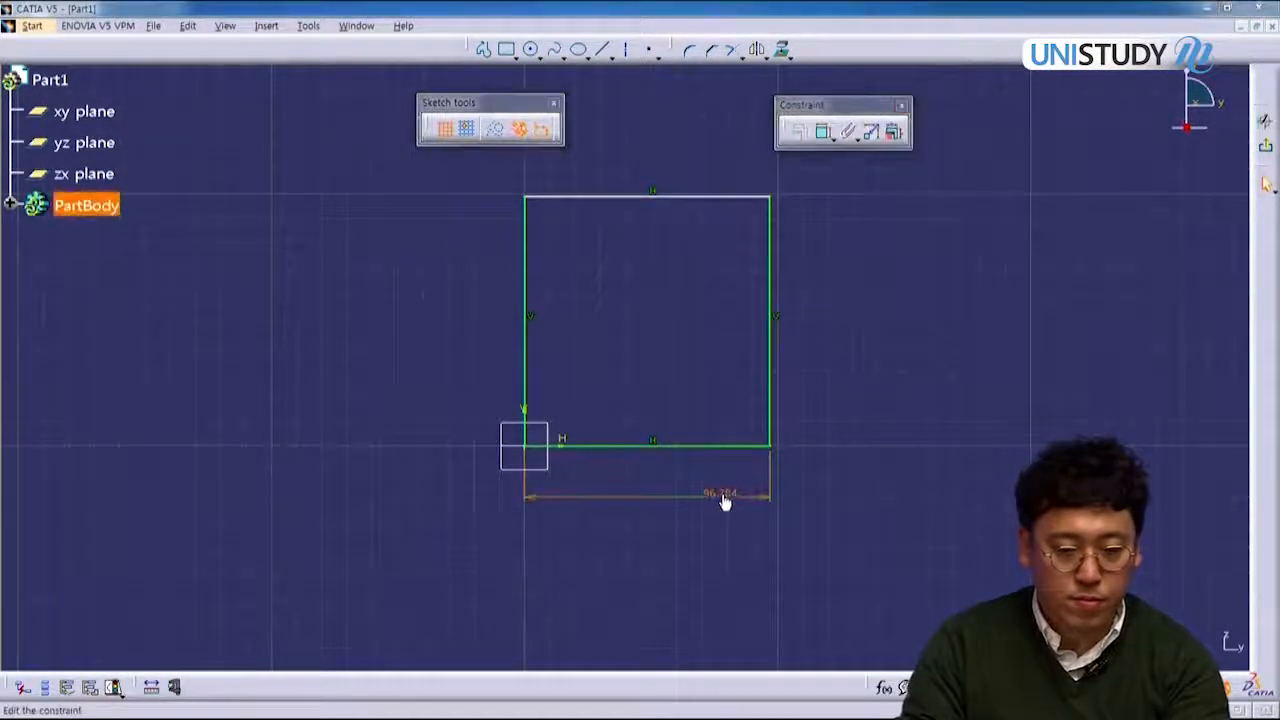
type("100")
key("Return")
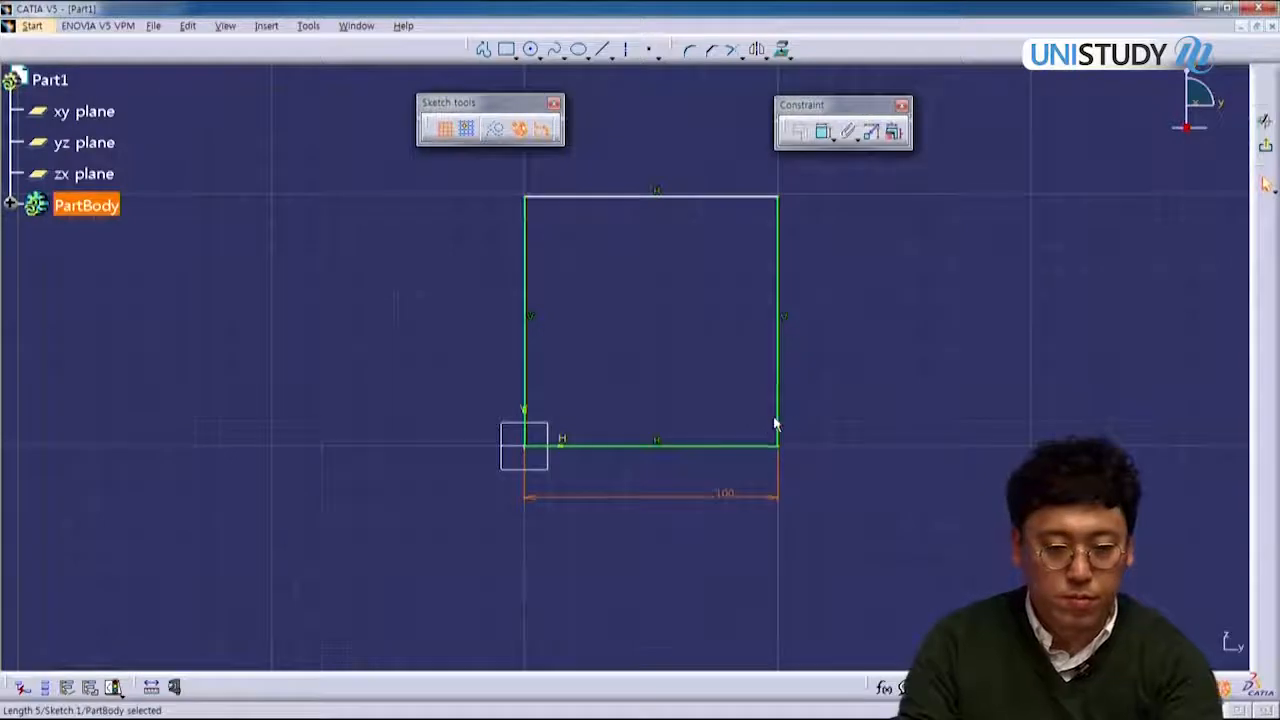
left_click(776, 416)
left_click(890, 400)
double_click(889, 398)
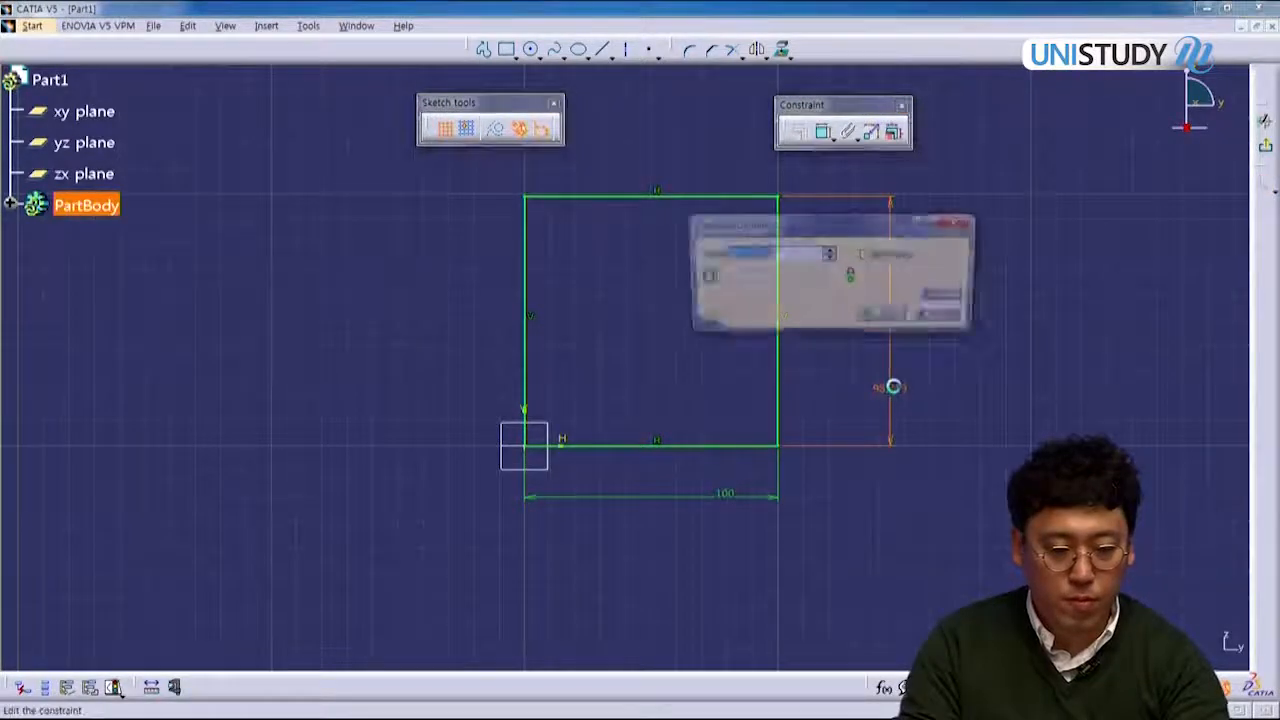
key("Return")
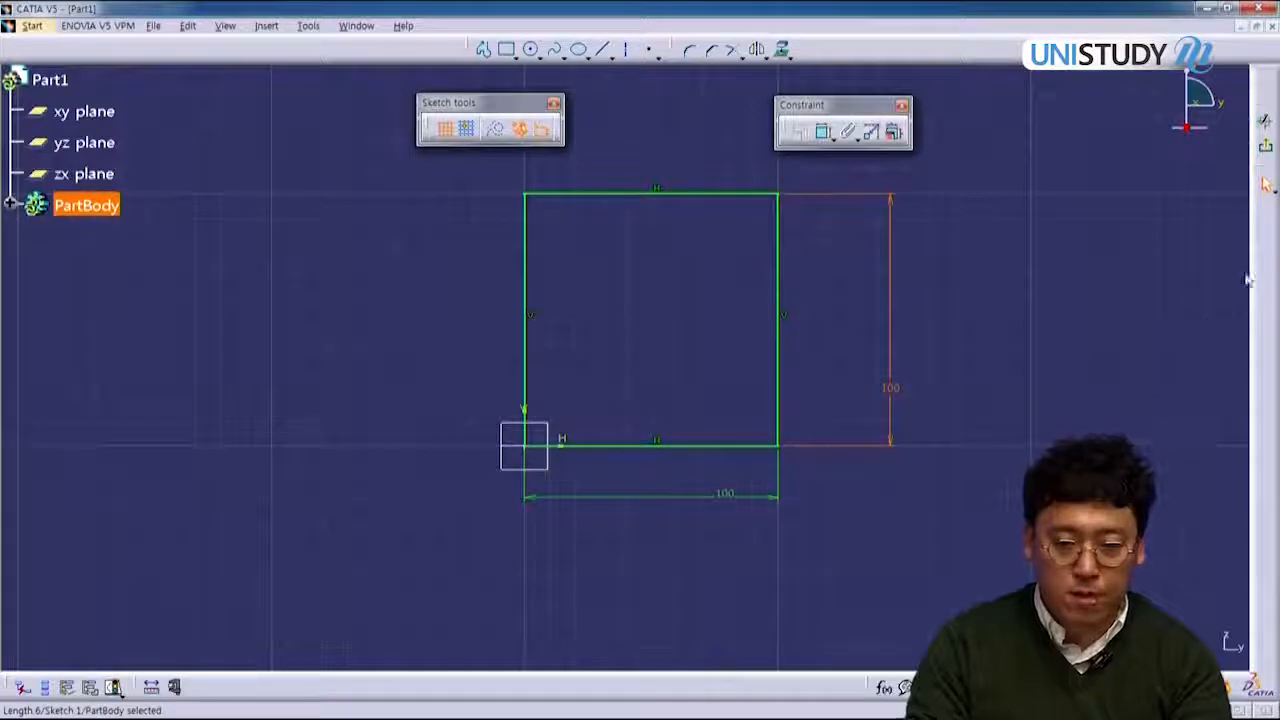
Step: Exit the square's sketch and move the floating Sketcher toolbar clear of the geometry
mouse_move(1265, 218)
left_mouse_down()
mouse_move(678, 176)
mouse_move(645, 152)
left_mouse_up()
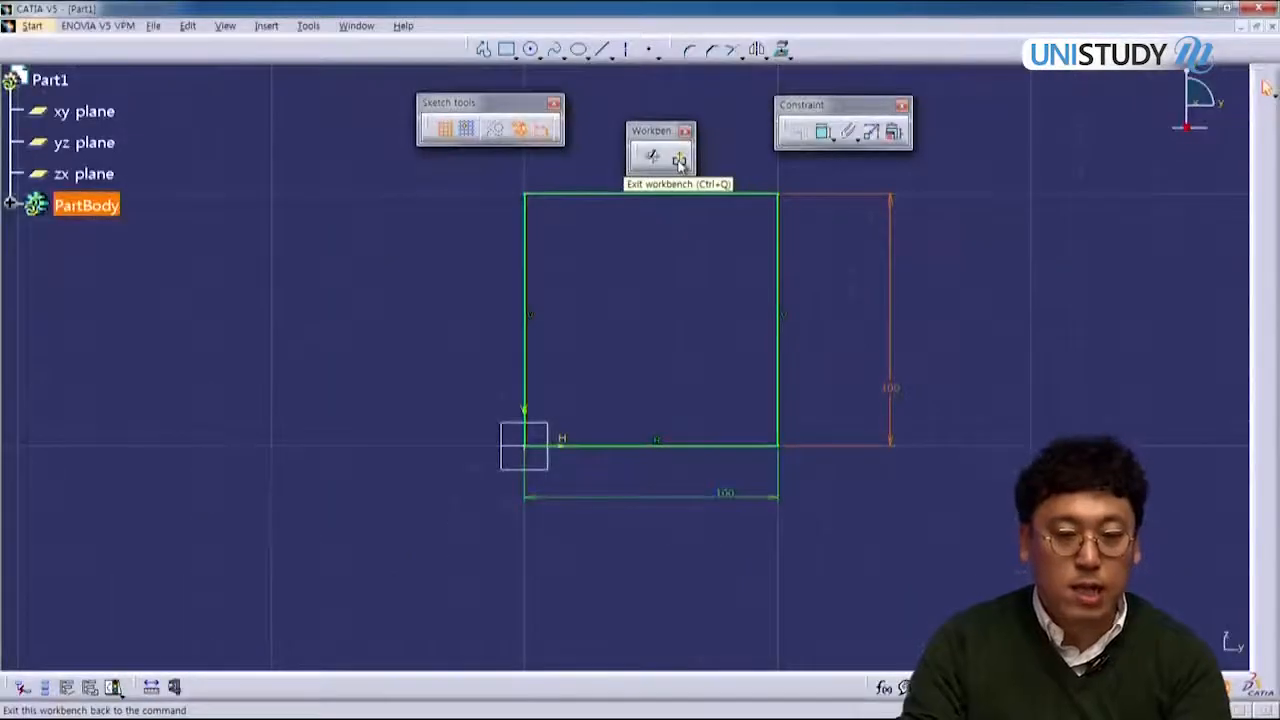
left_click(679, 160)
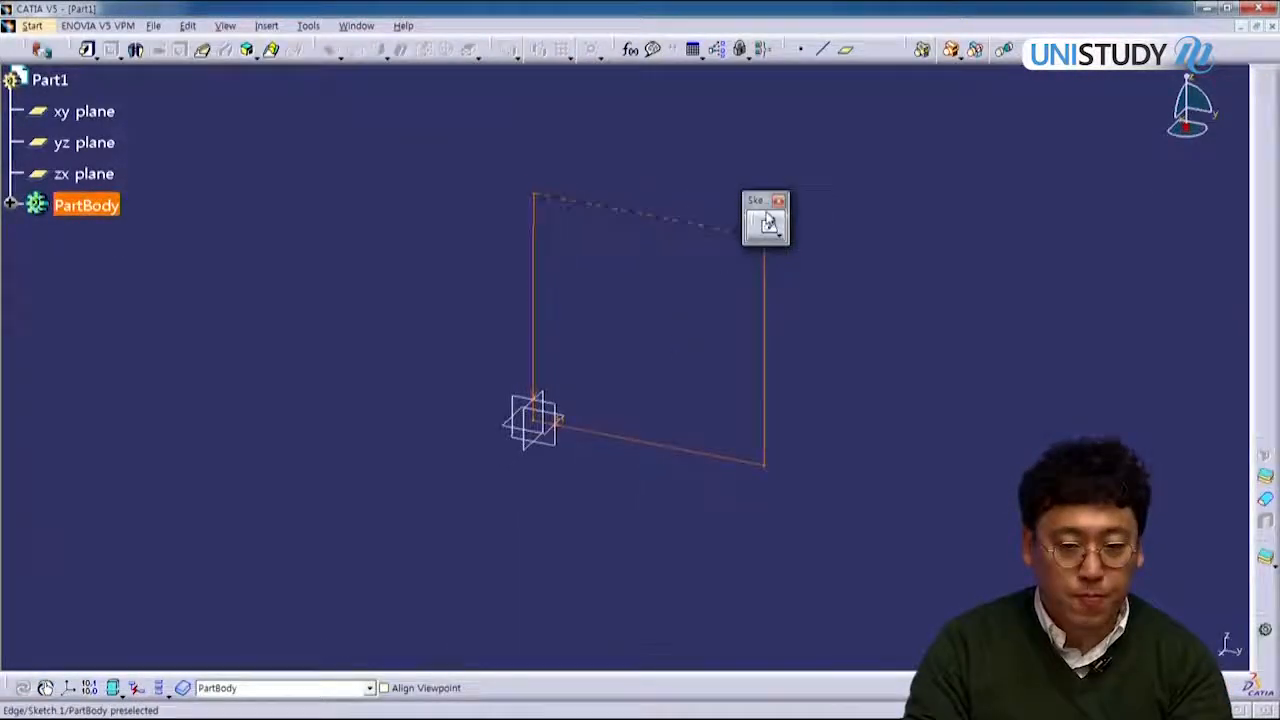
left_click_drag(802, 143, 815, 111)
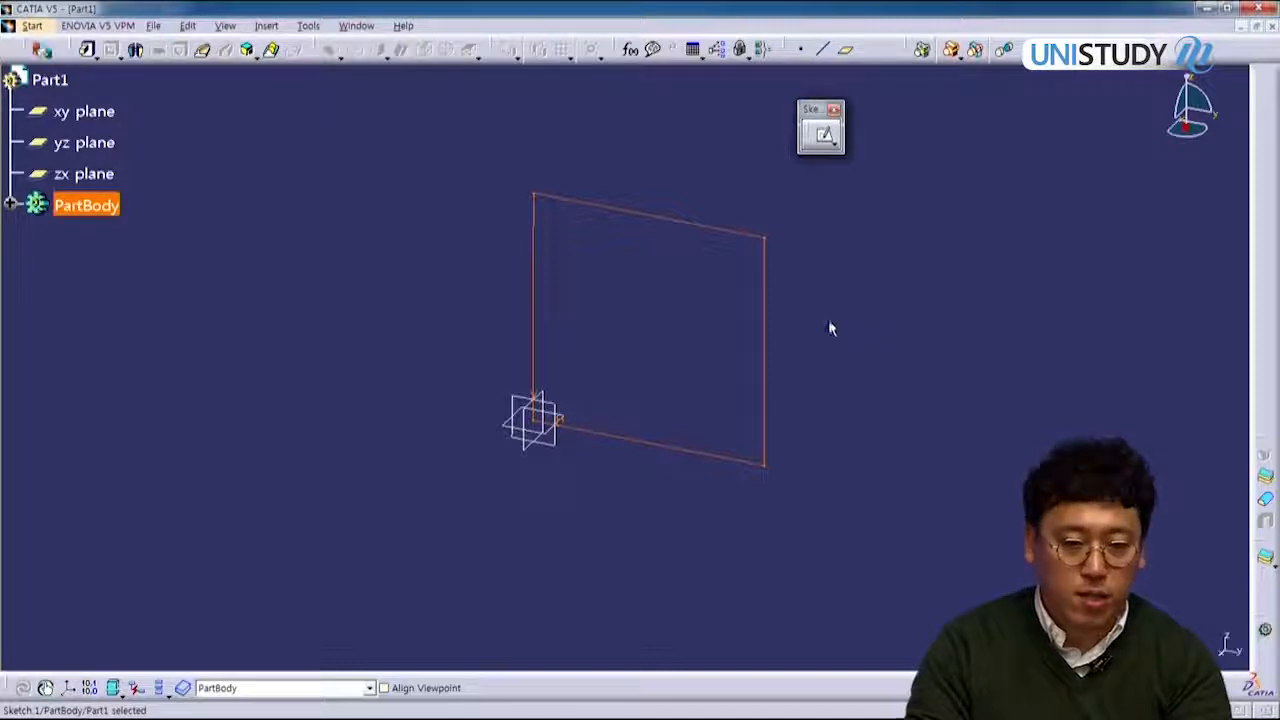
middle_click_drag(826, 337, 751, 397)
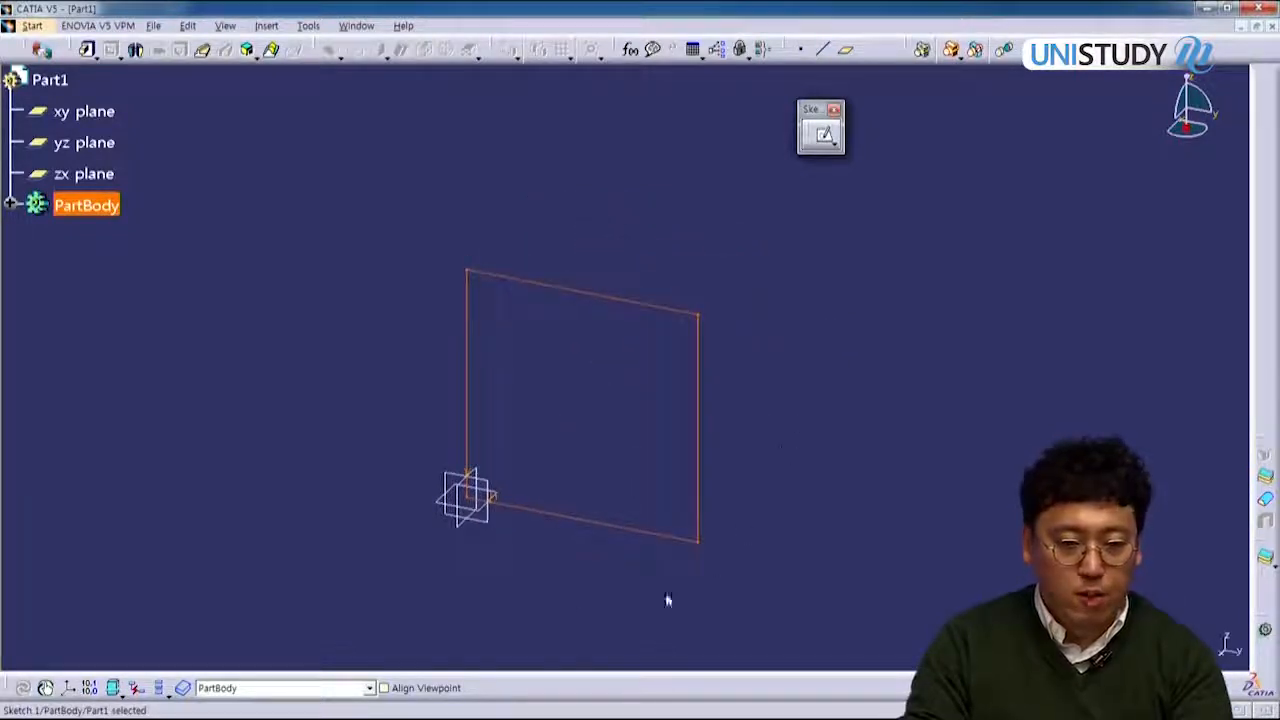
left_click_drag(812, 109, 1084, 112)
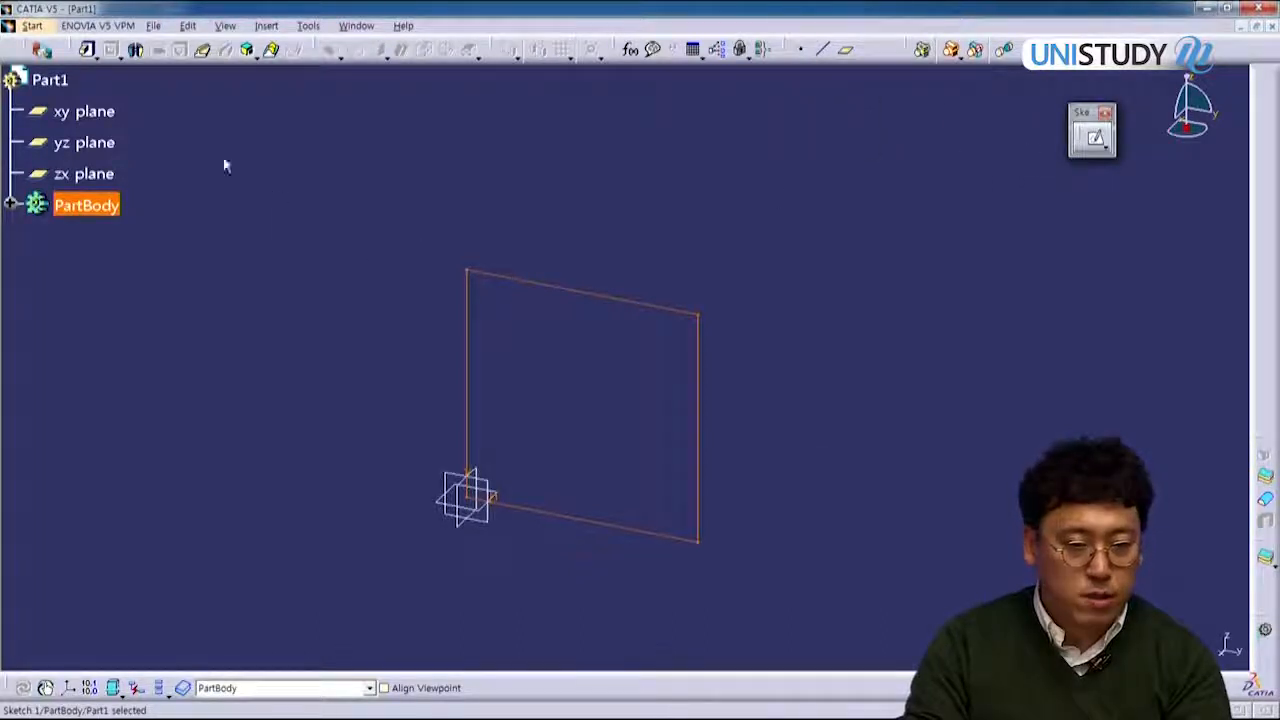
Step: Float the Sketch-Based, Dress-Up, Transformation, Knowledge and Reference Elements toolbars over the model area and examine the pattern commands
left_click(74, 50)
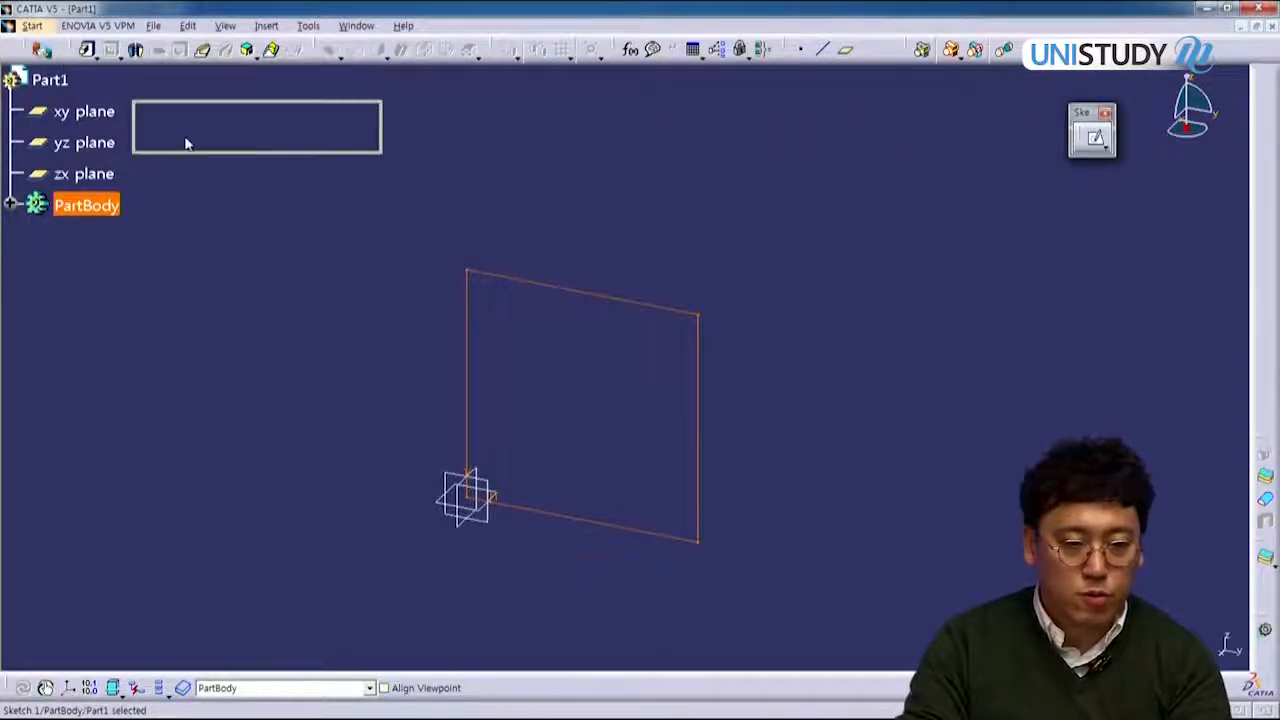
left_click_drag(314, 49, 524, 190)
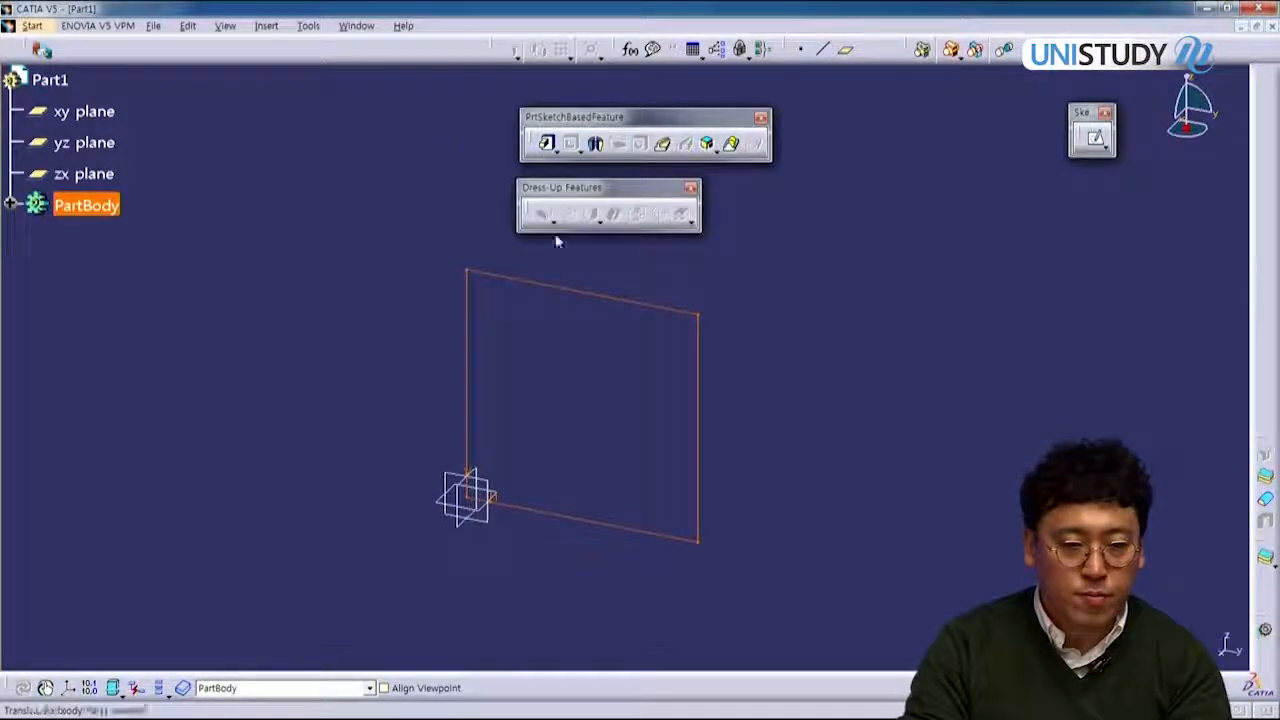
left_click_drag(490, 46, 520, 272)
left_click_drag(612, 48, 537, 354)
left_click_drag(782, 48, 426, 145)
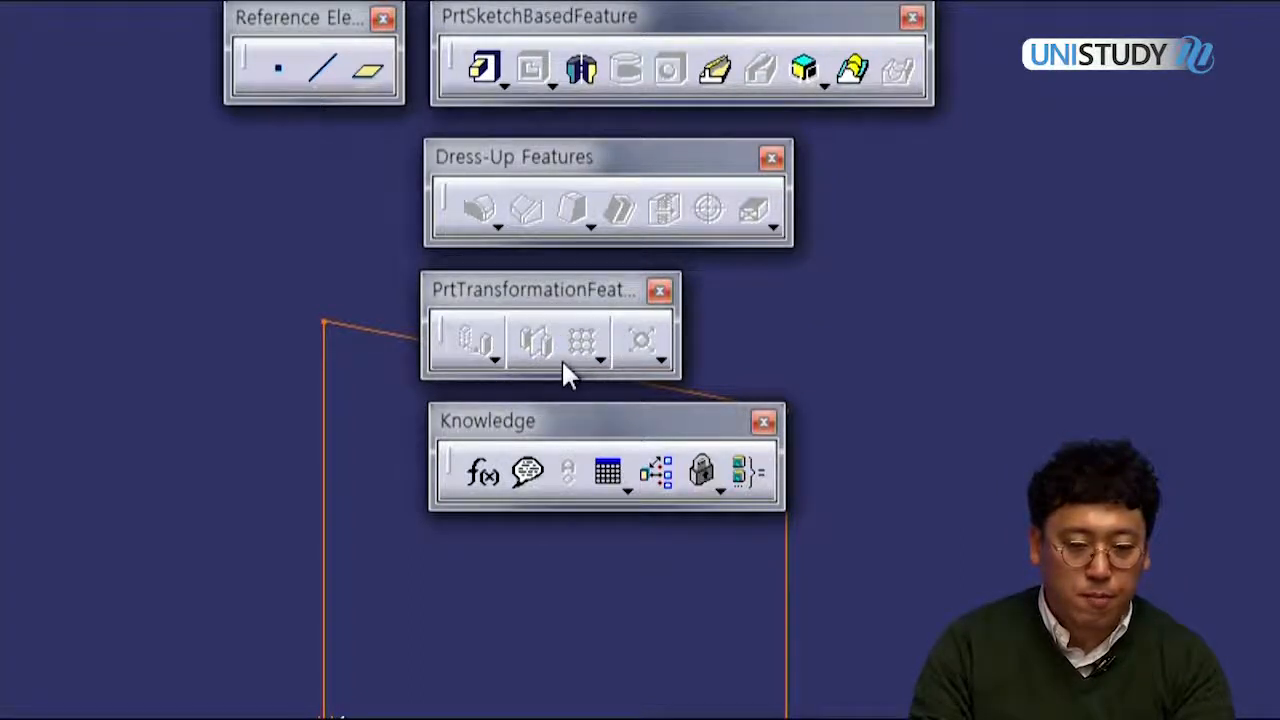
left_click(597, 359)
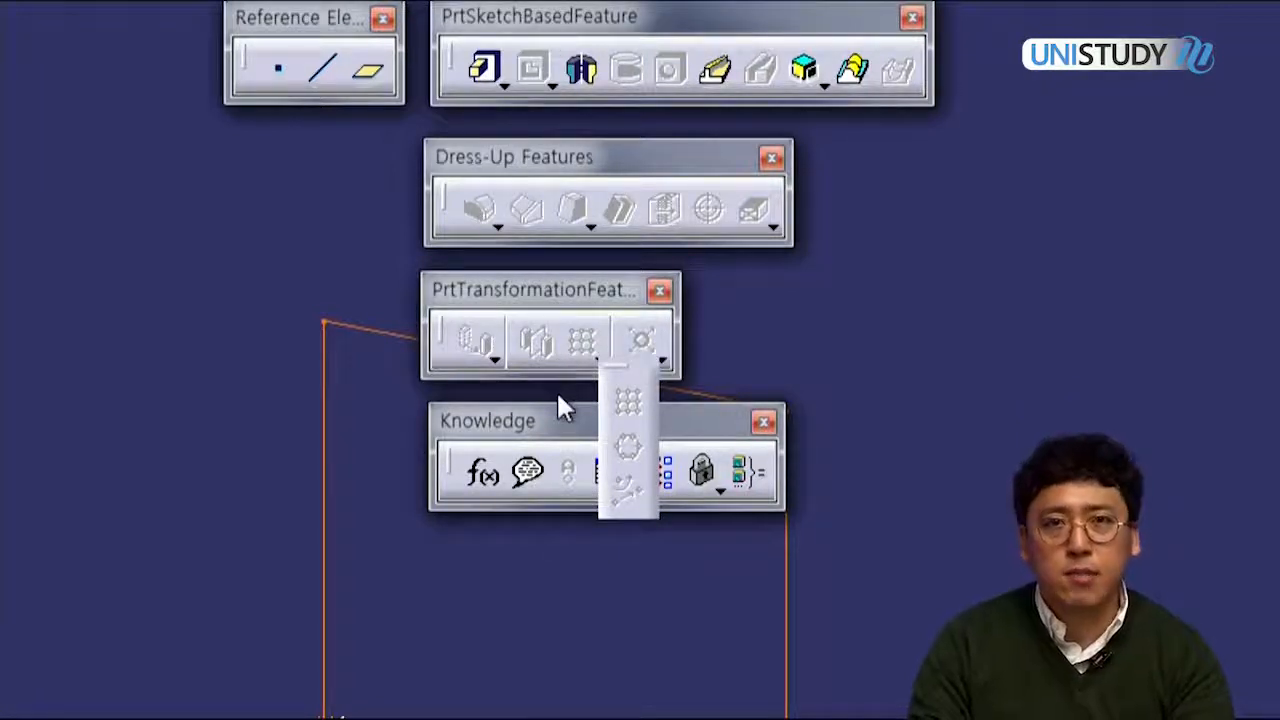
left_click(718, 332)
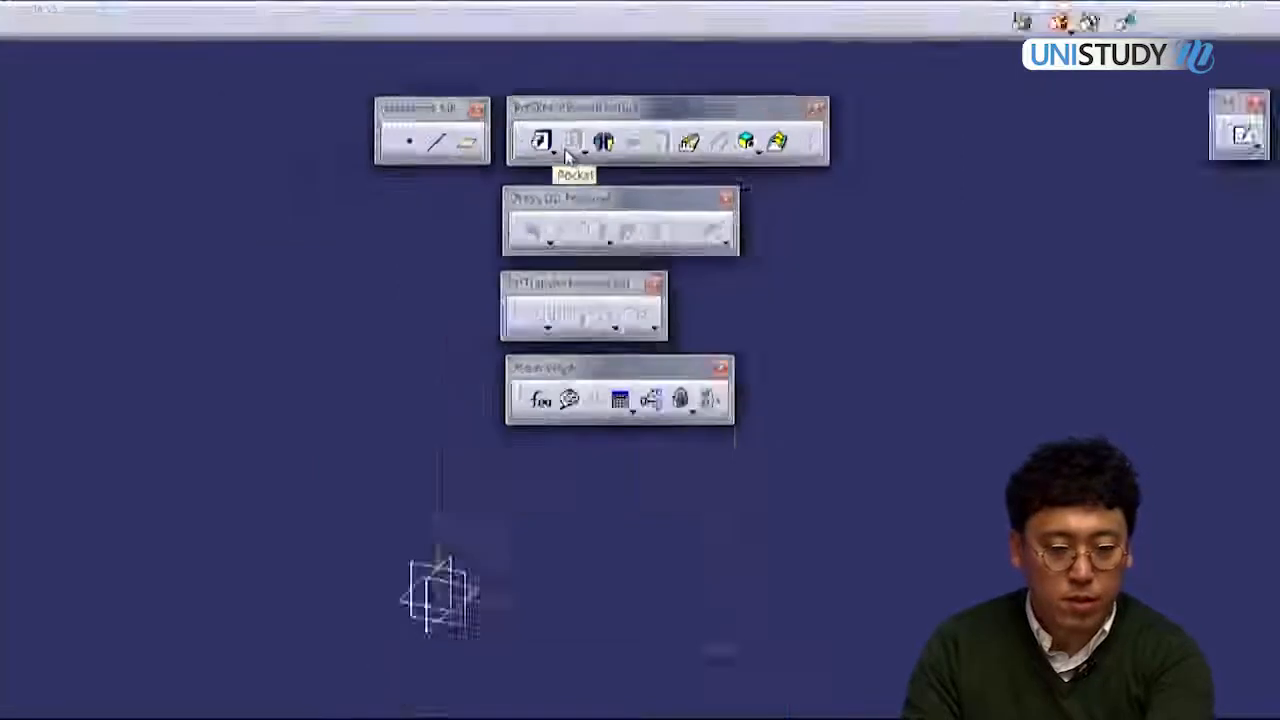
Step: Dock the Knowledge, Transformation, Dress-Up and Reference Elements toolbars again, leaving Sketch-Based Features floating, and deselect the sketch
left_click_drag(613, 321, 705, 49)
left_click_drag(570, 254, 550, 49)
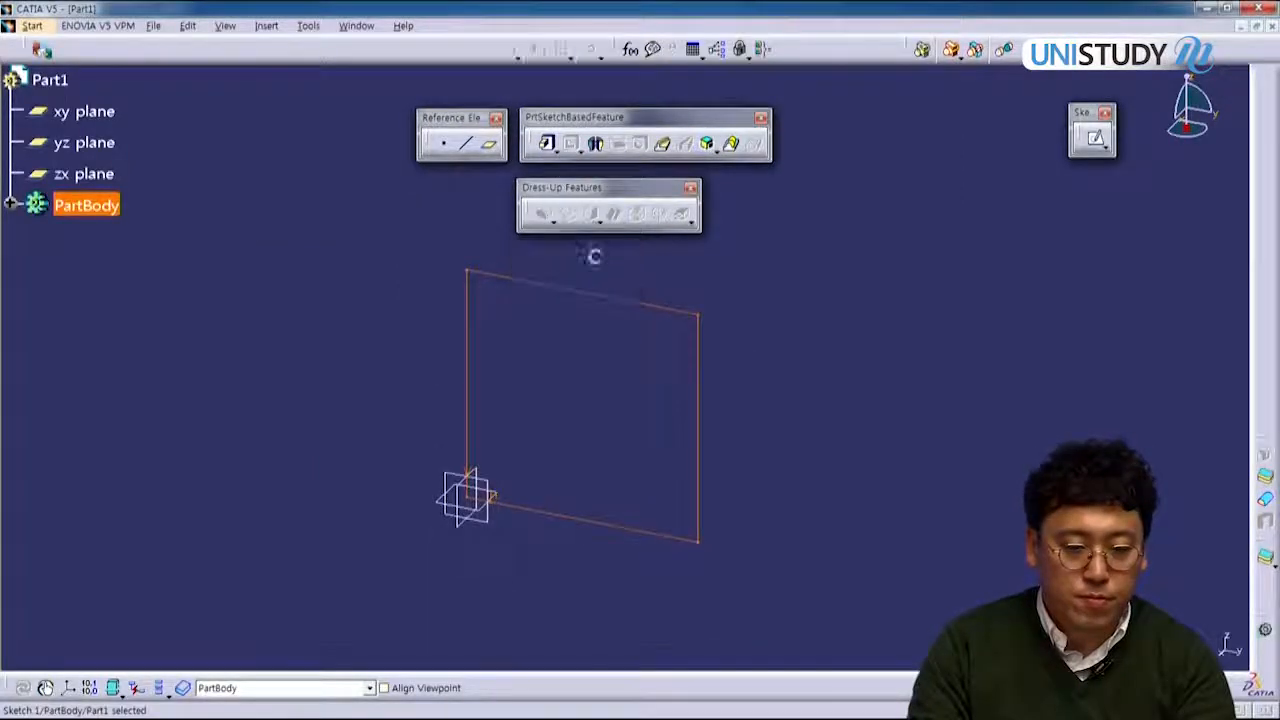
left_click_drag(565, 187, 370, 49)
left_click_drag(443, 122, 446, 125)
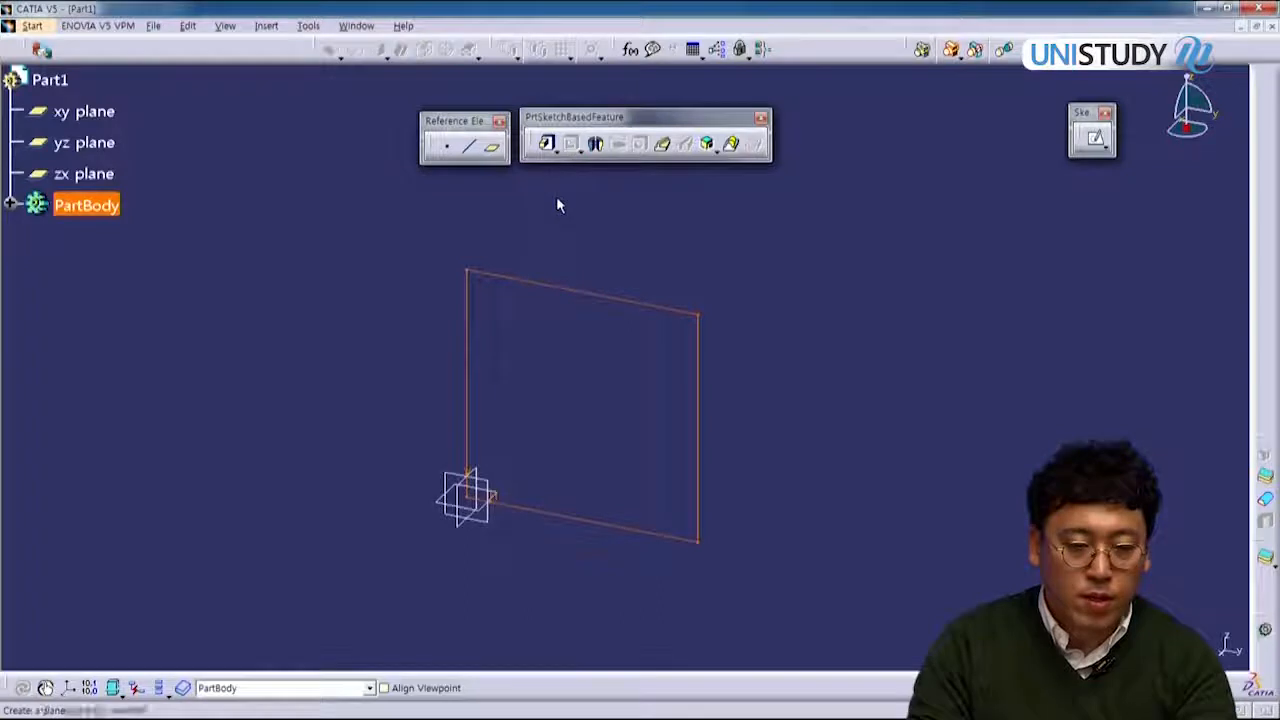
left_click_drag(454, 127, 795, 49)
left_click(494, 200)
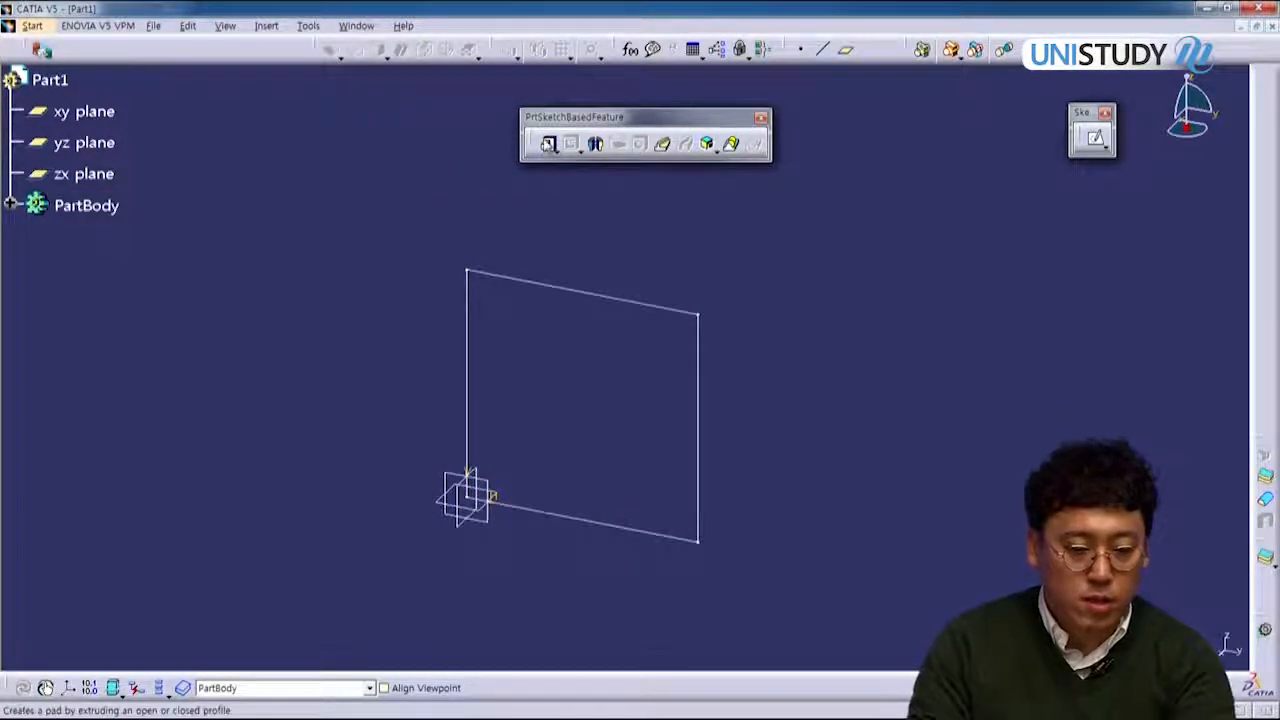
Step: Start a Pad, keep Dimension as the first limit type, and set the length to 100 mm
left_click(555, 150)
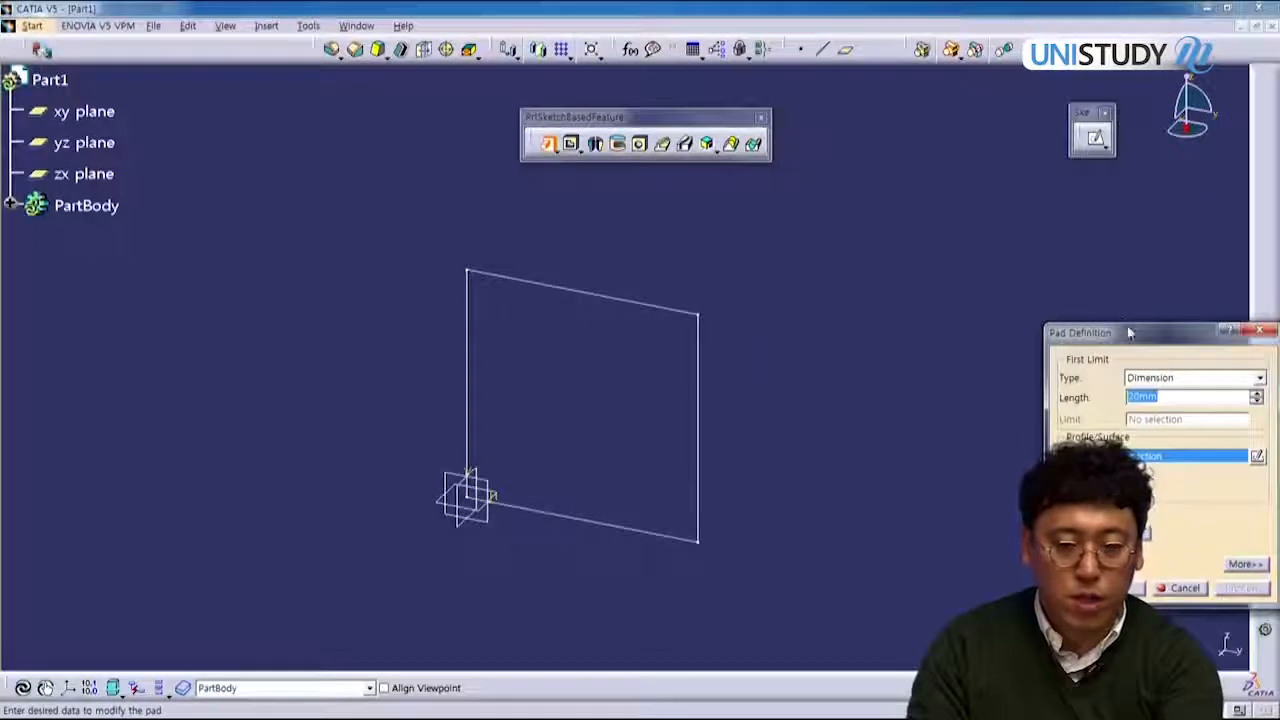
left_click_drag(1124, 331, 320, 188)
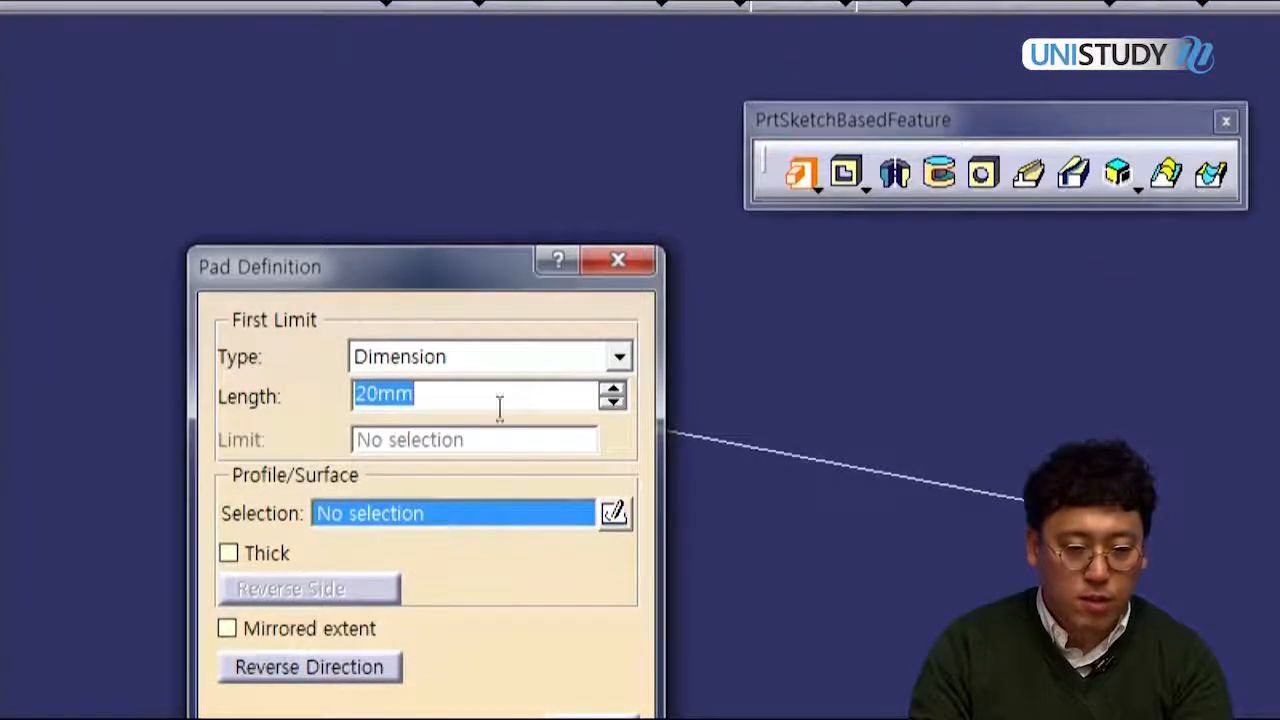
left_click(525, 356)
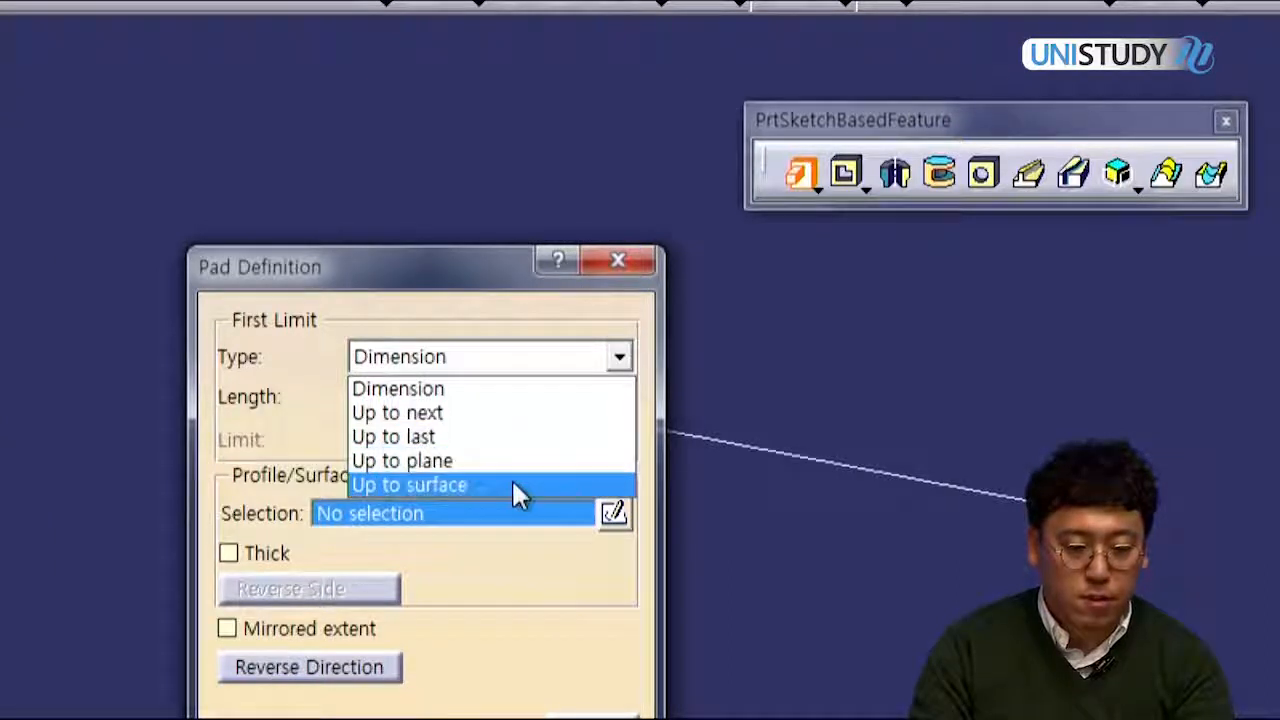
left_click(566, 391)
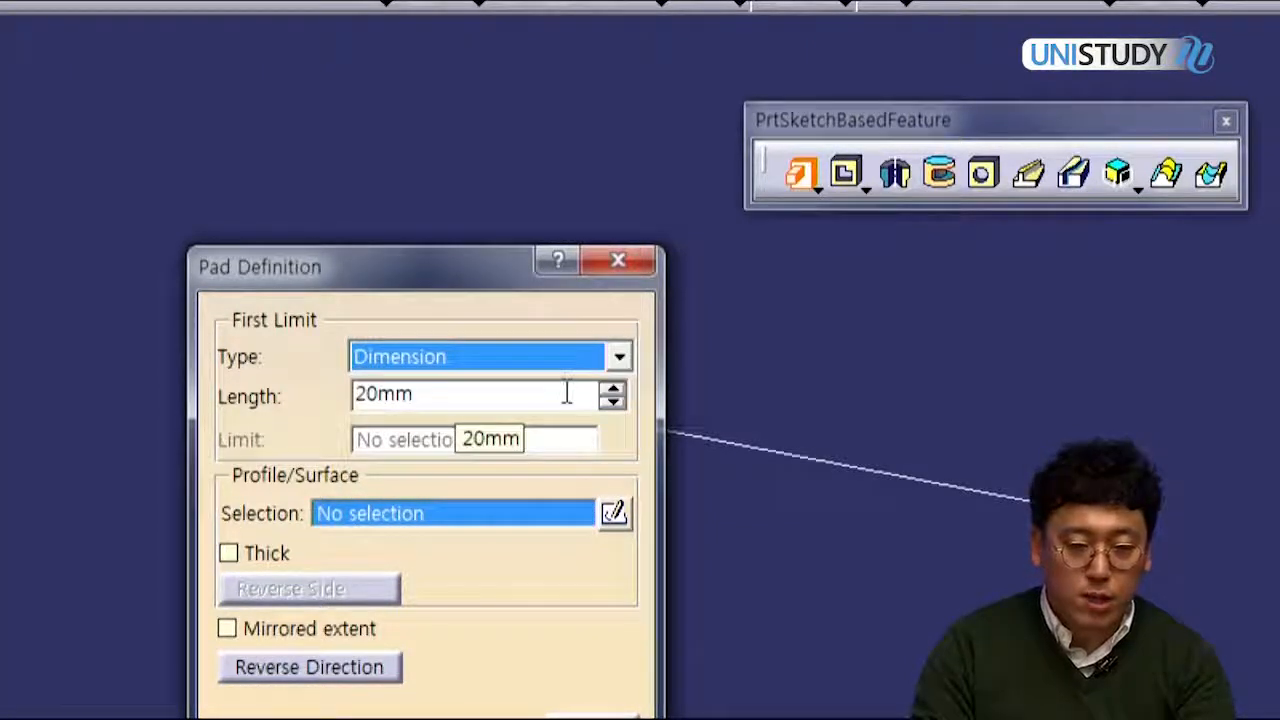
left_click(523, 397)
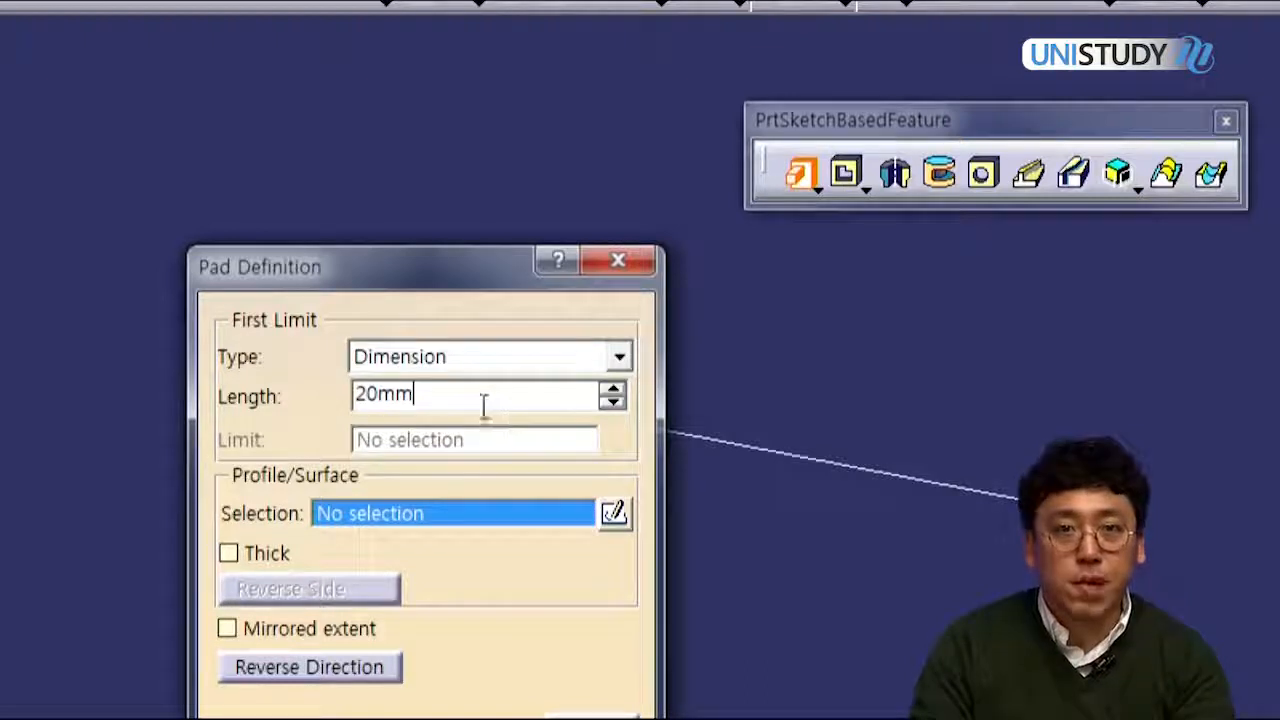
left_click_drag(440, 404, 337, 417)
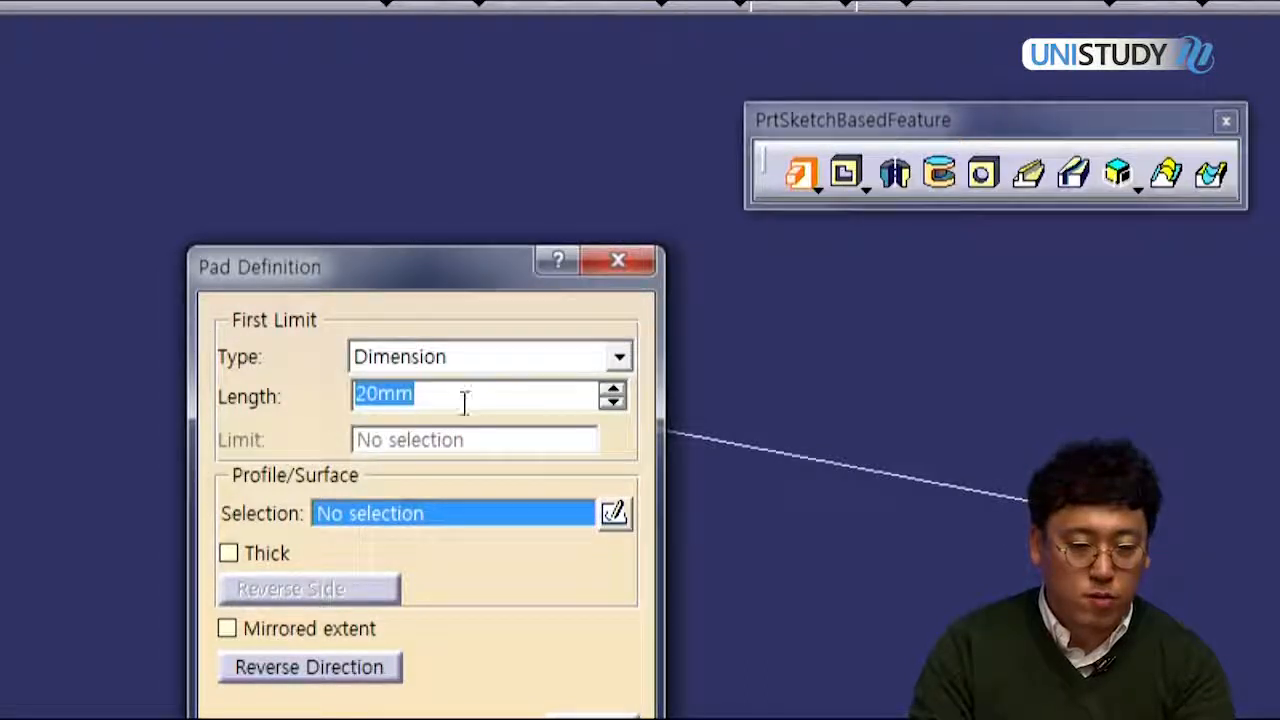
left_click(520, 395)
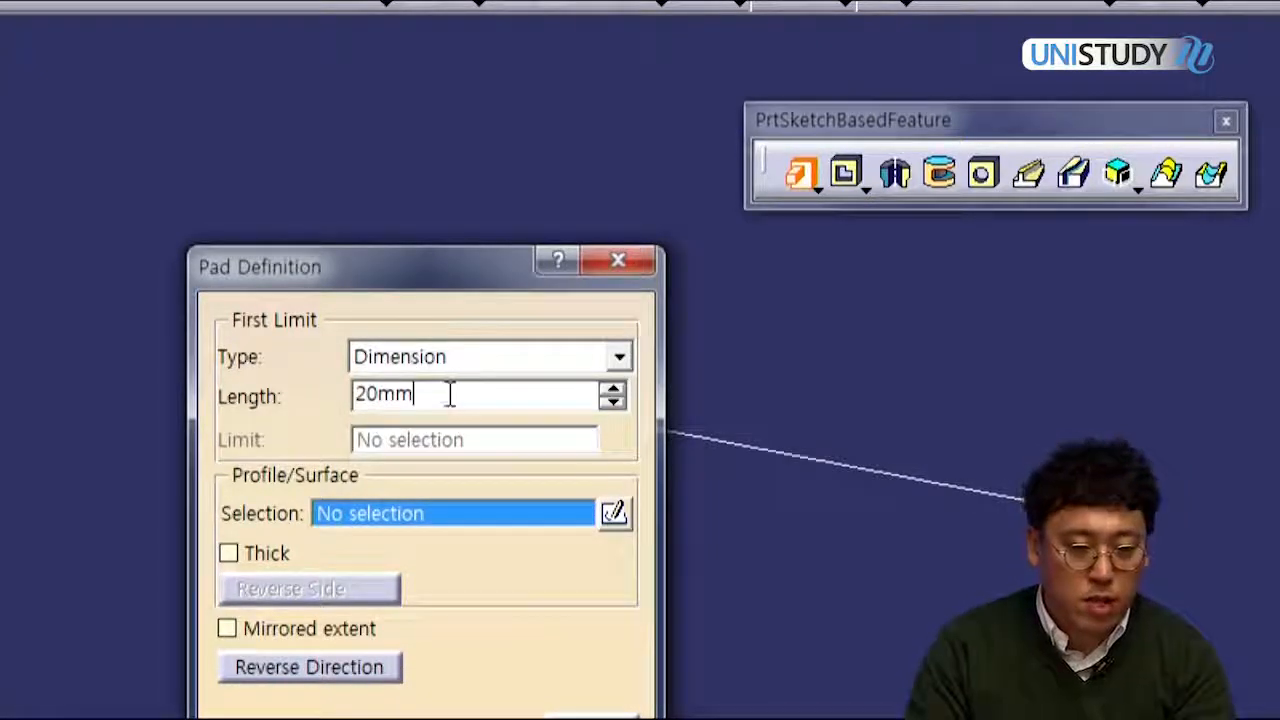
left_click_drag(449, 394, 331, 423)
type("1")
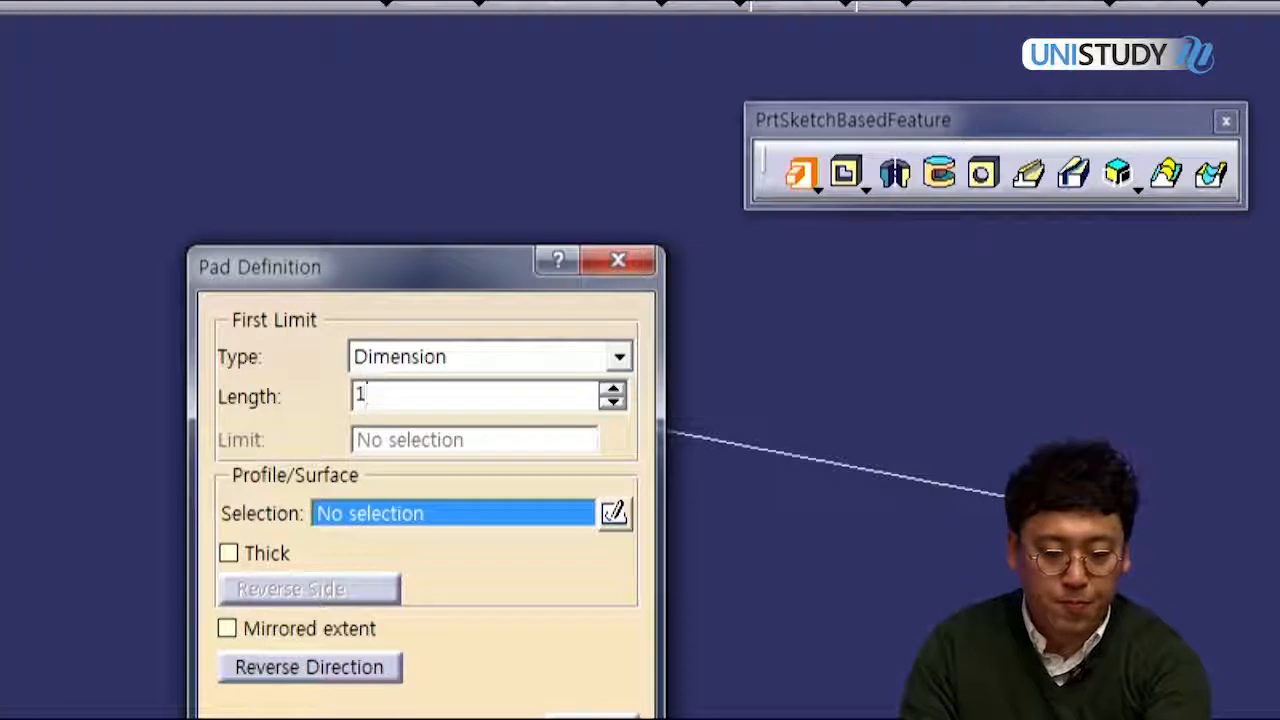
type("00")
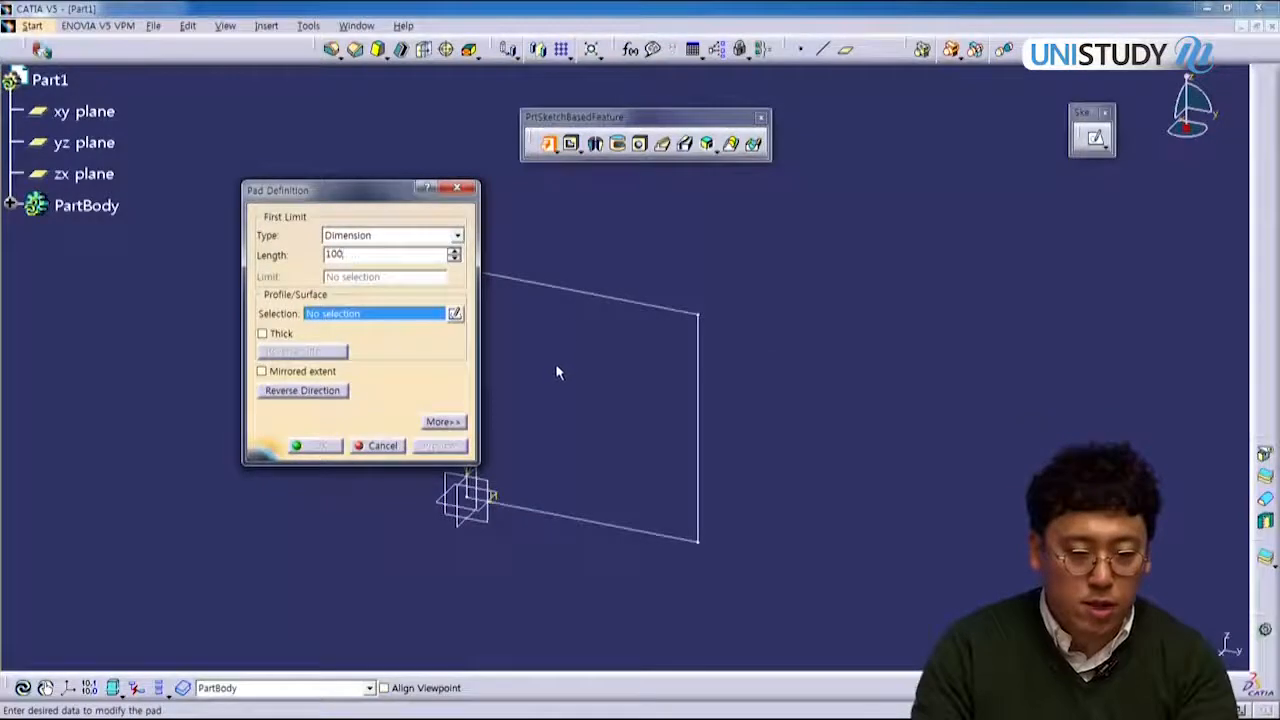
Step: Select Sketch.1 from the PartBody as the pad's profile and preview the solid
middle_click_drag(557, 372, 604, 354)
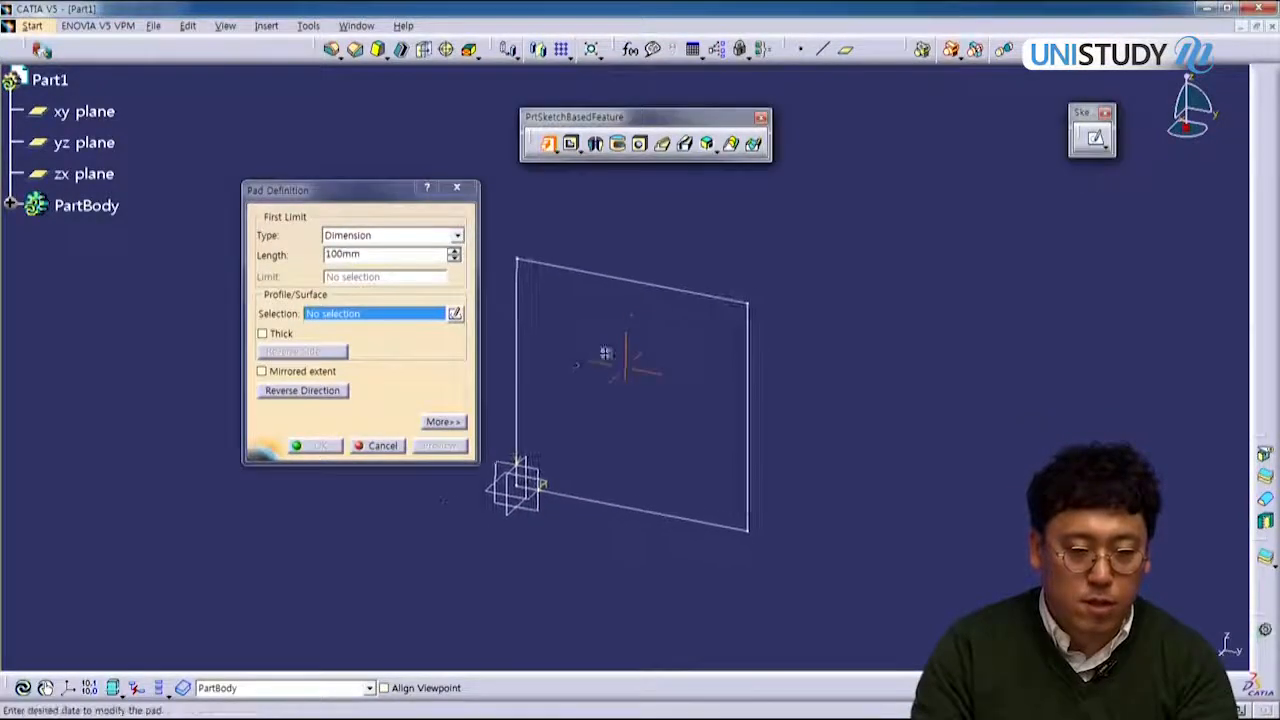
left_click_drag(375, 196, 394, 188)
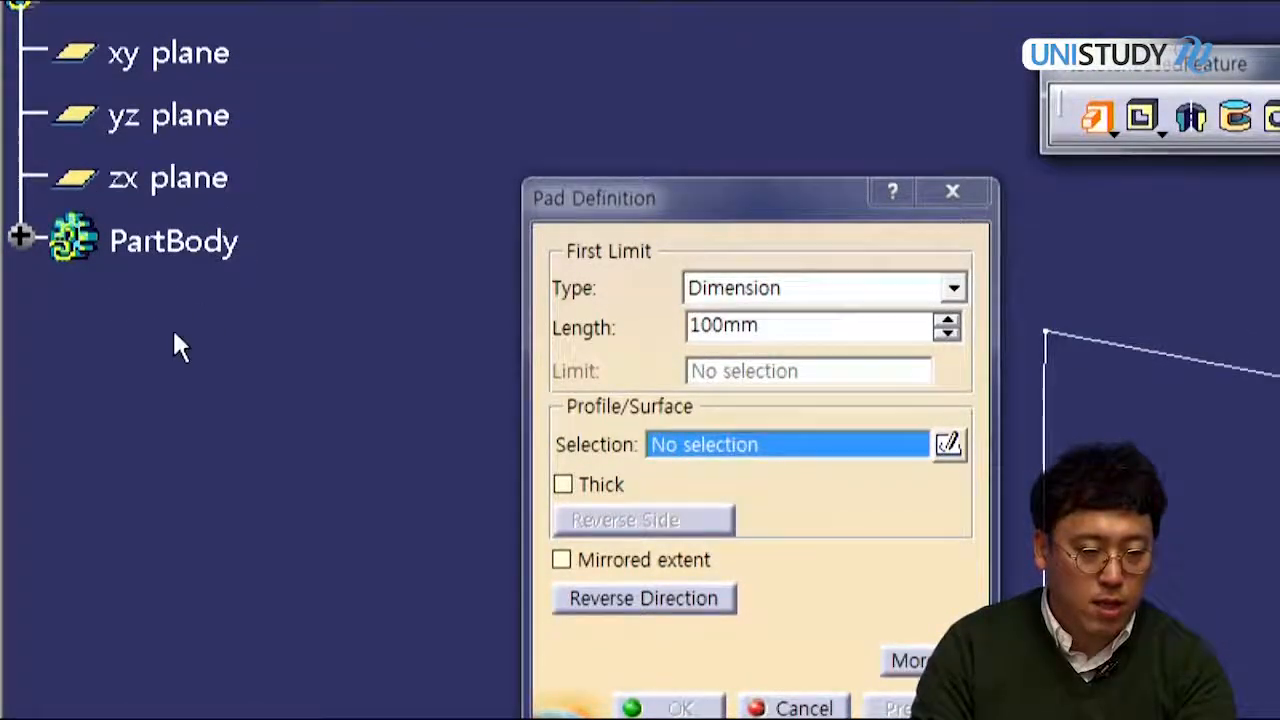
left_click(19, 240)
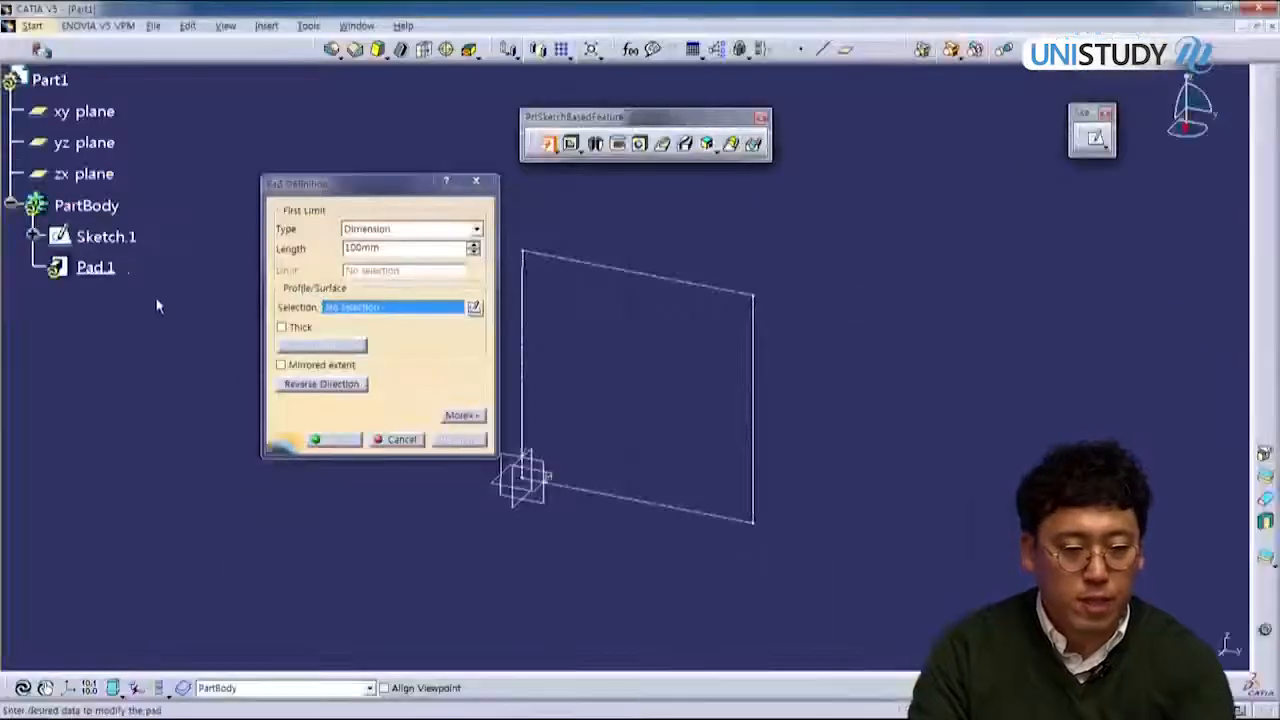
left_click(104, 237)
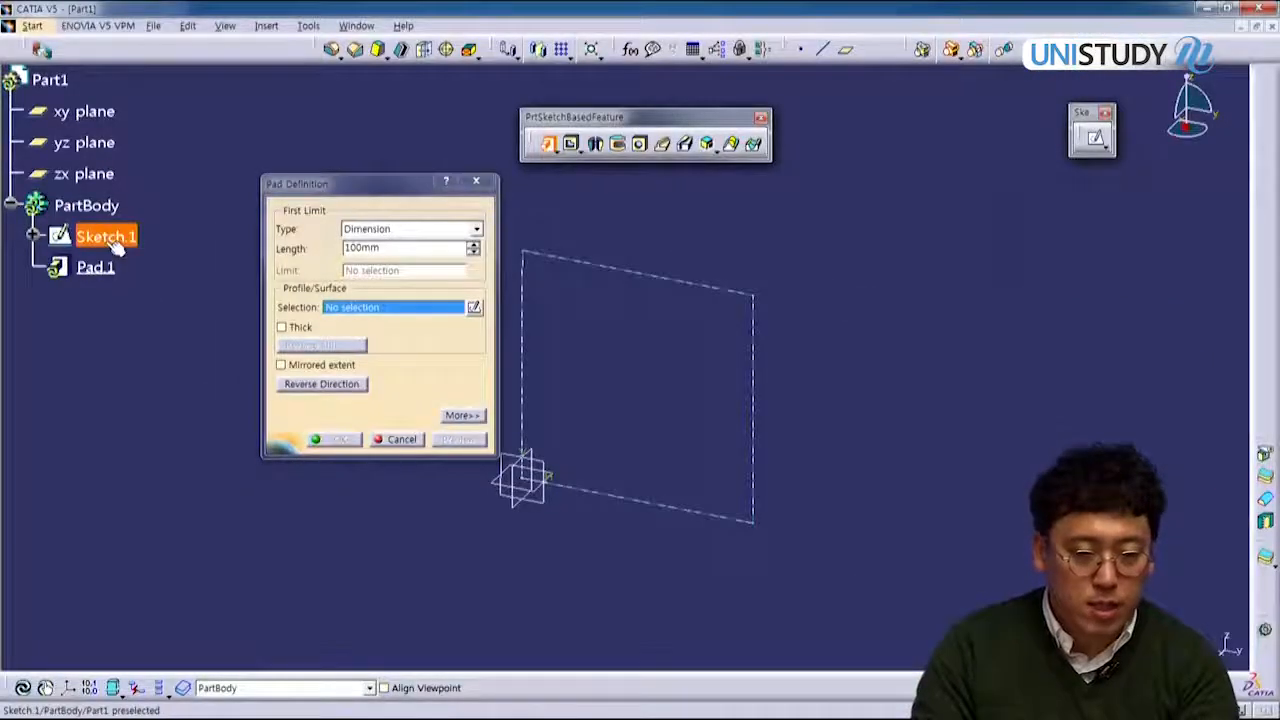
middle_click_drag(799, 403, 572, 414)
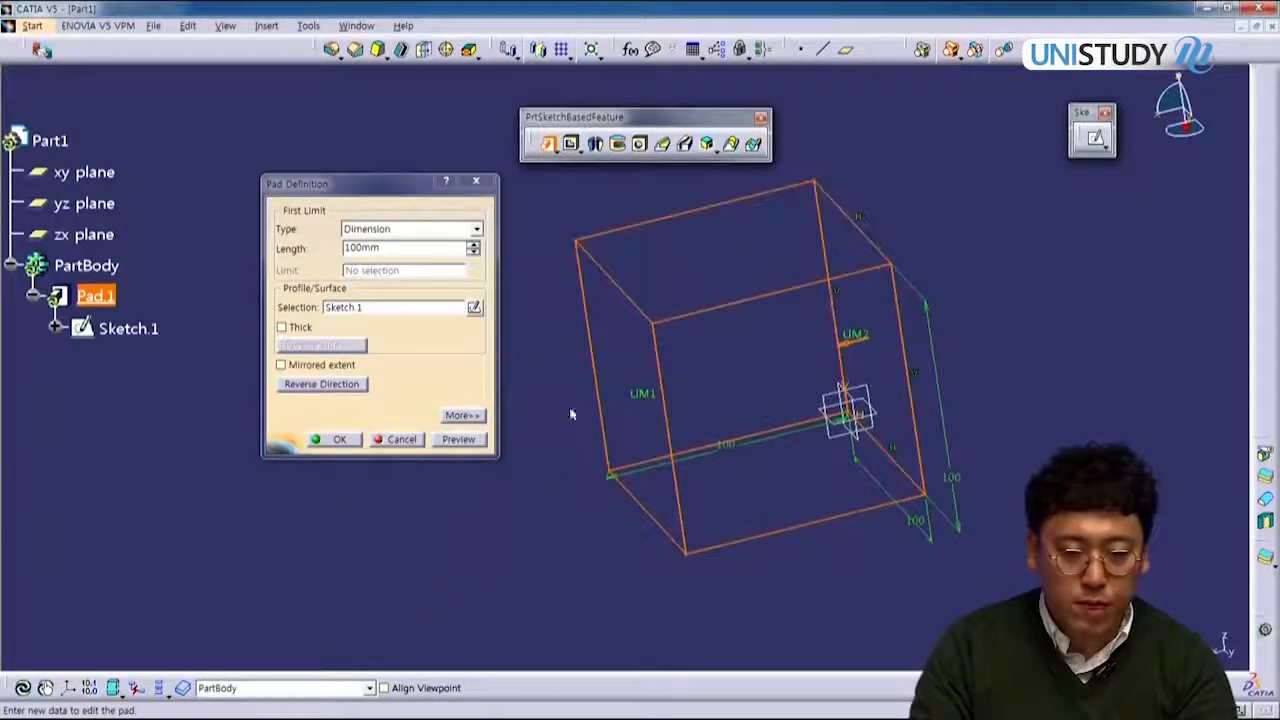
left_click(474, 443)
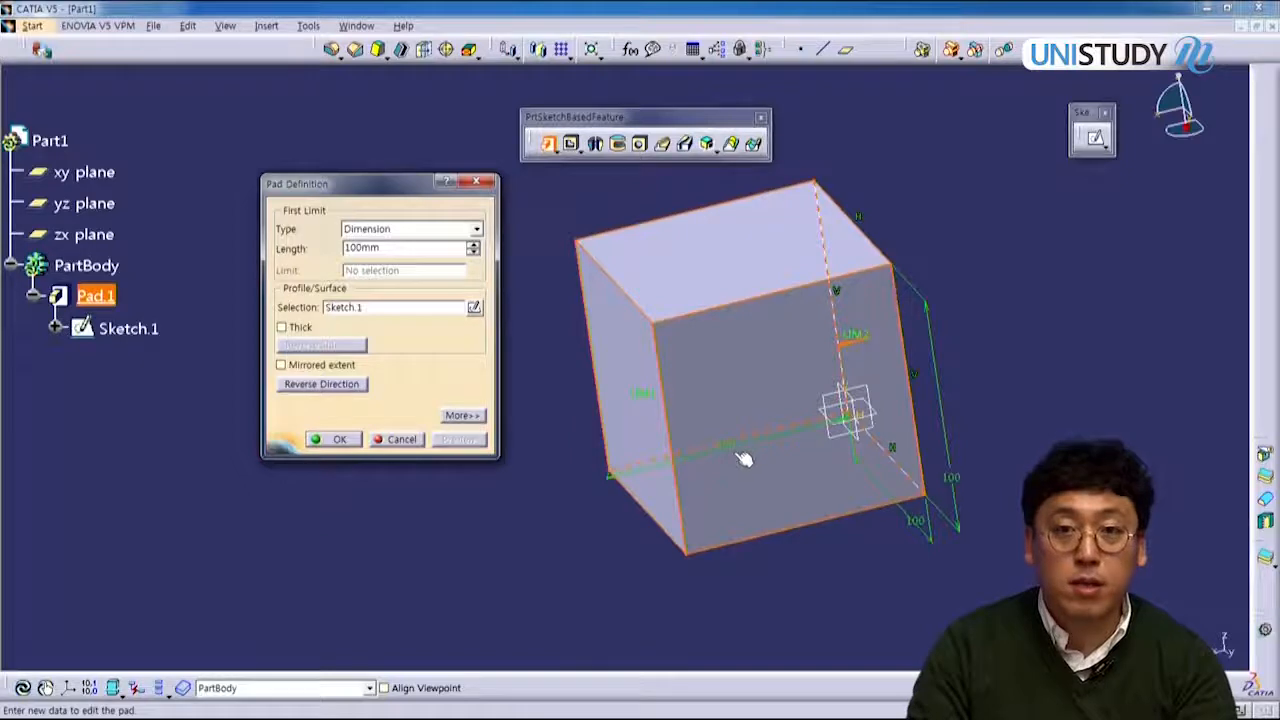
middle_click_drag(745, 440, 769, 423)
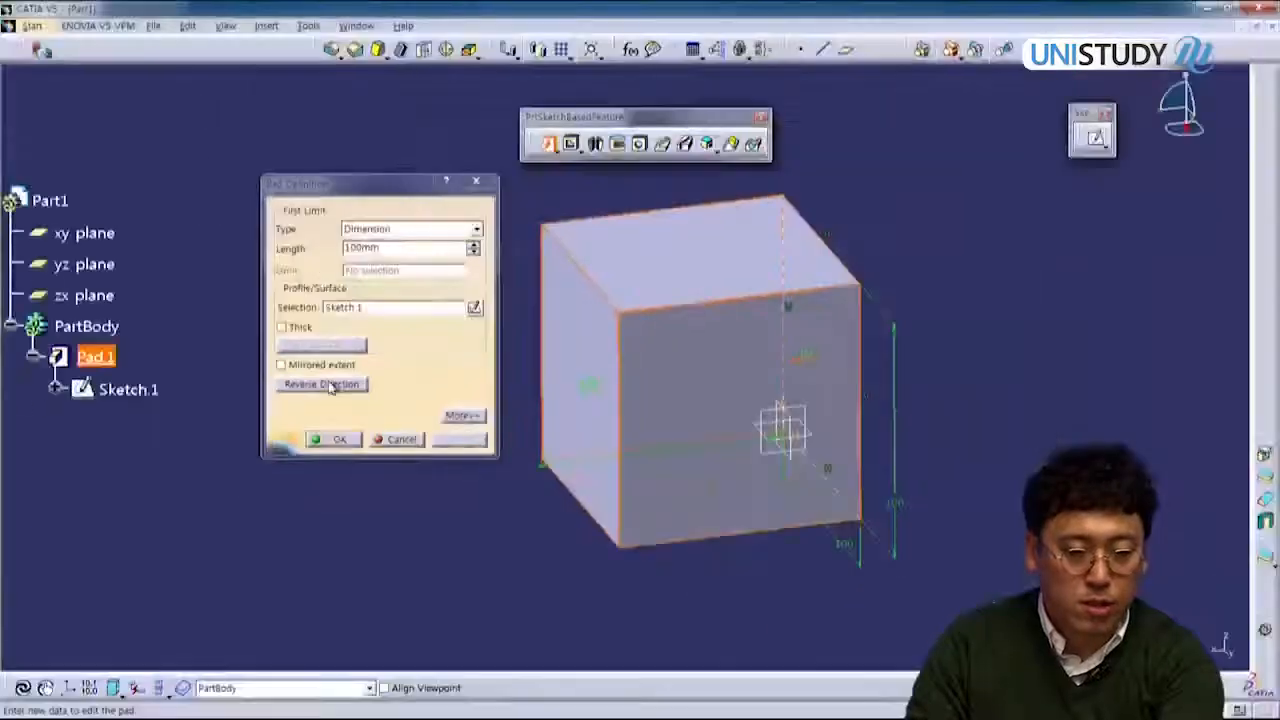
Step: Reverse the pad's extrusion direction and preview it, flip it back and preview again
left_click(332, 386)
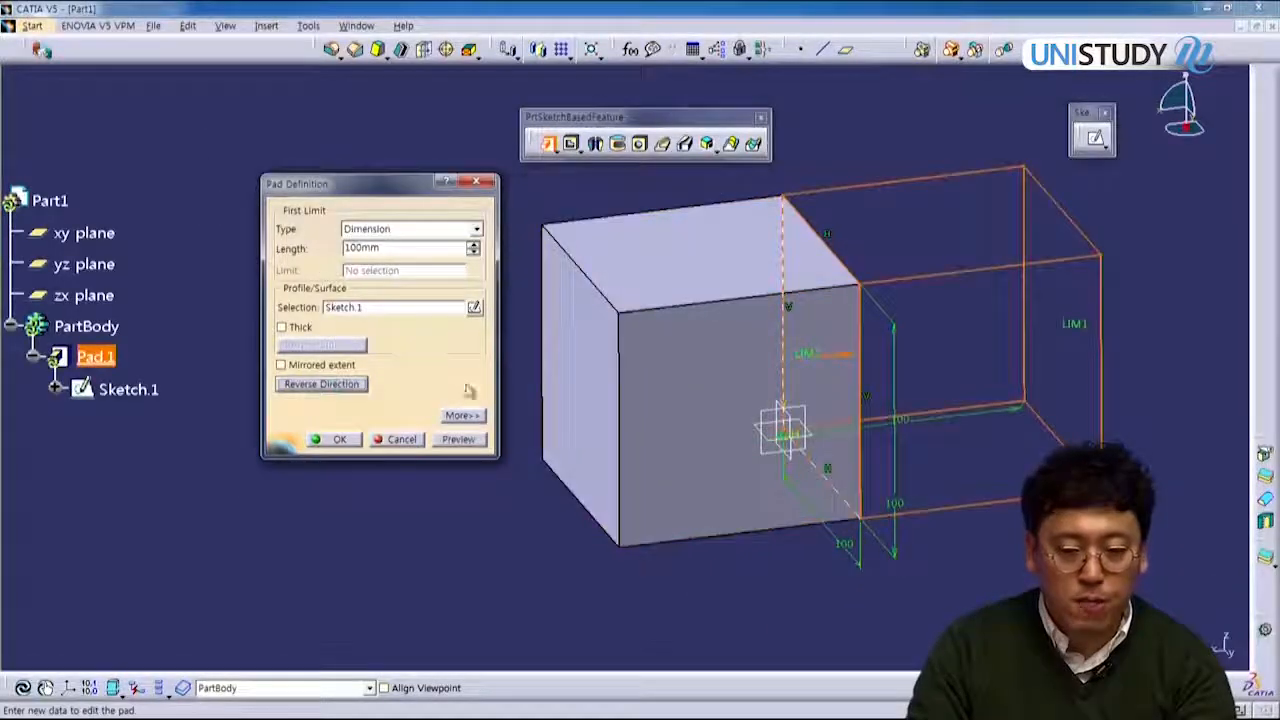
left_click(474, 443)
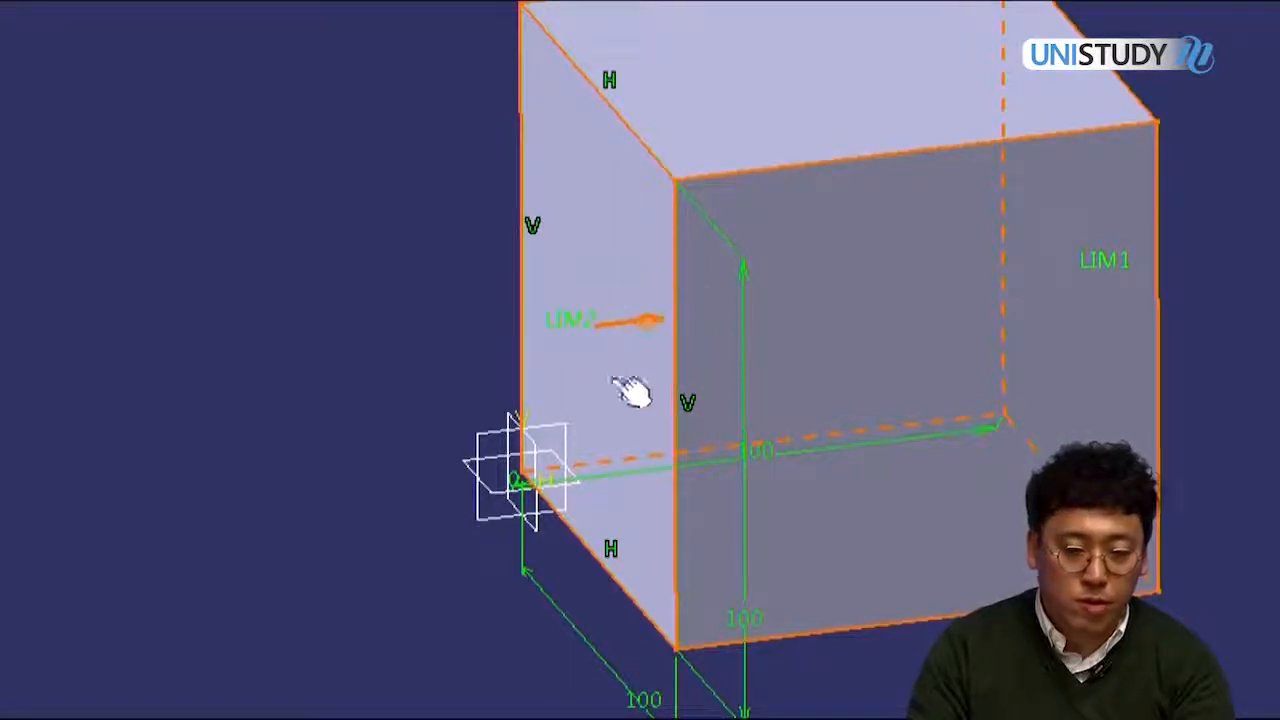
left_click(650, 326)
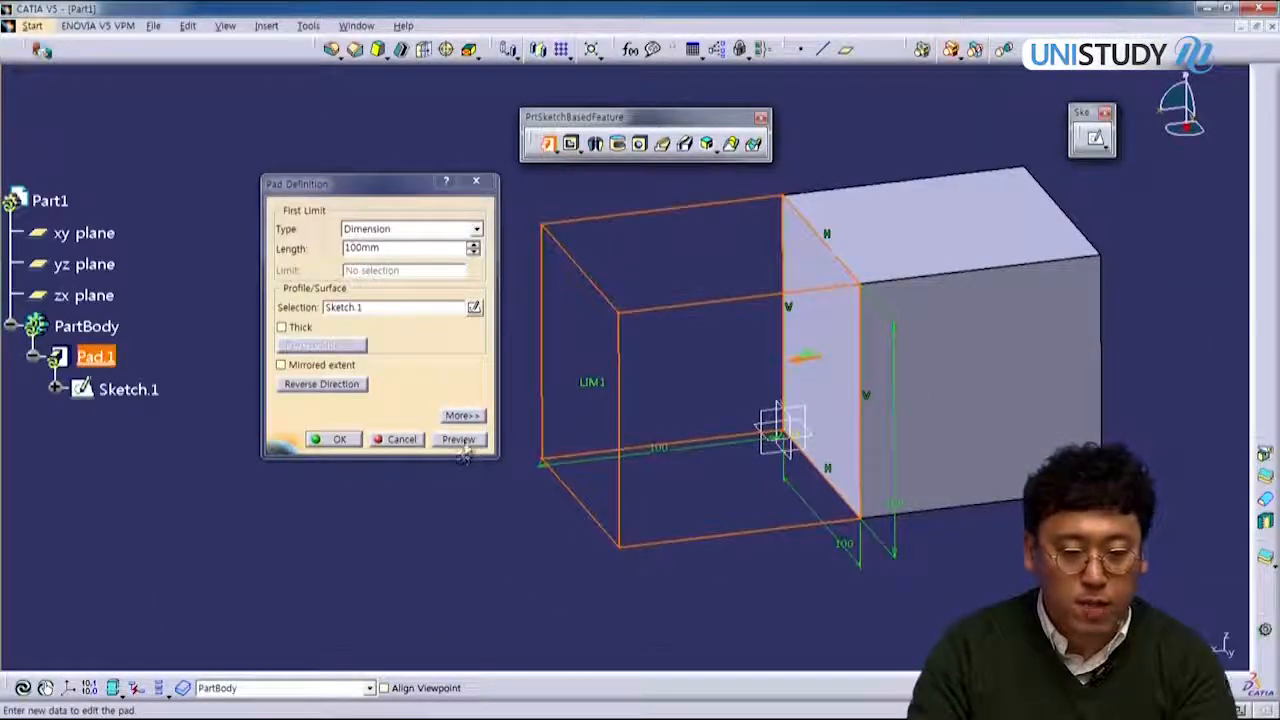
left_click(461, 443)
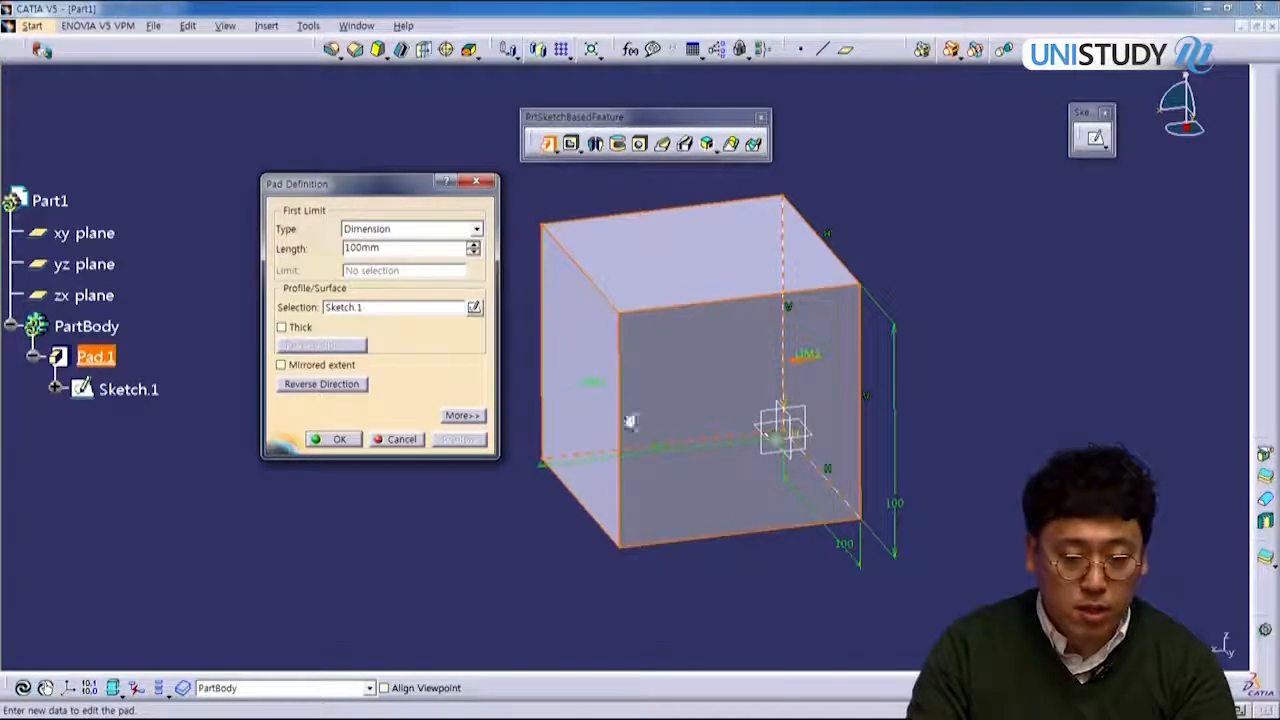
Step: Set the pad length to -100 mm and preview the extrusion on the opposite side of the sketch
left_click_drag(394, 188, 288, 200)
middle_click_drag(700, 368, 623, 357)
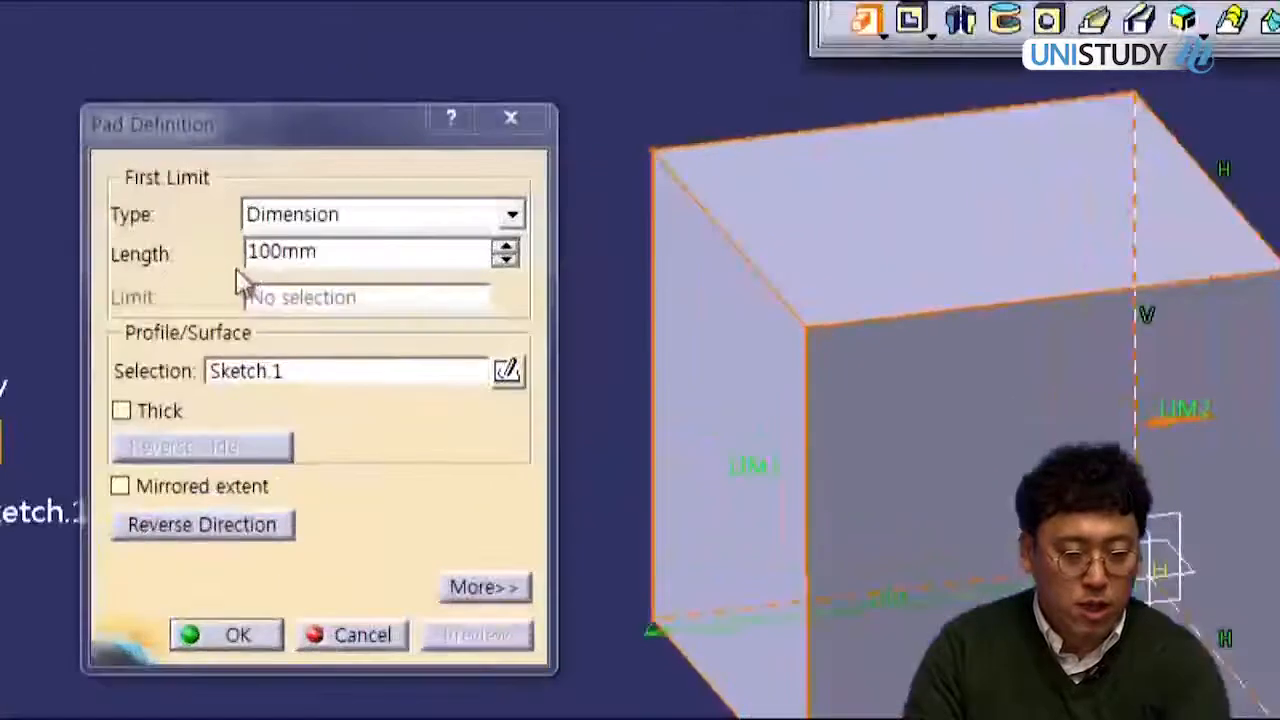
left_click(253, 251)
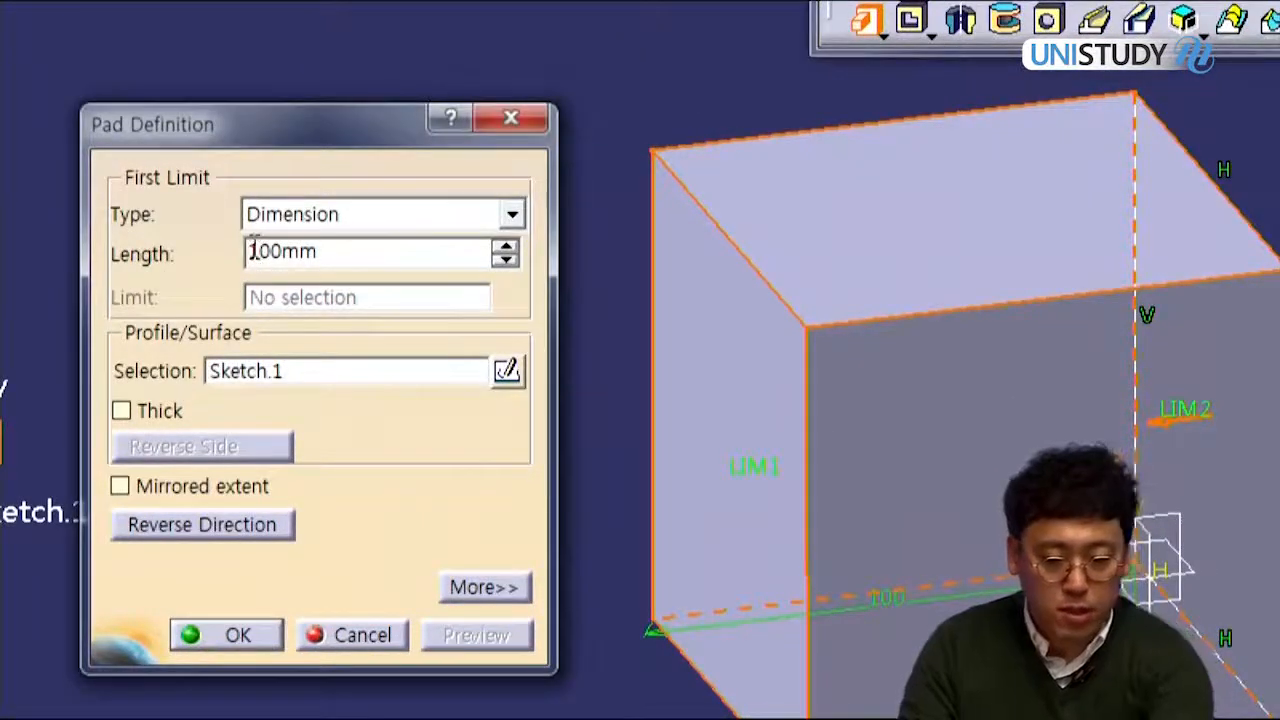
type("-")
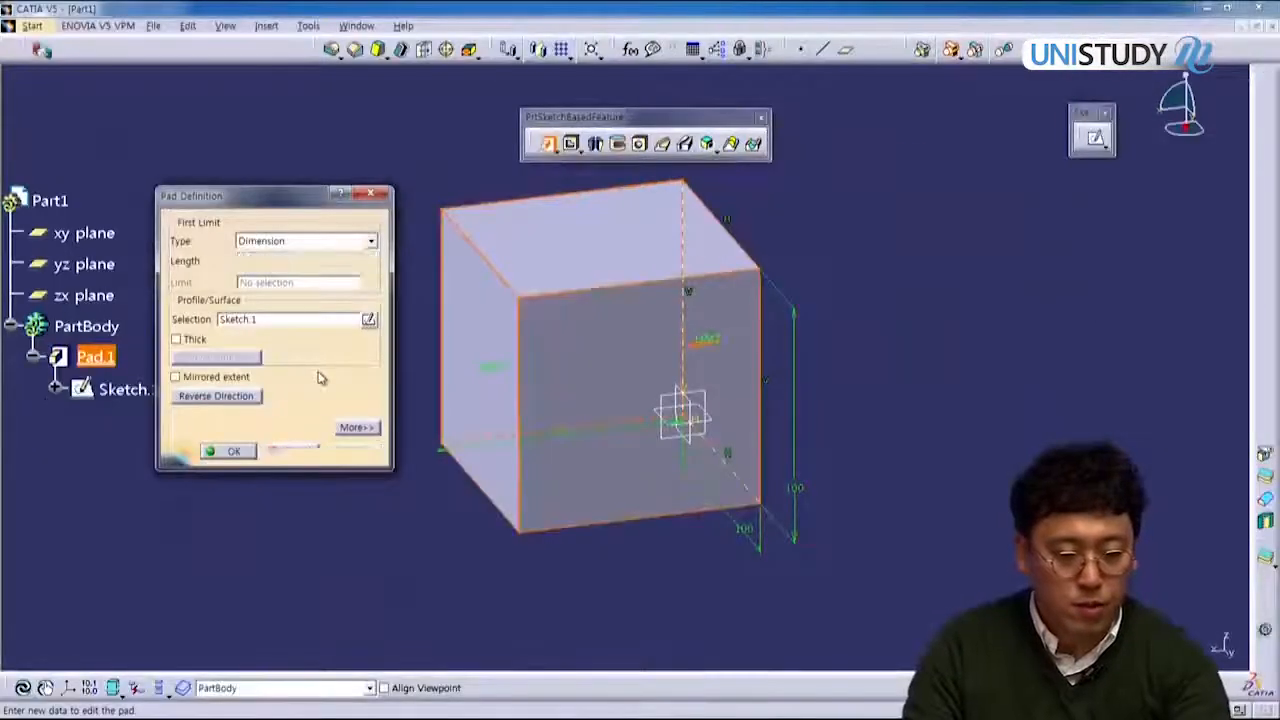
left_click(355, 451)
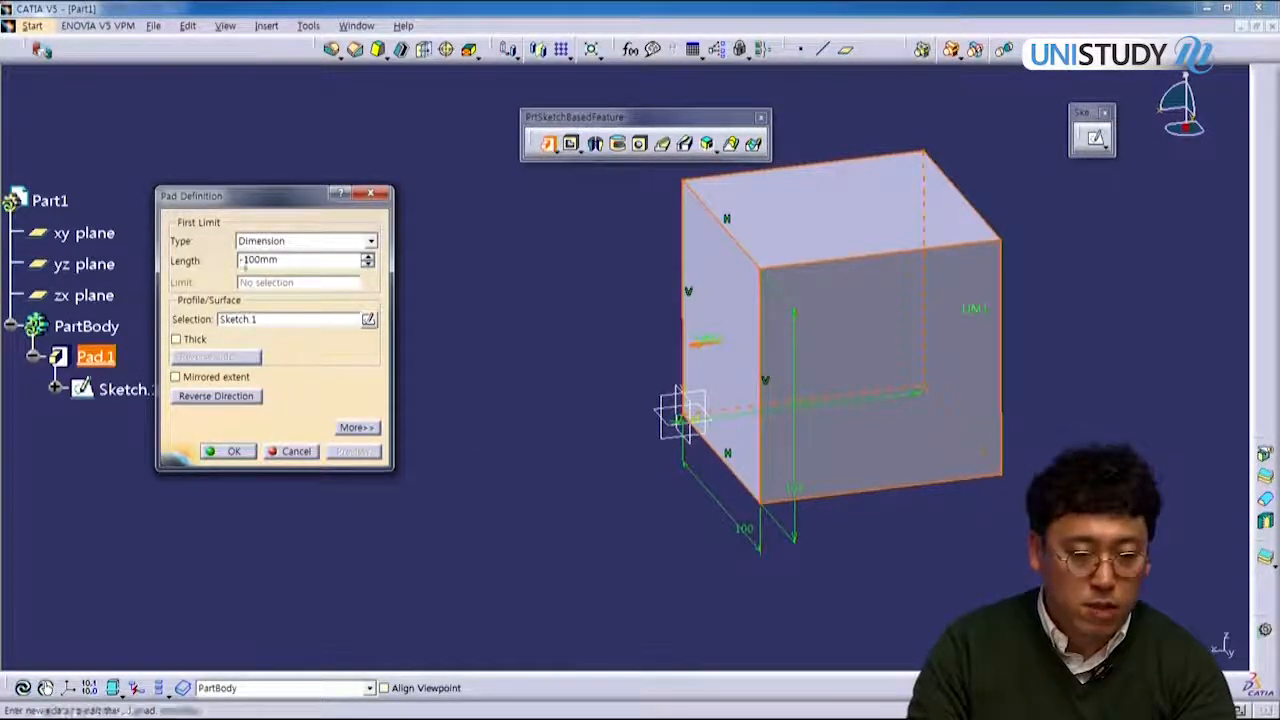
Step: Restore the pad length to 100 mm, preview it, and cancel the pad definition
key("BackSpace")
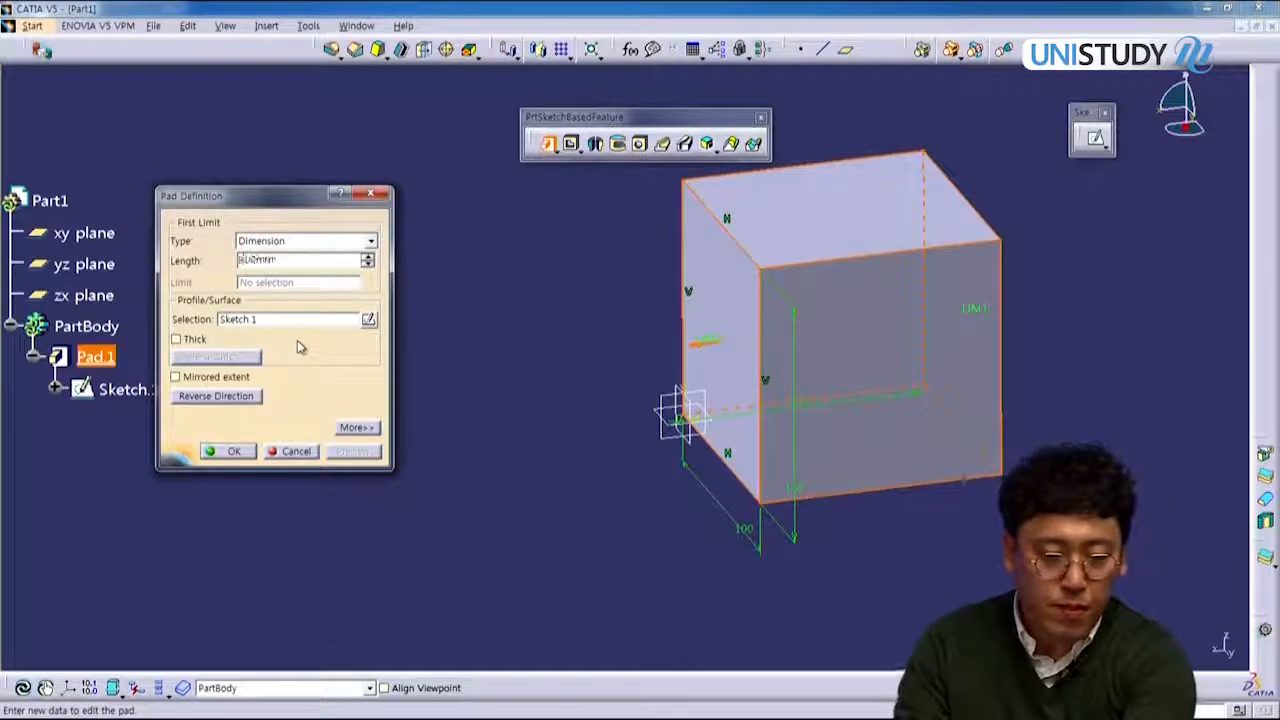
mouse_move(677, 383)
middle_mouse_down()
mouse_move(714, 408)
mouse_move(766, 351)
mouse_move(651, 443)
middle_mouse_up()
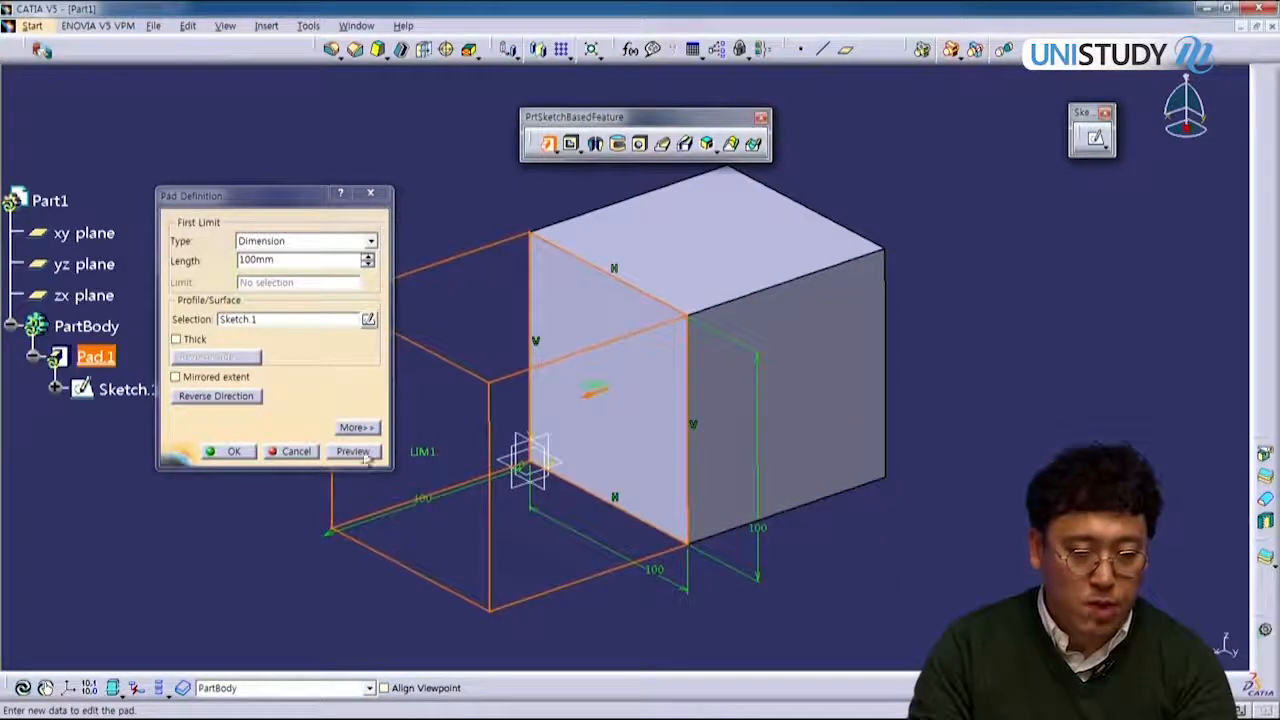
left_click(352, 451)
middle_click_drag(566, 431, 738, 380)
left_click_drag(653, 120, 377, 109)
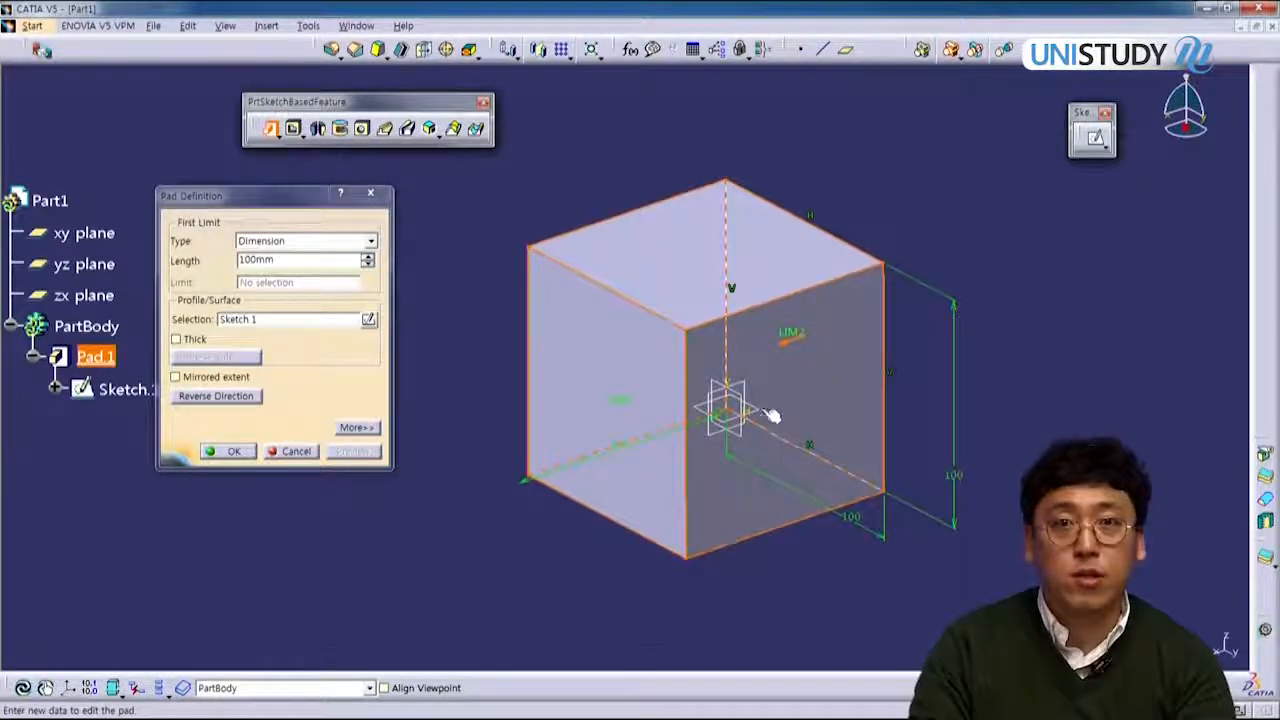
left_click(292, 452)
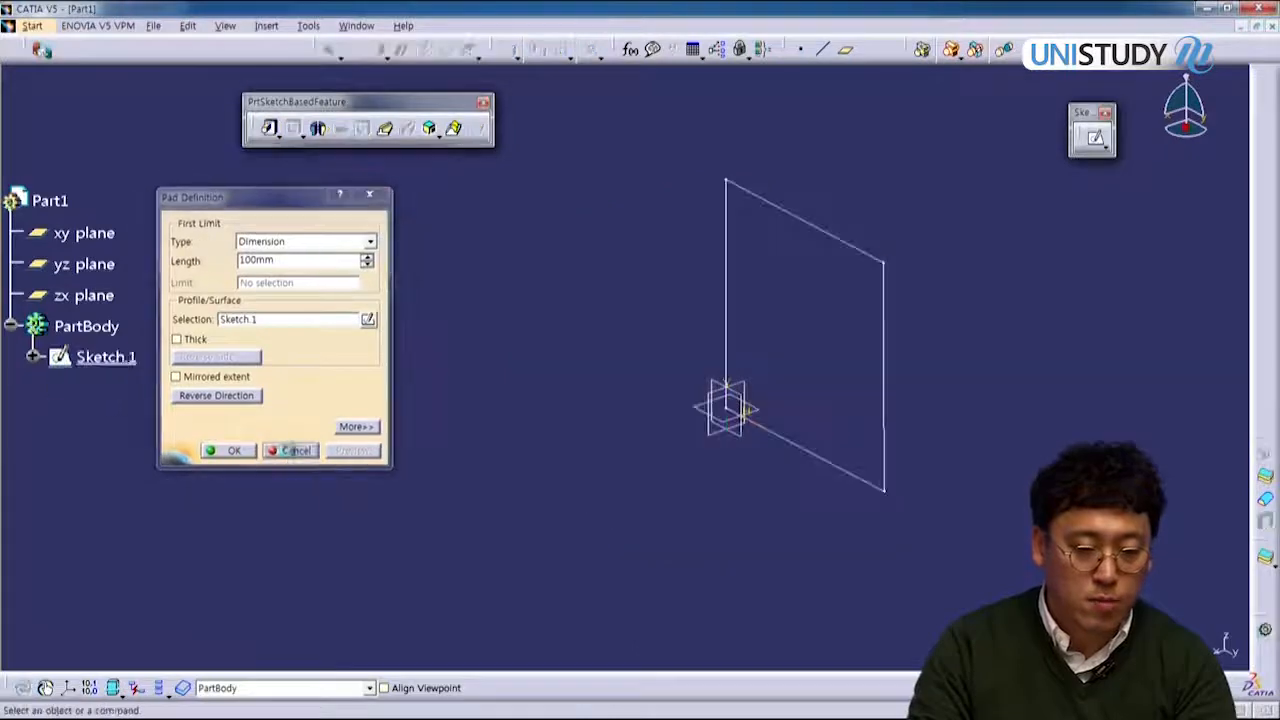
Step: Open Sketch.1 for editing and delete the square's height dimension and its right vertical edge
double_click(128, 358)
middle_click_drag(718, 282, 405, 388)
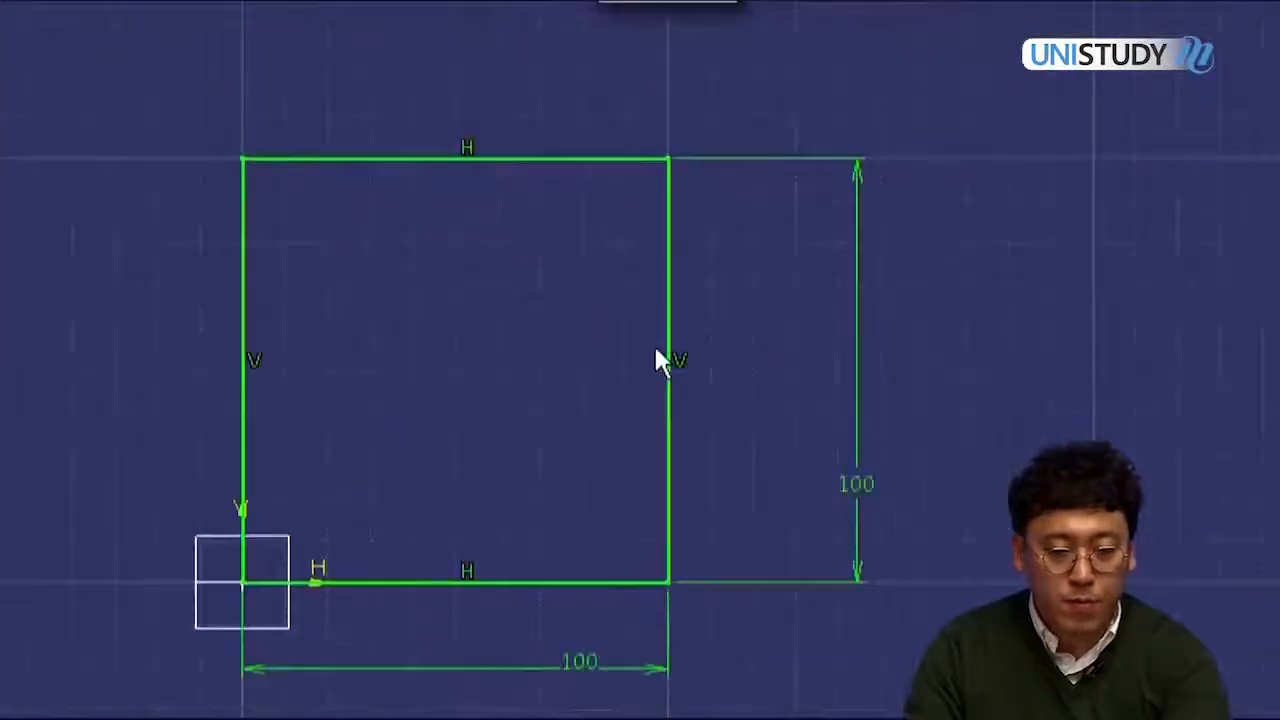
left_click(864, 492)
key("Delete")
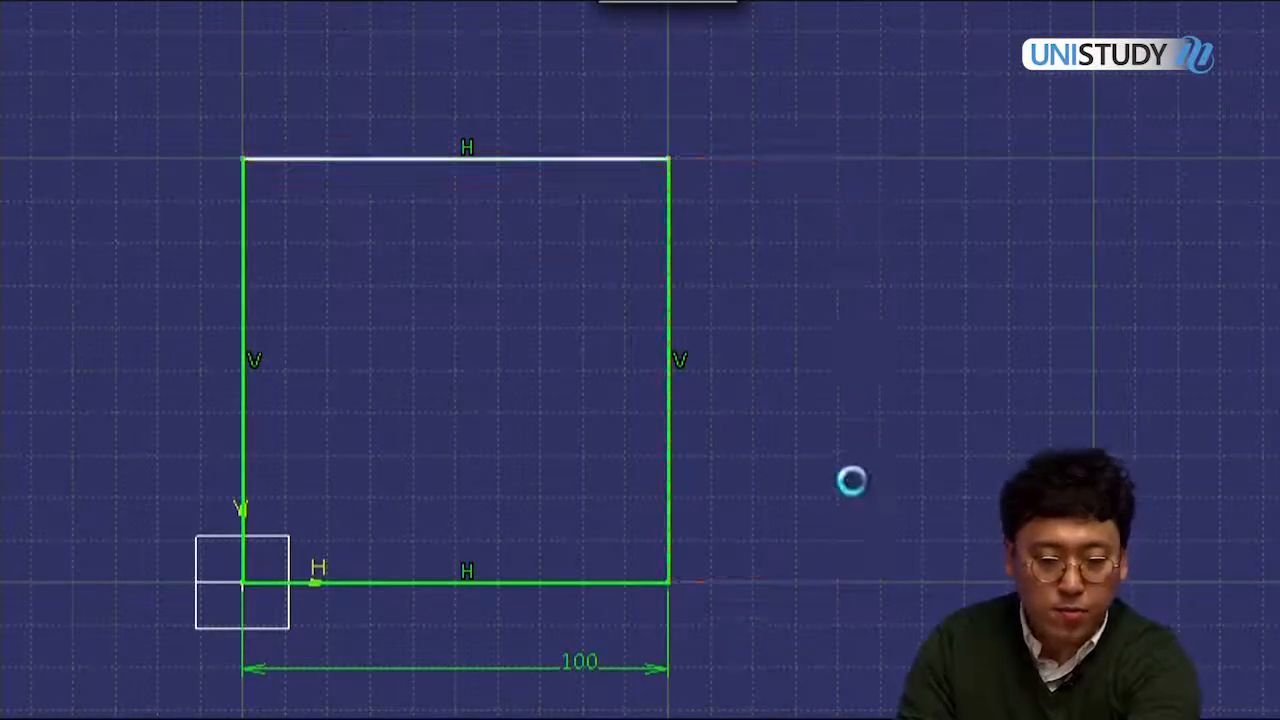
key("Delete")
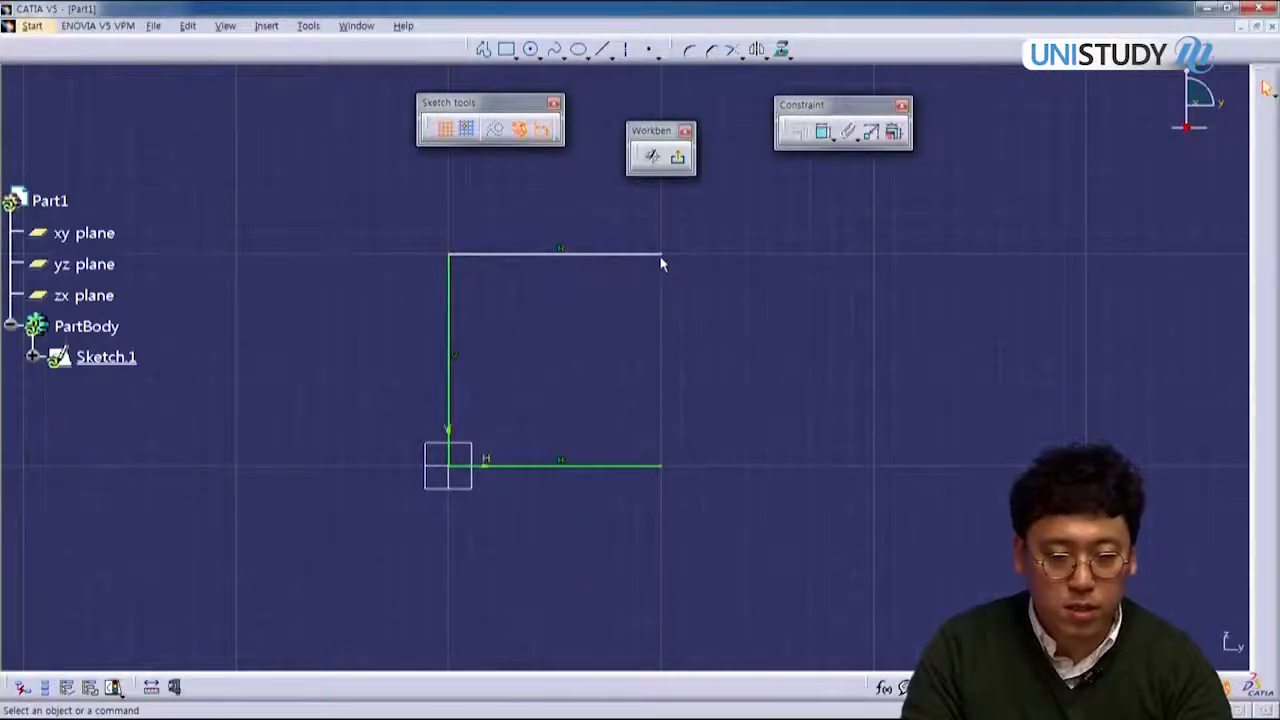
Step: Open the square's upper-right corner by shortening the top edge and drawing a shorter vertical right edge, and exit the sketch
mouse_move(660, 256)
left_mouse_down()
mouse_move(631, 257)
mouse_move(641, 254)
left_mouse_up()
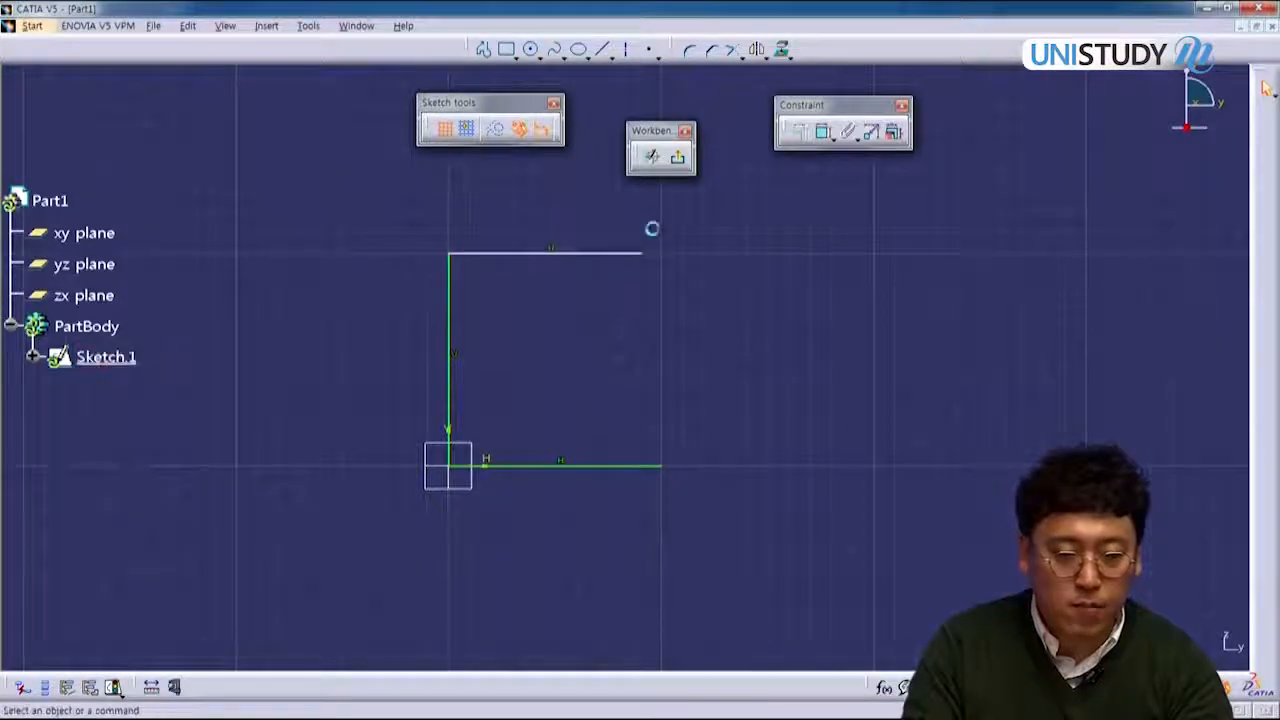
left_click(661, 465)
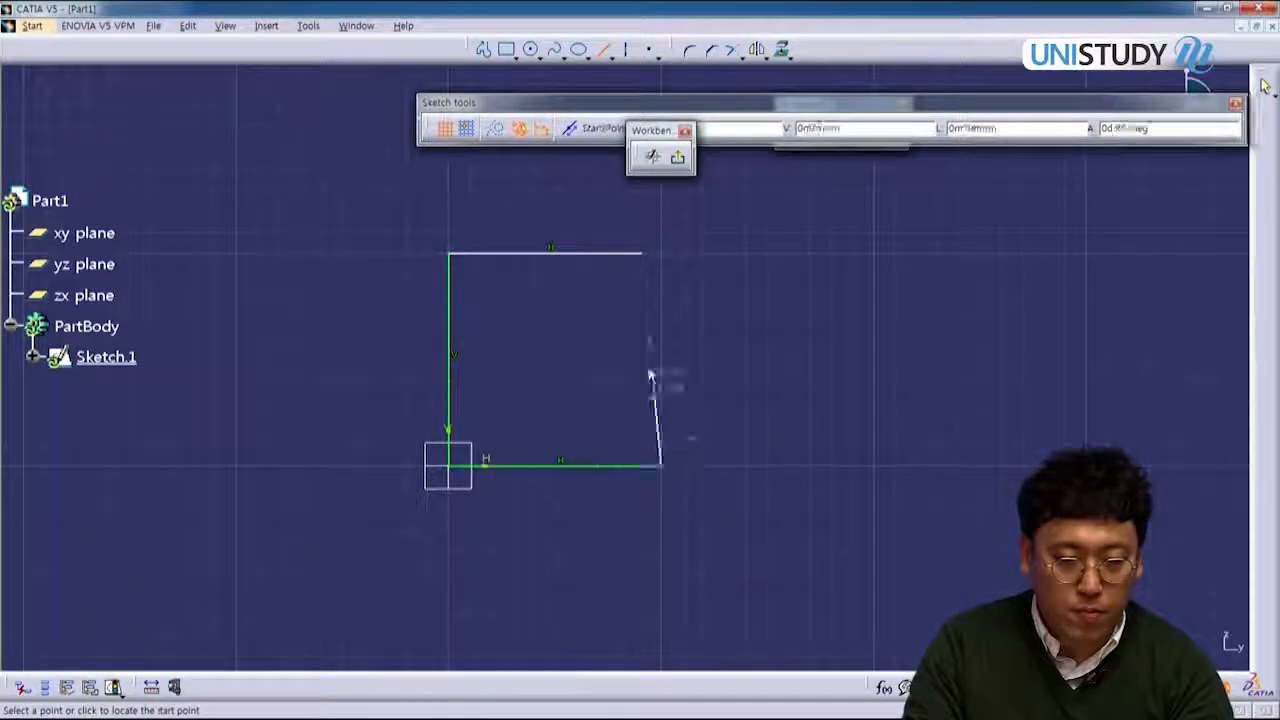
left_click(661, 270)
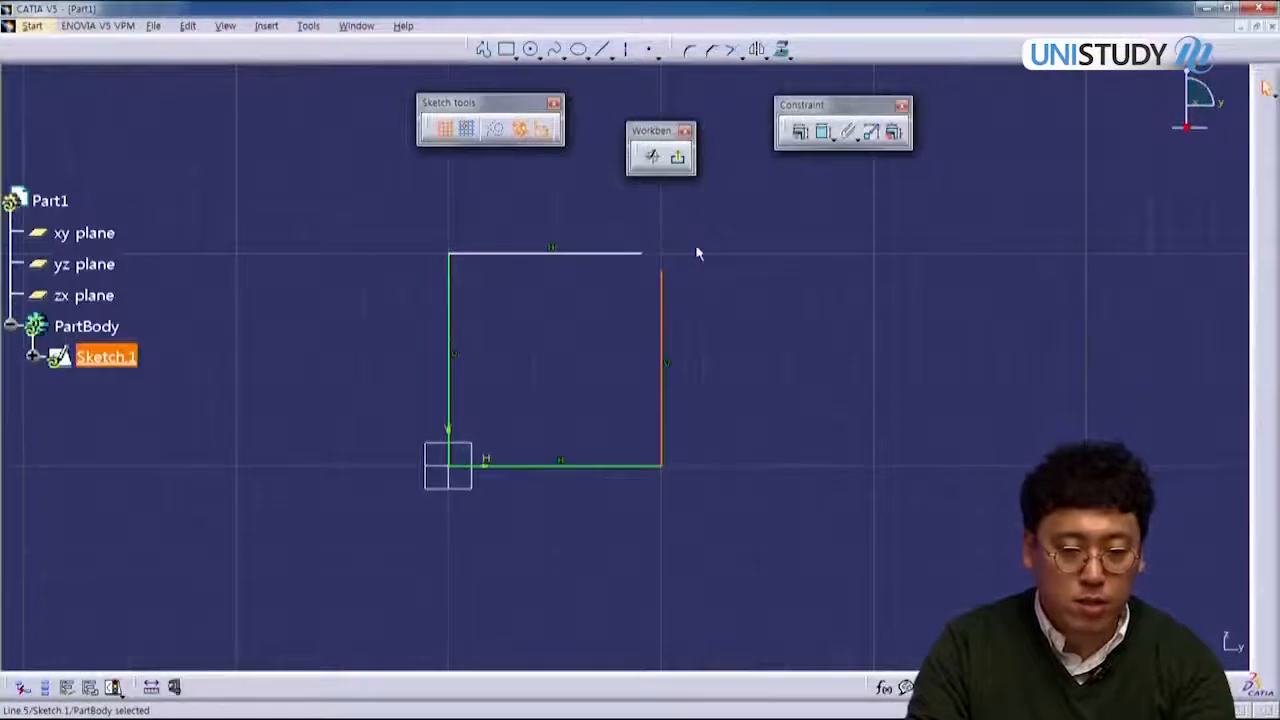
left_click(677, 156)
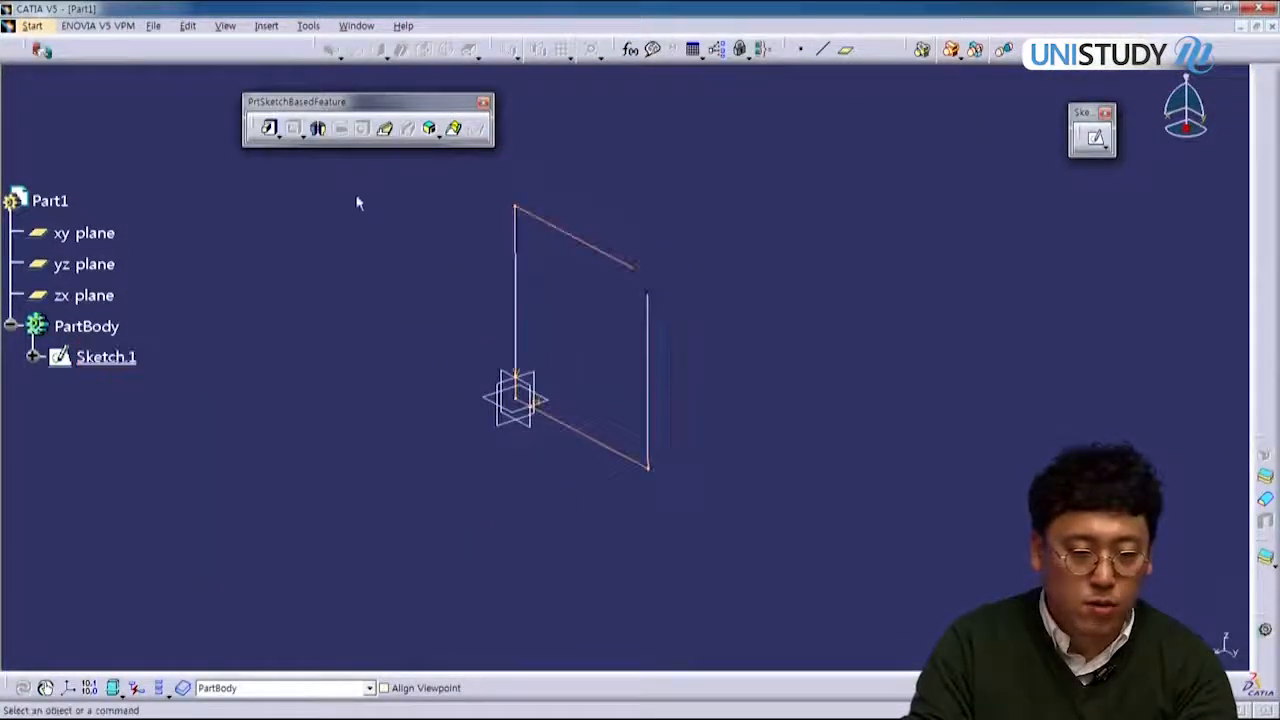
Step: Try to pad the open-cornered Sketch.1 profile, decline using it as is, and cancel the pad definition
left_click(269, 128)
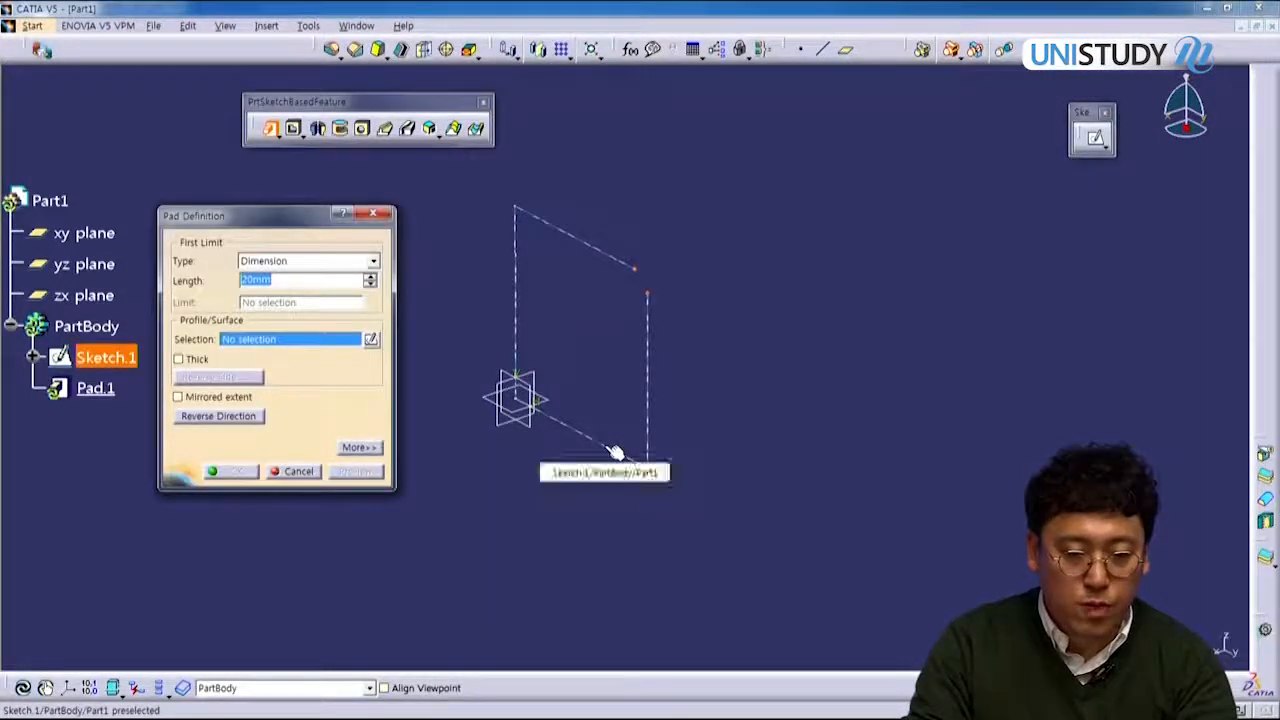
left_click(615, 455)
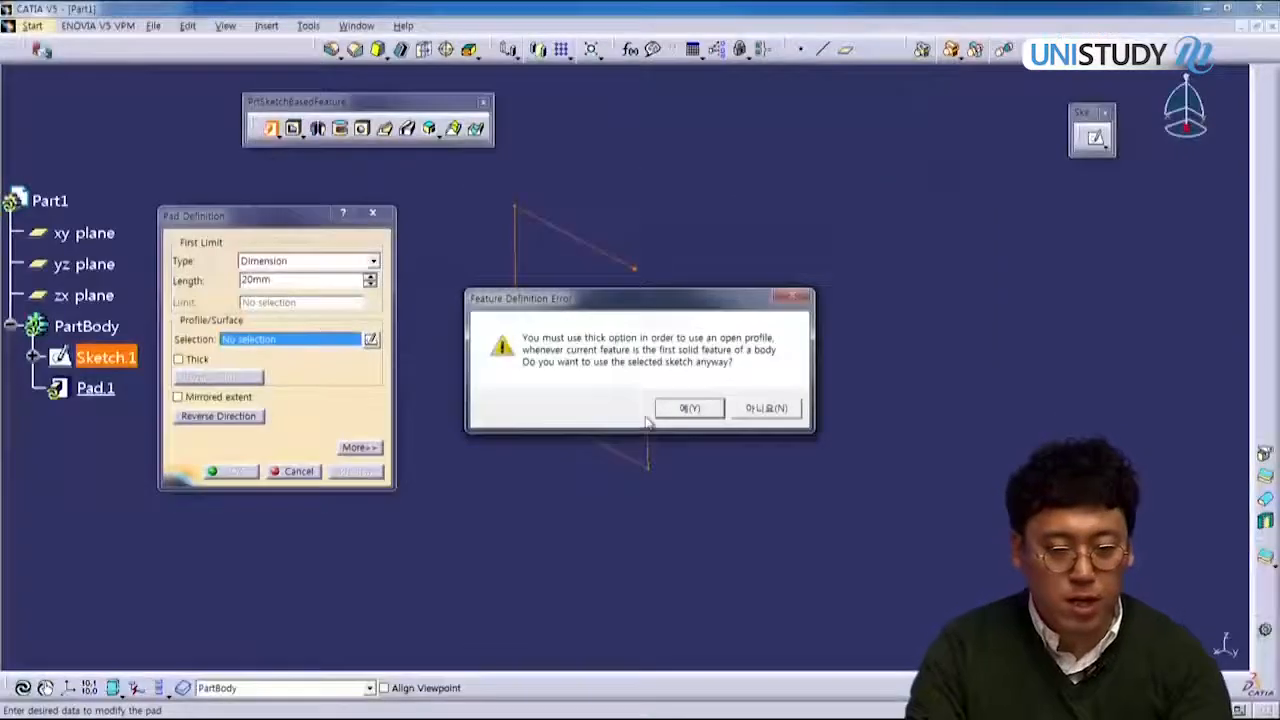
mouse_move(659, 306)
left_mouse_down()
mouse_move(814, 354)
mouse_move(1012, 302)
mouse_move(977, 312)
left_mouse_up()
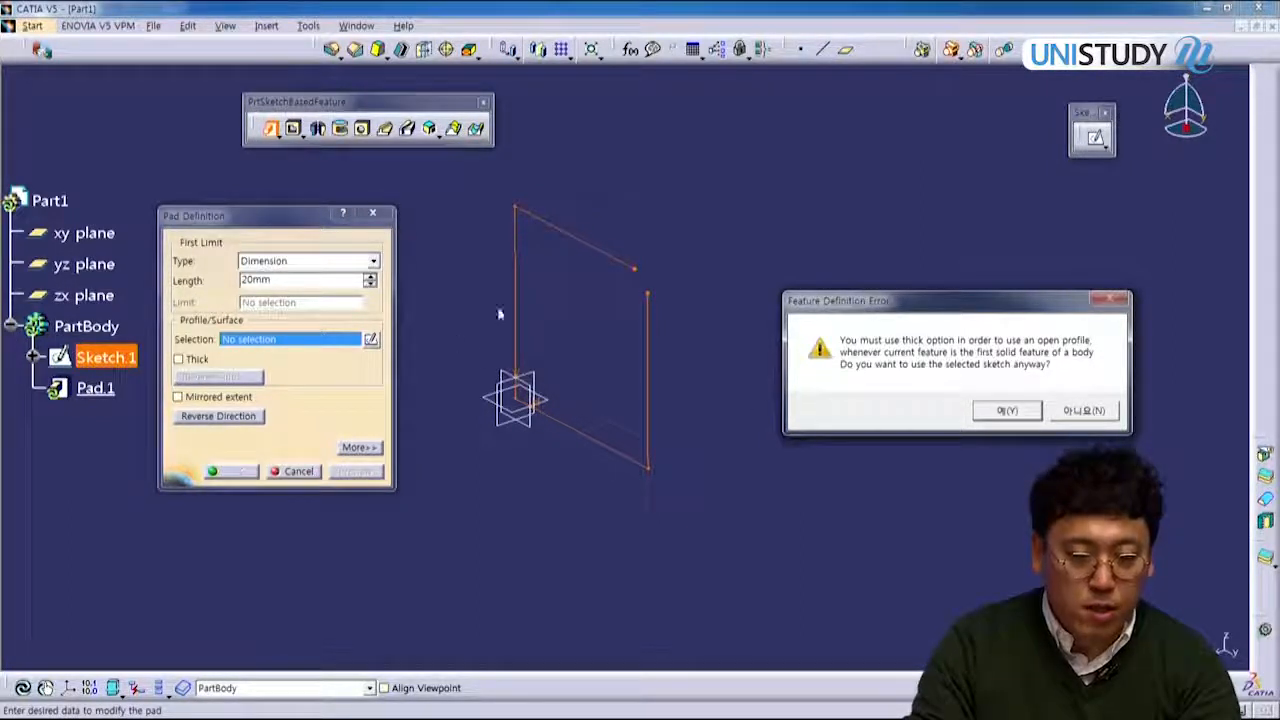
left_click(1112, 412)
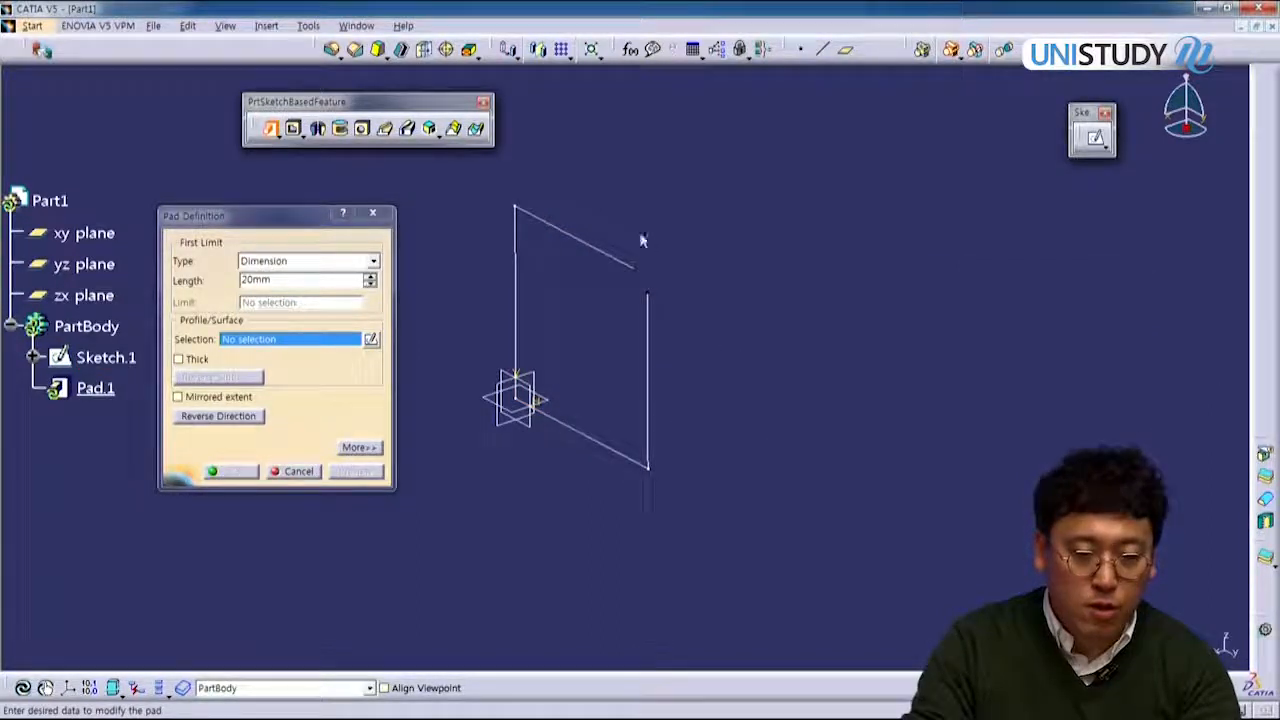
mouse_move(657, 331)
middle_mouse_down()
mouse_move(737, 346)
mouse_move(675, 332)
mouse_move(660, 362)
mouse_move(712, 364)
mouse_move(723, 305)
mouse_move(763, 357)
middle_mouse_up()
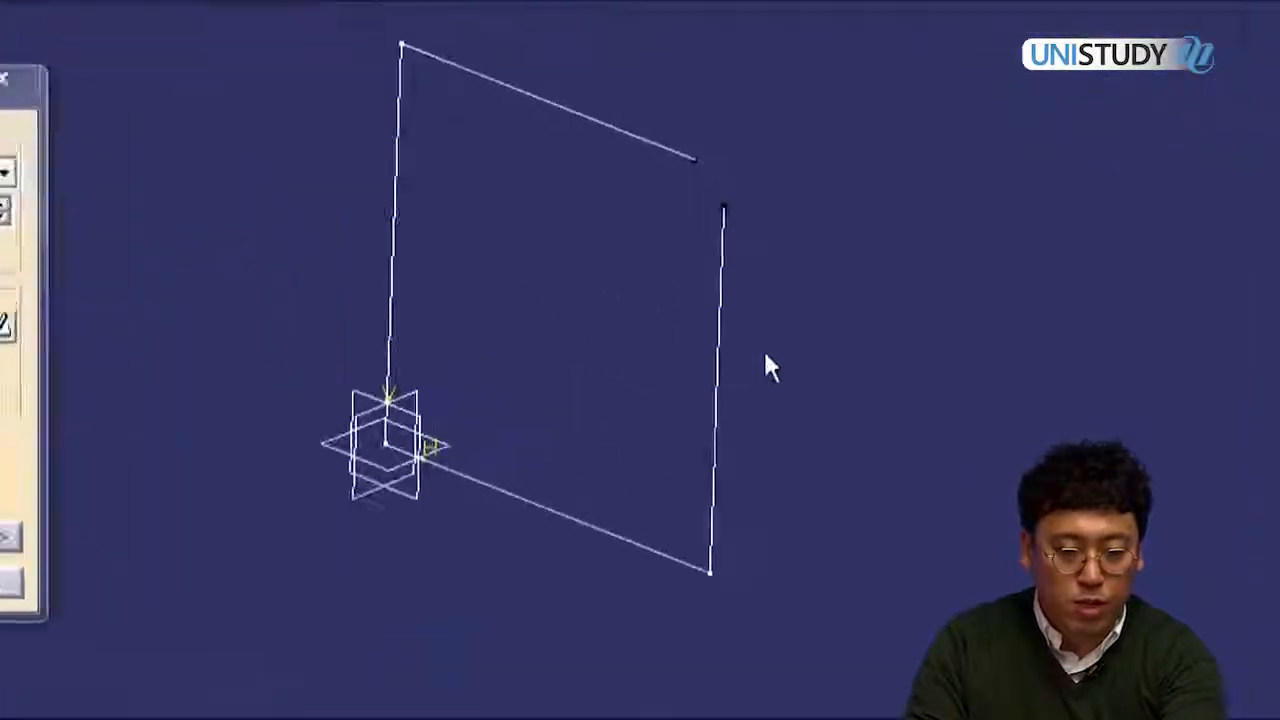
mouse_move(647, 479)
middle_mouse_down()
mouse_move(837, 389)
mouse_move(737, 357)
mouse_move(729, 421)
middle_mouse_up()
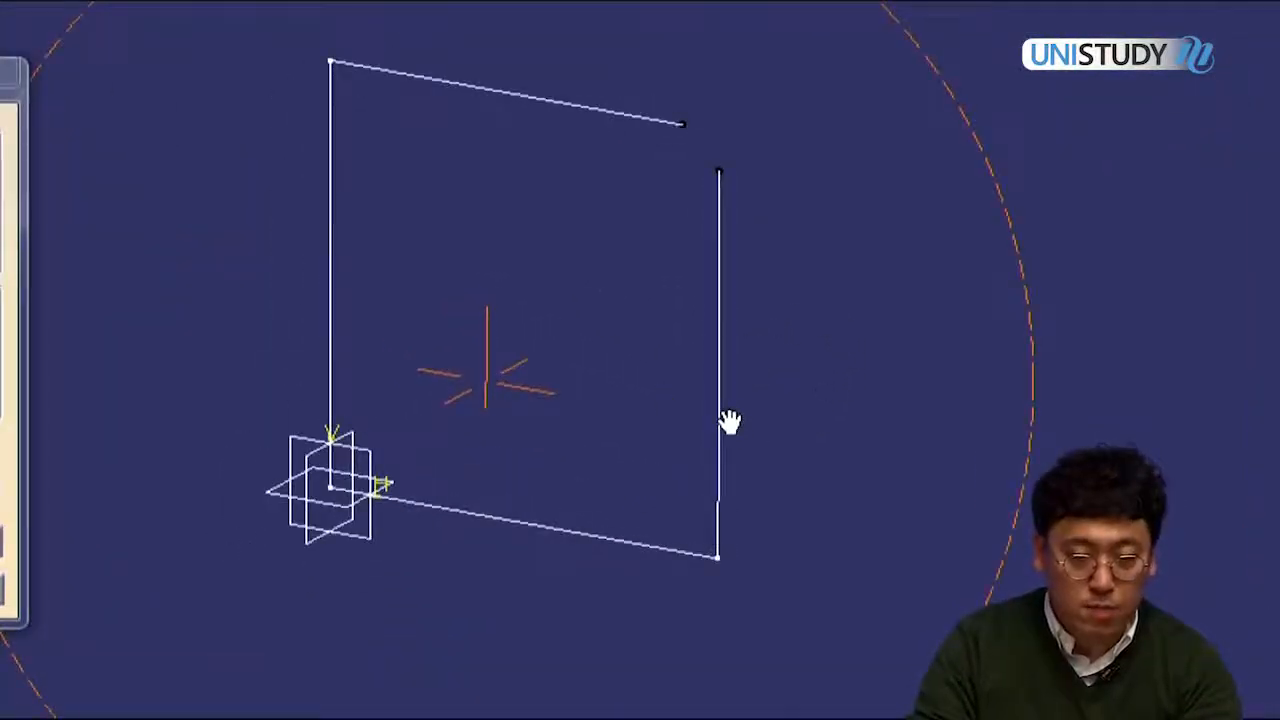
middle_click_drag(412, 351, 496, 378)
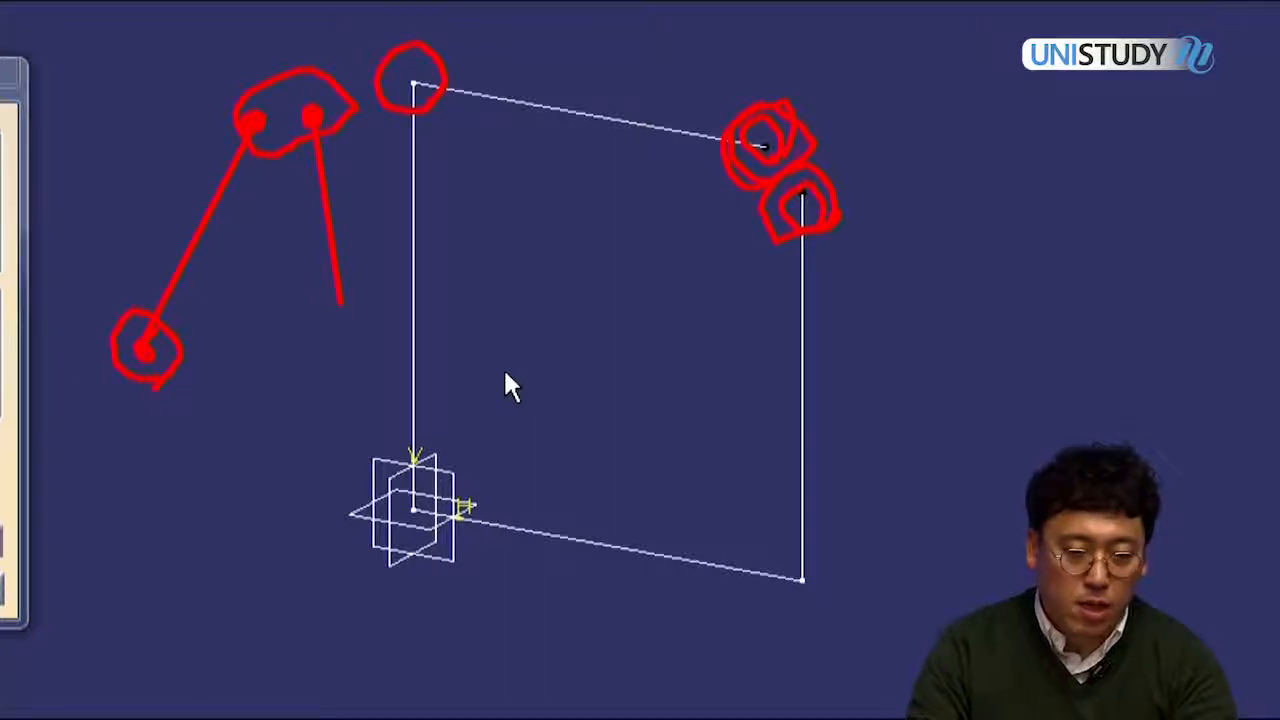
key("Escape")
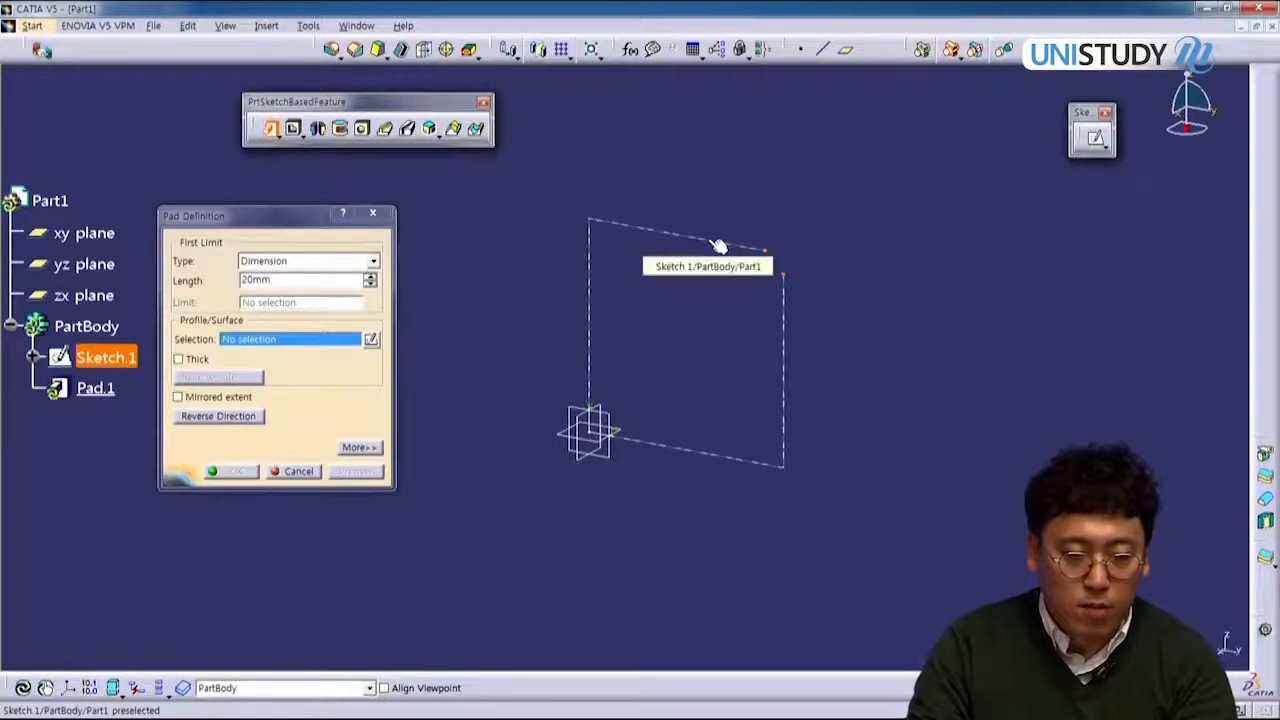
left_click(298, 471)
Step: Open Sketch.1, extend the top and right edges so they cross beyond the upper-right corner, and exit the sketch
double_click(730, 463)
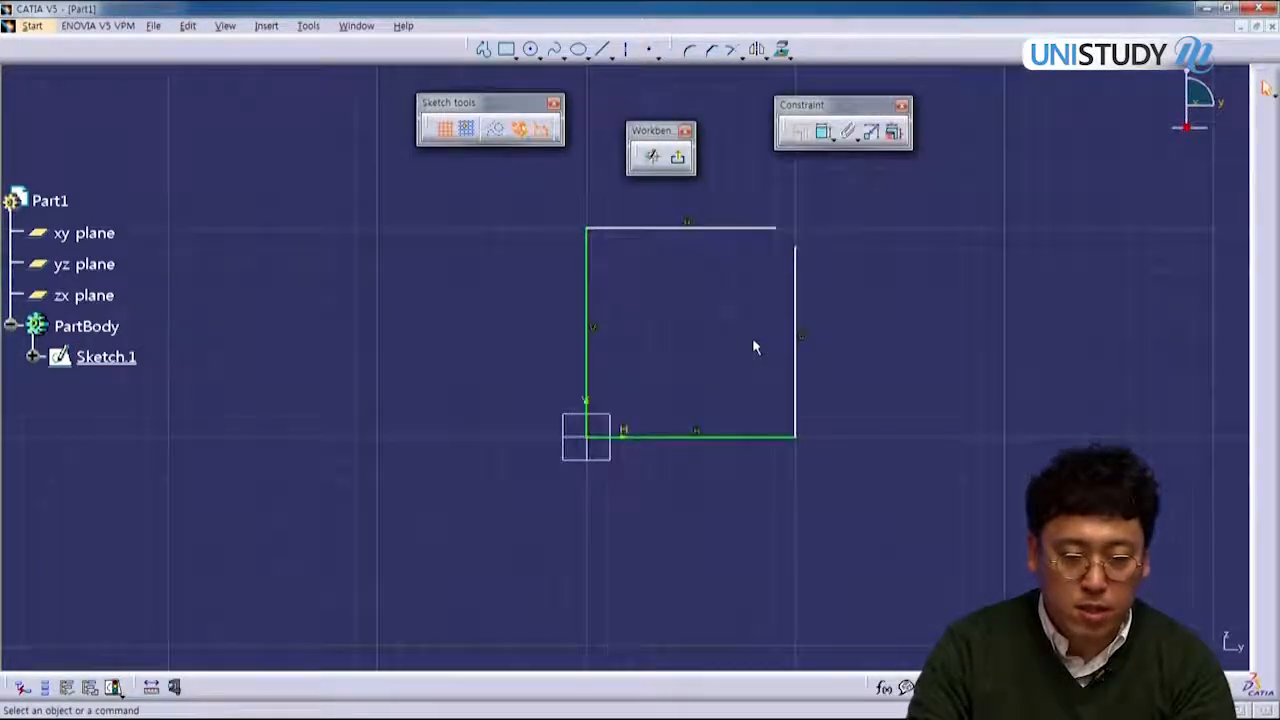
middle_click_drag(765, 294, 746, 352)
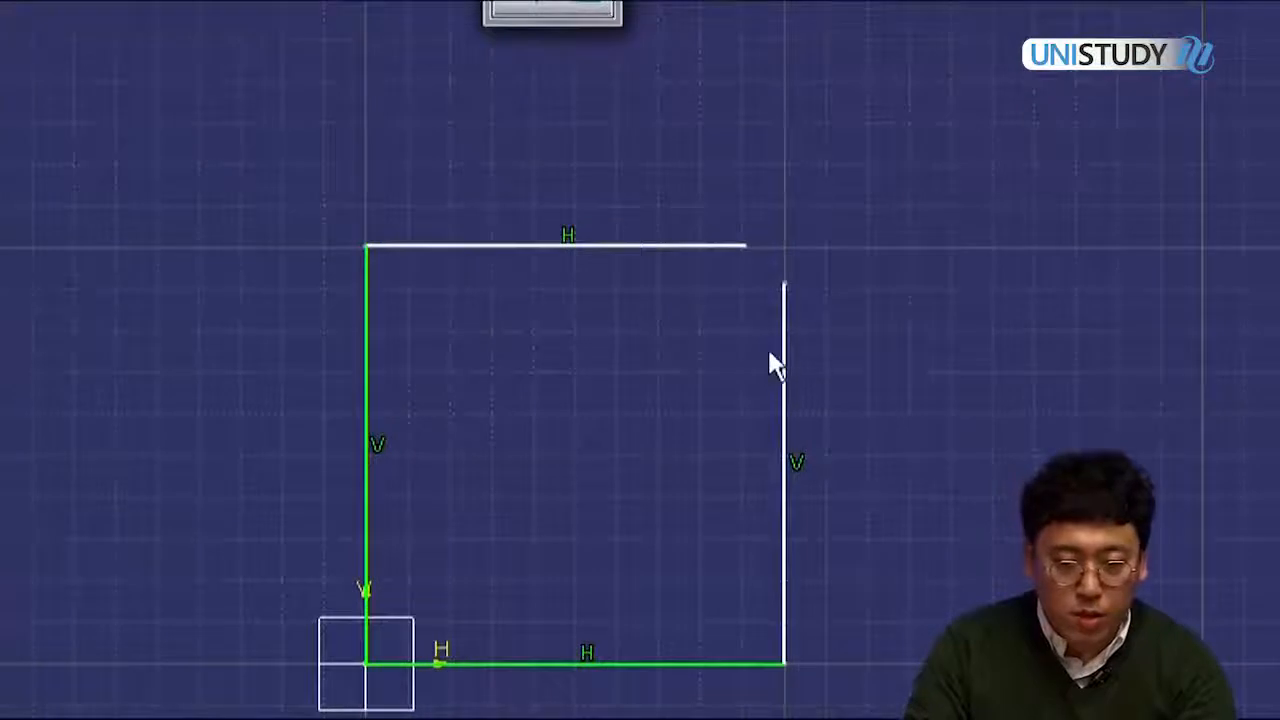
left_click_drag(777, 337, 829, 260)
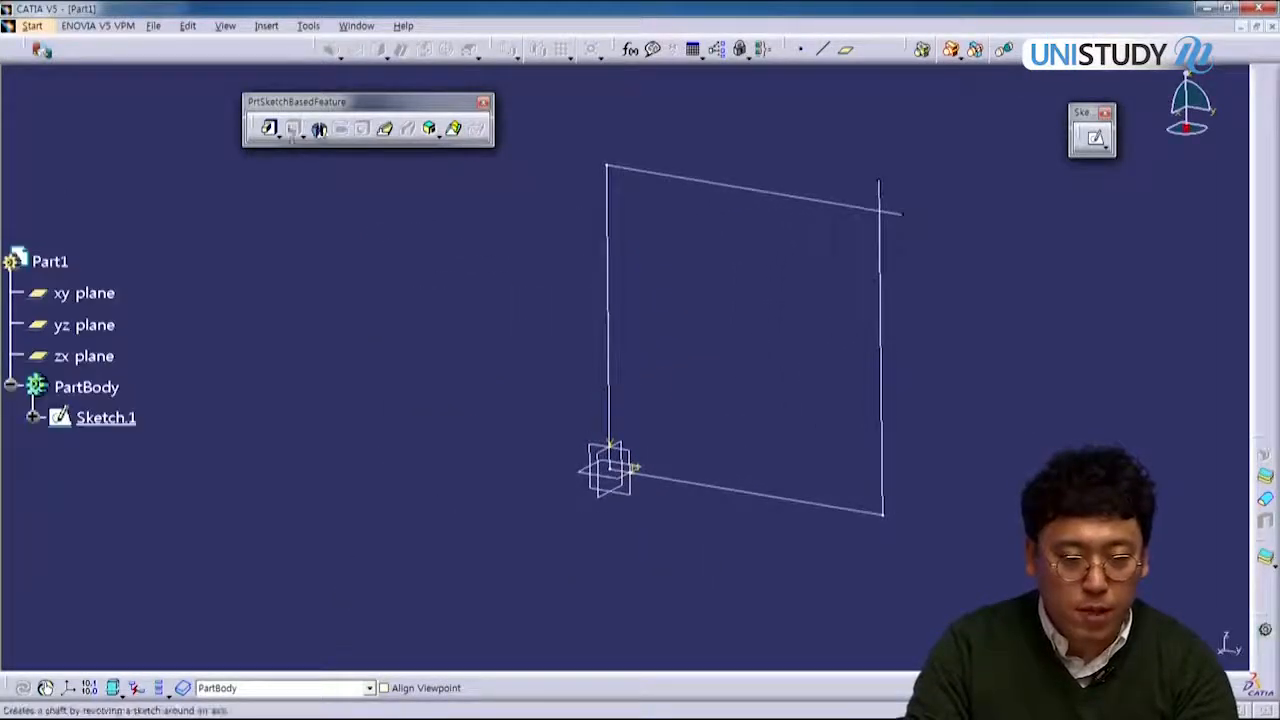
Step: Try to pad Sketch.1 with its crossing edges, decline using the profile, and cancel the pad definition
left_click(268, 128)
left_click(682, 186)
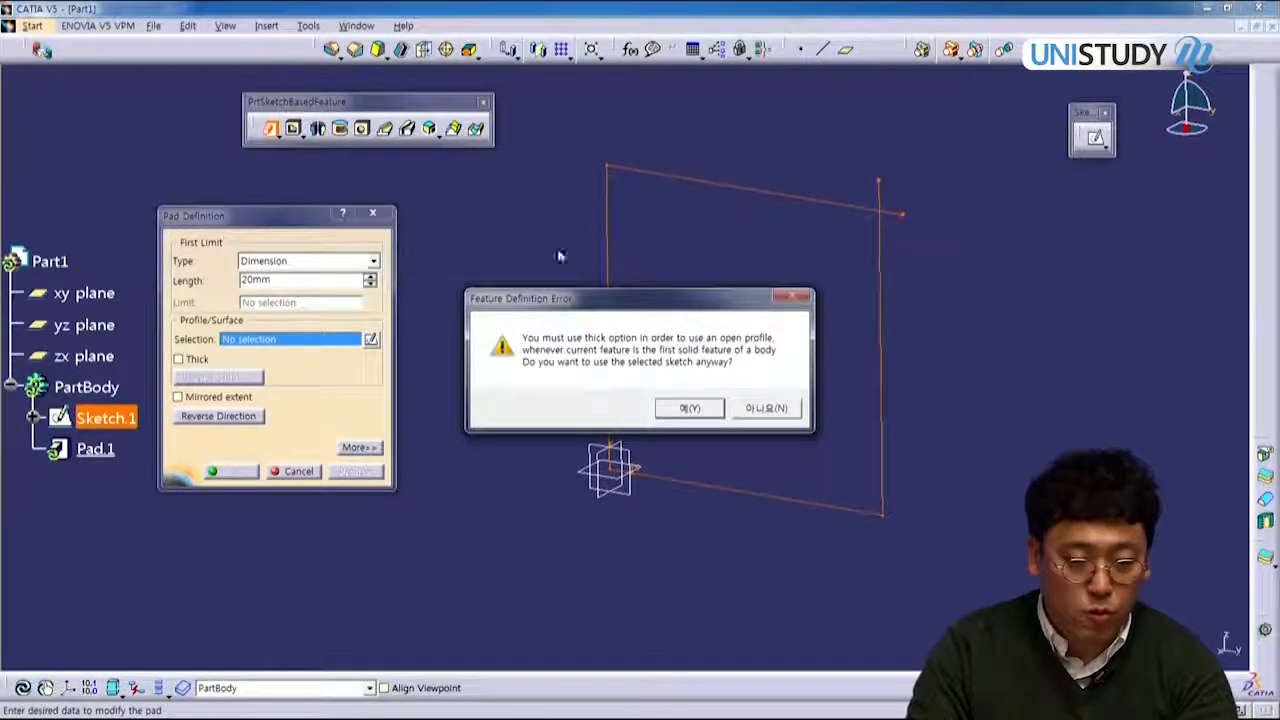
left_click(772, 408)
mouse_move(814, 320)
middle_mouse_down()
mouse_move(784, 310)
mouse_move(709, 343)
middle_mouse_up()
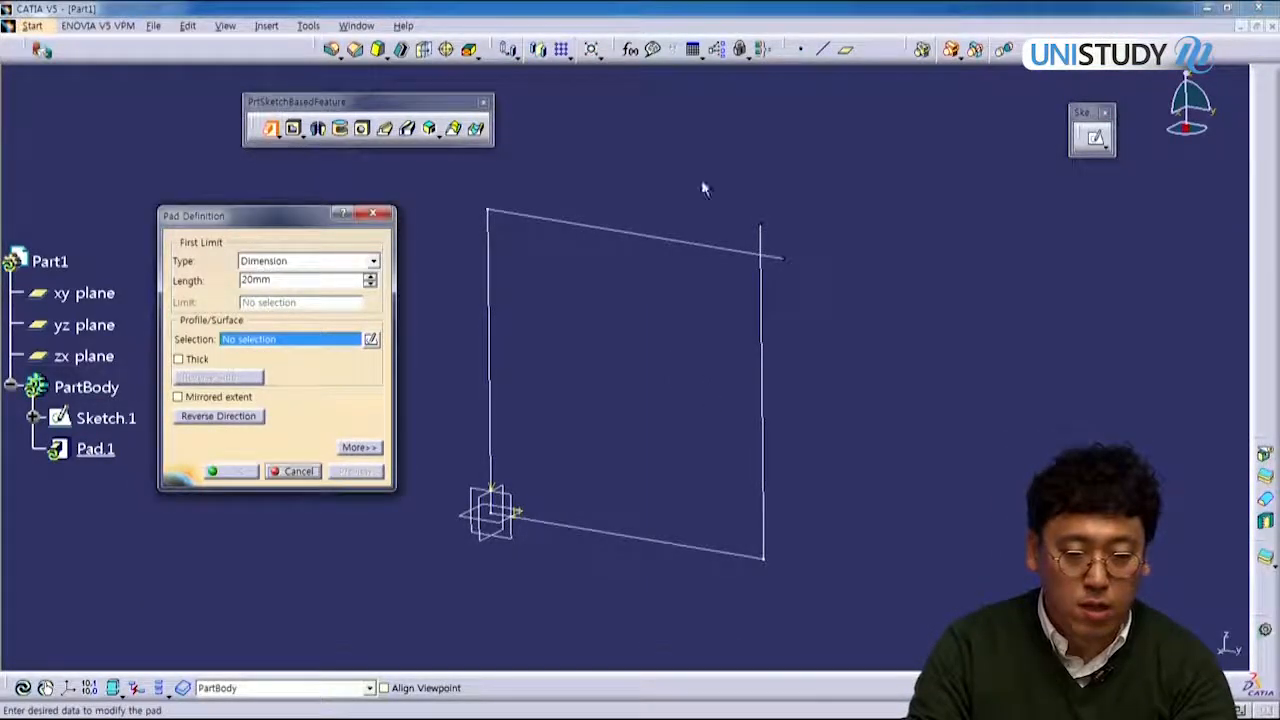
left_click(296, 471)
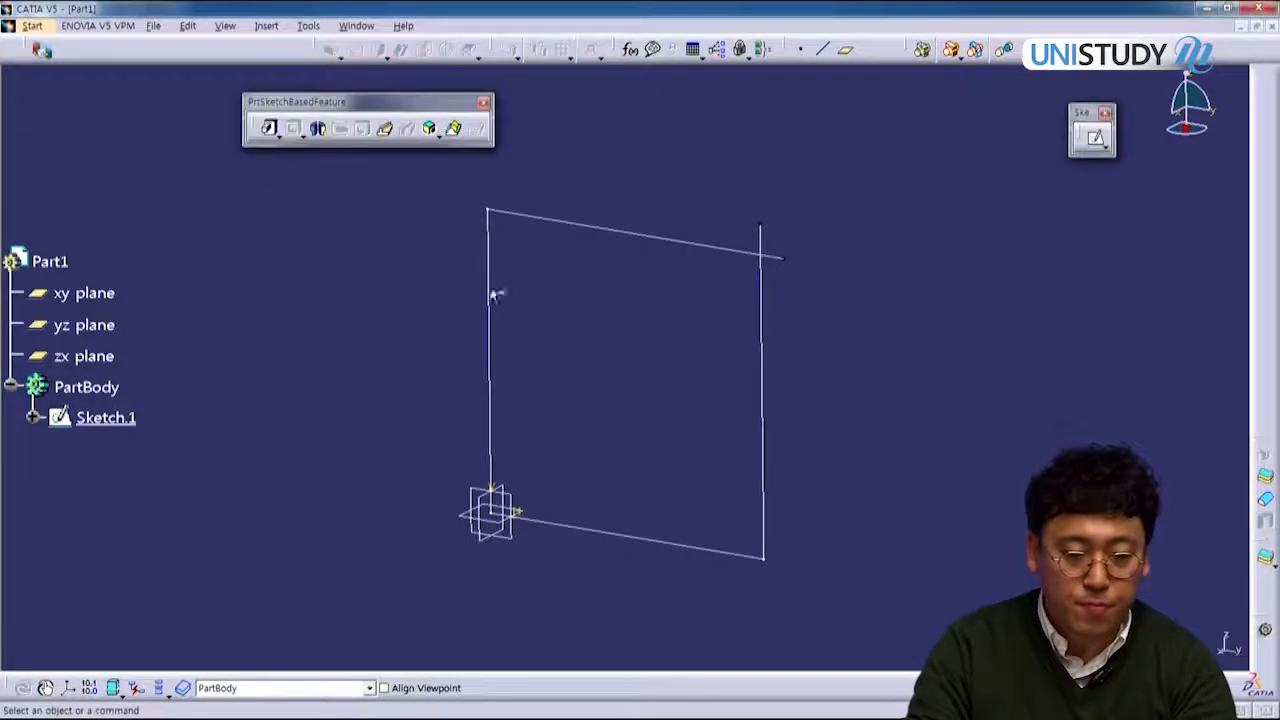
Step: Reopen Sketch.1 and make the free ends of the top and right edges coincident to close the upper-right corner
double_click(652, 241)
left_click_drag(768, 171, 856, 248)
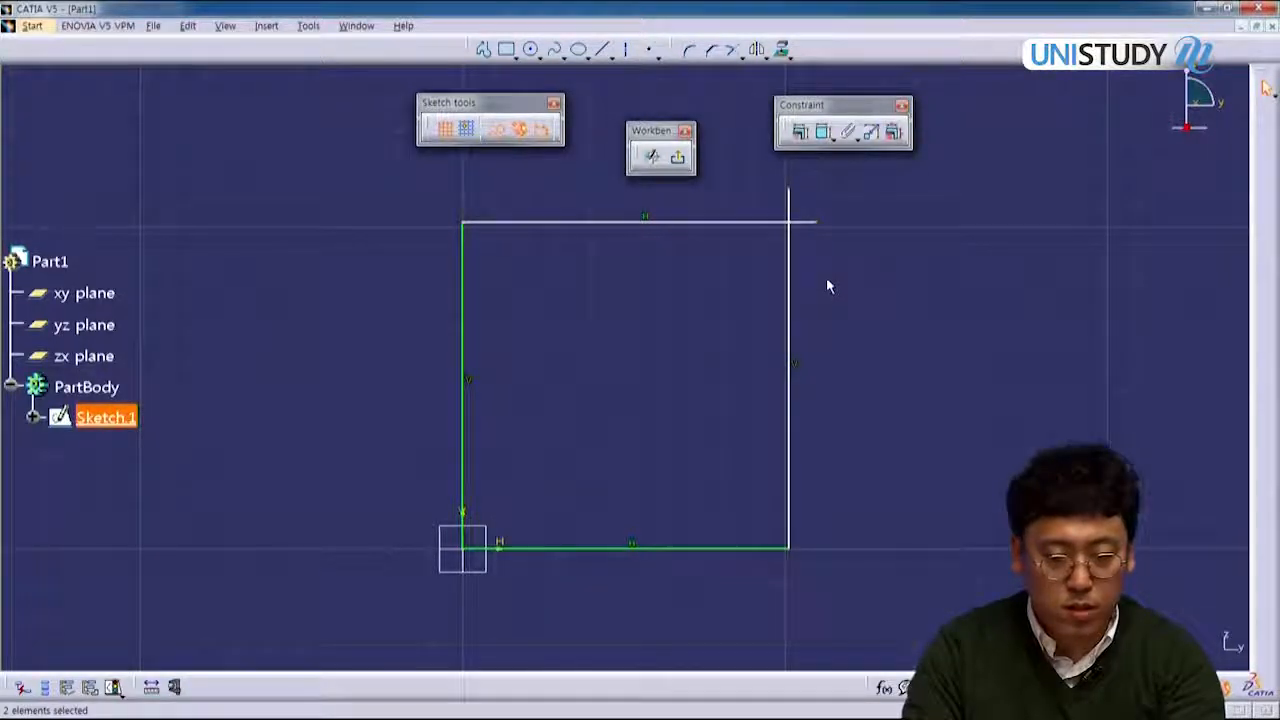
left_click(800, 131)
left_click(852, 222)
left_click(826, 375)
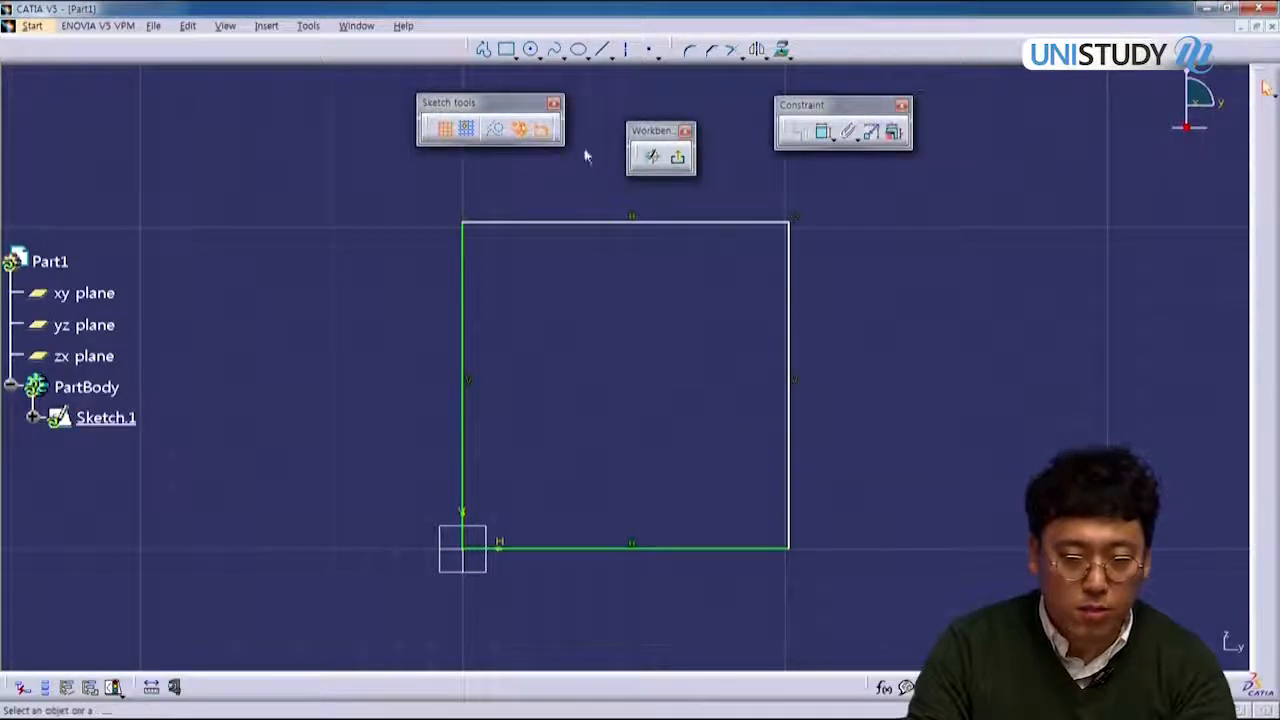
Step: Draw a duplicate line over the right edge from the upper-right to the lower-right corner and exit the sketch
left_click(603, 49)
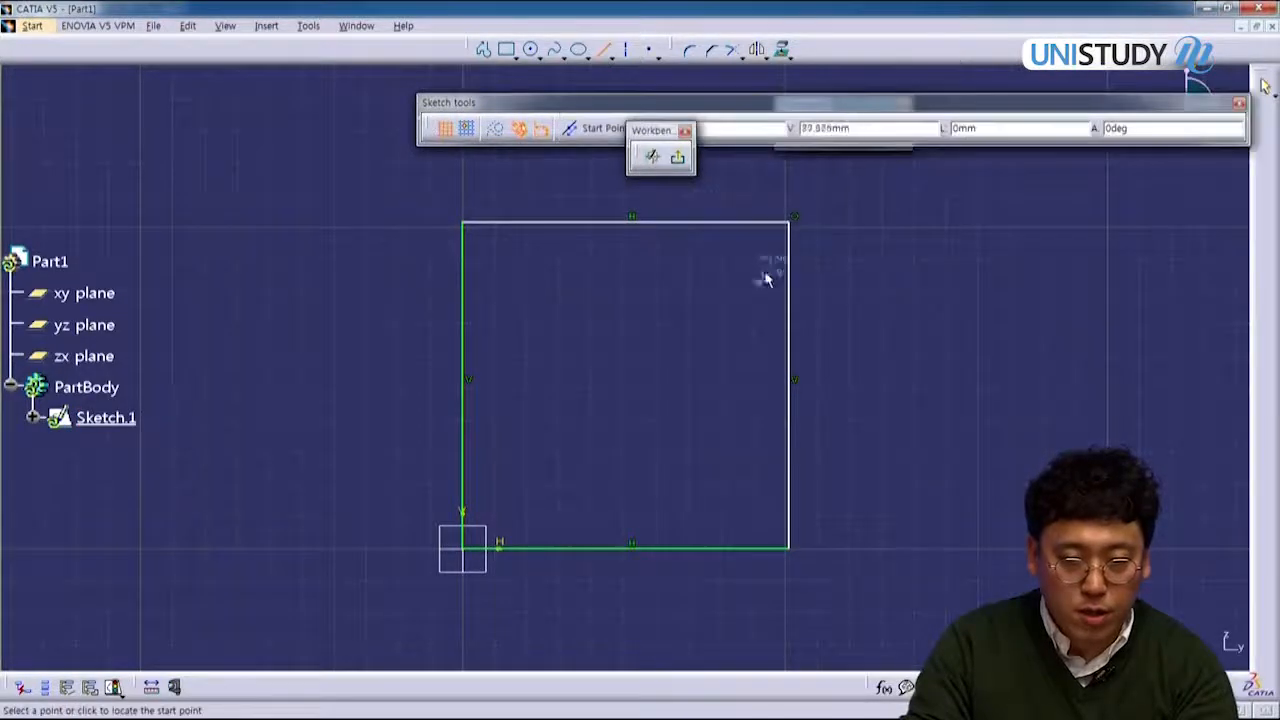
left_click(790, 222)
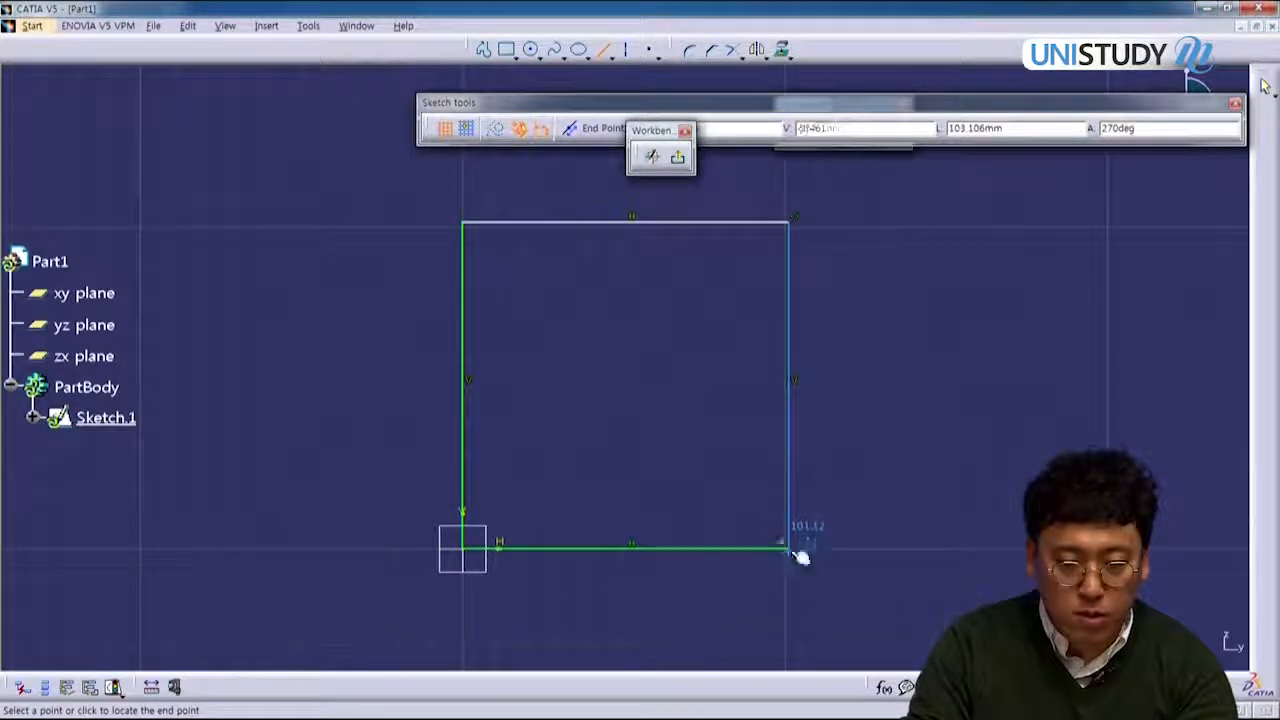
left_click(797, 552)
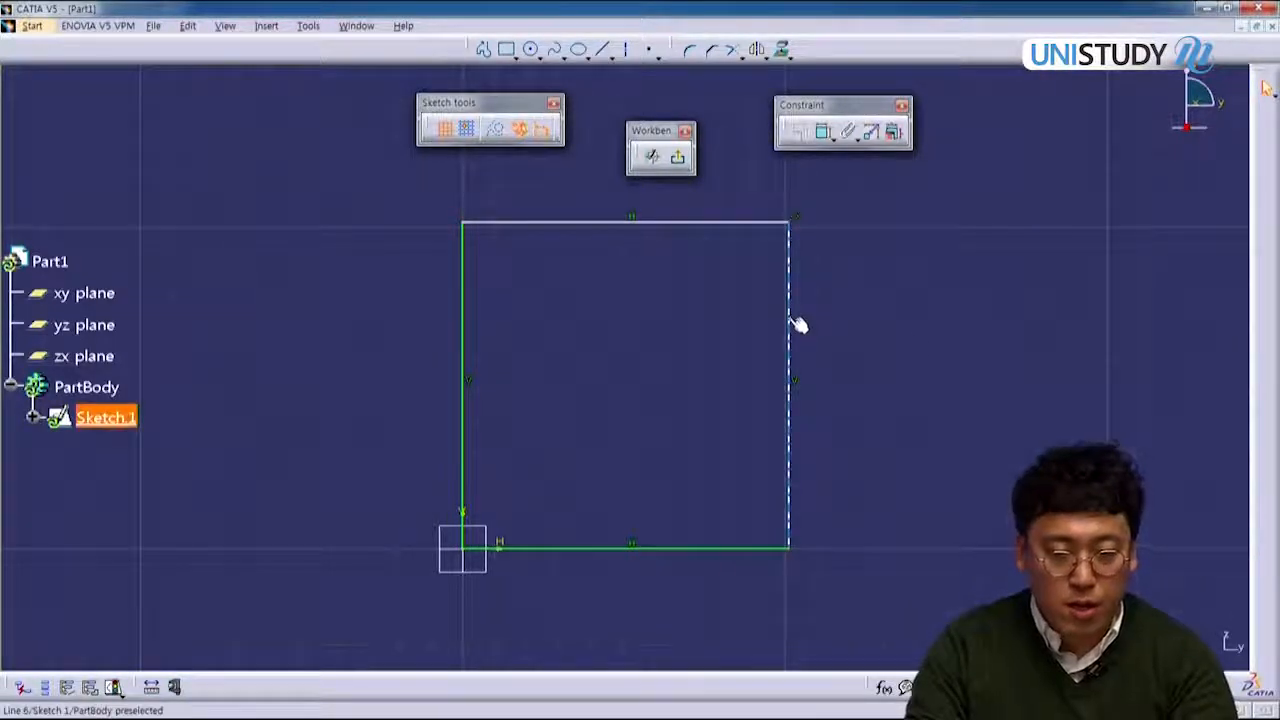
mouse_move(790, 320)
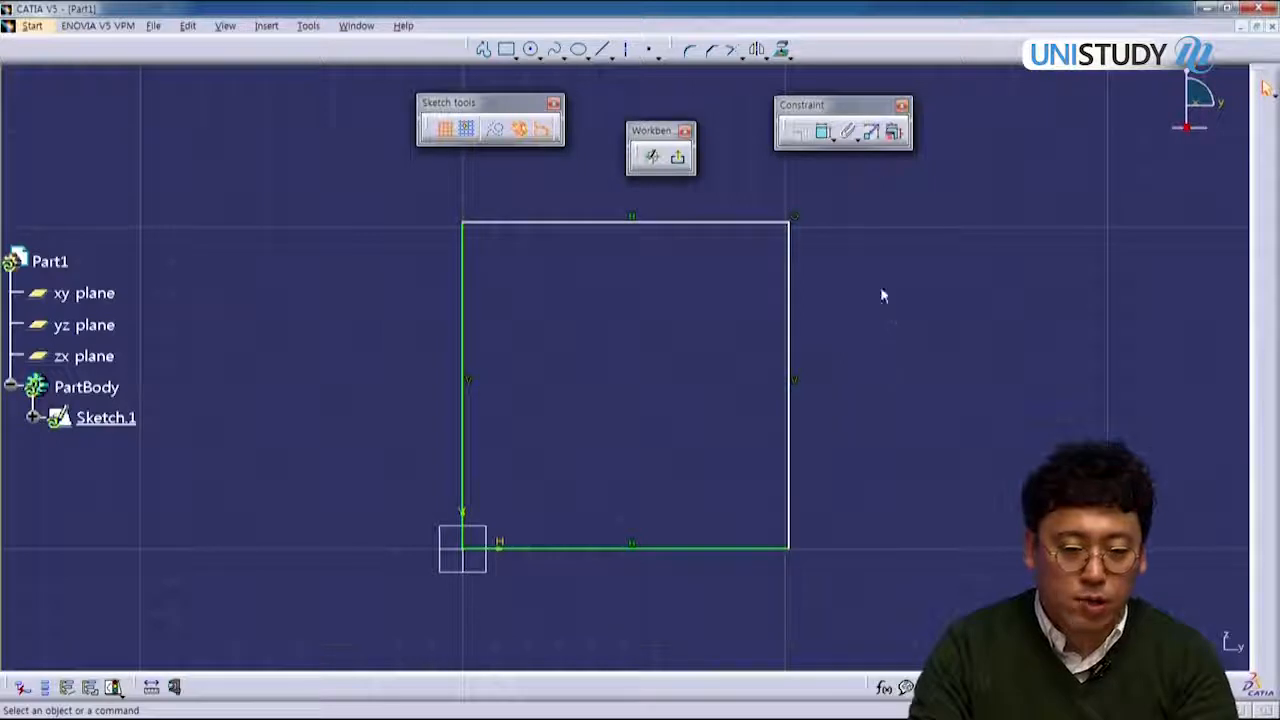
left_click(680, 158)
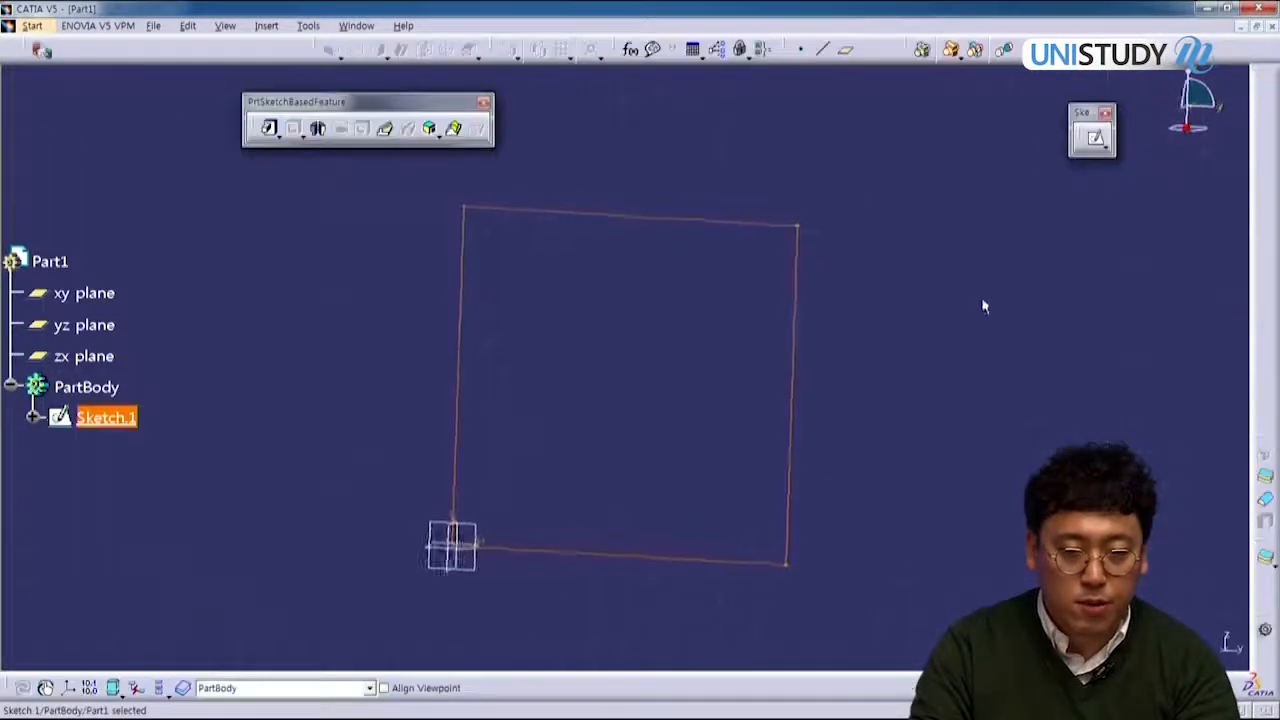
Step: Try to pad the sketch containing the duplicated right edge, decline using it, and cancel the pad definition
left_click(269, 128)
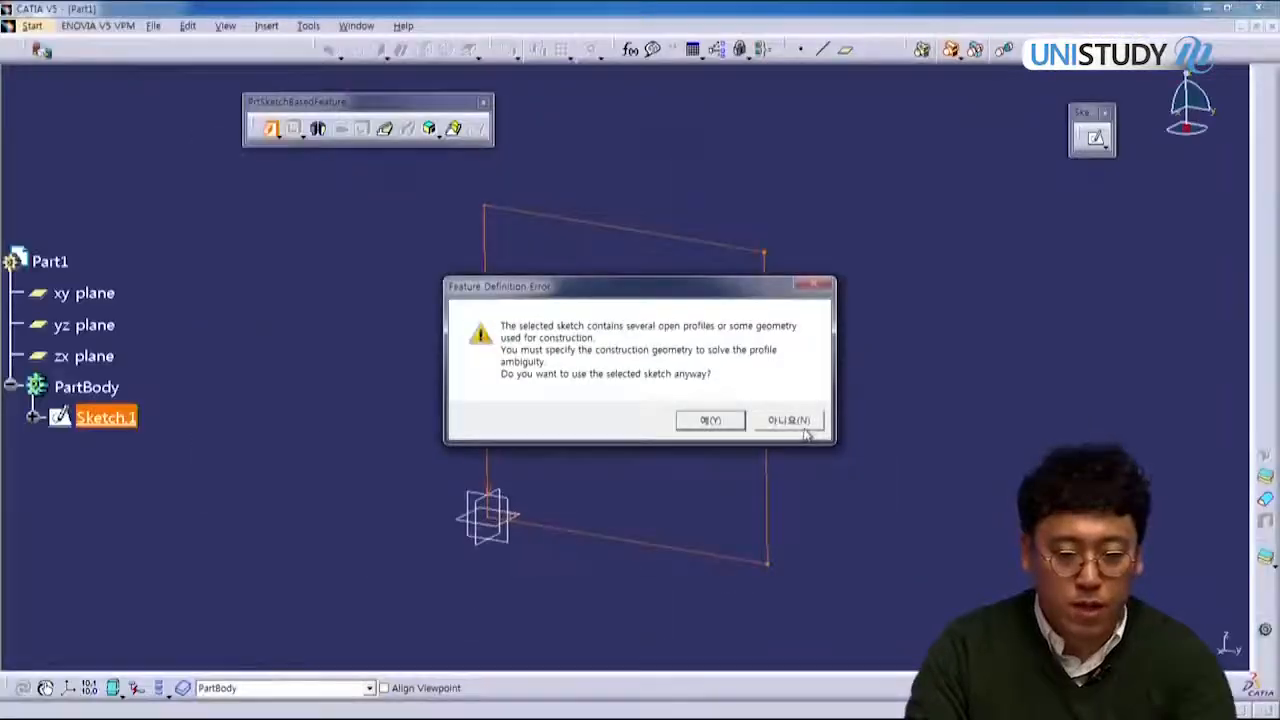
left_click(790, 420)
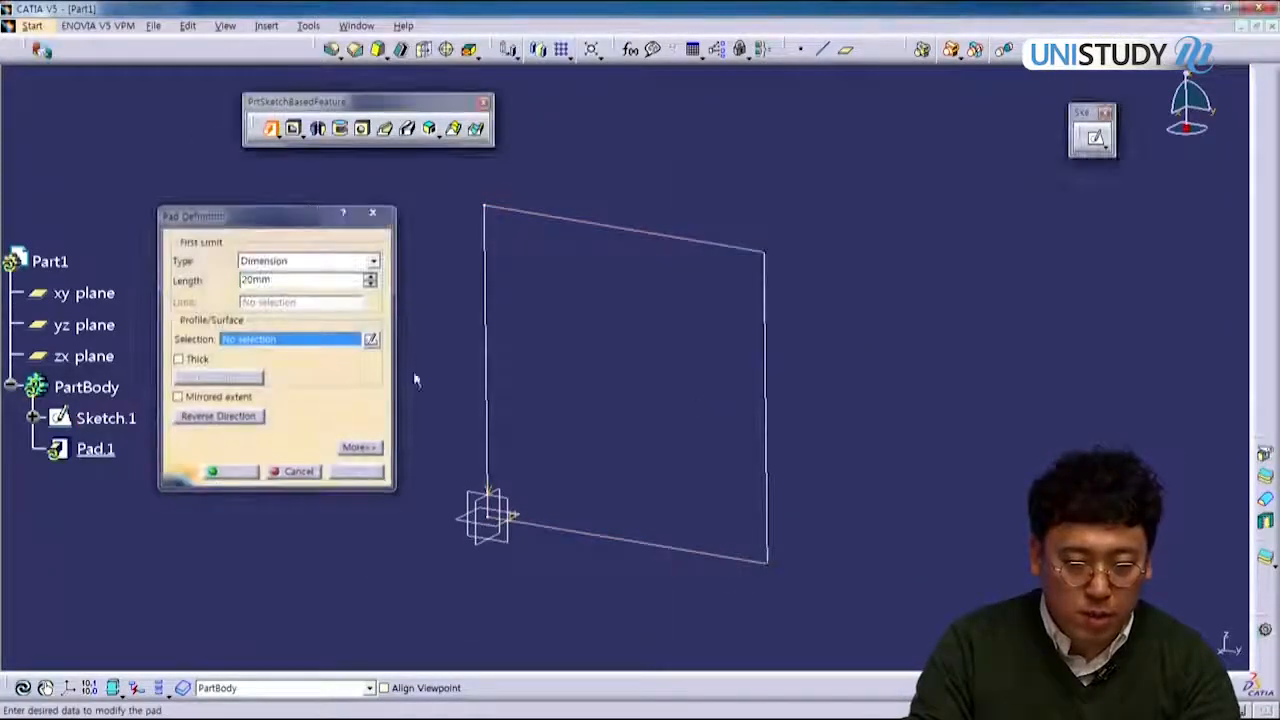
left_click(298, 471)
left_click(586, 358)
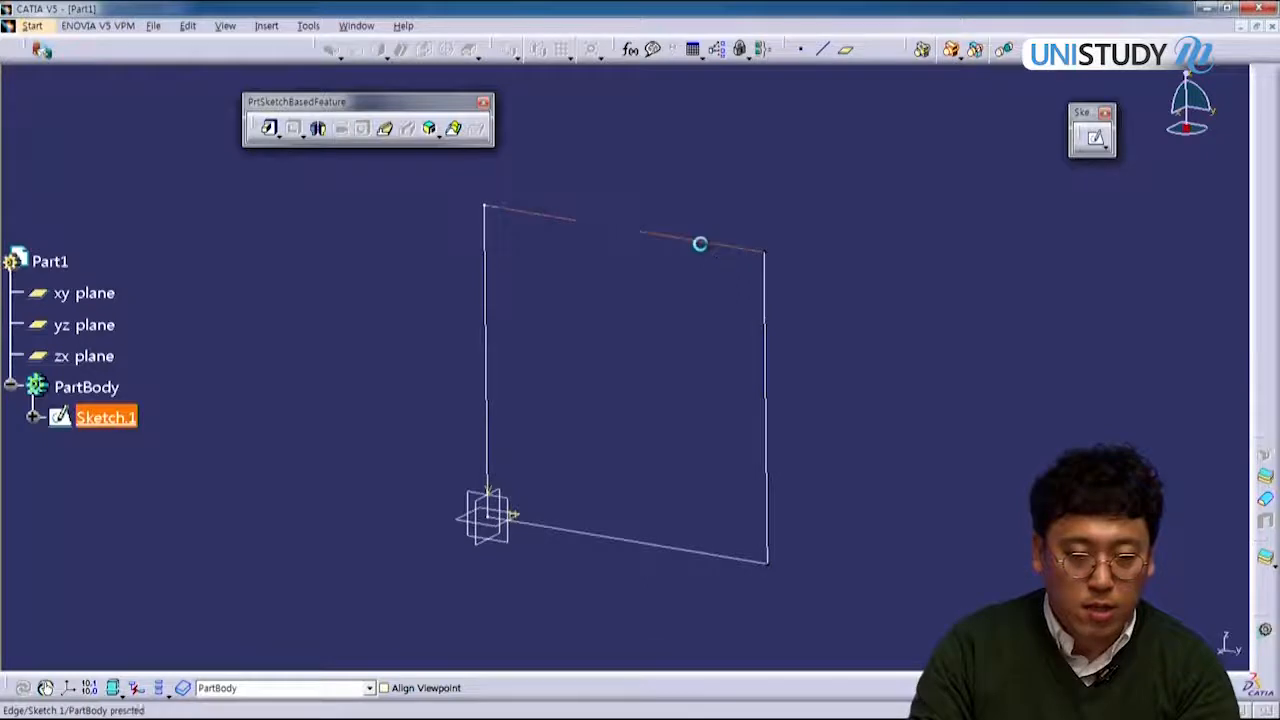
Step: Open Sketch.1 for editing and delete all of its geometry
double_click(700, 243)
left_click_drag(452, 193, 885, 588)
key("Delete")
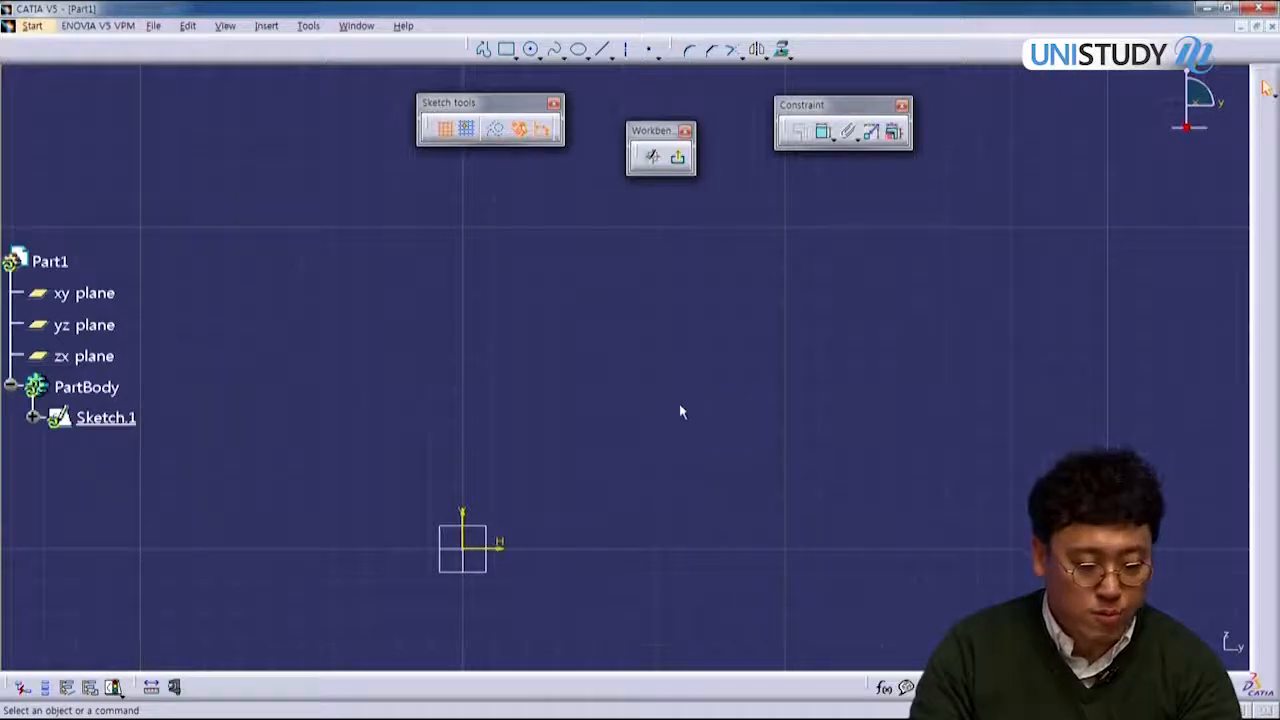
Step: Draw a circle above and to the right of the sketch origin, and exit the sketch
left_click(530, 49)
left_click(622, 392)
left_click(677, 503)
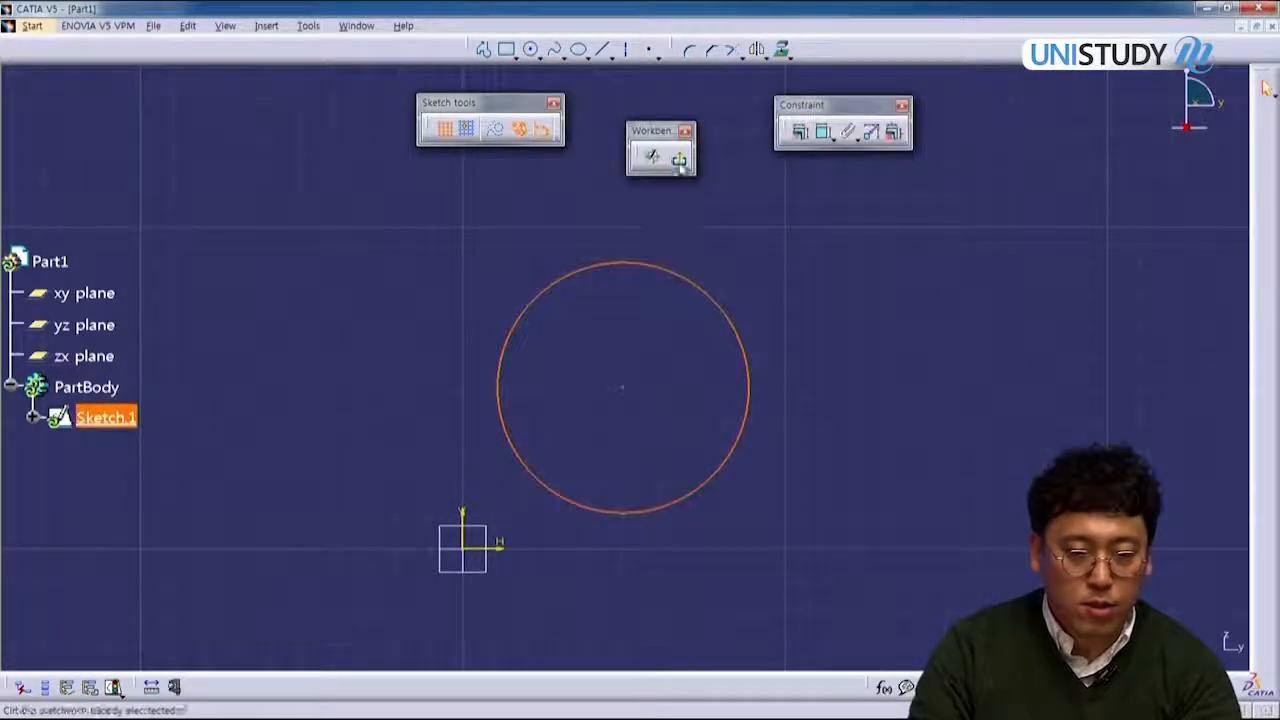
left_click(679, 160)
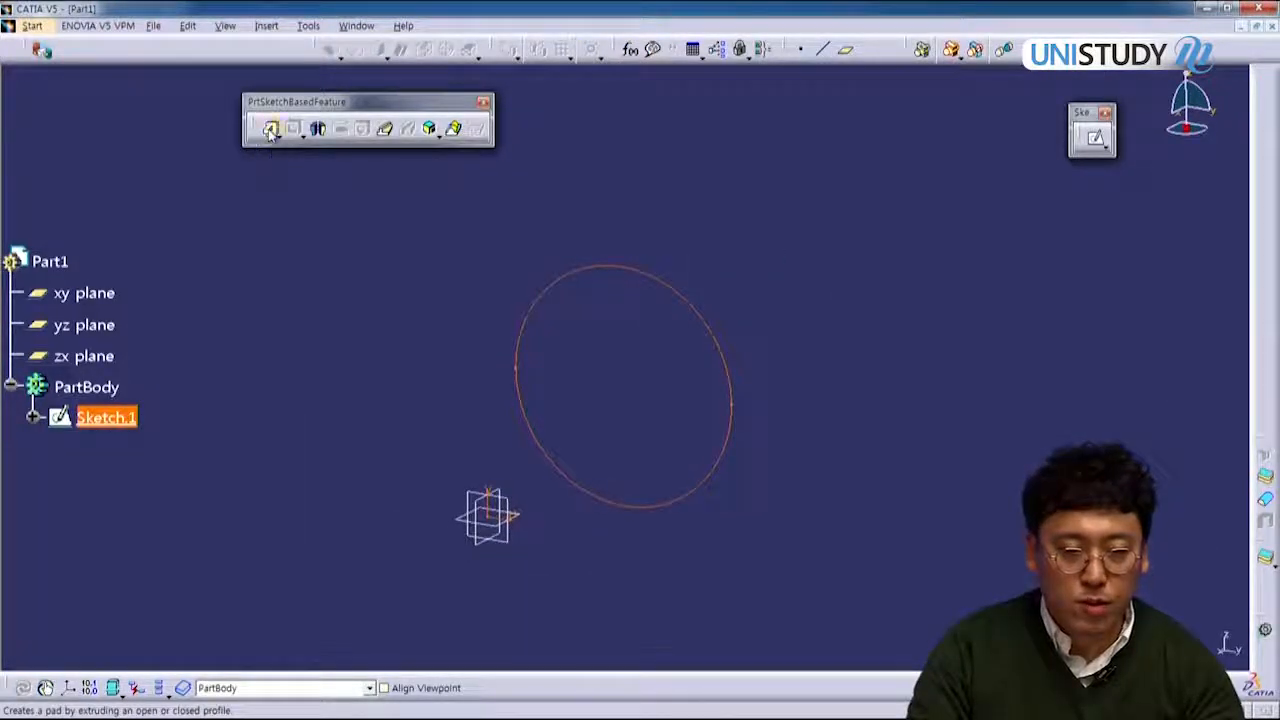
Step: Define a 20 mm pad from the circle sketch, inspect its outline, and cancel the definition
left_click(270, 130)
middle_click_drag(523, 397, 434, 405)
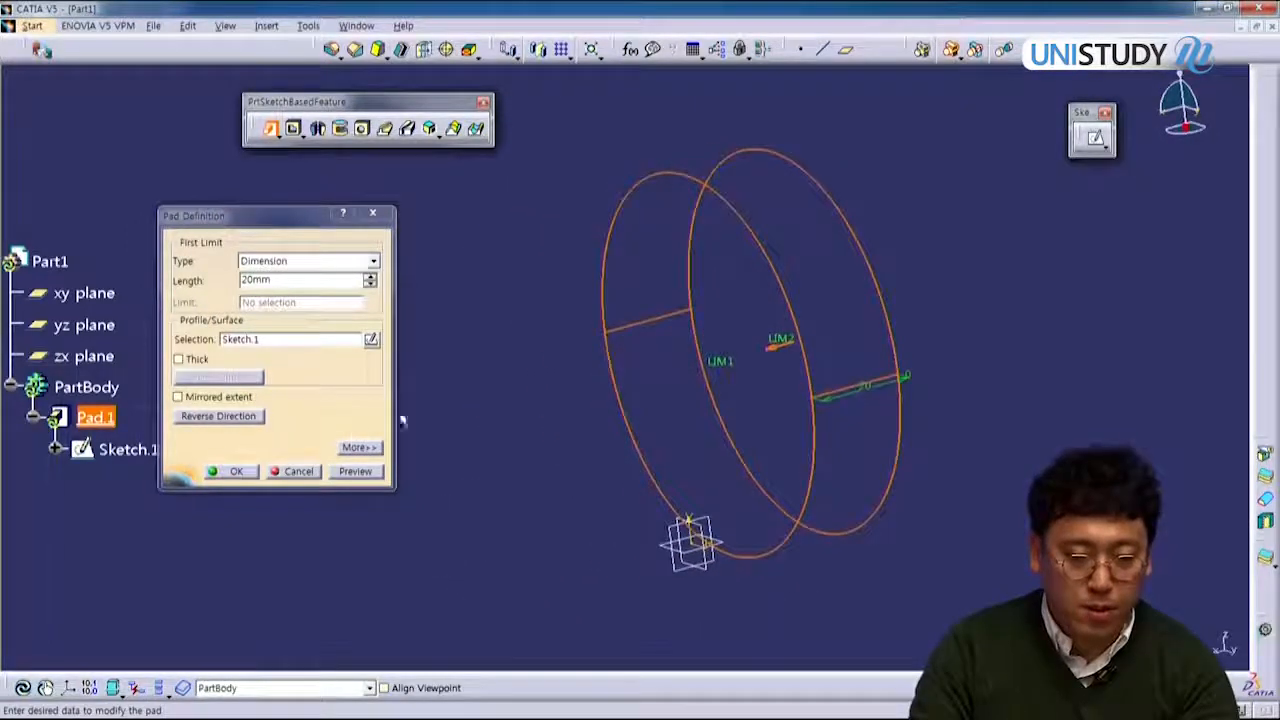
left_click(298, 471)
Step: Reopen Sketch.1, draw a second concentric circle exactly over the existing one, and exit the sketch
mouse_move(417, 451)
middle_mouse_down()
mouse_move(463, 402)
mouse_move(583, 423)
middle_mouse_up()
double_click(675, 514)
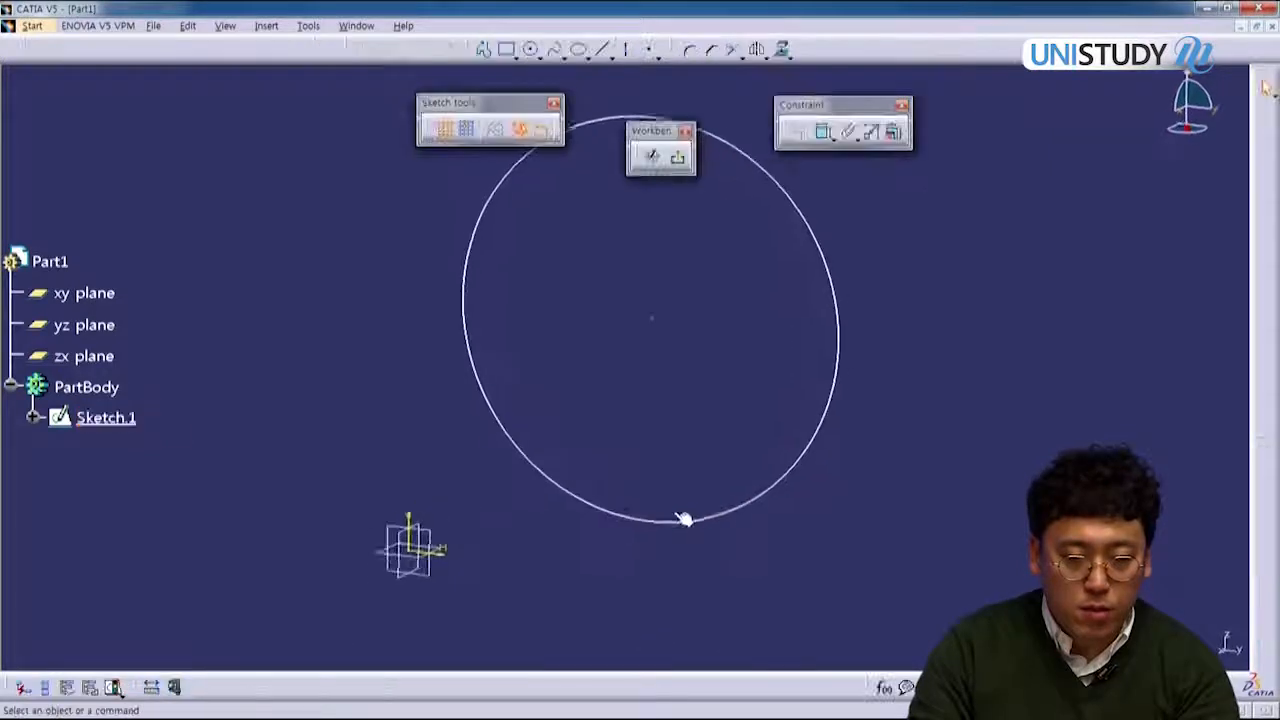
left_click(533, 50)
left_click(660, 318)
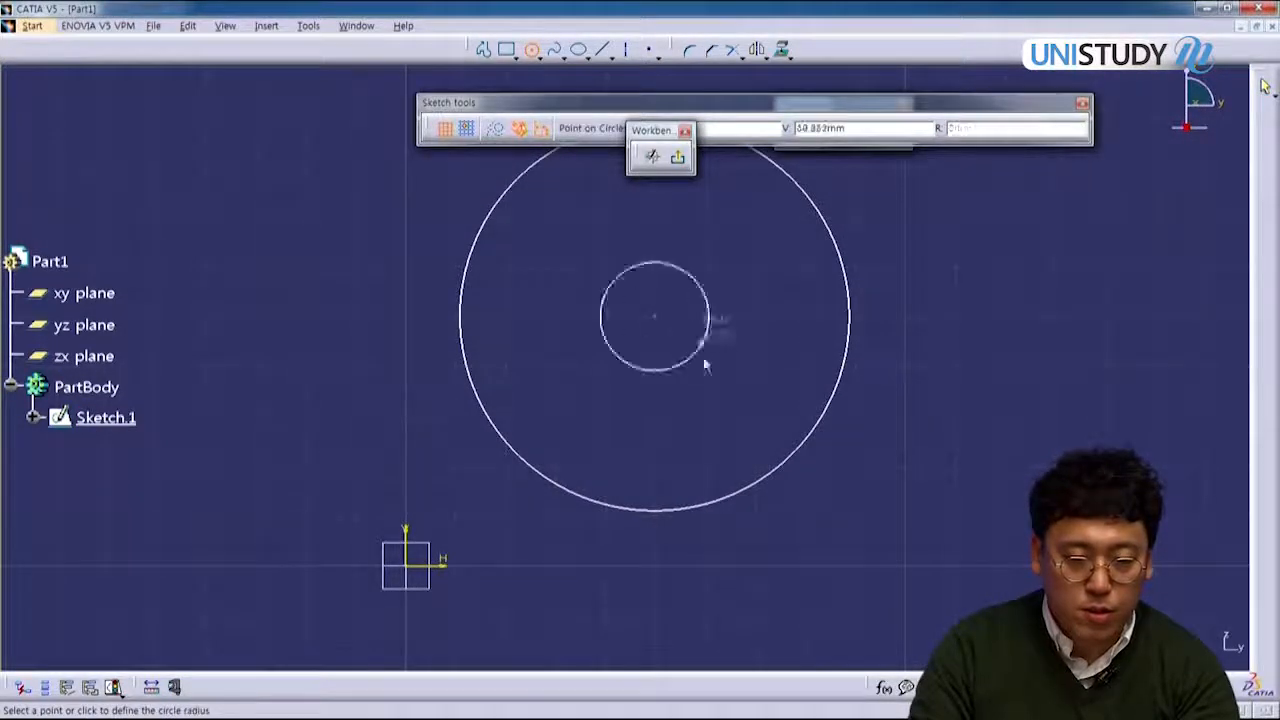
left_click(762, 487)
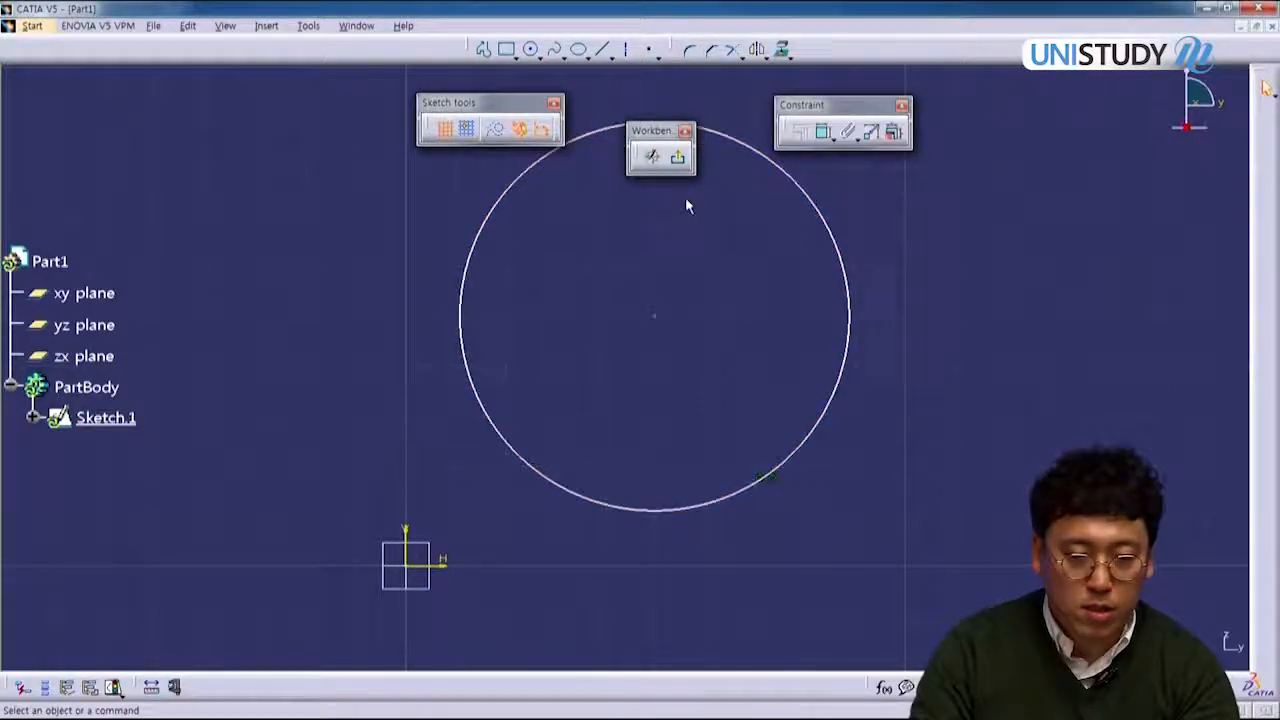
left_click(677, 156)
left_click(670, 330)
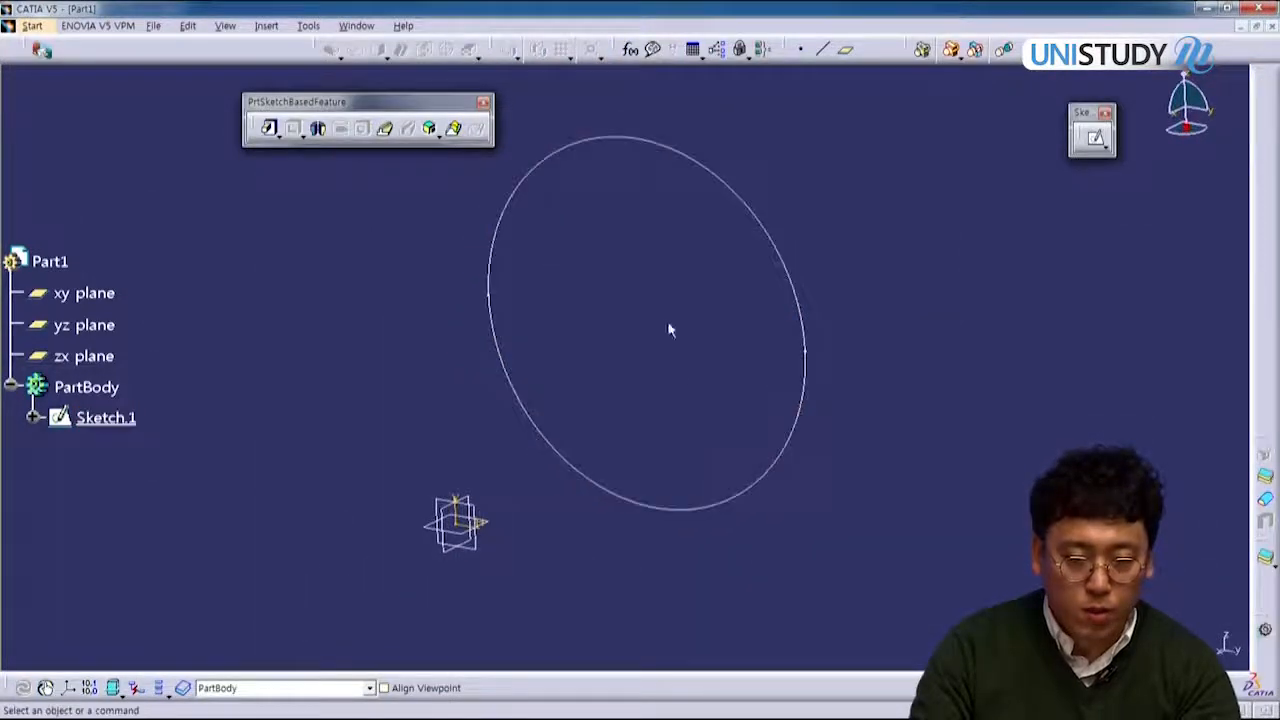
Step: Try to define a pad from the sketch with the duplicated circle, and cancel the definition
middle_click_drag(657, 398, 560, 280)
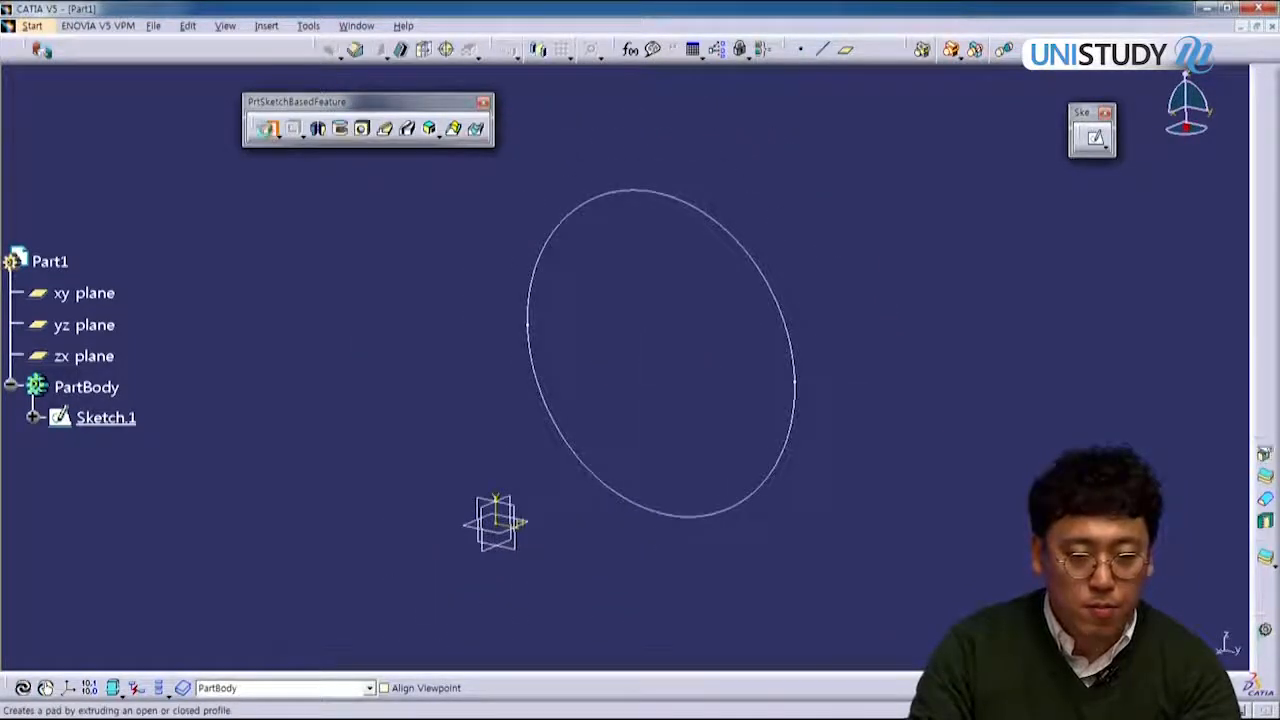
left_click(268, 128)
left_click(632, 502)
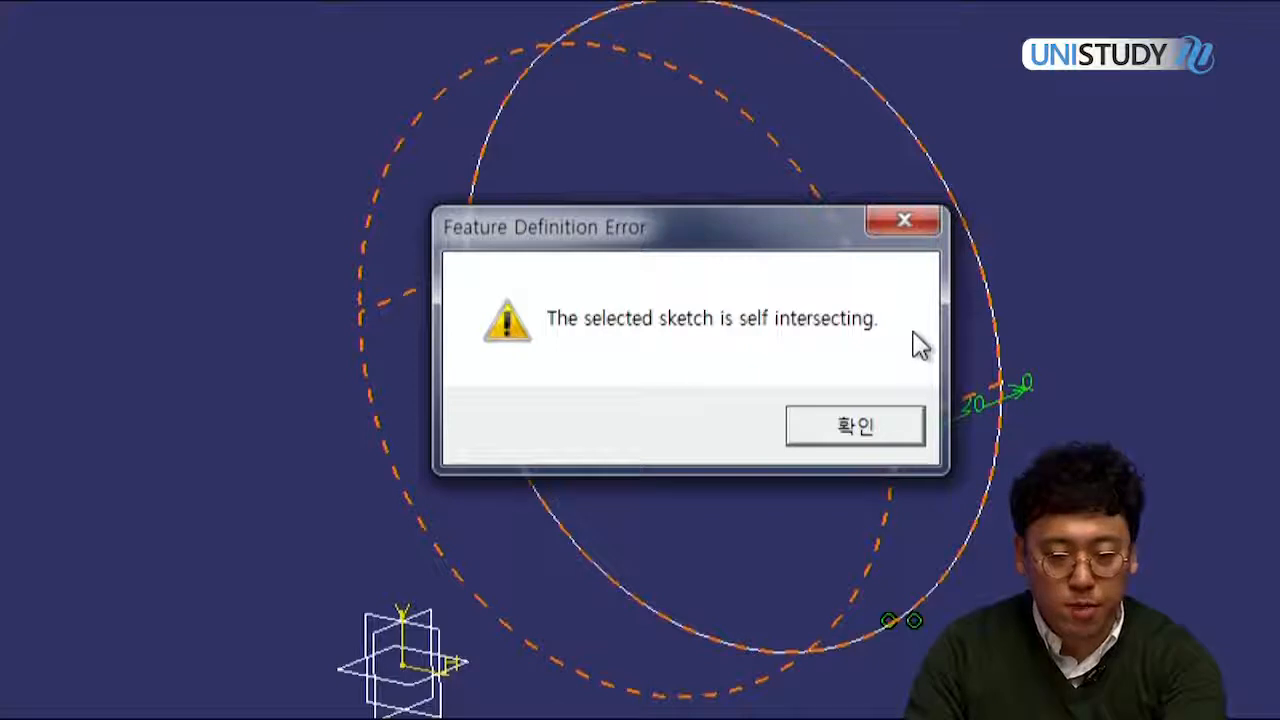
left_click_drag(734, 332, 875, 333, "shift")
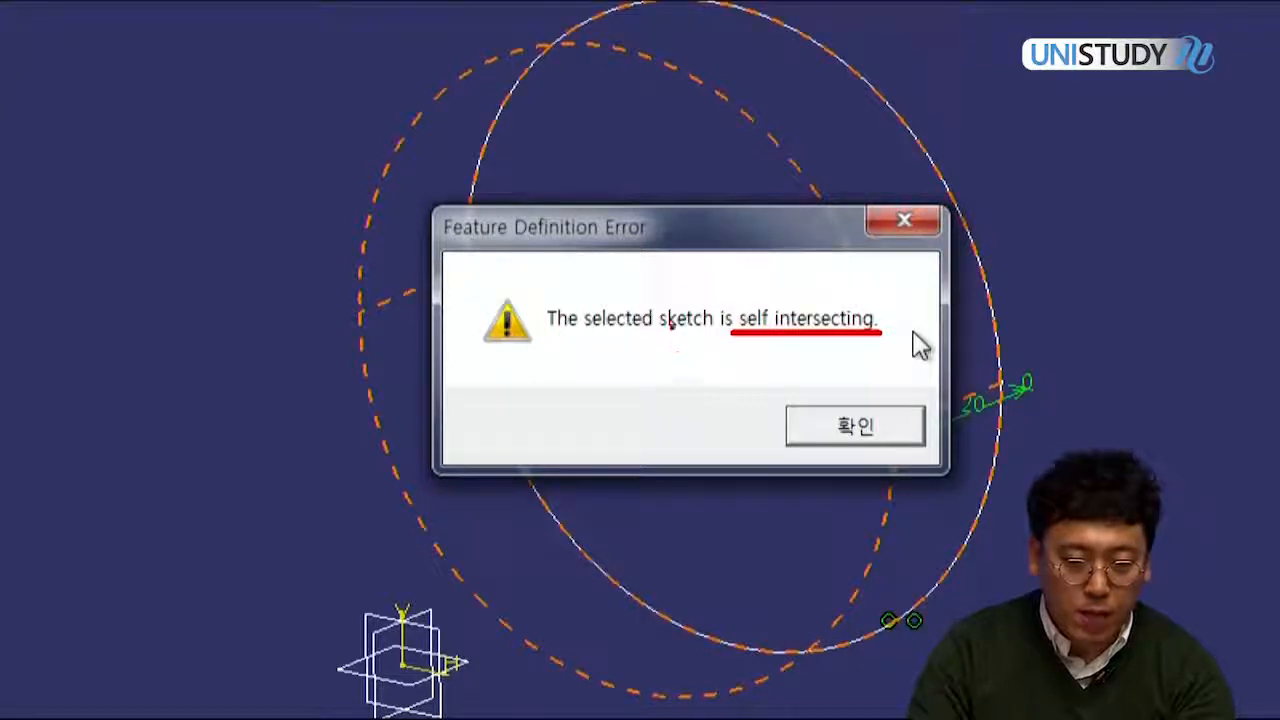
left_click_drag(684, 294, 647, 363)
mouse_move(728, 292)
left_mouse_down()
mouse_move(774, 331)
mouse_move(890, 352)
left_mouse_up()
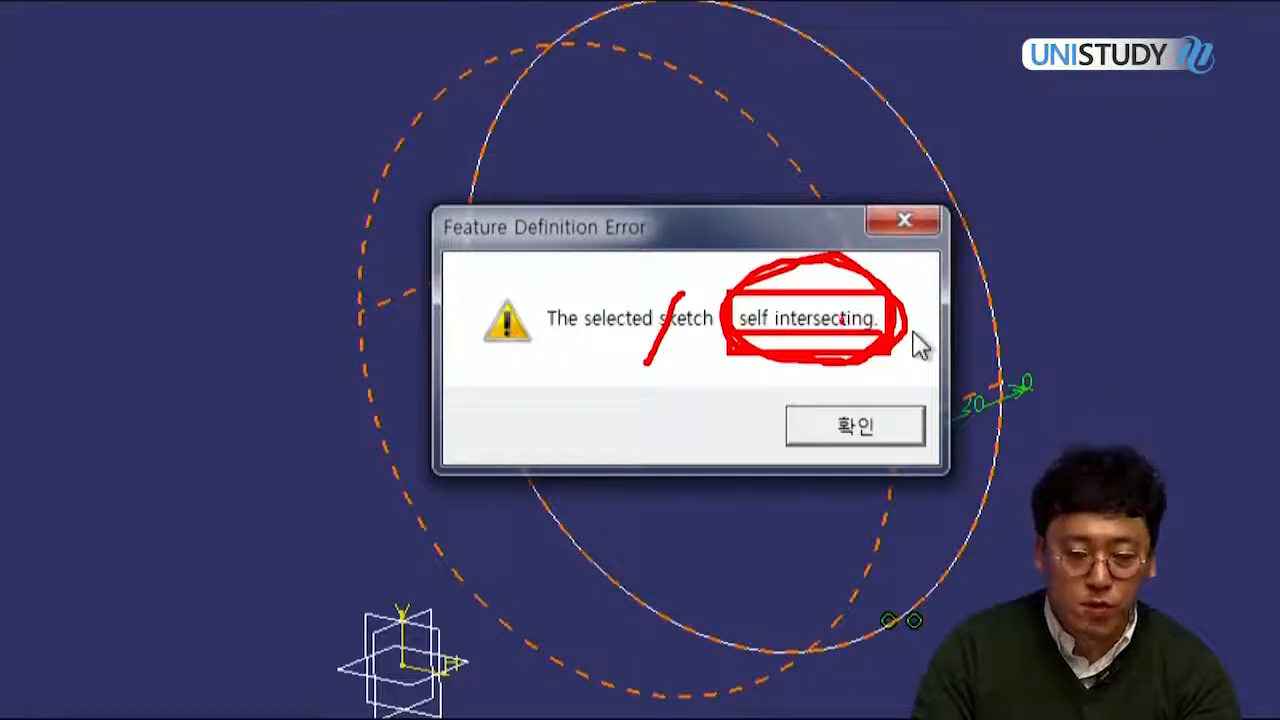
key("Escape")
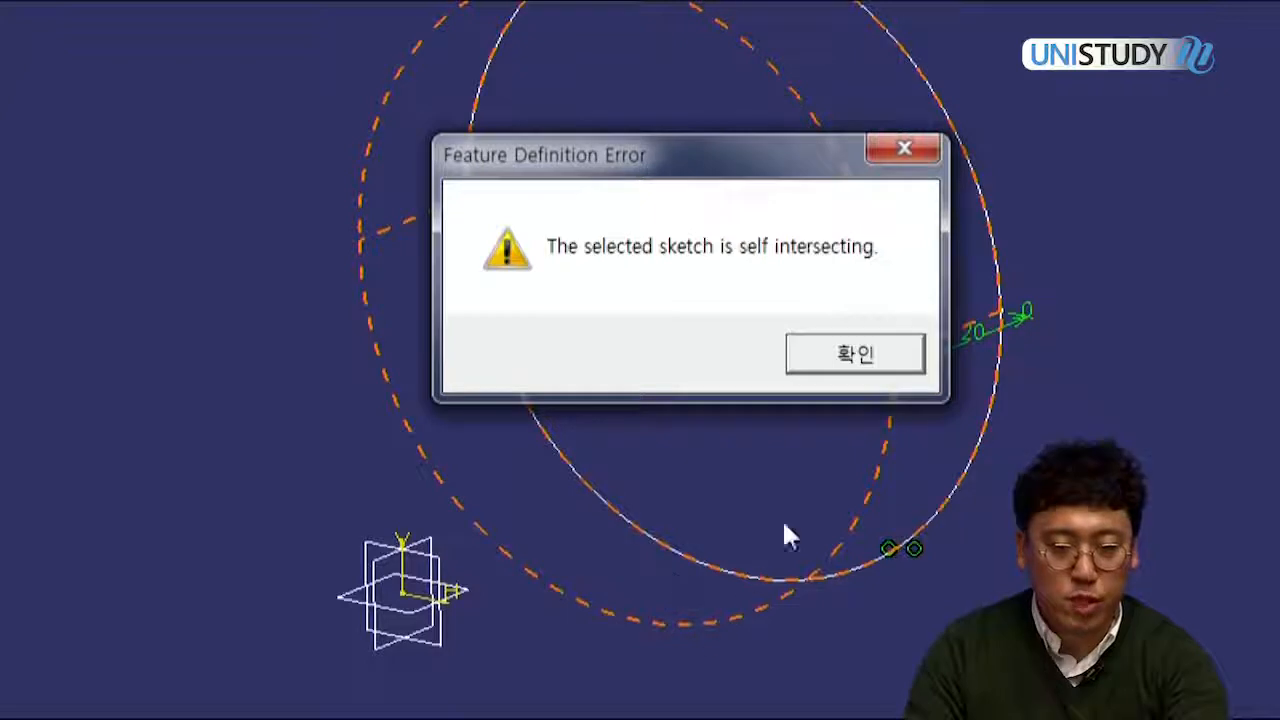
left_click(900, 362)
key("Escape")
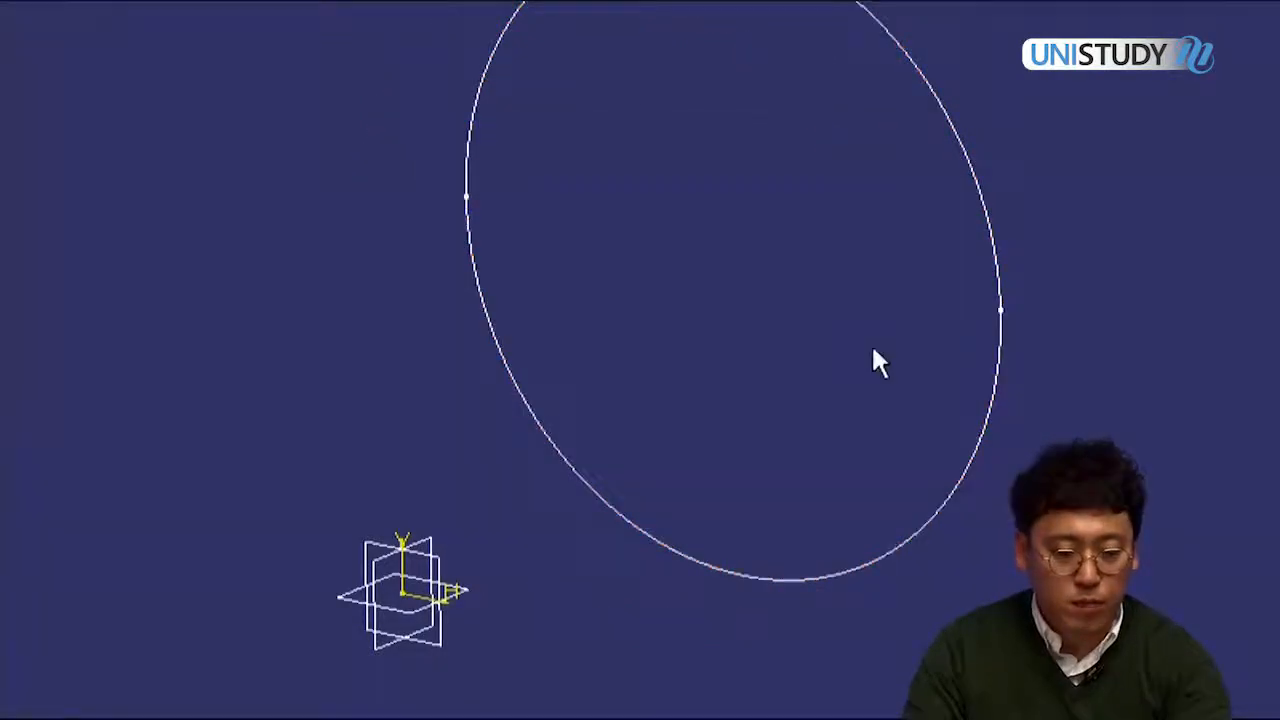
Step: Reopen Sketch.1 and delete both overlapping circles
middle_click_drag(640, 431, 730, 431)
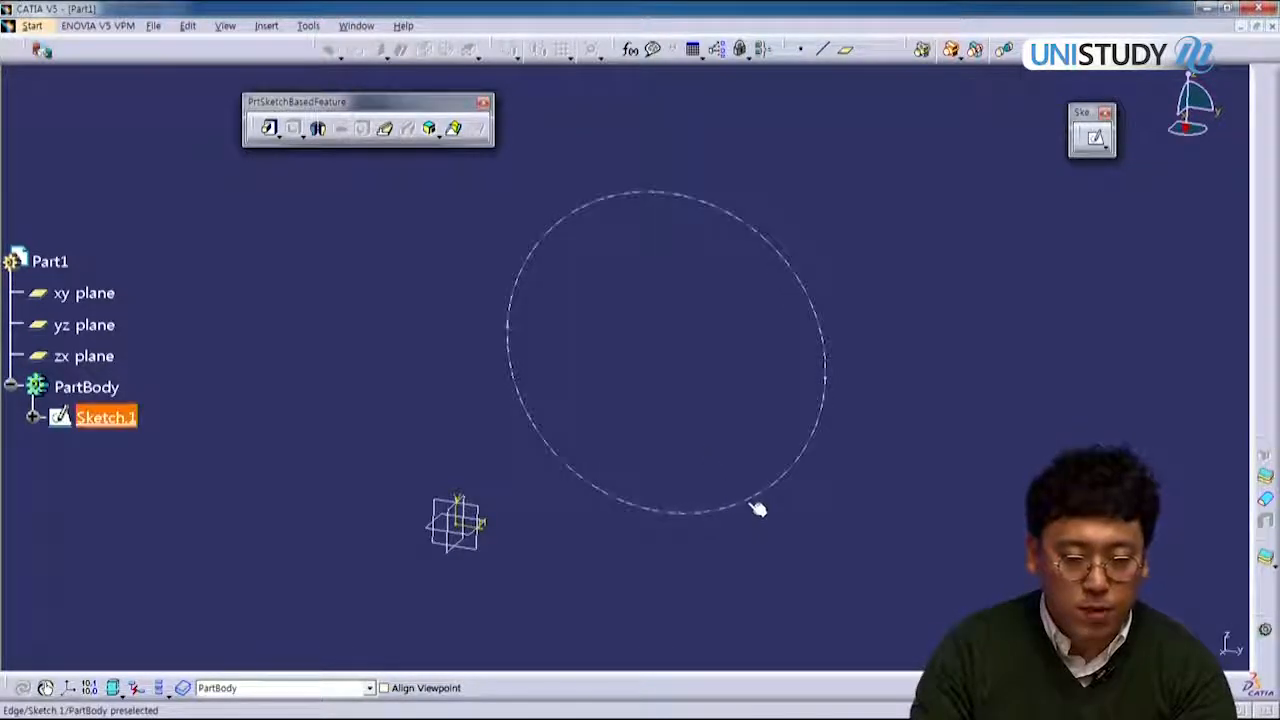
double_click(757, 507)
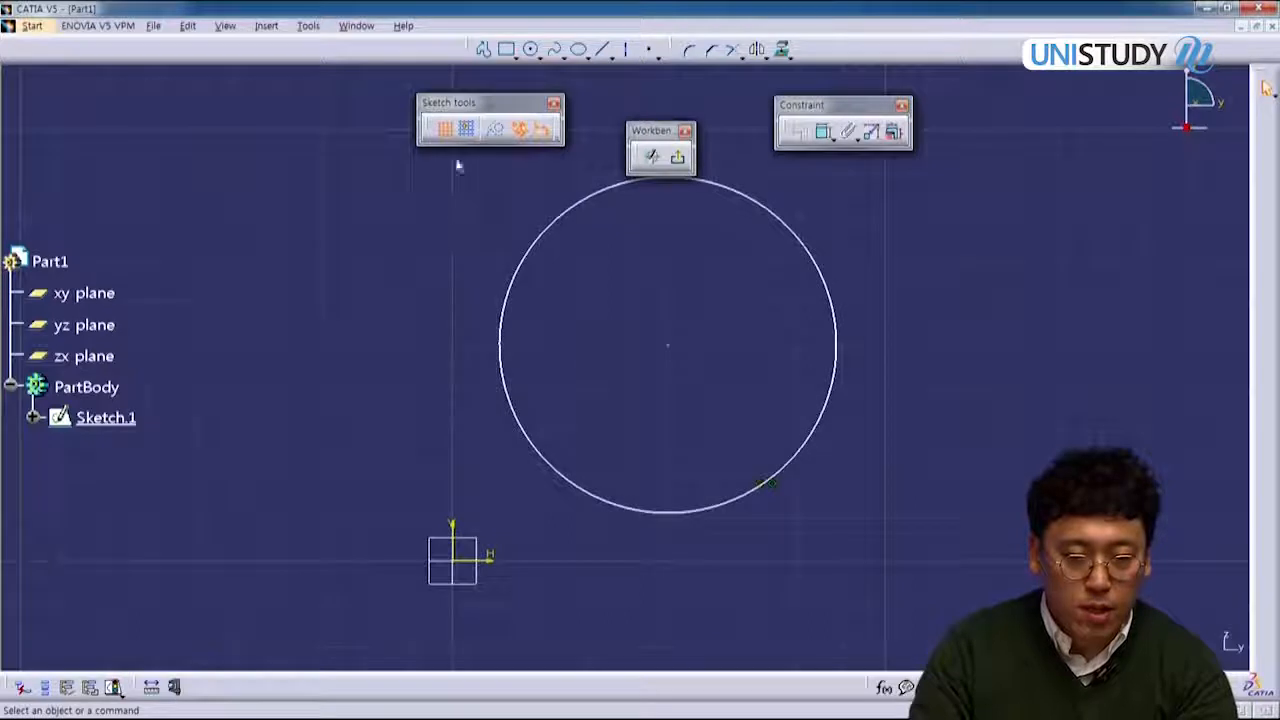
left_click_drag(453, 167, 940, 543)
key("Delete")
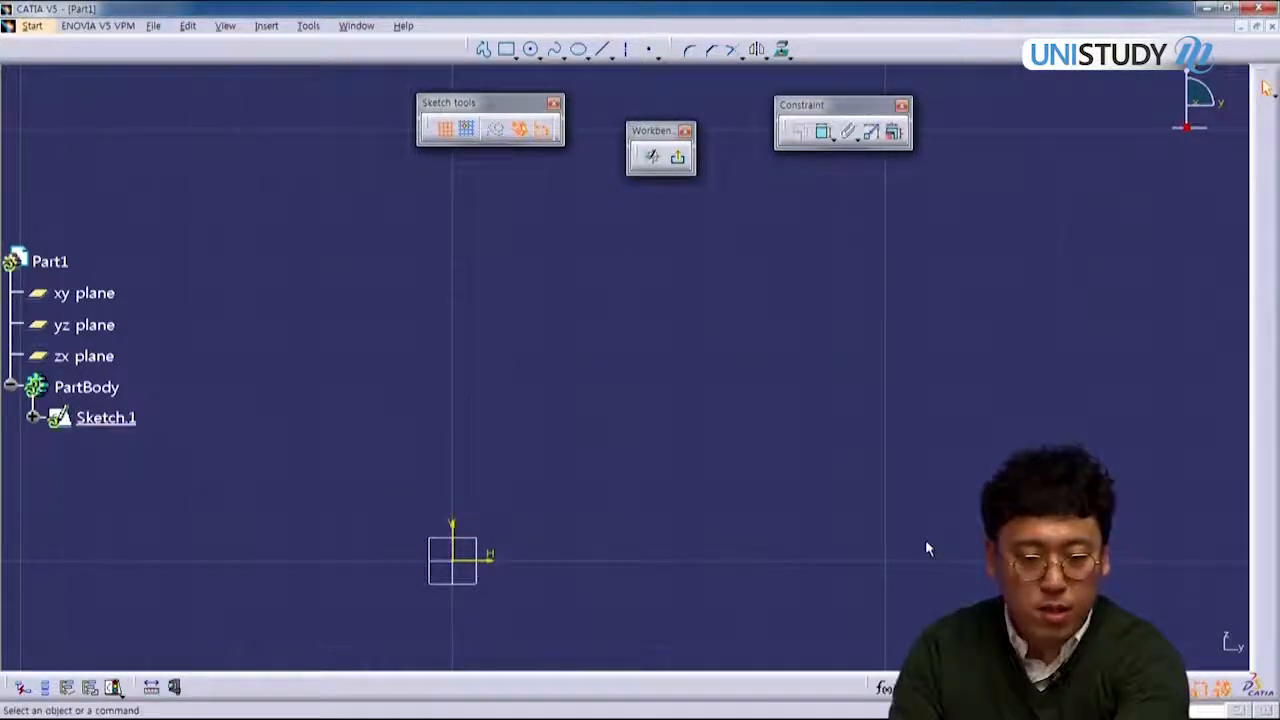
Step: Draw a rectangle with its first corner on the sketch origin and its opposite corner above and to the right
left_click(507, 49)
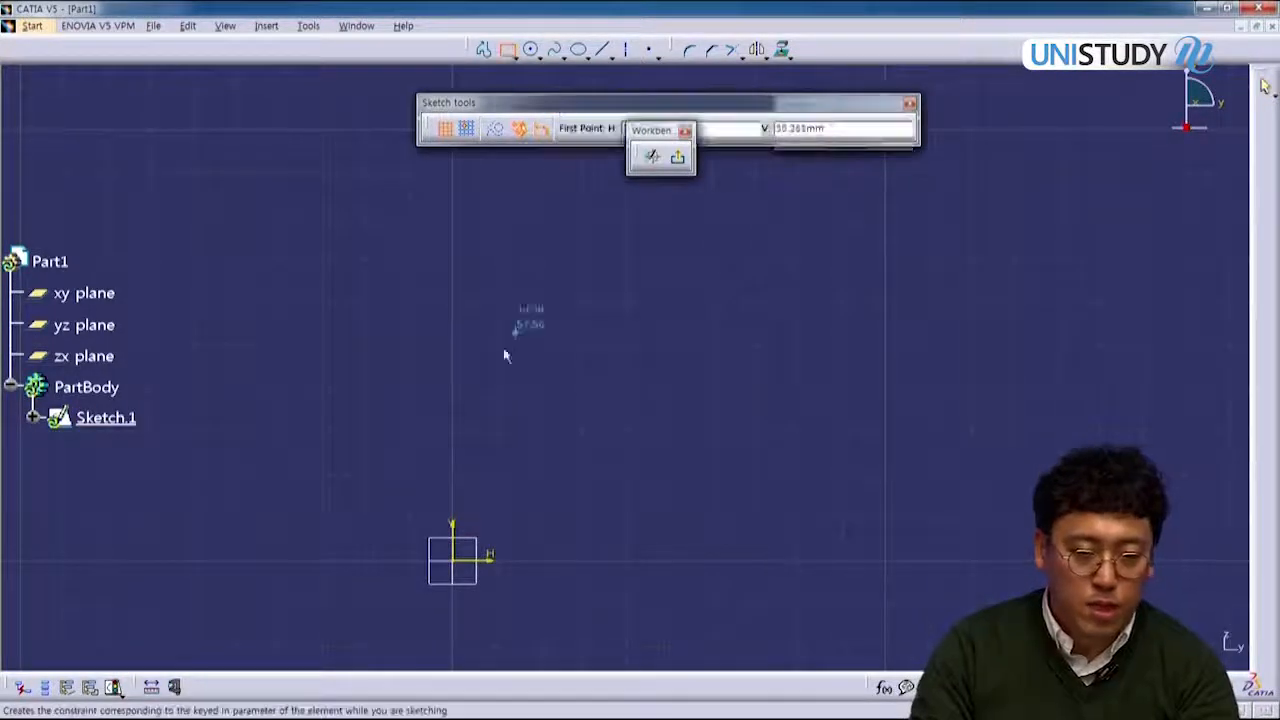
left_click(452, 560)
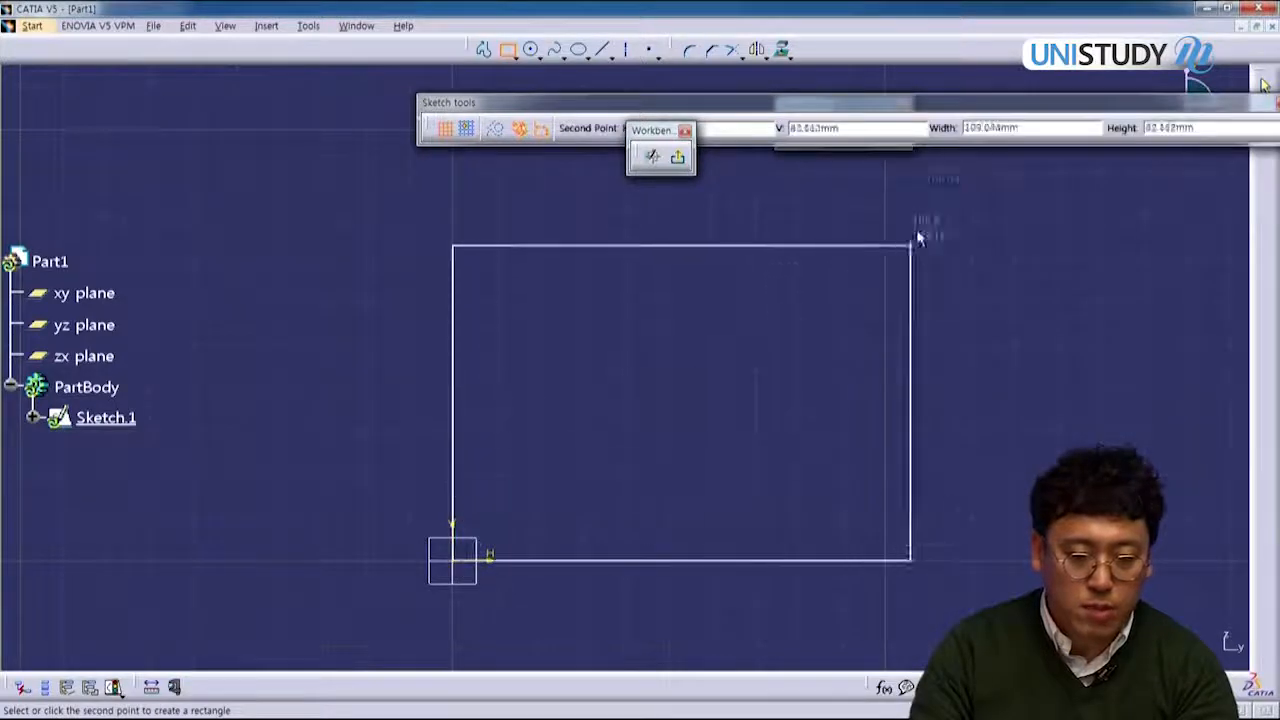
left_click(893, 258)
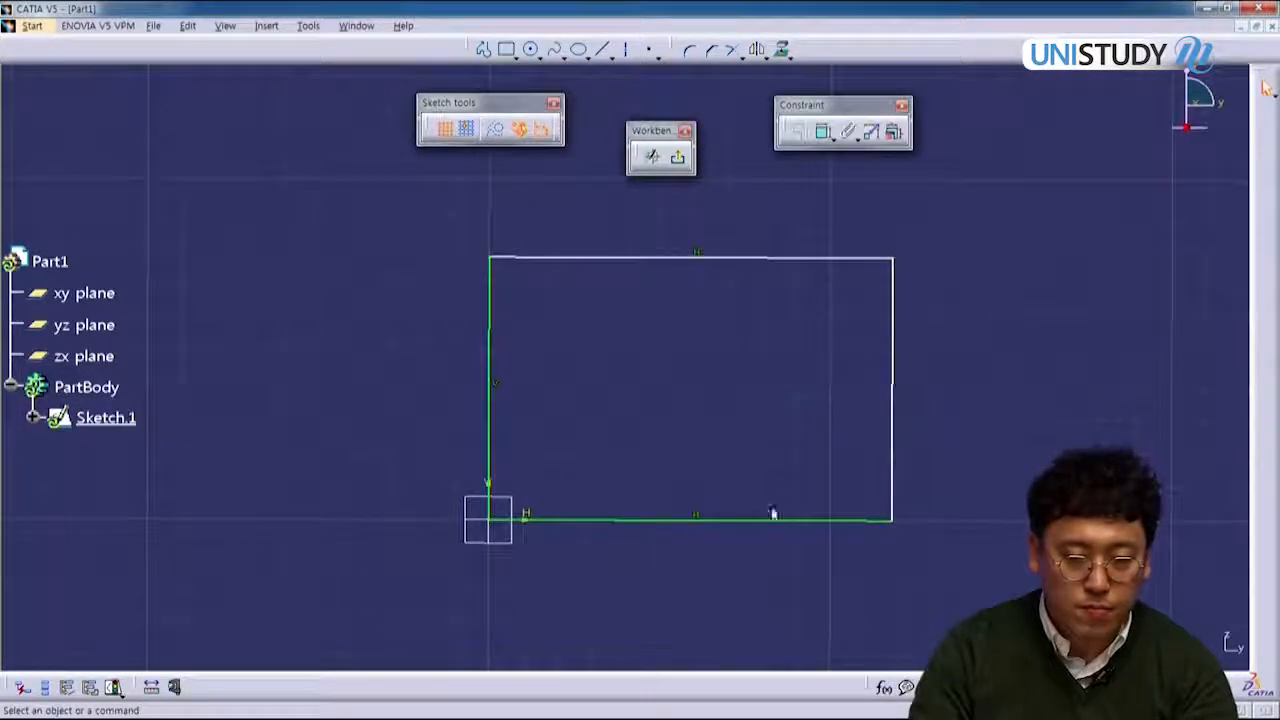
Step: Dimension the rectangle's bottom edge and set its width to 100 mm
key("c")
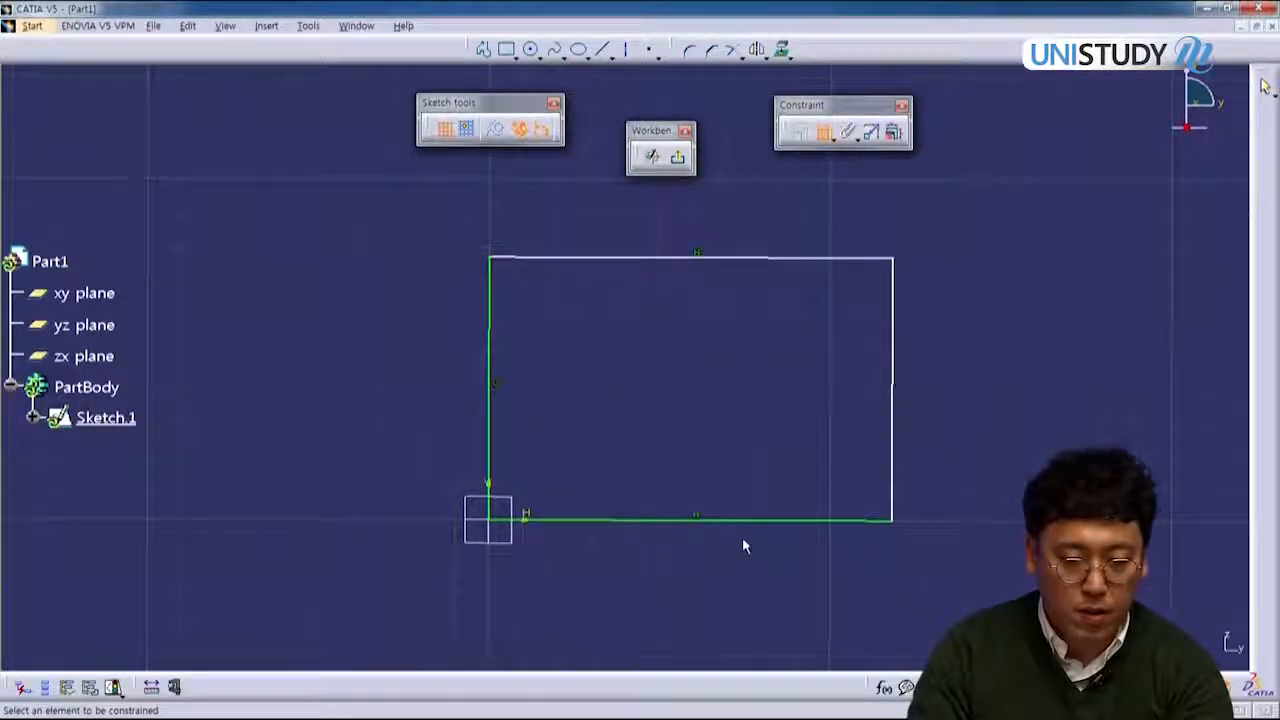
left_click(754, 520)
left_click(723, 566)
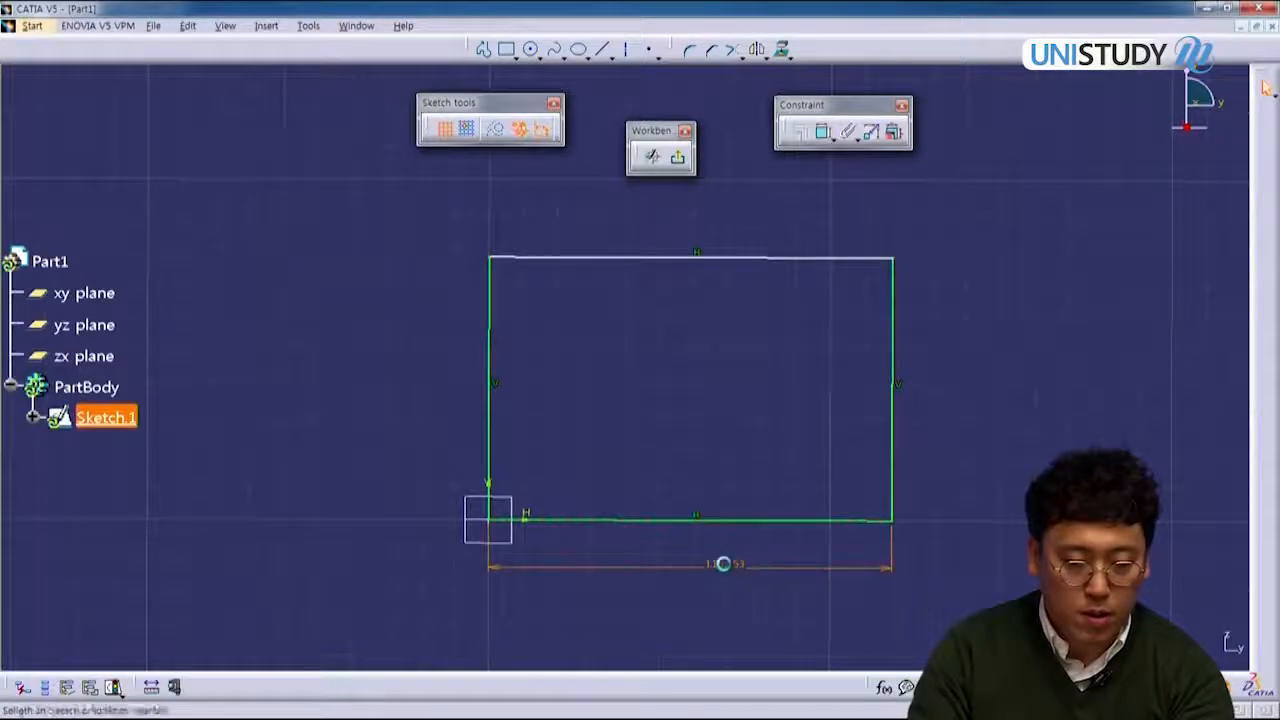
double_click(725, 567)
type("100")
key("Return")
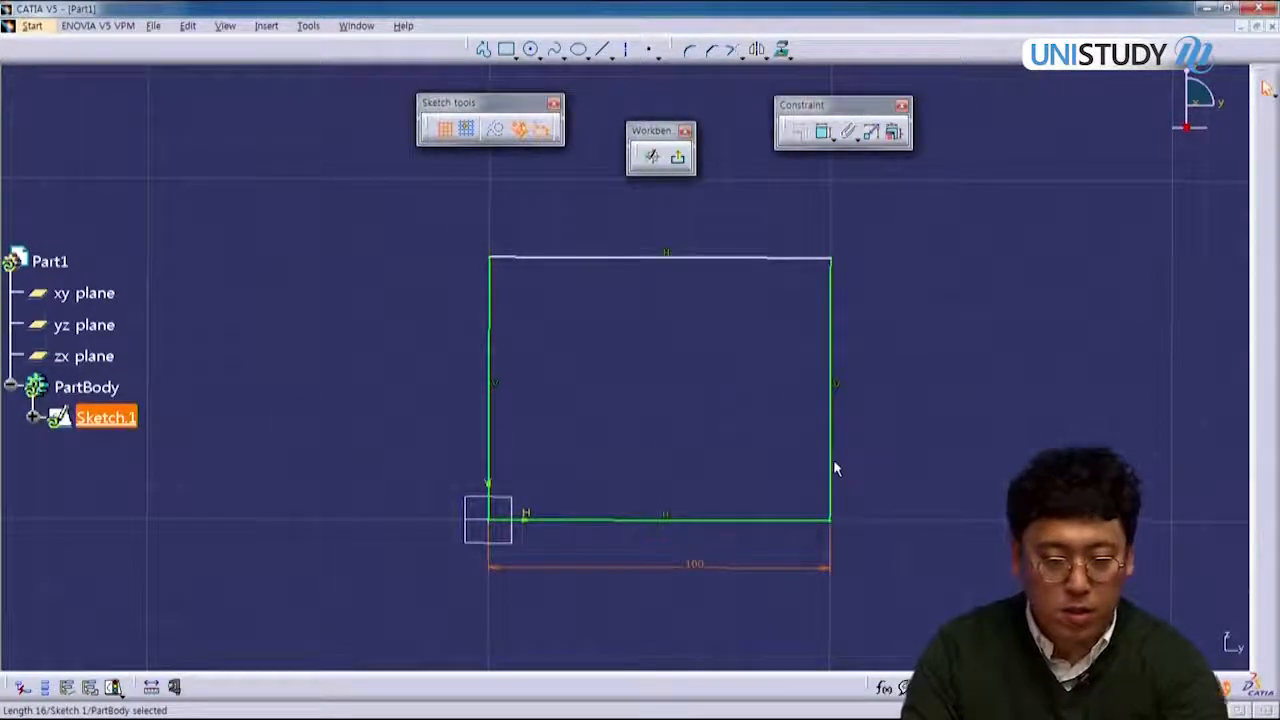
Step: Dimension the rectangle's right edge, set its height to 100 mm, and exit the sketch
left_click(838, 478)
left_click(907, 449)
double_click(907, 449)
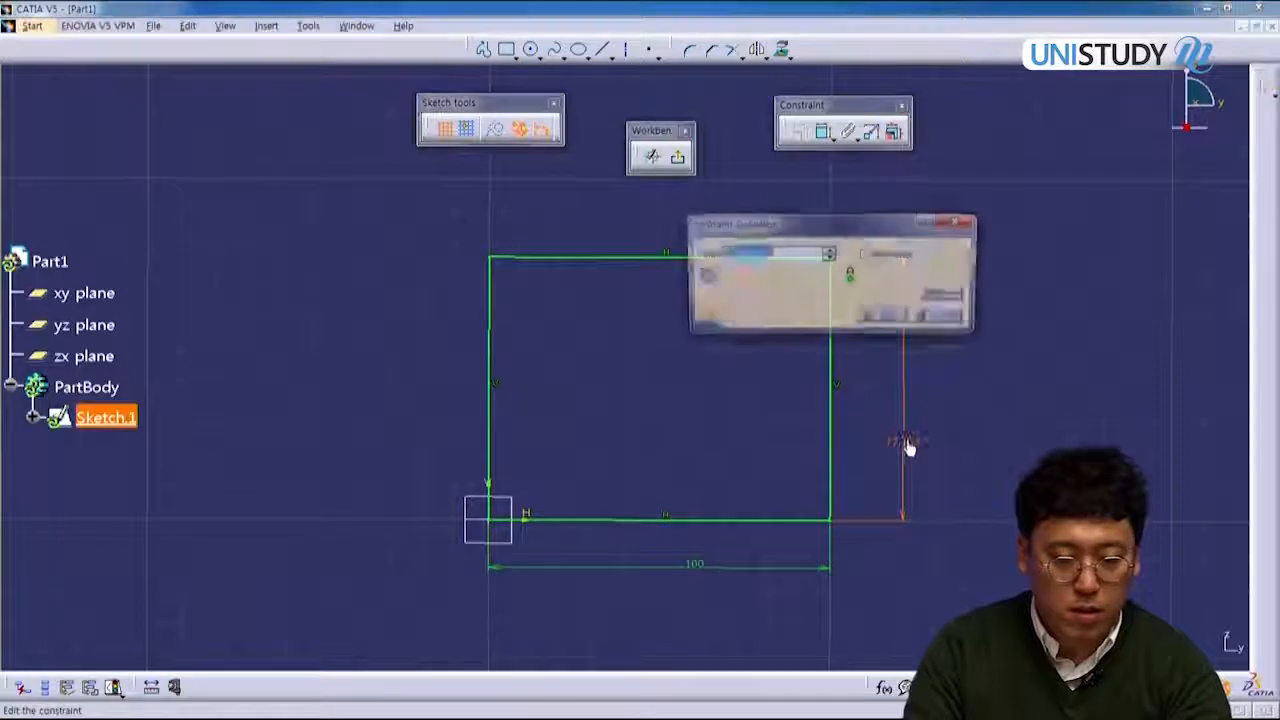
type("100")
double_click(904, 454)
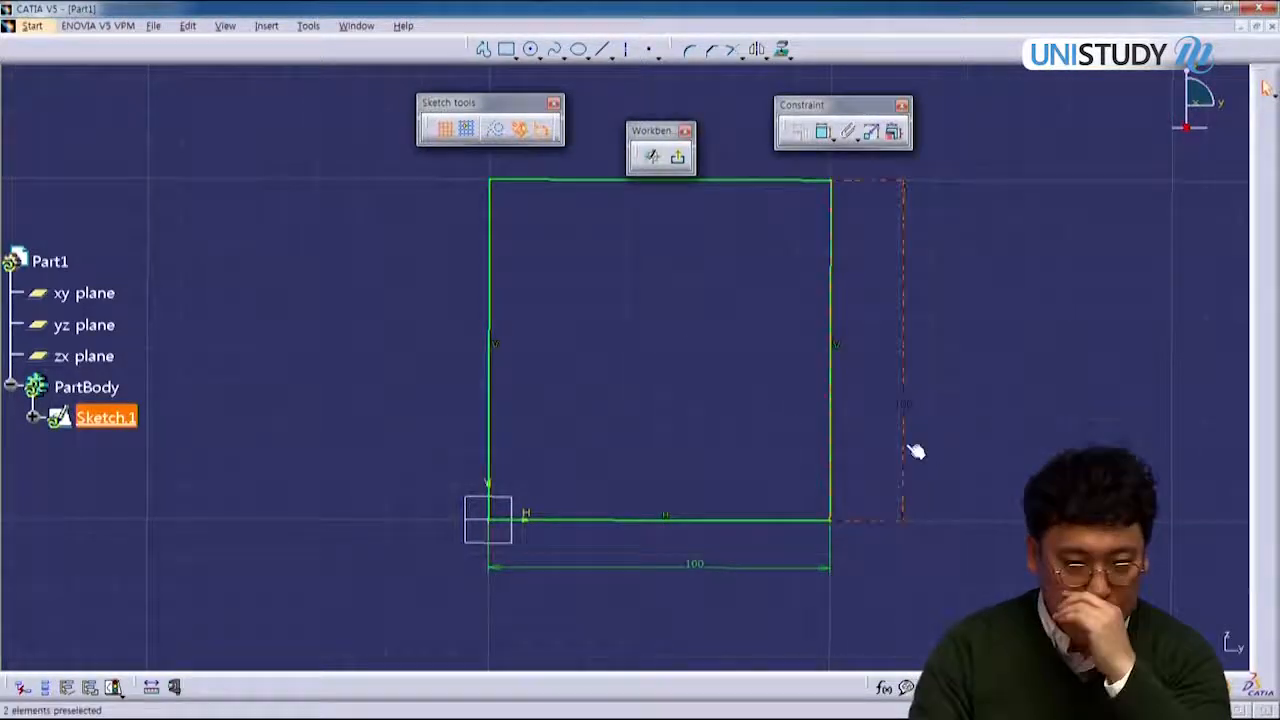
left_click(906, 450)
left_click(679, 158)
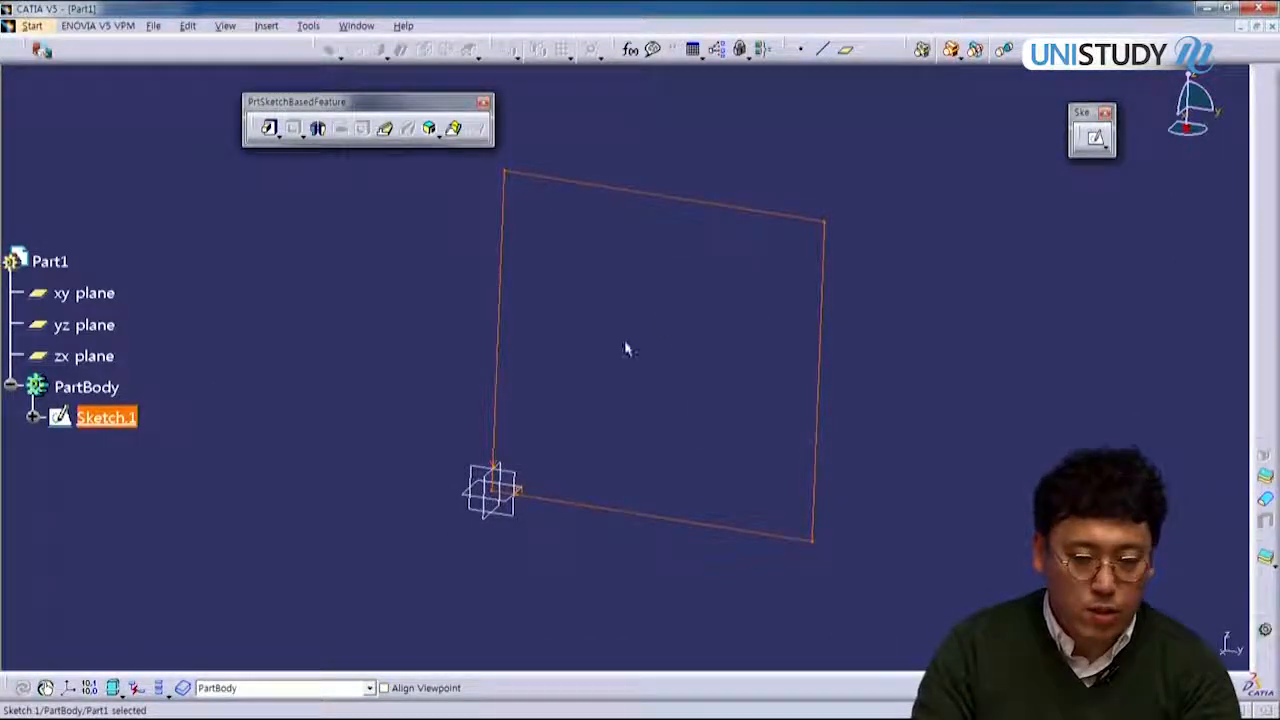
Step: Define a pad from the square sketch with a first limit length of 100 mm, and preview the solid
mouse_move(786, 354)
middle_mouse_down()
mouse_move(706, 380)
mouse_move(379, 302)
middle_mouse_up()
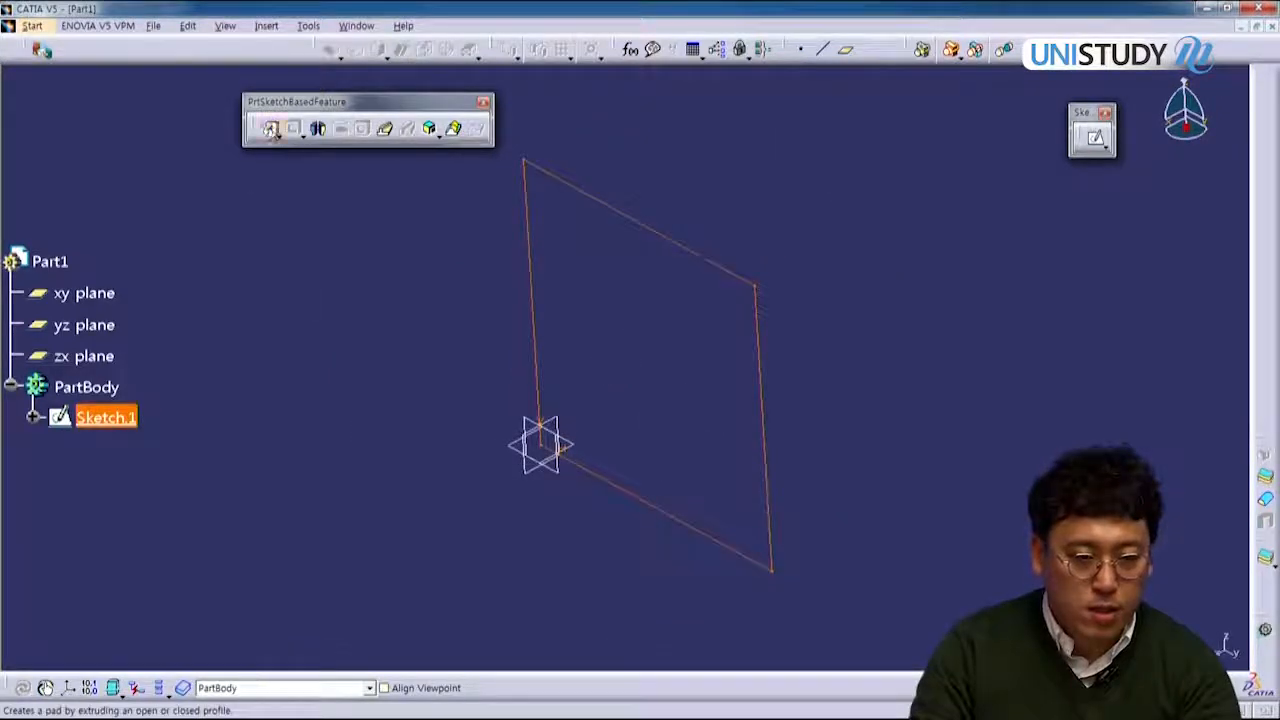
left_click(269, 128)
type("100")
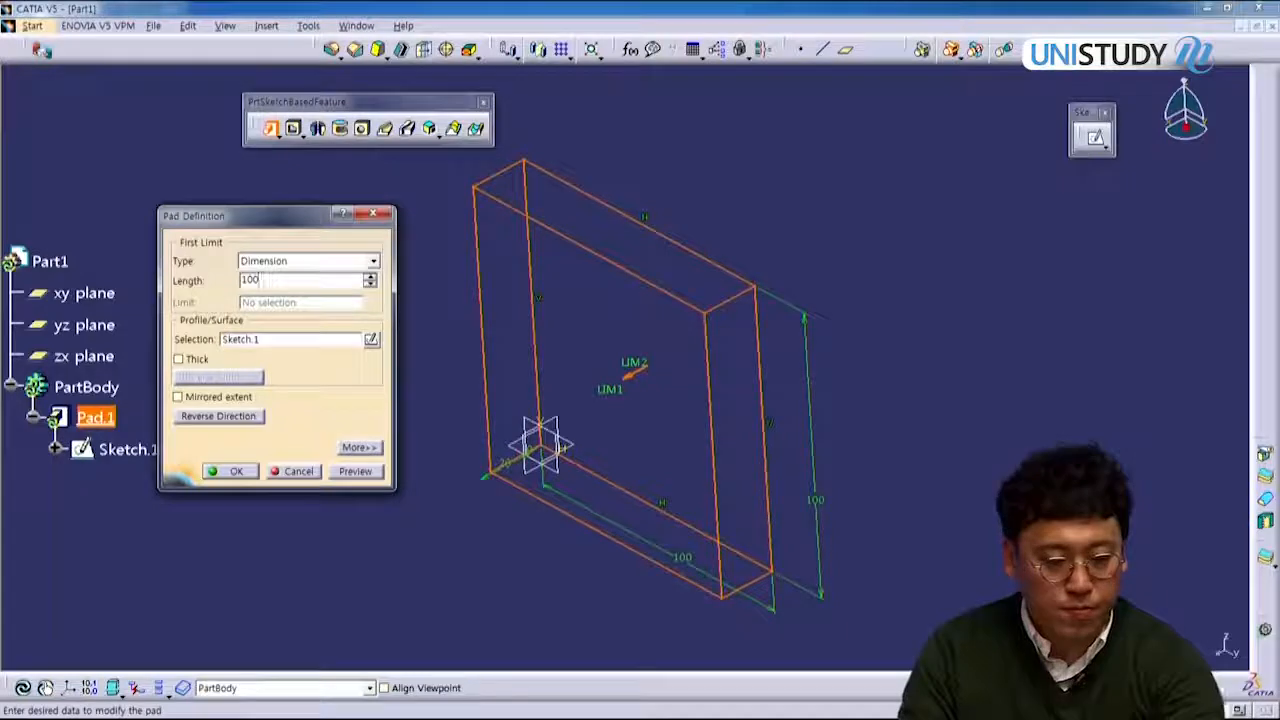
left_click(376, 472)
mouse_move(760, 330)
middle_mouse_down()
mouse_move(780, 337)
mouse_move(815, 401)
mouse_move(692, 487)
mouse_move(777, 343)
mouse_move(686, 434)
mouse_move(718, 423)
mouse_move(725, 385)
middle_mouse_up()
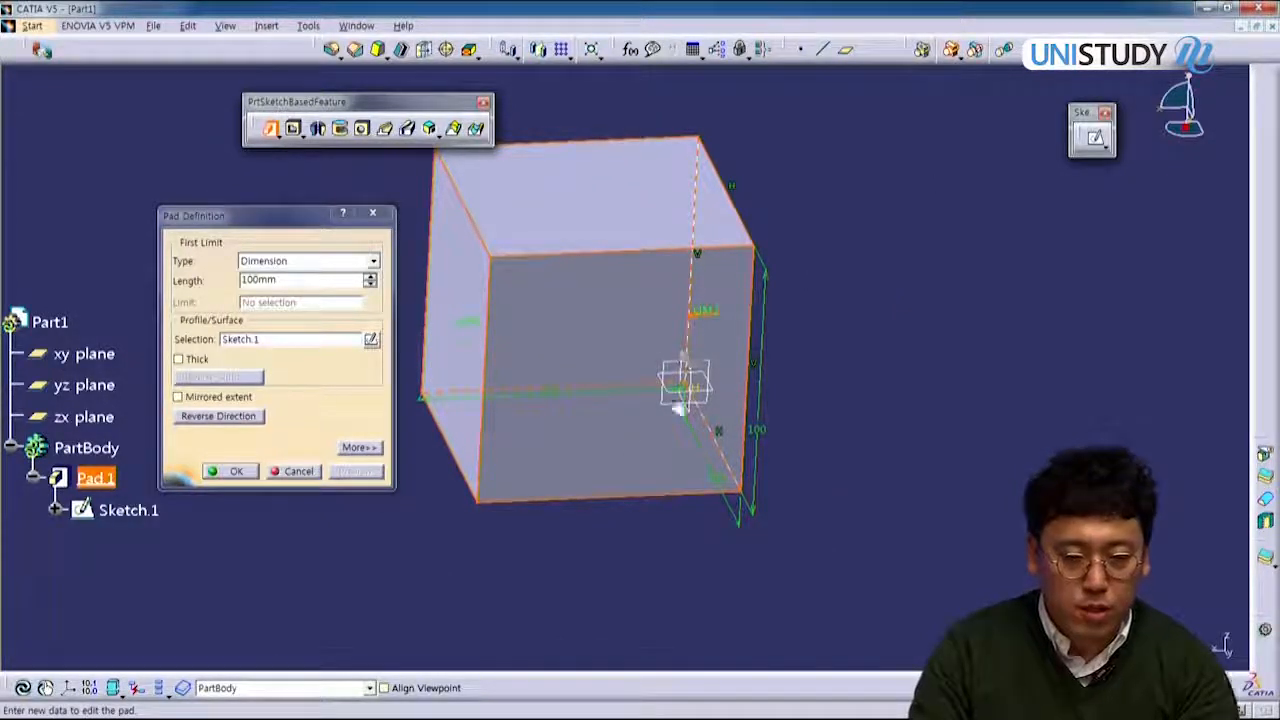
middle_click_drag(855, 328, 945, 357)
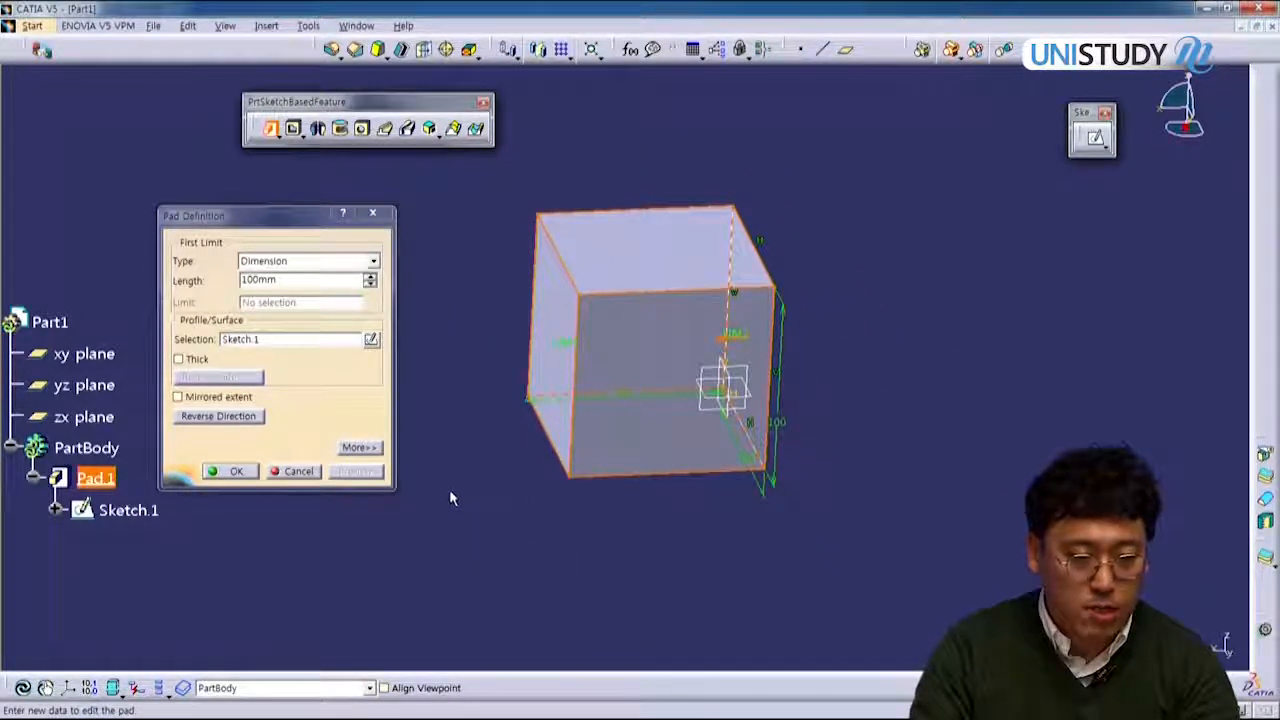
middle_click_drag(665, 390, 591, 391)
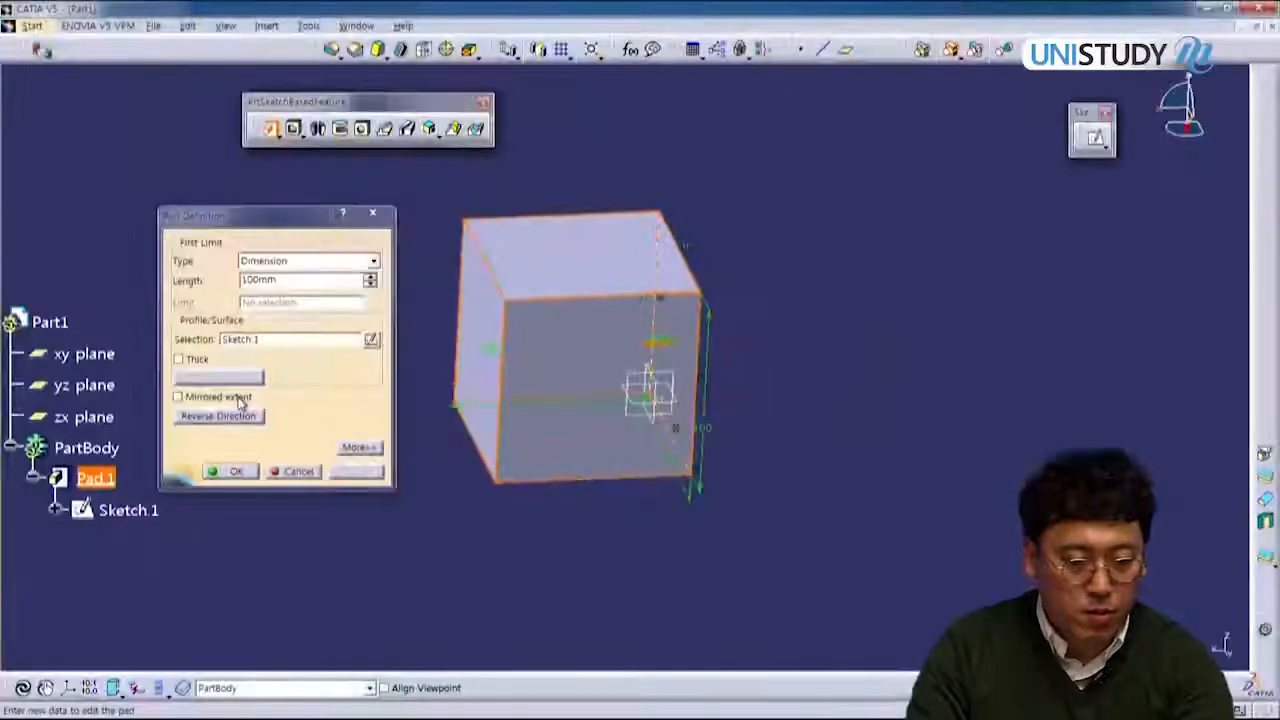
Step: Preview the pad with mirrored extent enabled, and restore the one-sided preview by turning the option off
left_click(300, 313)
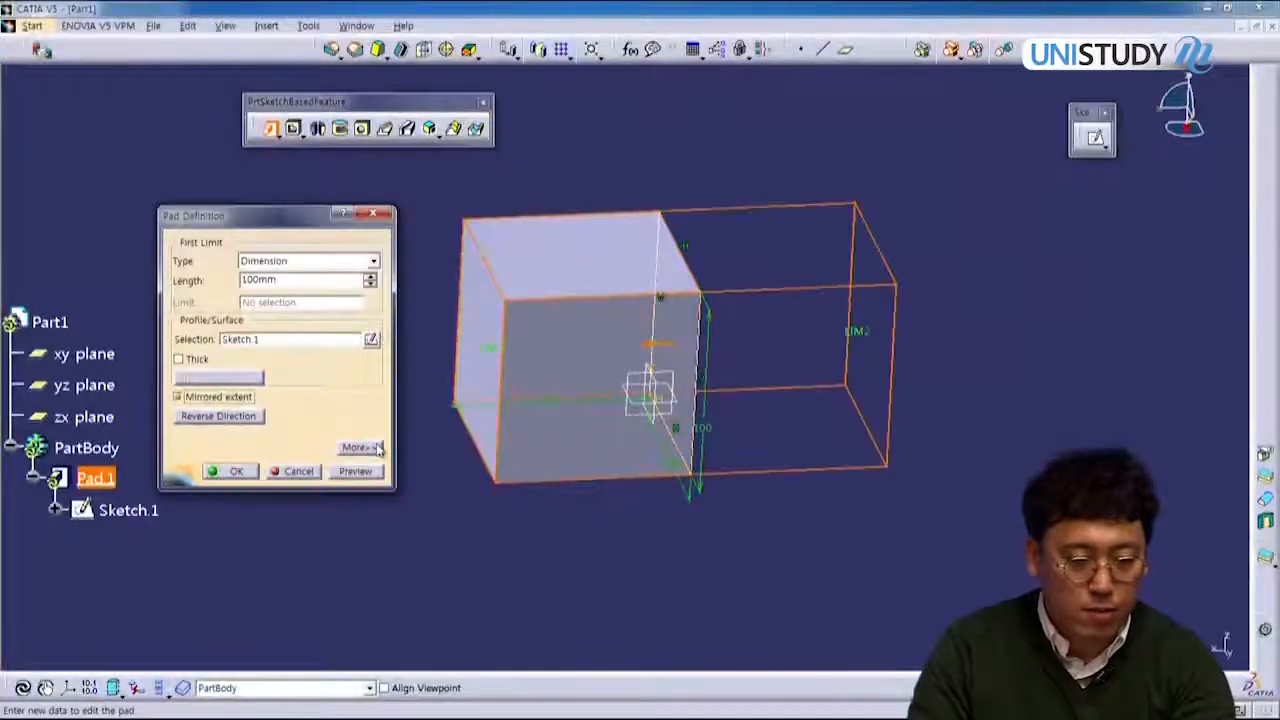
left_click(367, 478)
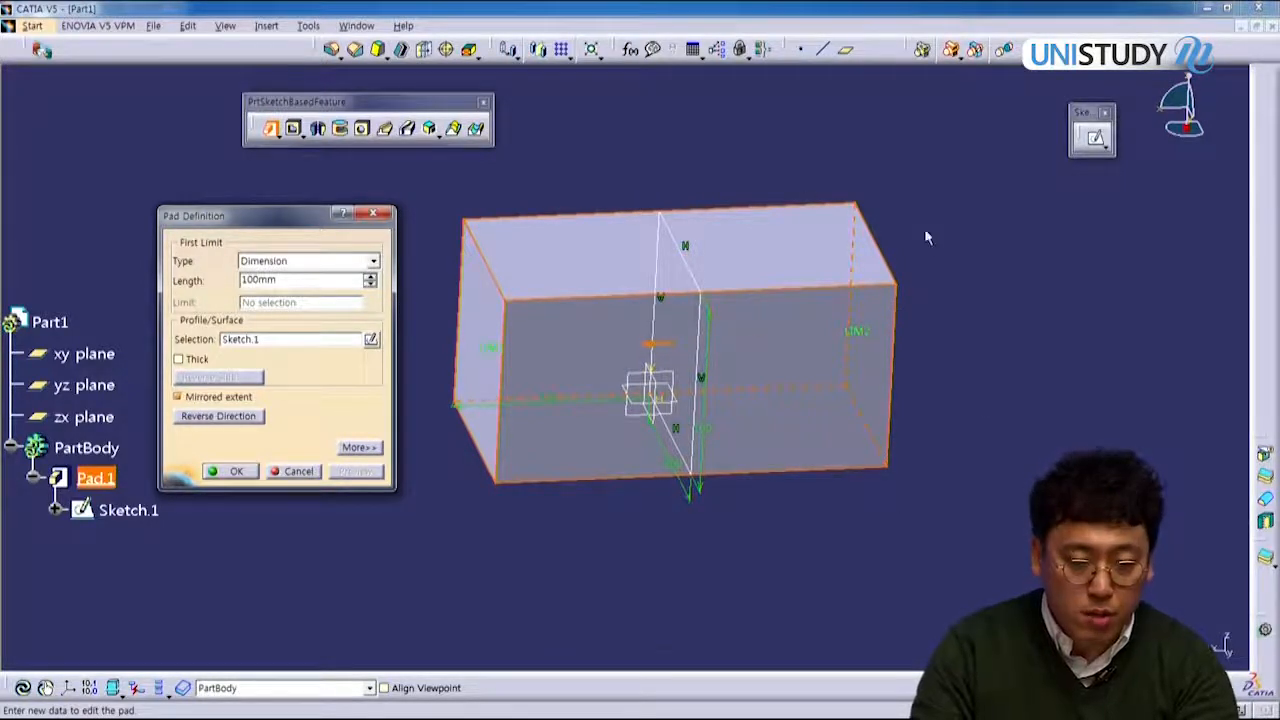
mouse_move(754, 436)
middle_mouse_down()
mouse_move(763, 446)
mouse_move(600, 423)
mouse_move(786, 423)
mouse_move(768, 424)
middle_mouse_up()
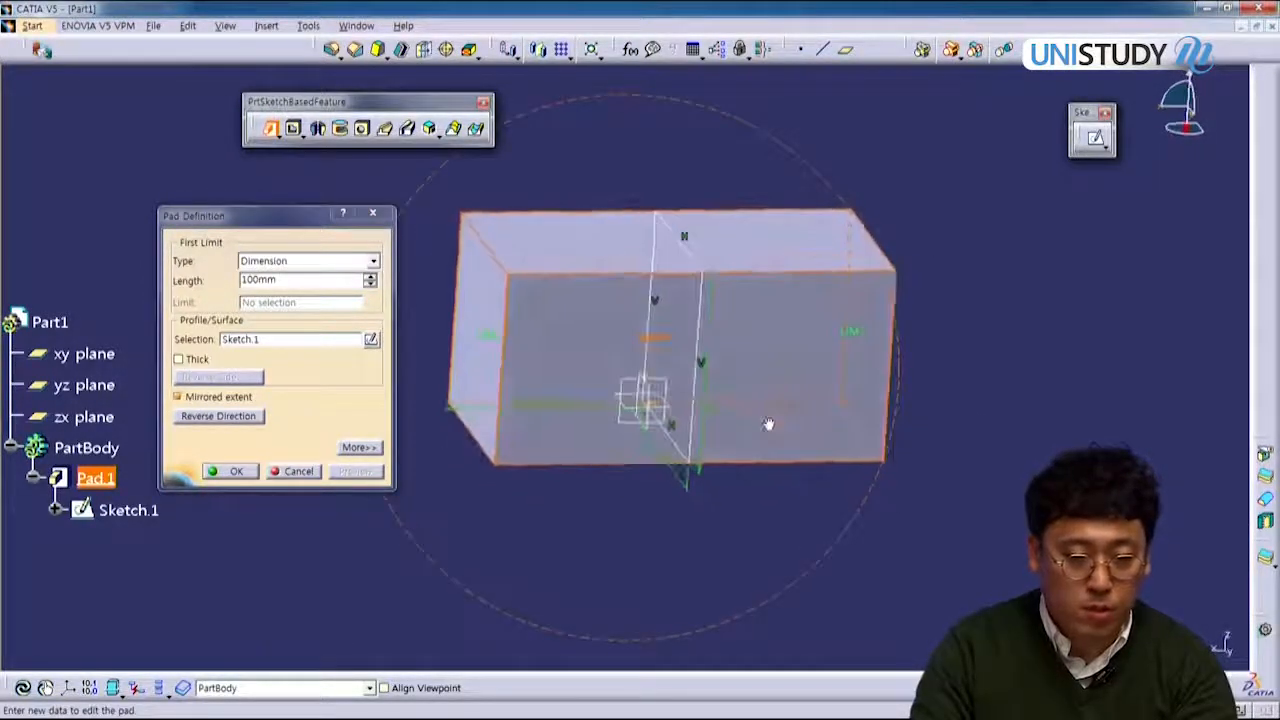
left_click(237, 398)
left_click(355, 471)
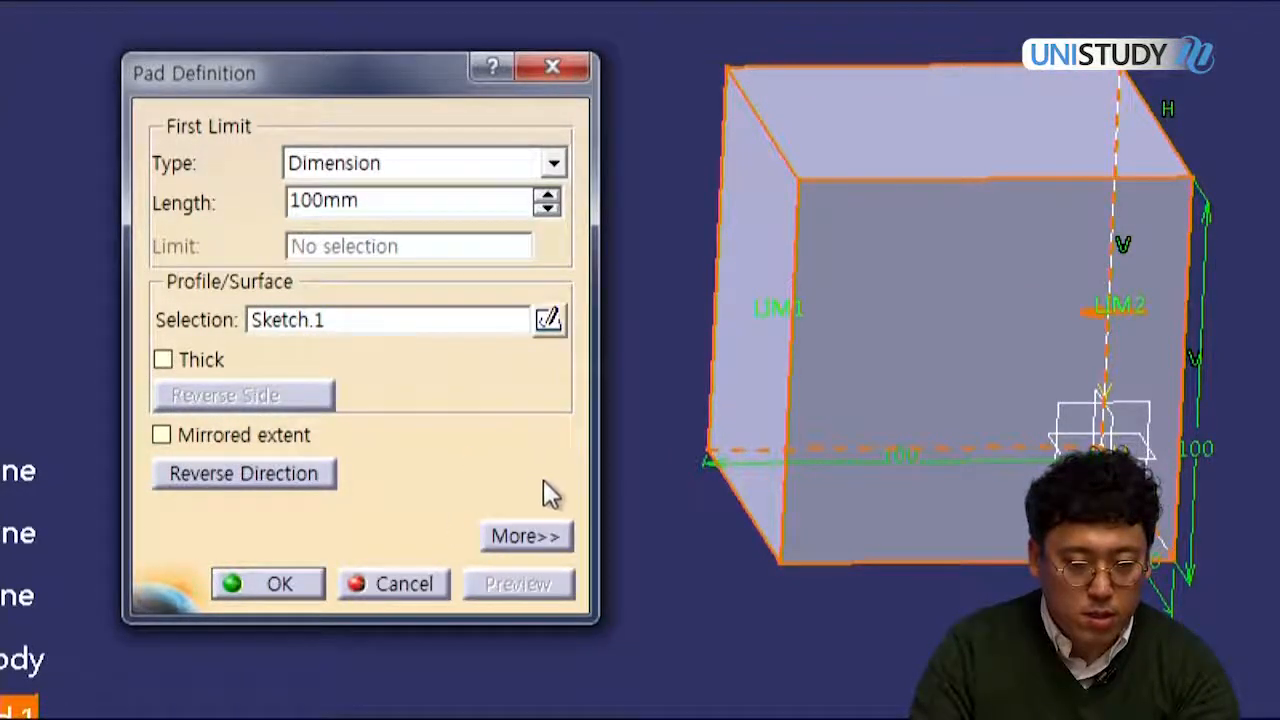
Step: Expand the pad definition's additional options, set the second limit length to 100 mm, and preview the pad
left_click(554, 537)
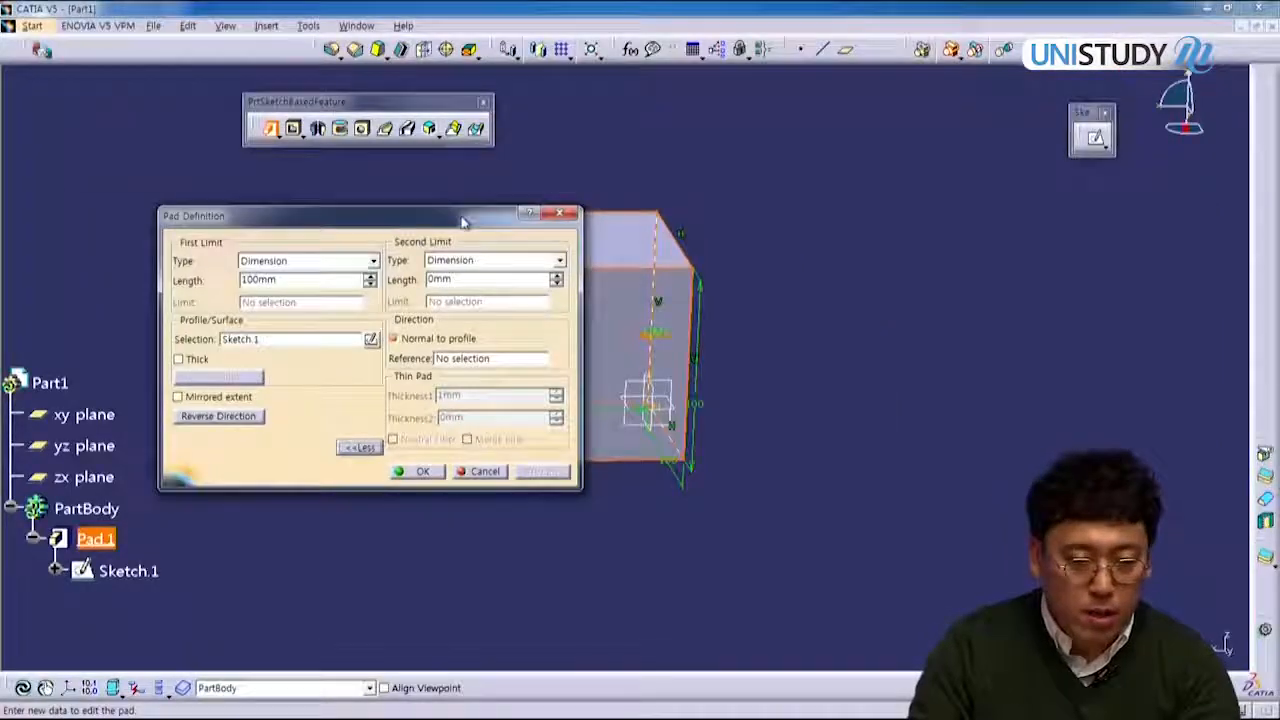
left_click_drag(463, 215, 340, 178)
middle_click_drag(629, 386, 687, 382)
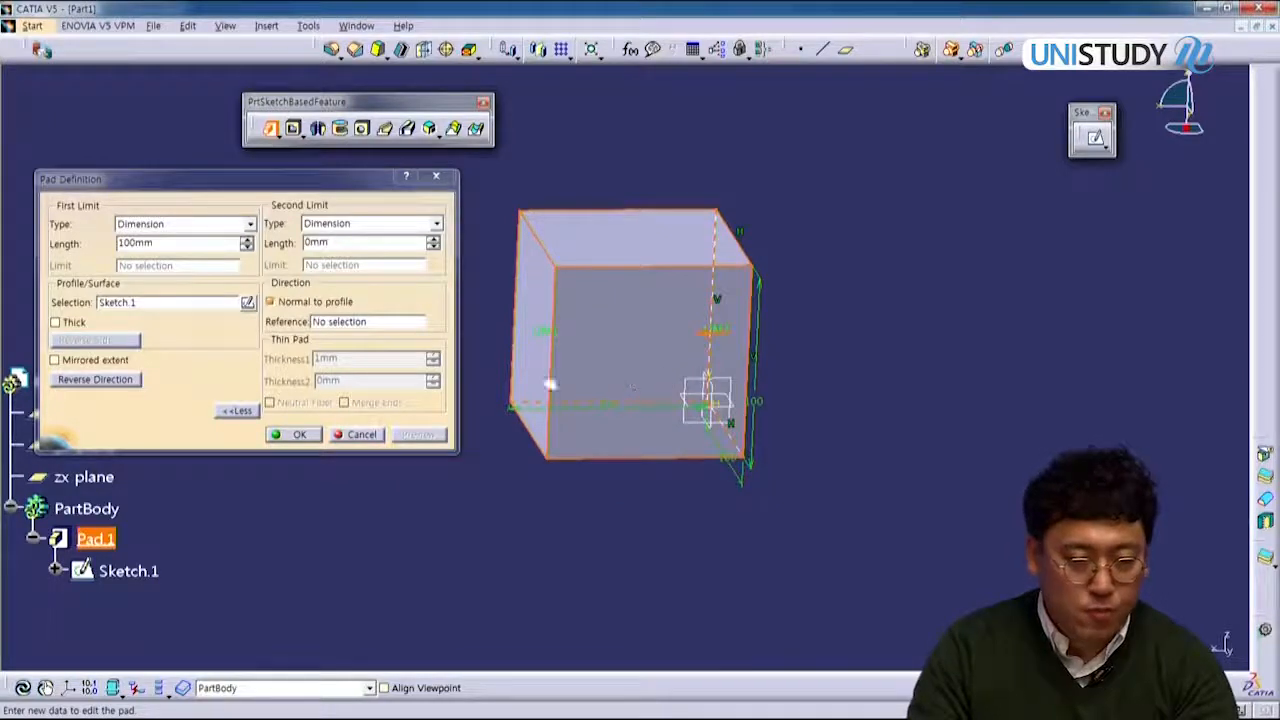
double_click(350, 243)
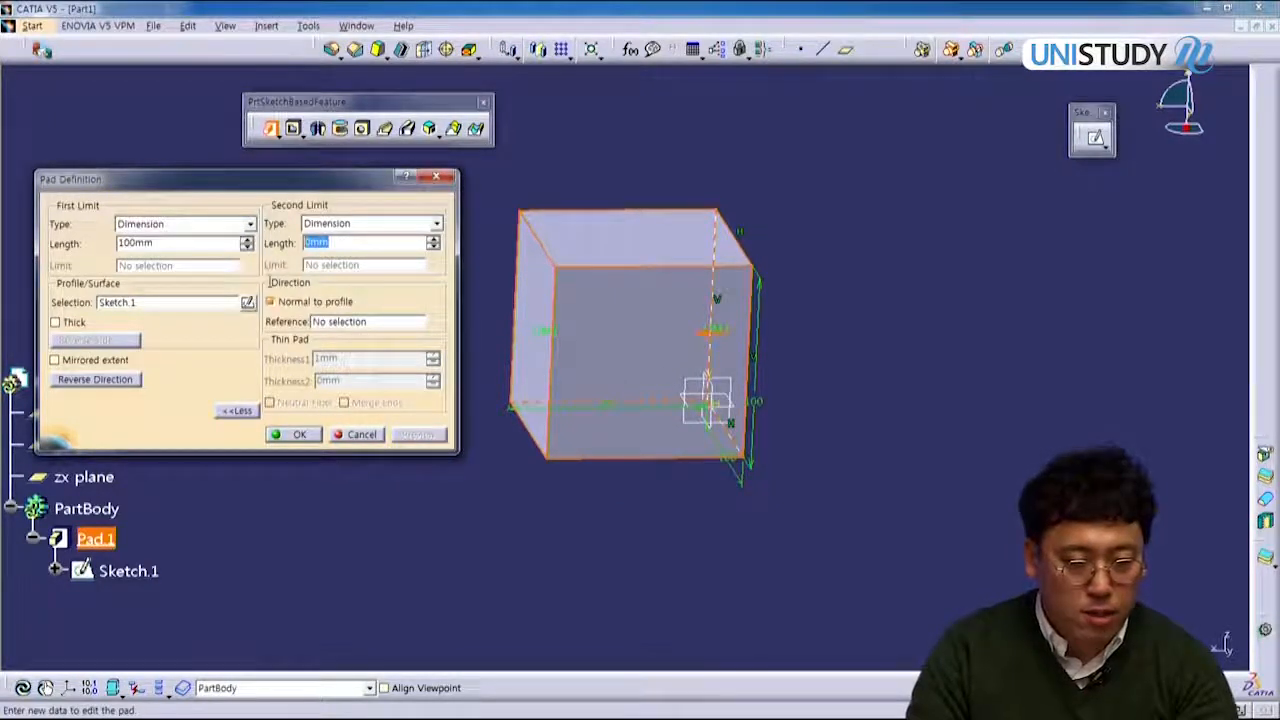
type("100")
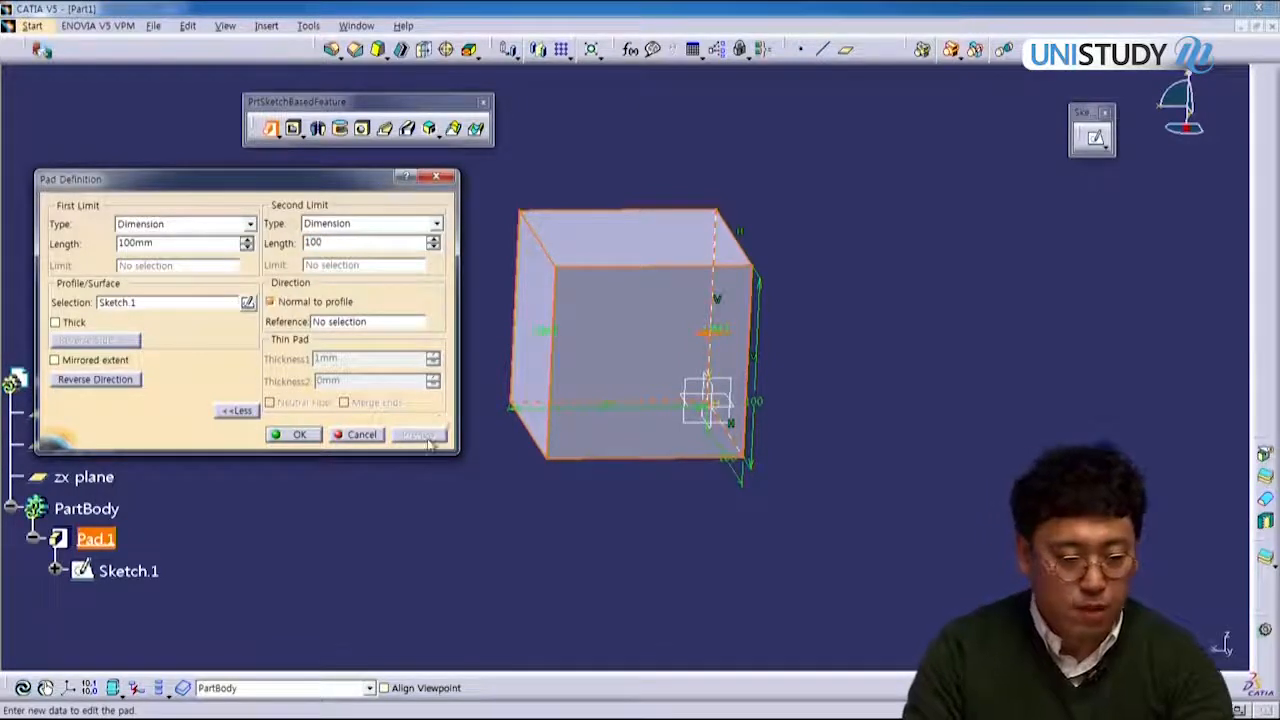
left_click(420, 435)
mouse_move(786, 394)
middle_mouse_down()
mouse_move(854, 363)
mouse_move(677, 375)
mouse_move(790, 359)
middle_mouse_up()
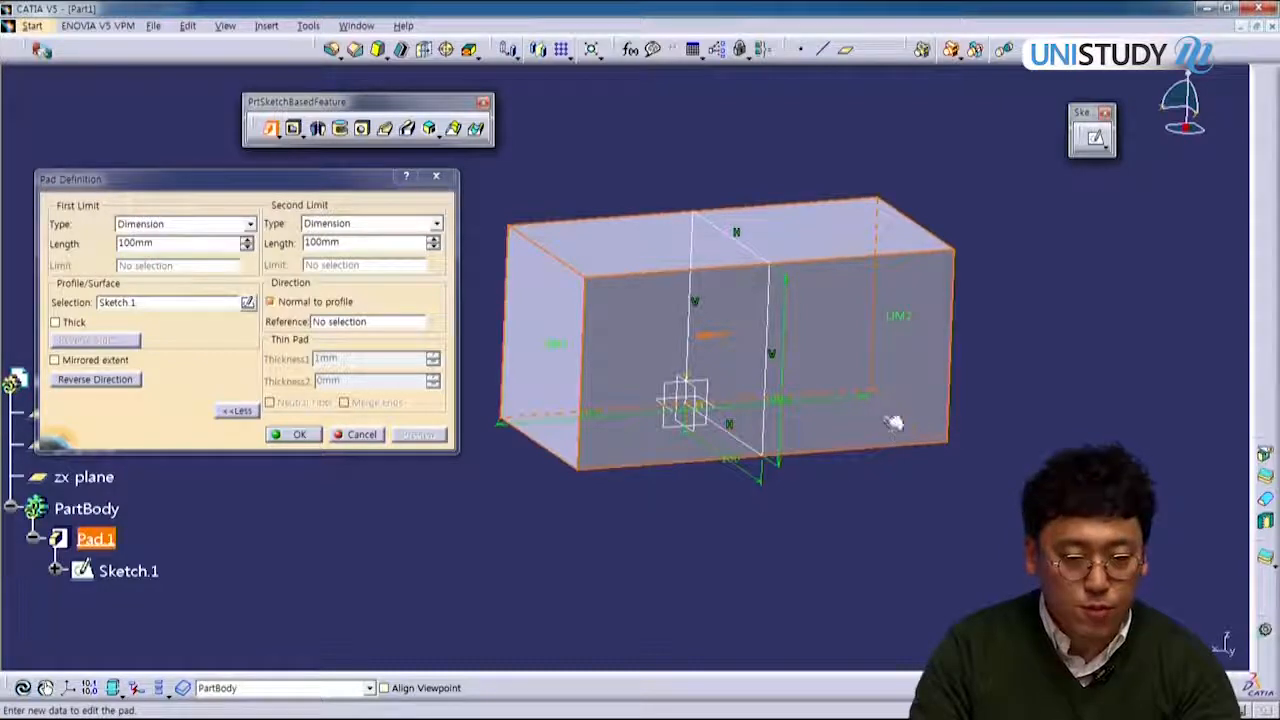
Step: Set the pad's second limit length to 50 mm and preview the asymmetric extrusion
left_click_drag(357, 243, 231, 257)
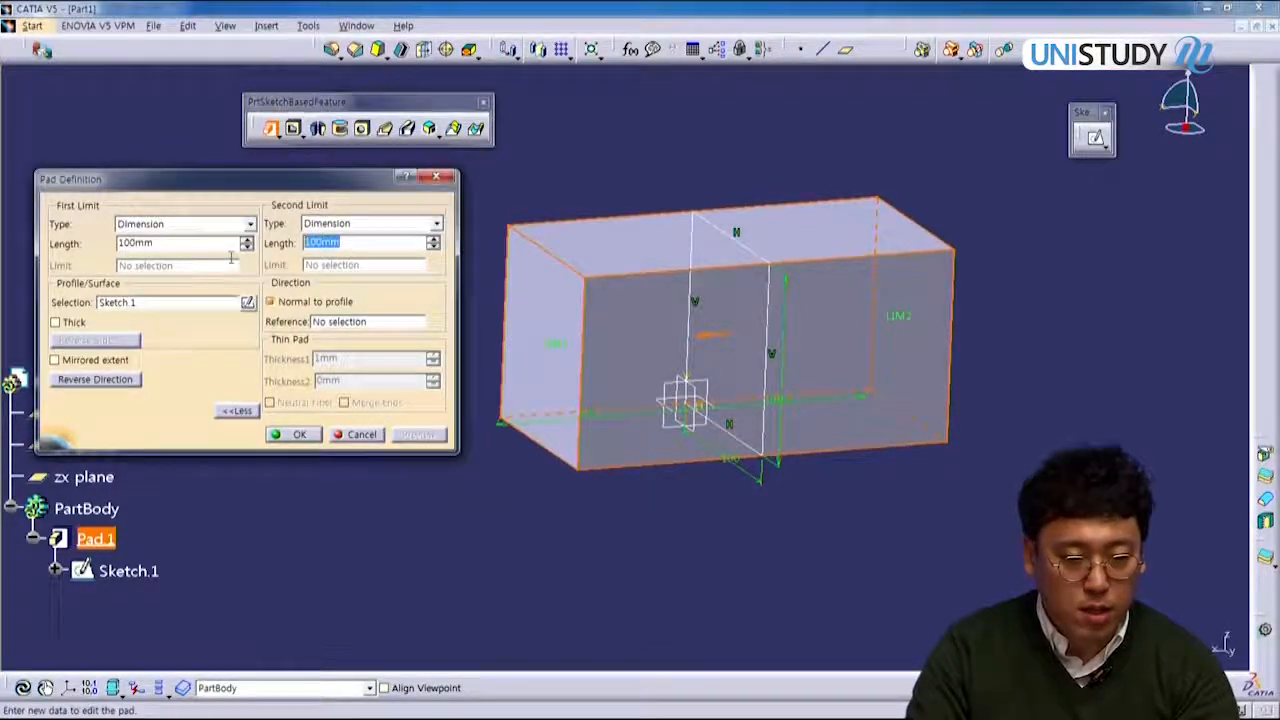
type("50")
key("Return")
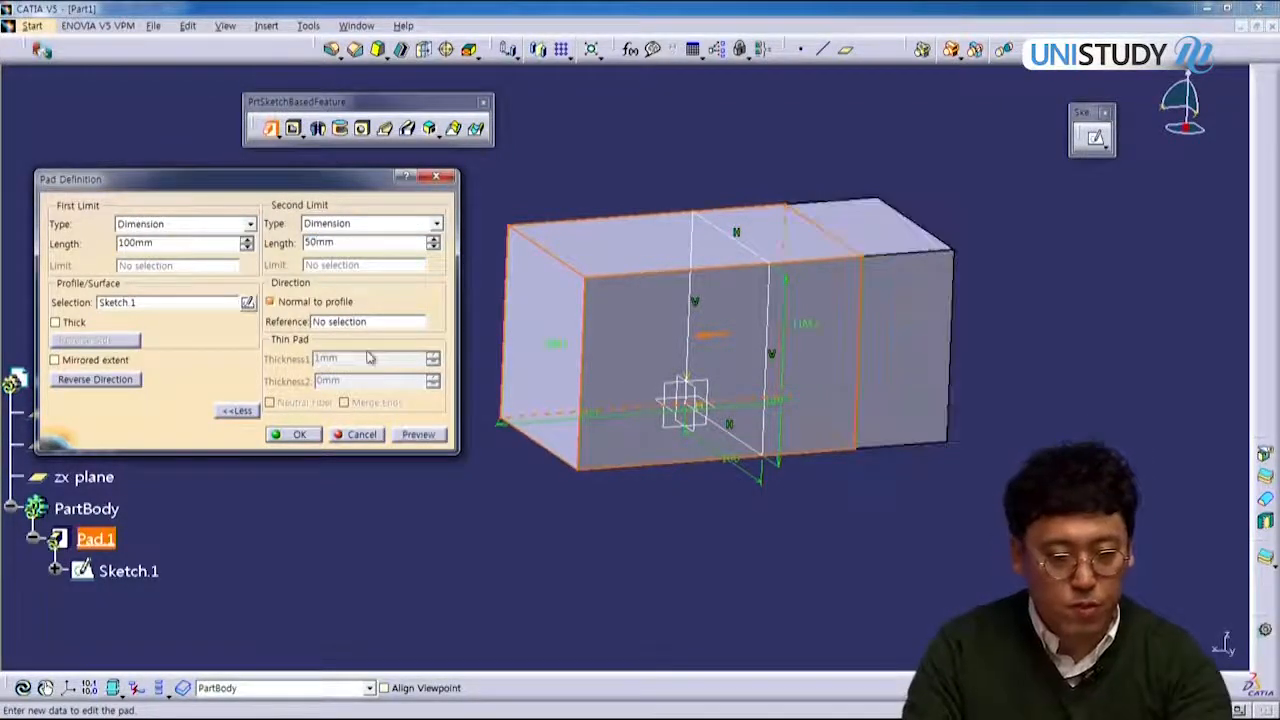
left_click(418, 434)
middle_click_drag(820, 371, 840, 420)
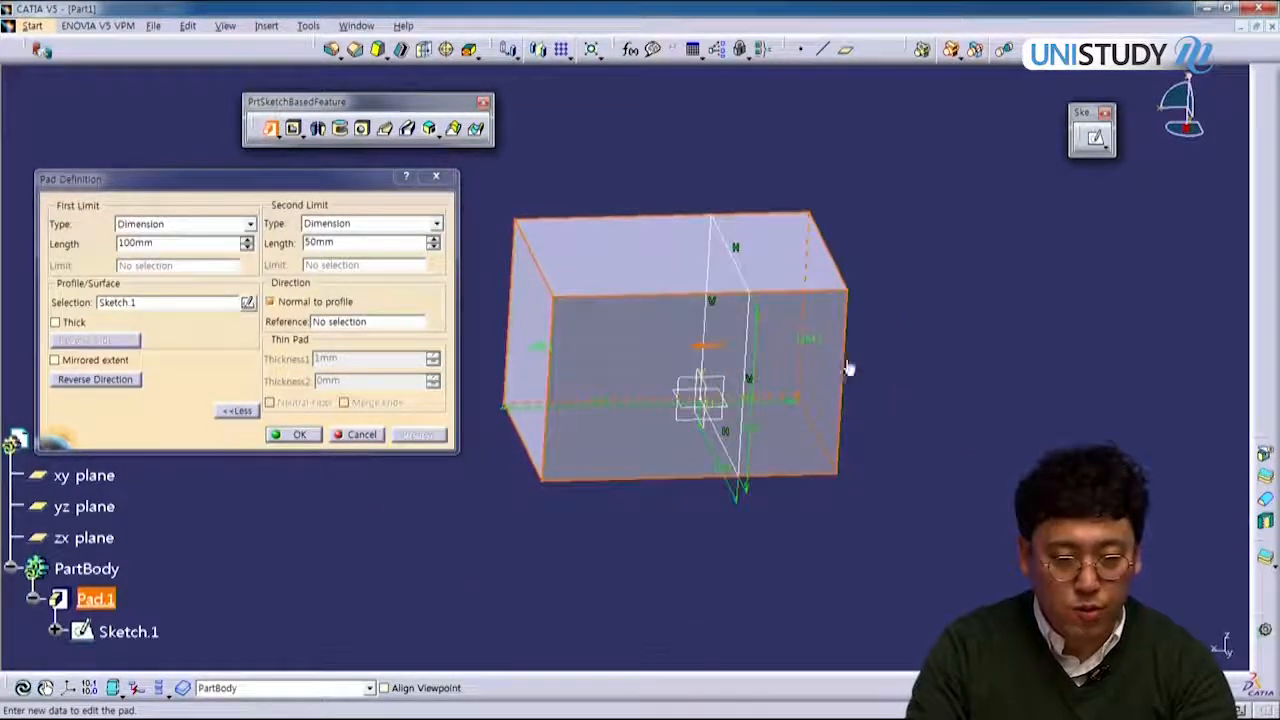
Step: Preview the pad with its extrusion direction reversed, and reverse it again to restore the original direction
middle_click_drag(708, 425, 818, 351)
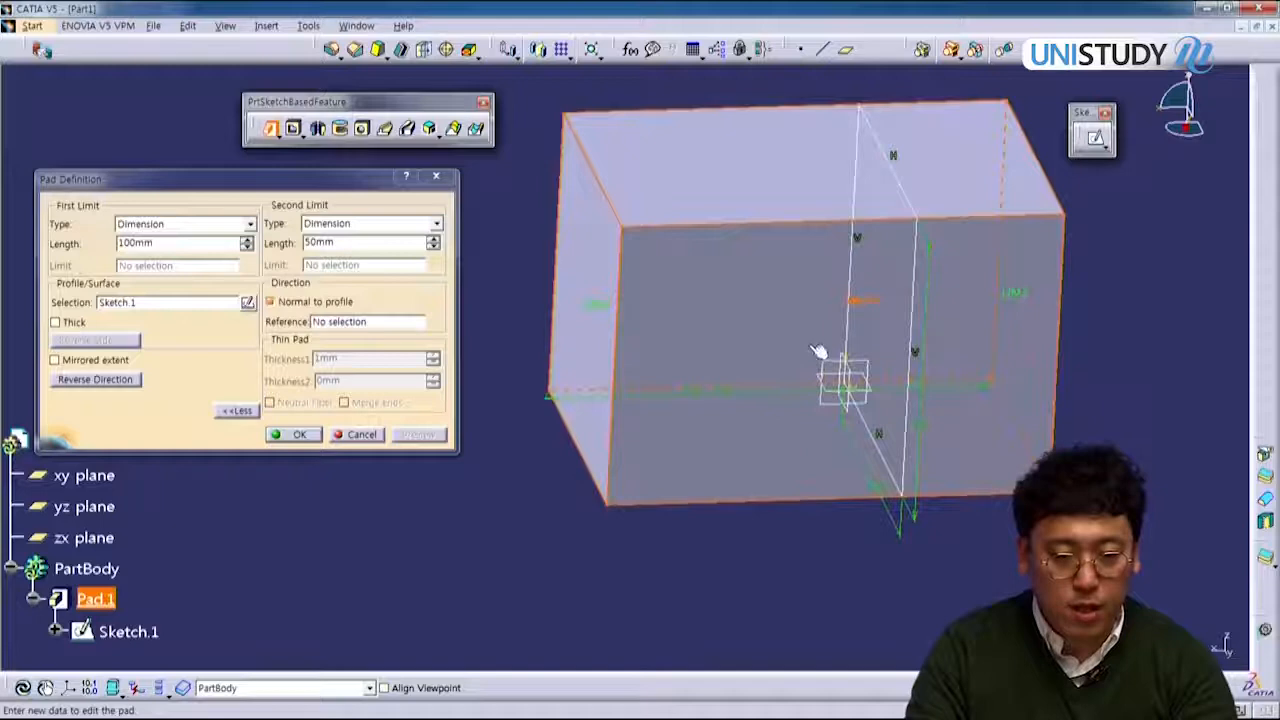
left_click(95, 380)
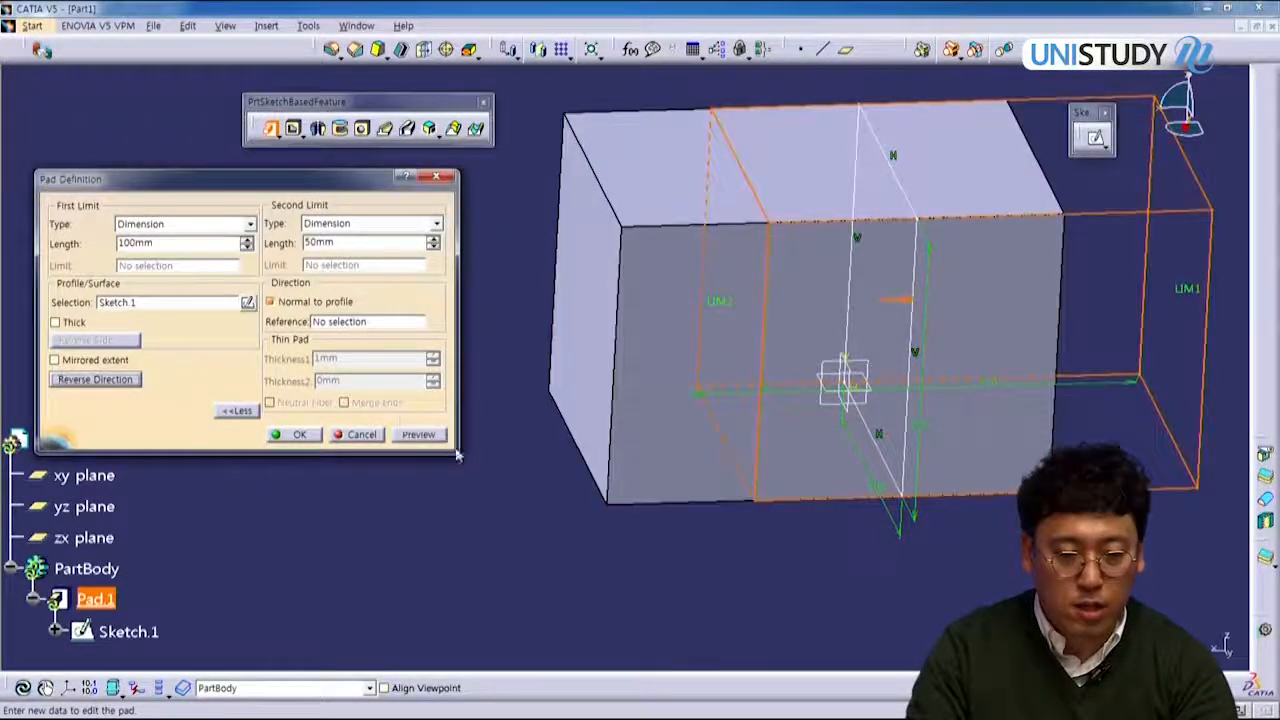
left_click(433, 435)
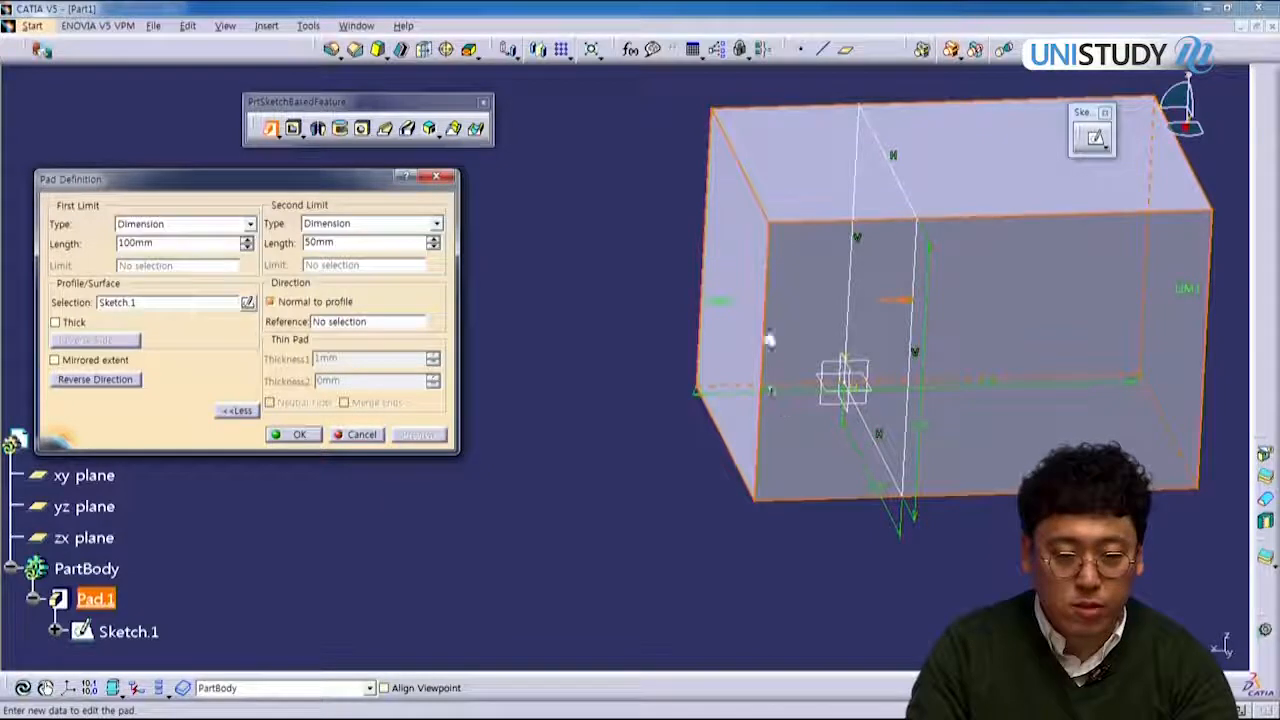
middle_click_drag(923, 350, 795, 399)
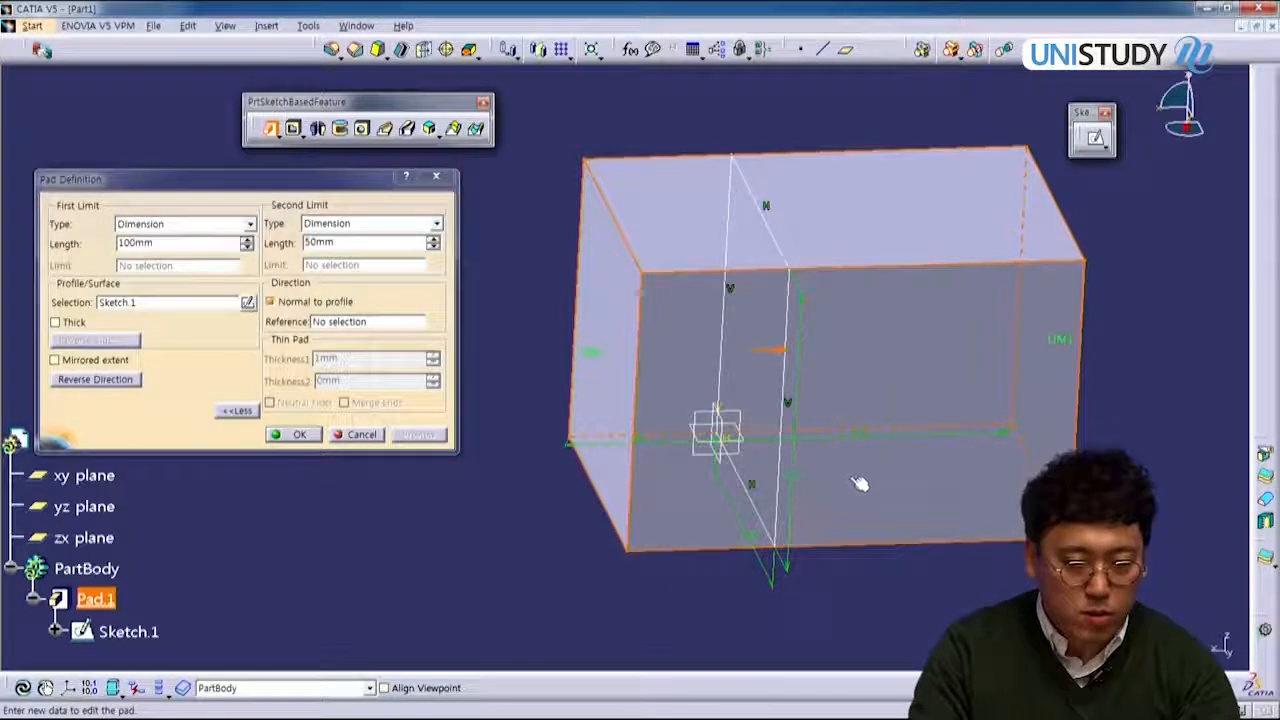
left_click(97, 381)
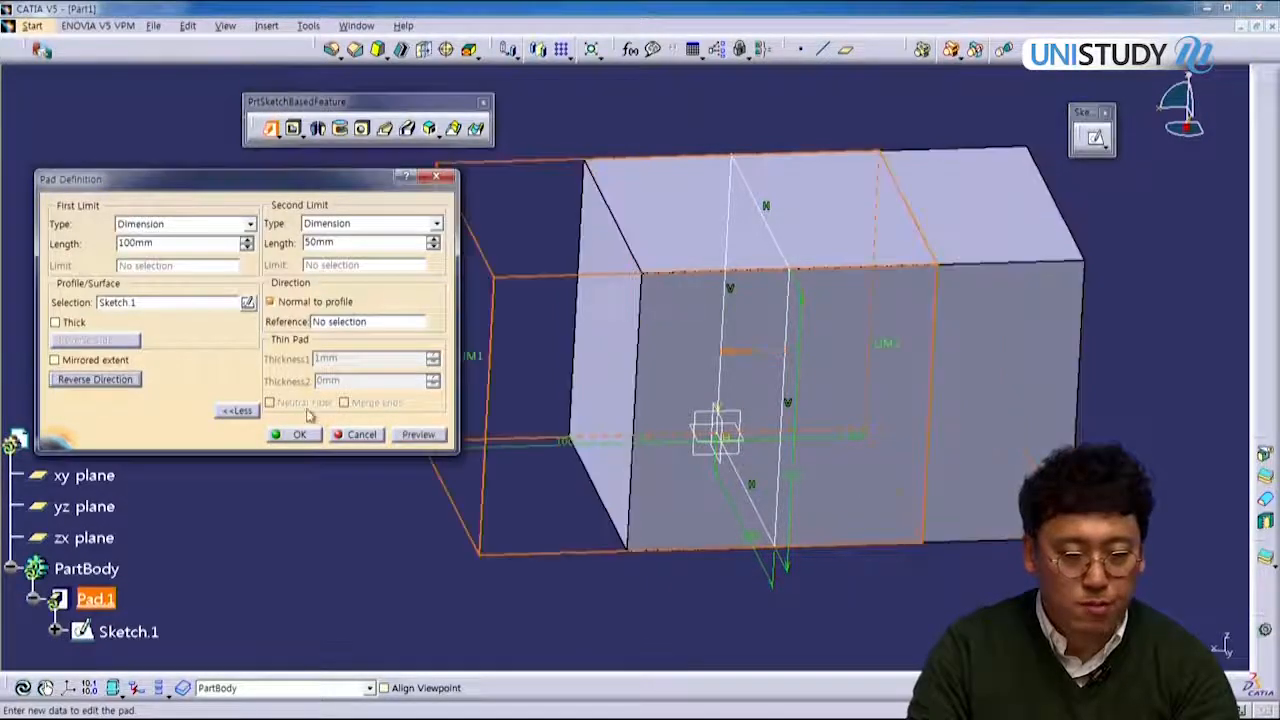
middle_click_drag(647, 444, 834, 453)
Step: Set the pad's second limit length to -50 mm and preview the solid offset from the sketch plane
left_click_drag(323, 185, 360, 198)
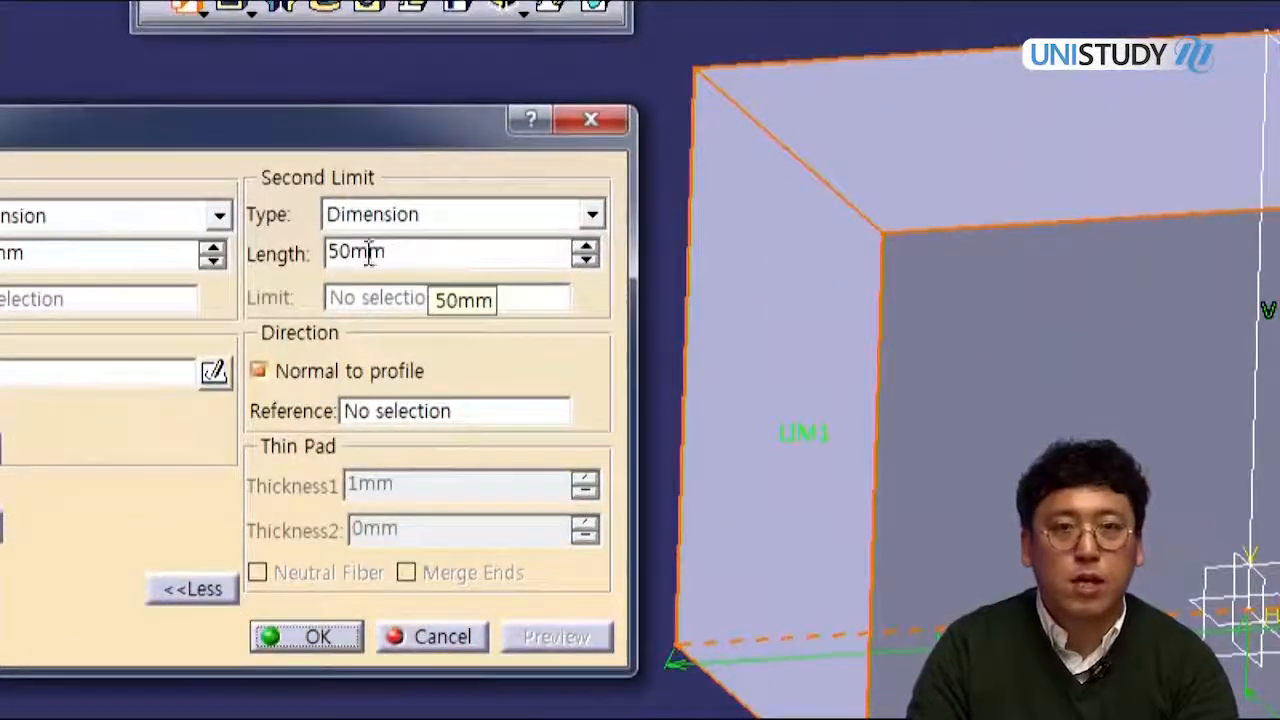
left_click(332, 247)
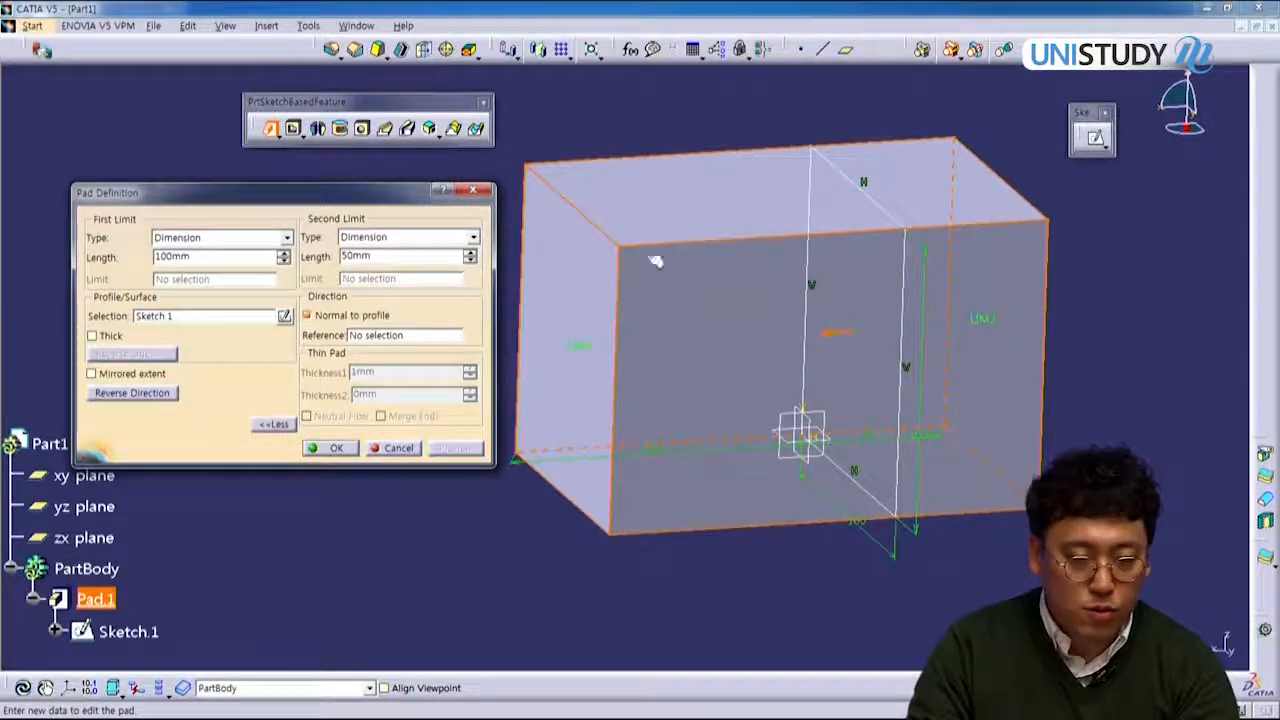
middle_click_drag(900, 385, 923, 391)
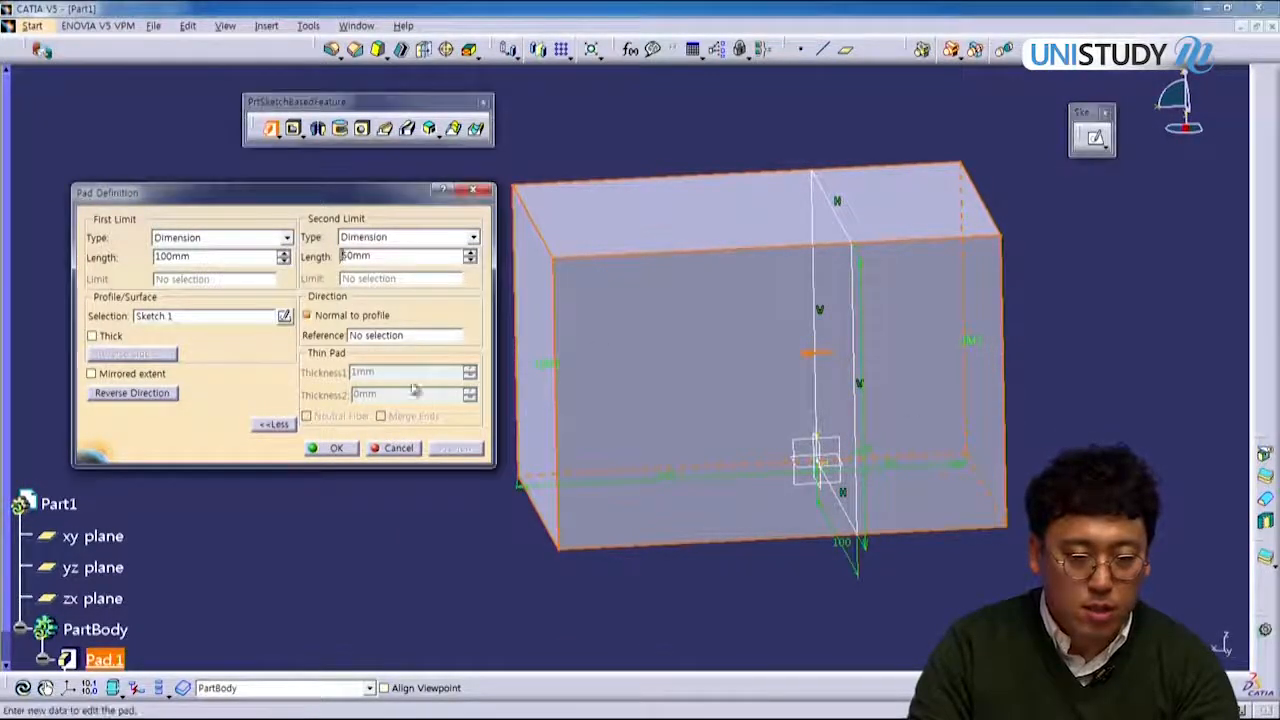
type("-")
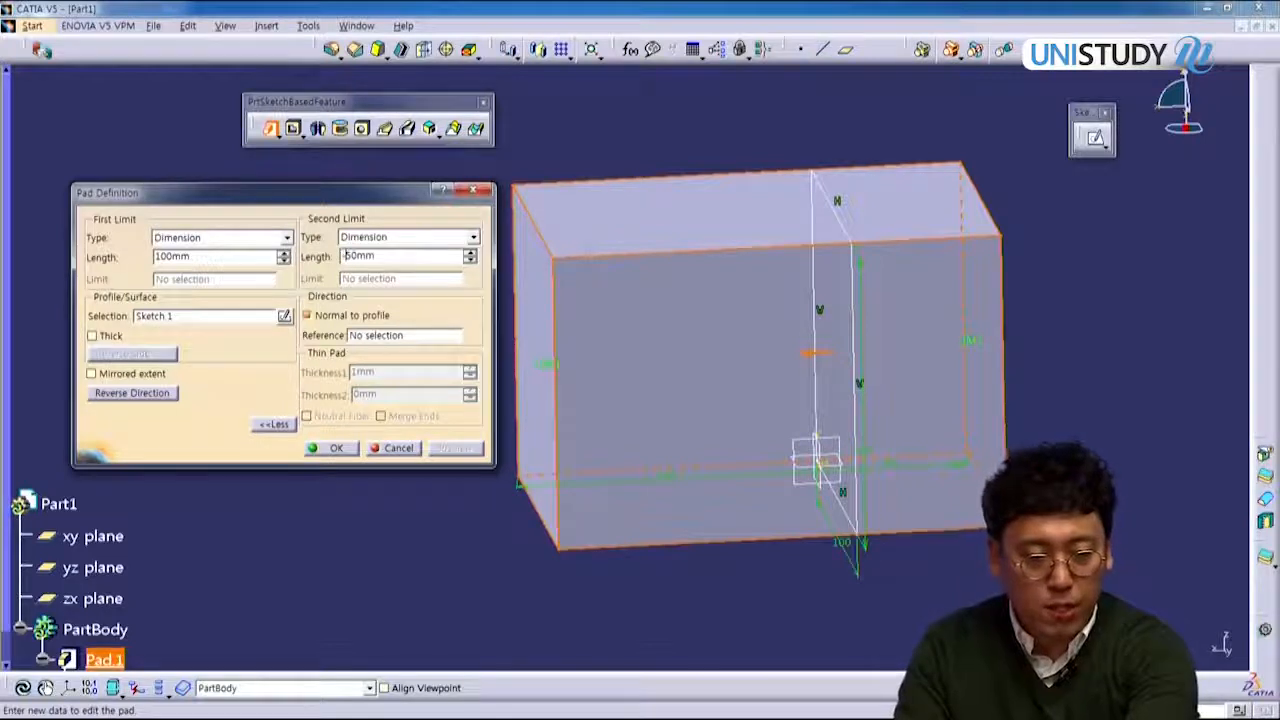
key("Return")
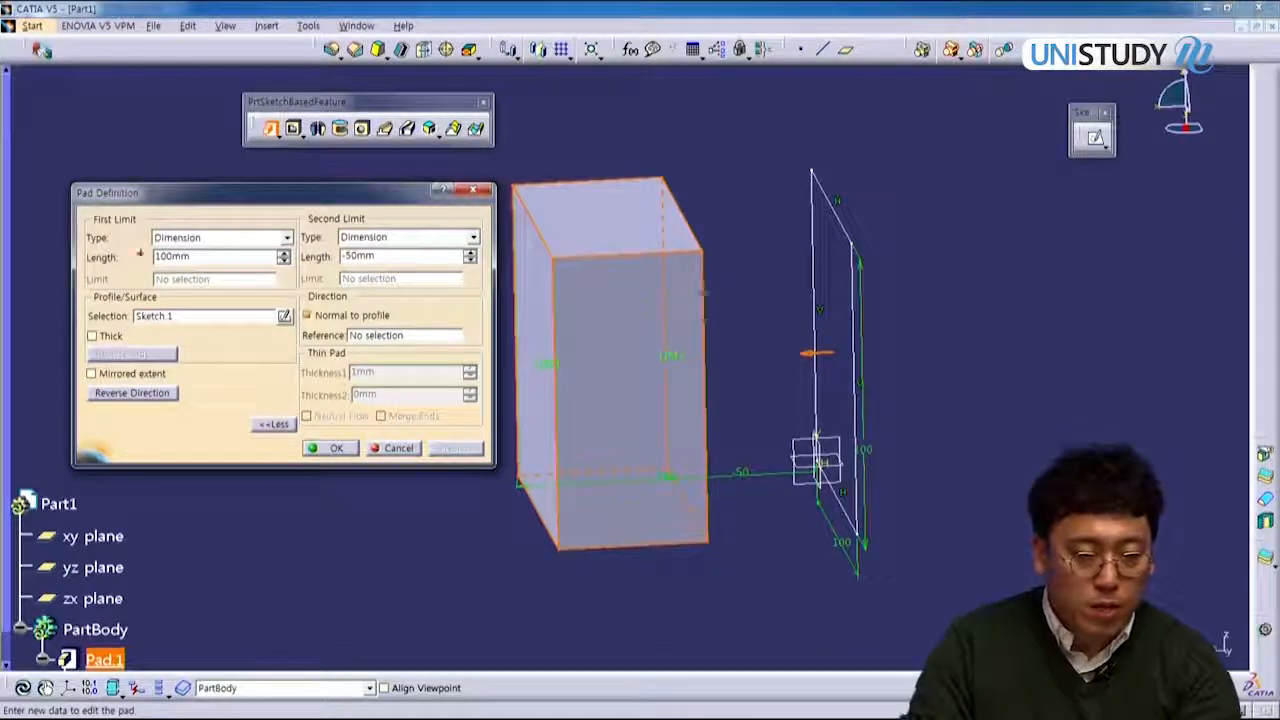
mouse_move(133, 220)
left_mouse_down()
mouse_move(110, 246)
mouse_move(152, 207)
left_mouse_up()
left_click_drag(801, 372, 854, 358)
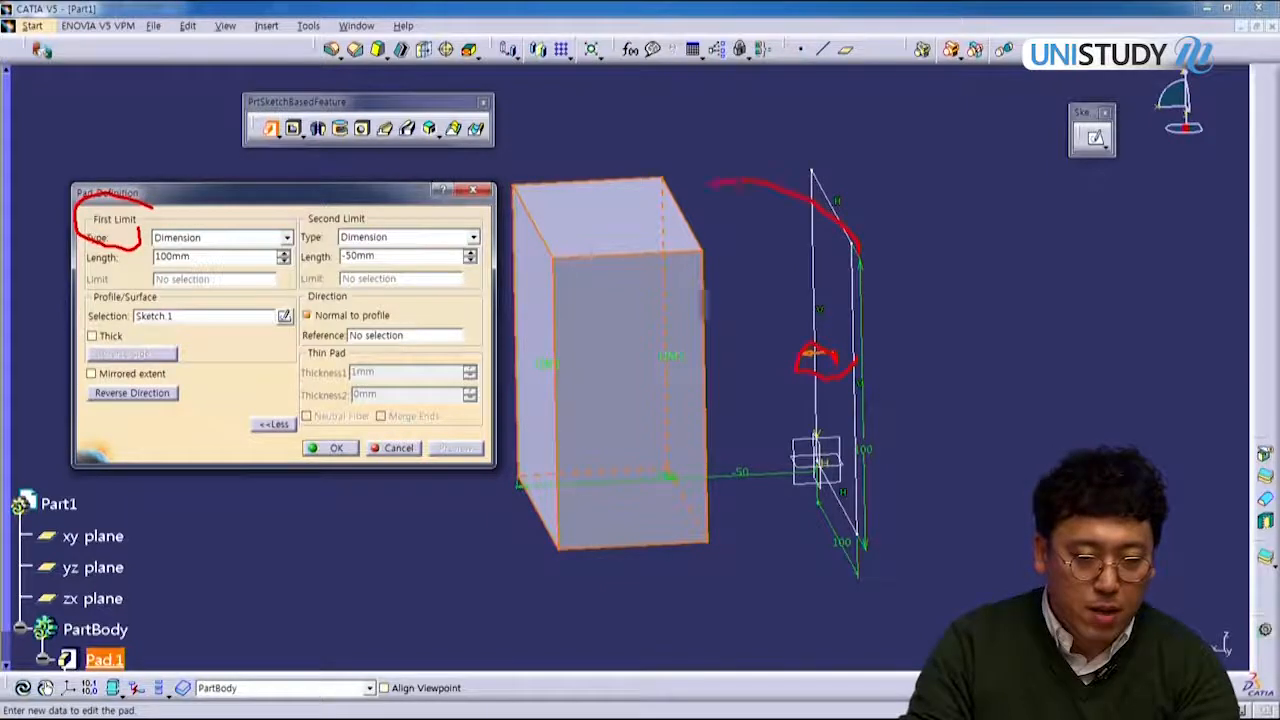
left_click_drag(566, 262, 586, 294)
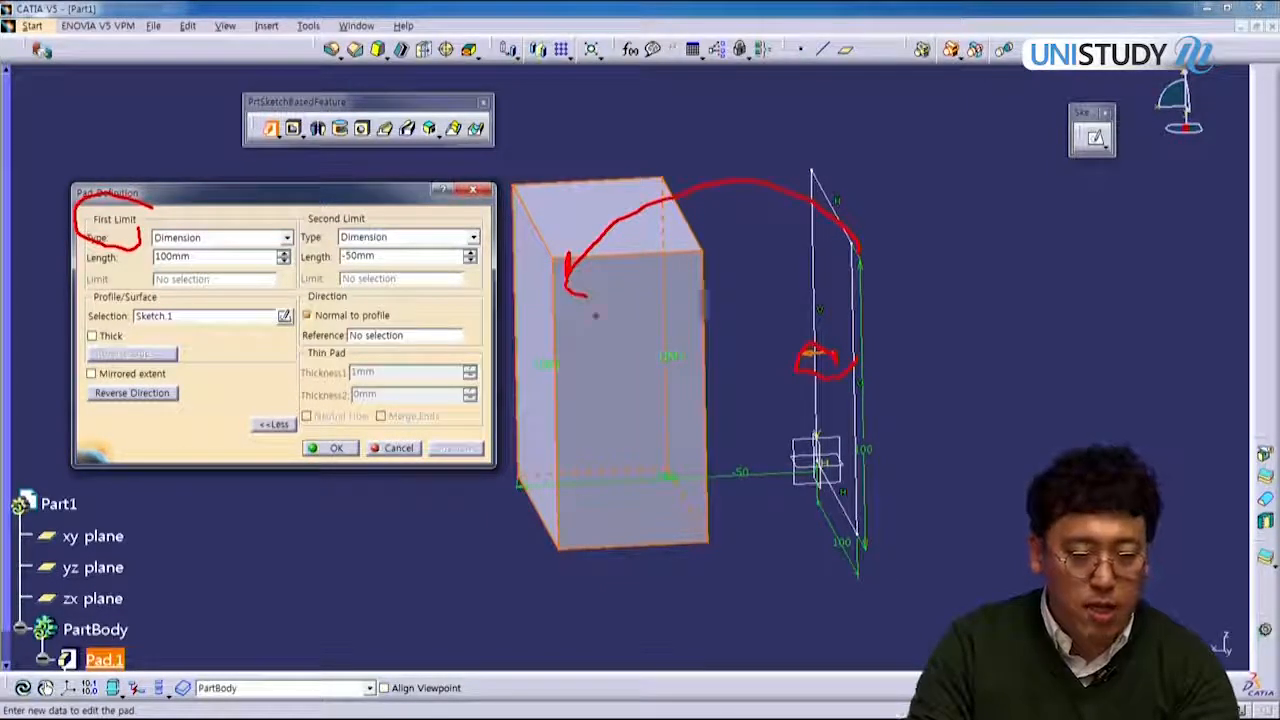
mouse_move(383, 222)
left_mouse_down()
mouse_move(300, 228)
mouse_move(380, 205)
left_mouse_up()
mouse_move(390, 256)
left_mouse_down()
mouse_move(388, 272)
mouse_move(340, 250)
mouse_move(518, 276)
left_mouse_up()
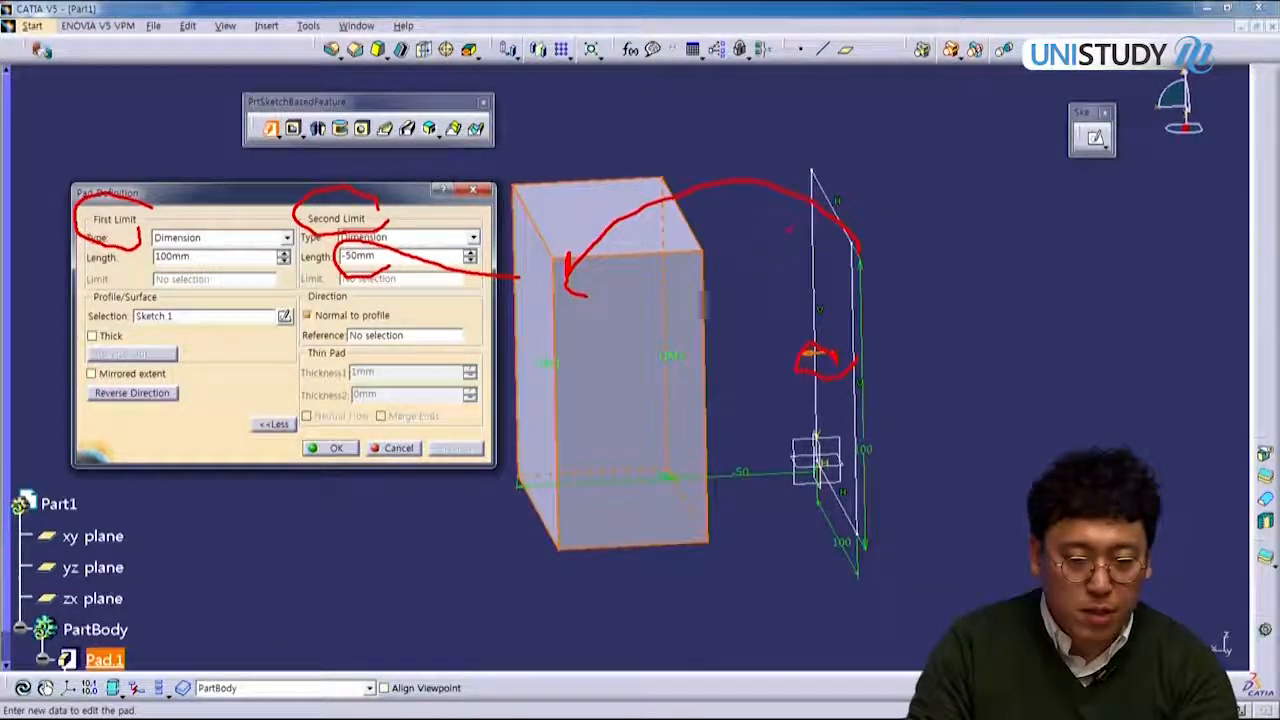
mouse_move(798, 264)
left_mouse_down()
mouse_move(830, 355)
mouse_move(800, 392)
mouse_move(830, 430)
mouse_move(765, 520)
left_mouse_up()
mouse_move(856, 261)
left_mouse_down()
mouse_move(702, 250)
mouse_move(638, 230)
mouse_move(437, 293)
left_mouse_up()
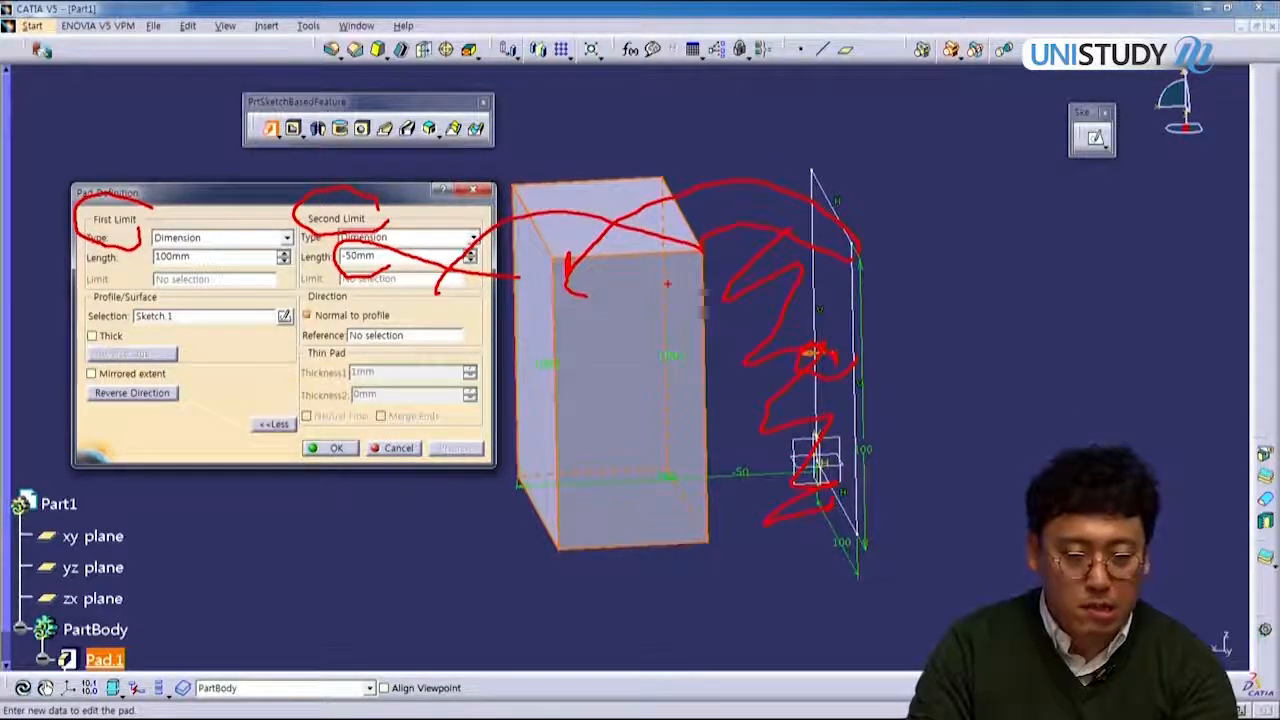
left_click_drag(680, 210, 600, 262)
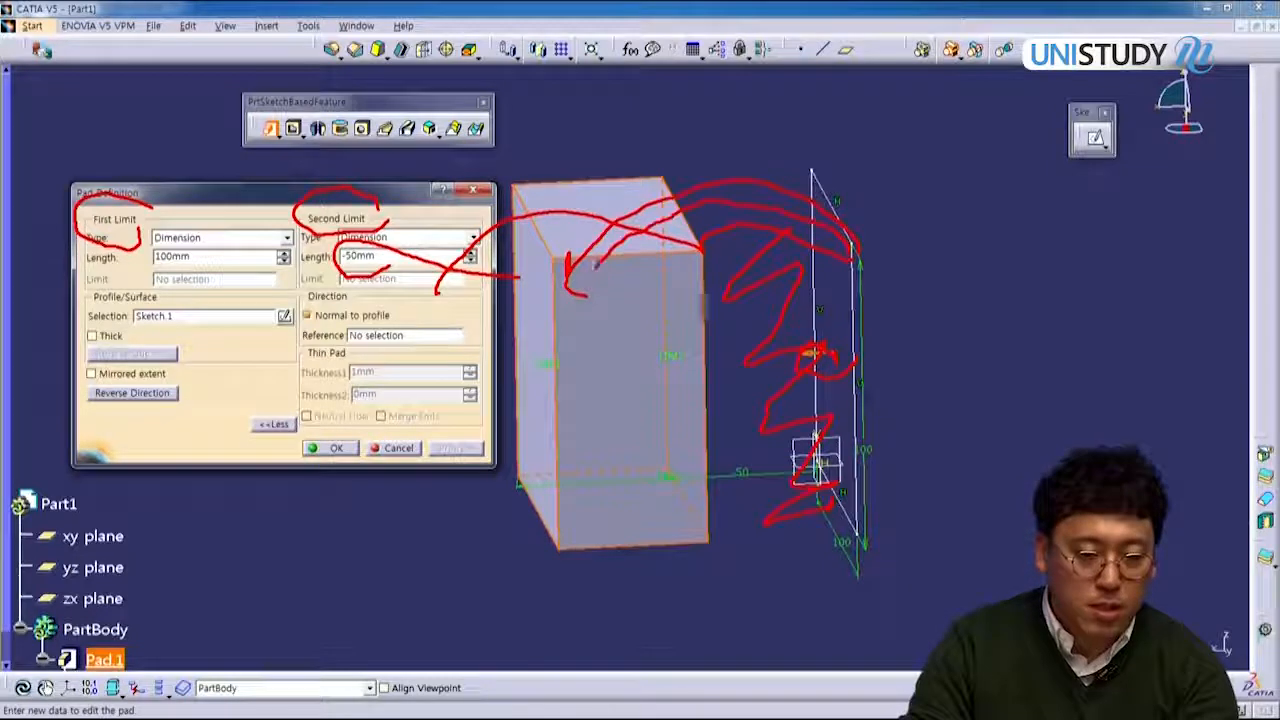
mouse_move(782, 236)
left_mouse_down()
mouse_move(812, 252)
mouse_move(778, 358)
mouse_move(820, 434)
mouse_move(778, 488)
left_mouse_up()
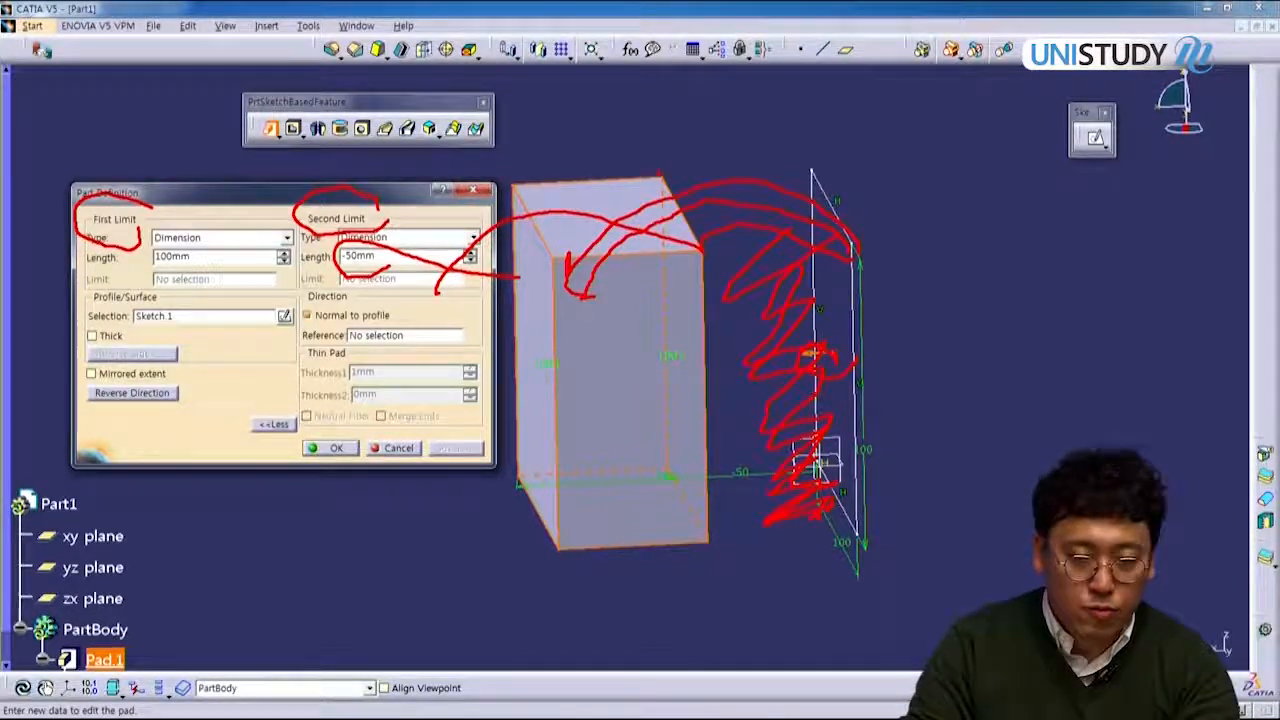
mouse_move(650, 135)
left_mouse_down()
mouse_move(705, 300)
mouse_move(690, 500)
mouse_move(718, 592)
left_mouse_up()
mouse_move(614, 332)
left_mouse_down()
mouse_move(620, 356)
mouse_move(512, 342)
mouse_move(491, 182)
mouse_move(608, 246)
mouse_move(624, 304)
mouse_move(614, 338)
left_mouse_up()
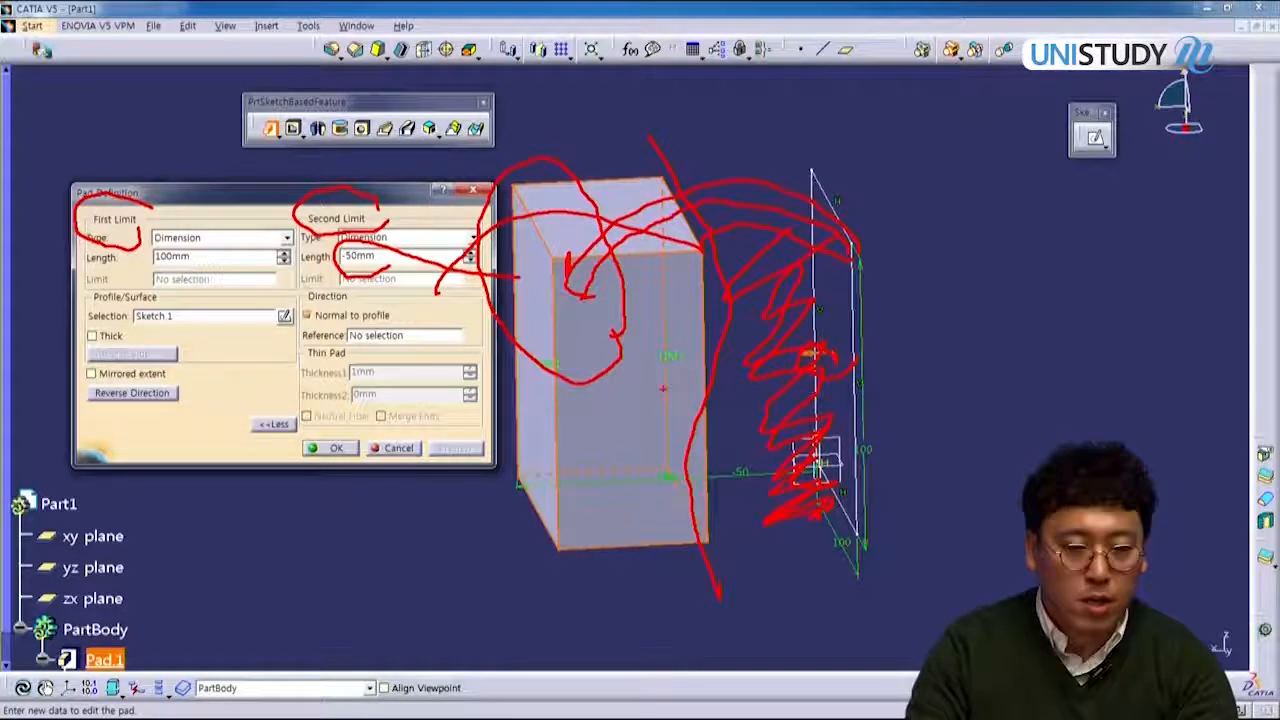
mouse_move(385, 262)
left_mouse_down()
mouse_move(365, 282)
mouse_move(302, 236)
mouse_move(410, 286)
left_mouse_up()
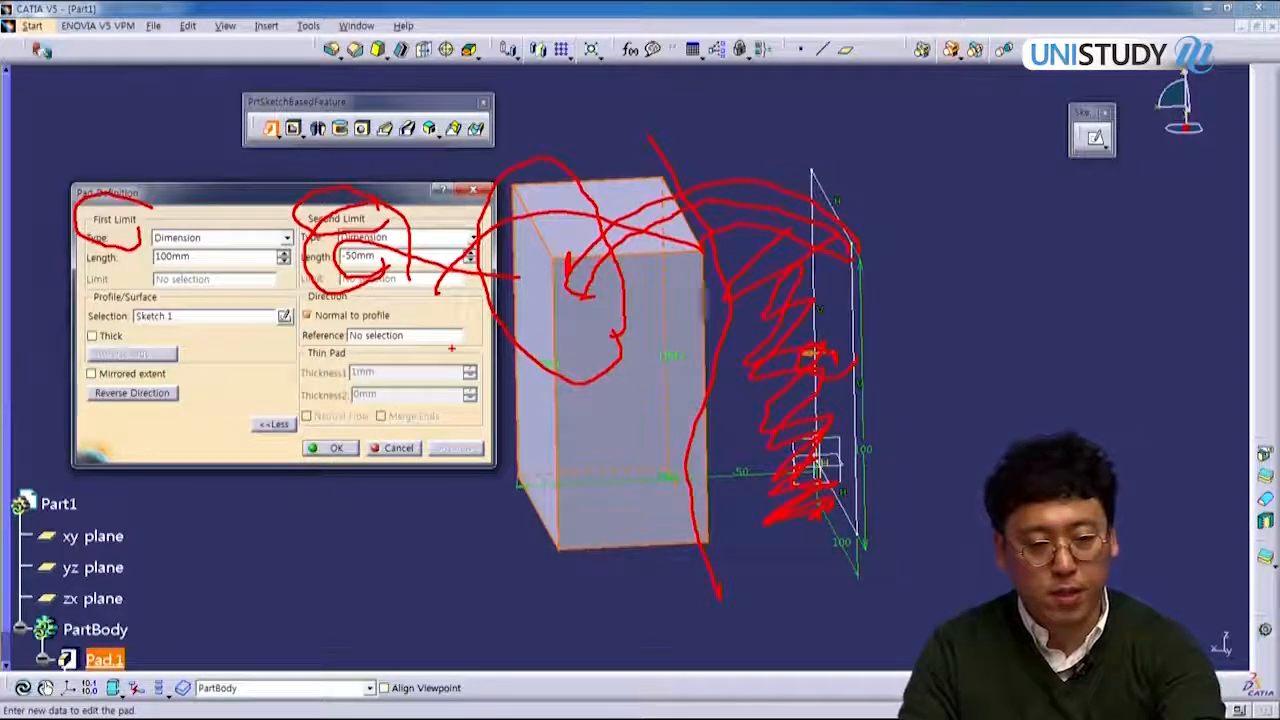
key("Escape")
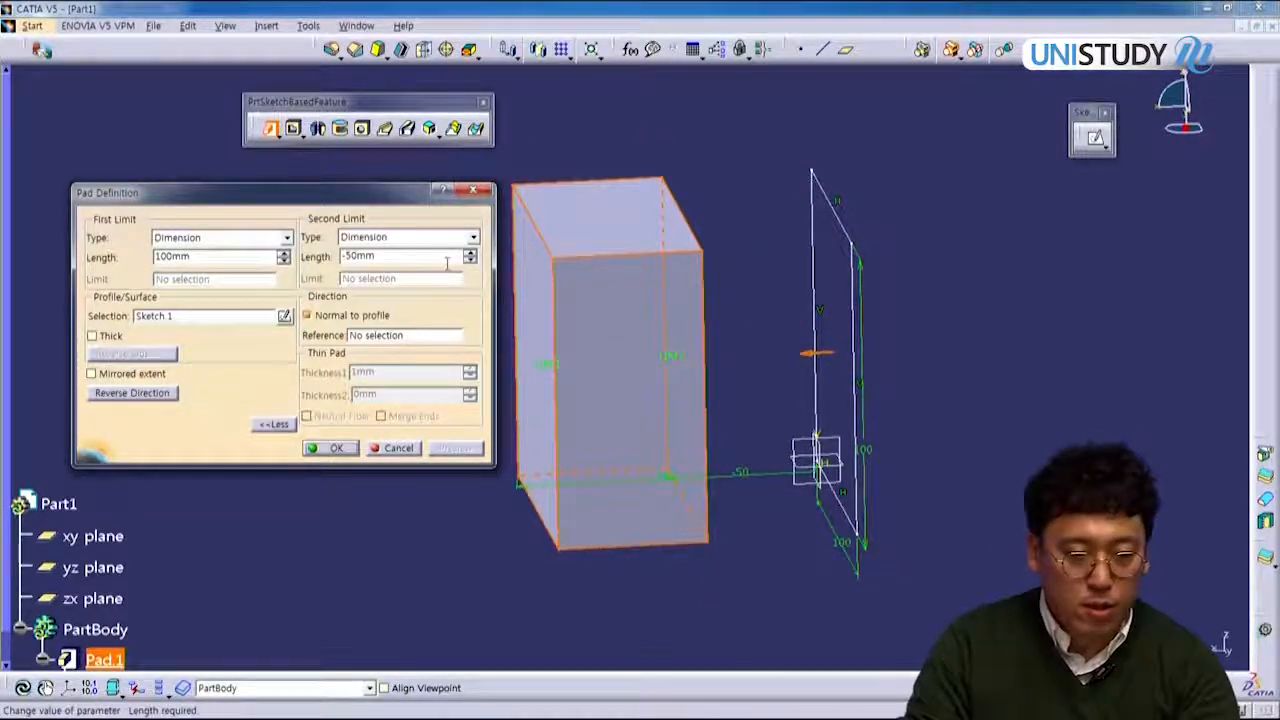
Step: Set the pad's second limit length to 0 mm and finish the pad
double_click(400, 257)
type("0")
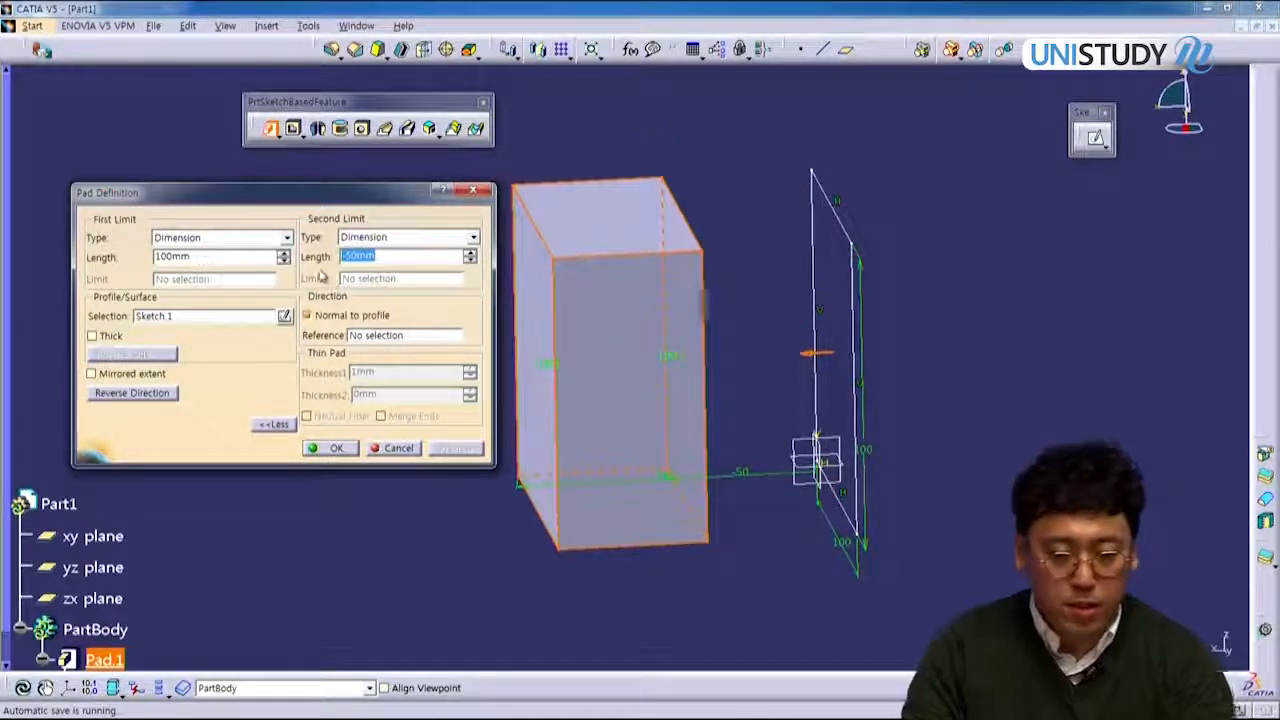
key("Return")
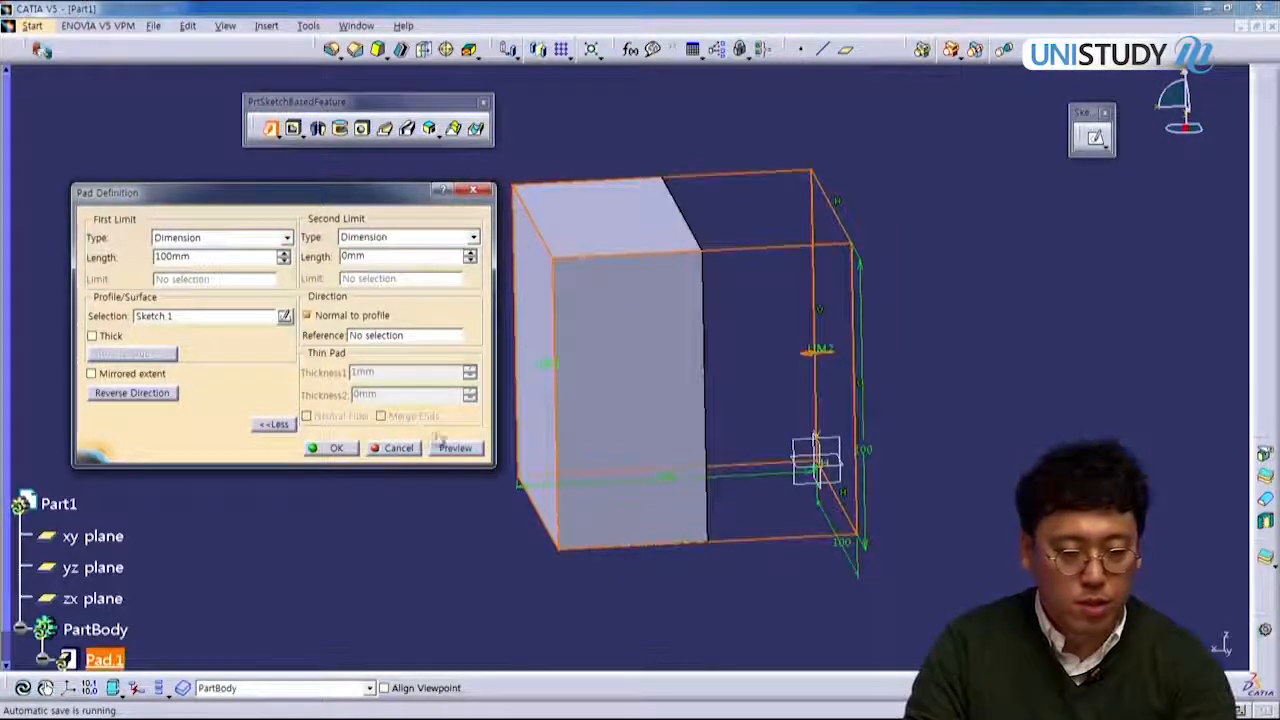
left_click(331, 448)
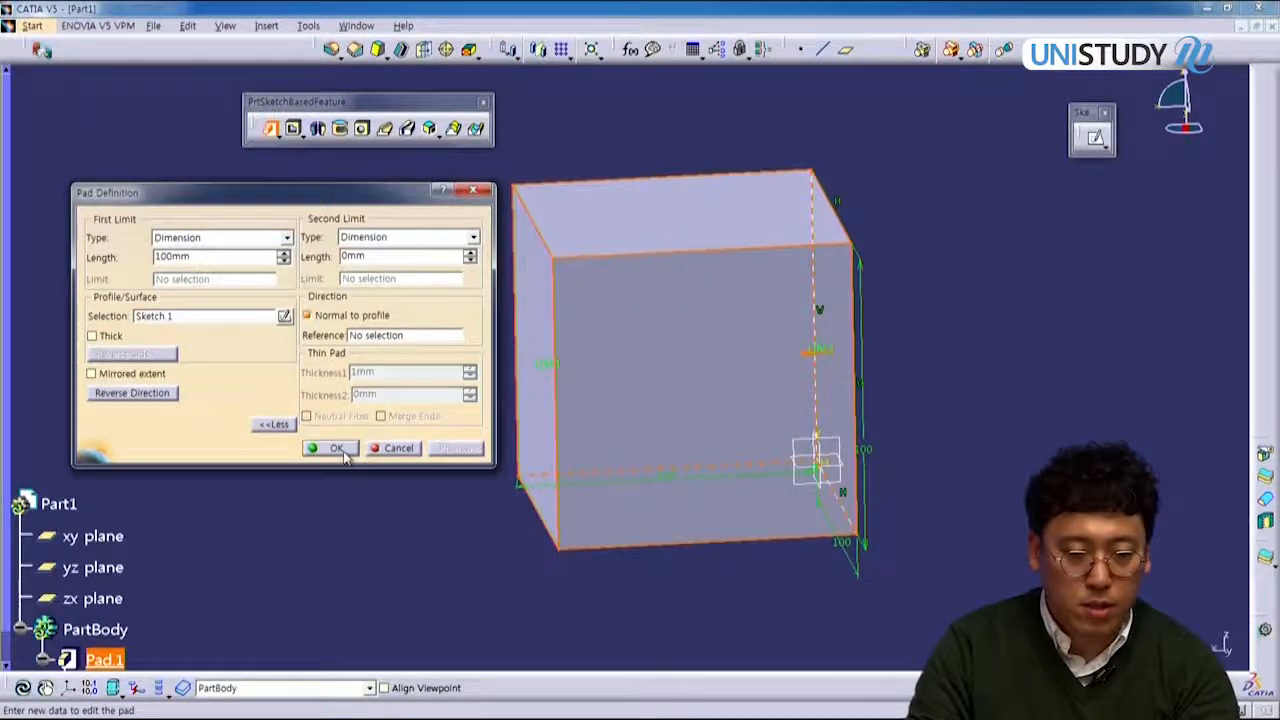
middle_click_drag(674, 397, 717, 400)
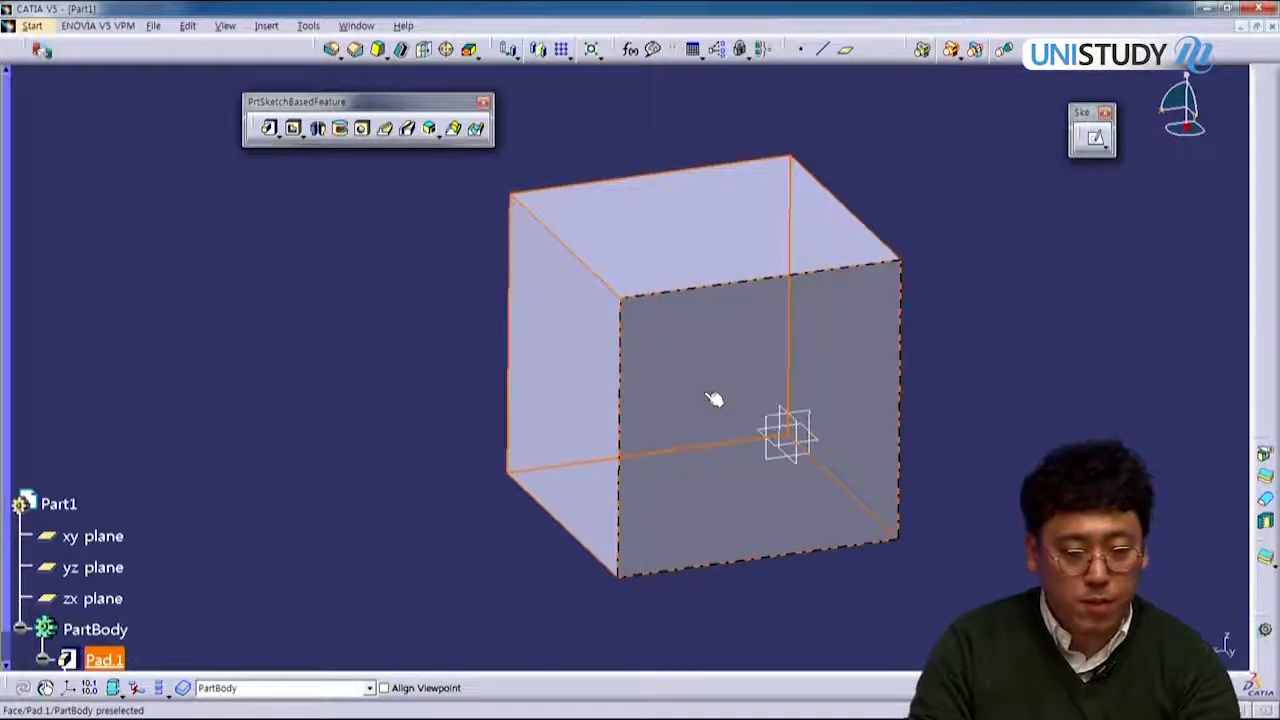
middle_click_drag(608, 486, 510, 420)
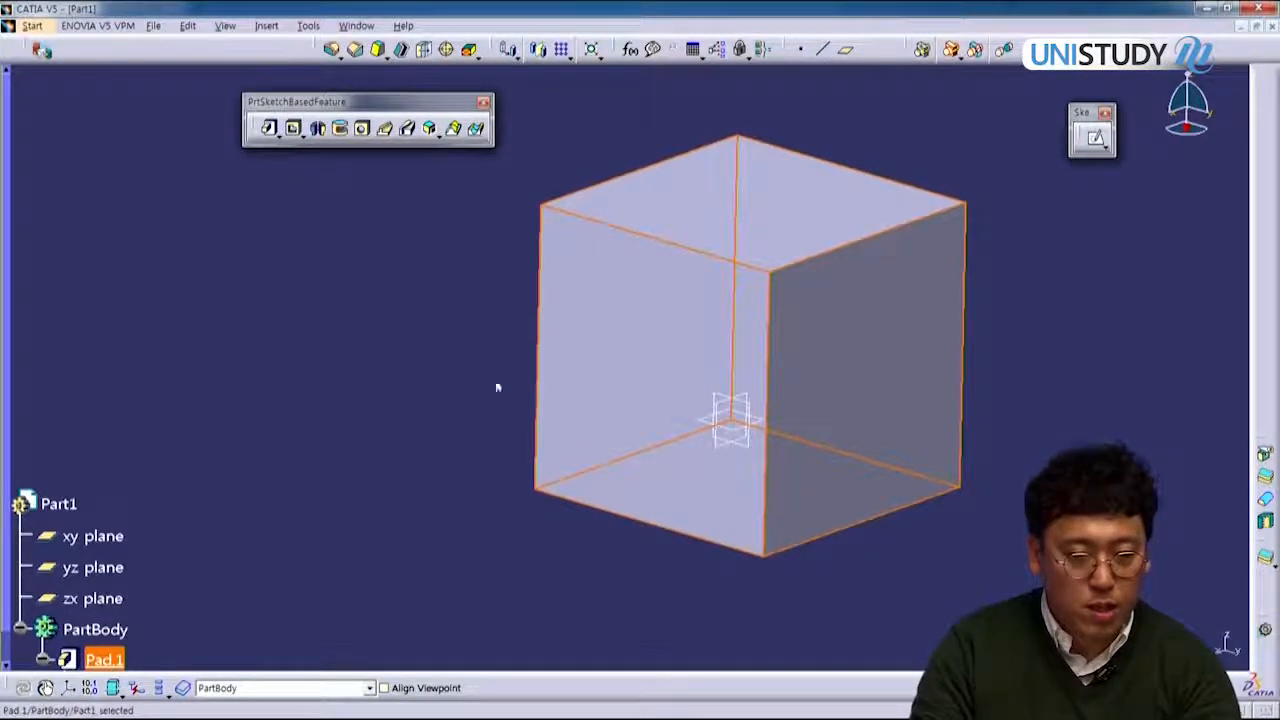
middle_click_drag(500, 314, 465, 418)
left_click(722, 248)
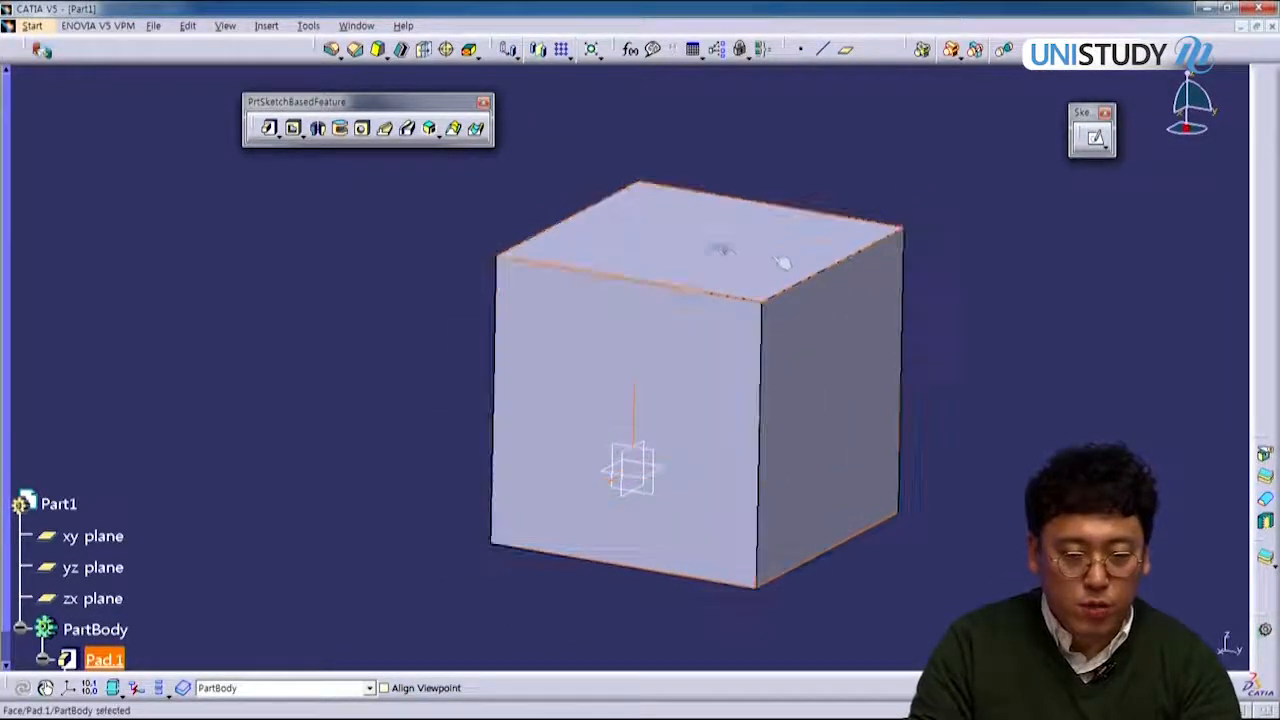
left_click(836, 376)
left_click(983, 457)
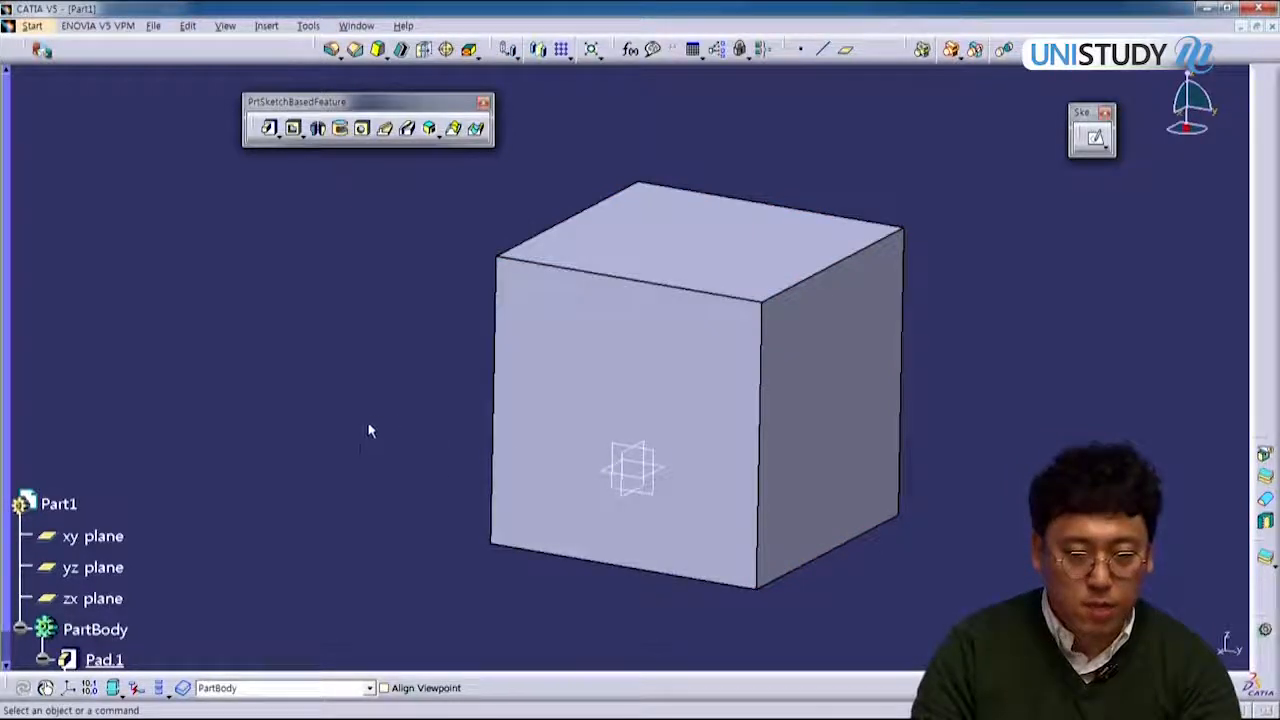
Step: Open a sketch on the cube's top face to view its orientation, and exit it without drawing
left_click_drag(1083, 113, 851, 105)
left_click(743, 220)
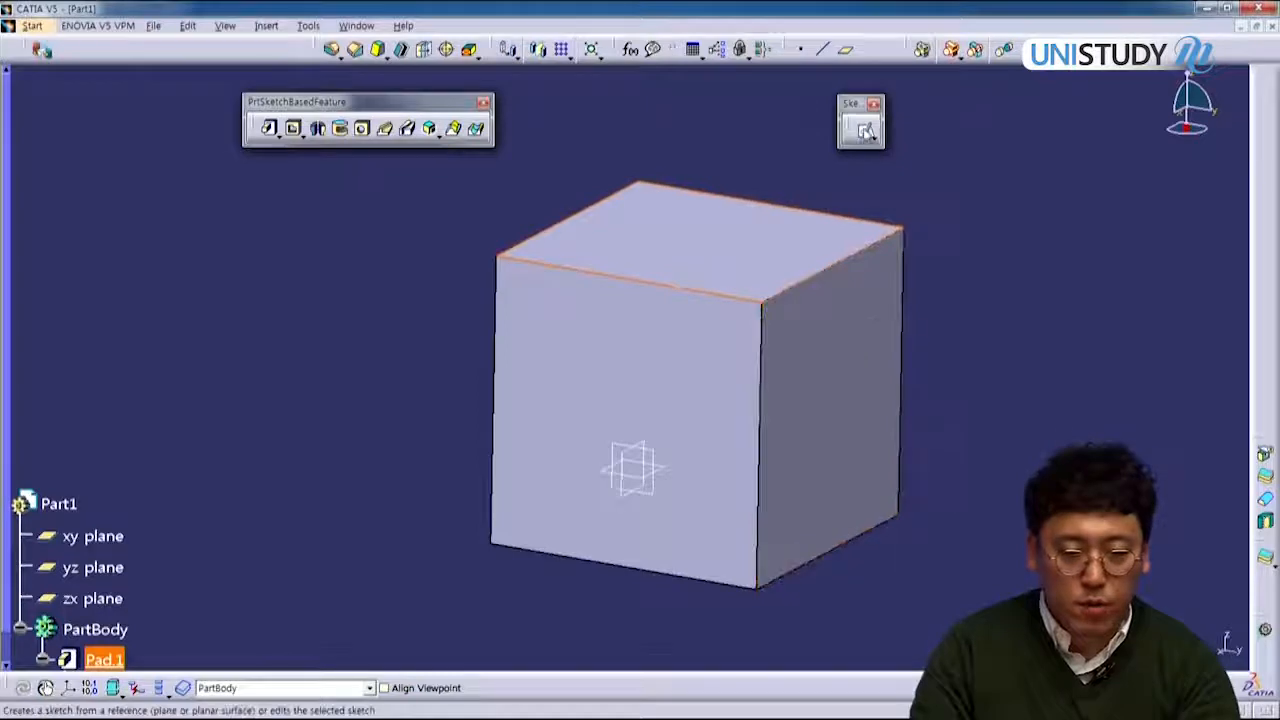
left_click(783, 241)
left_click(864, 128)
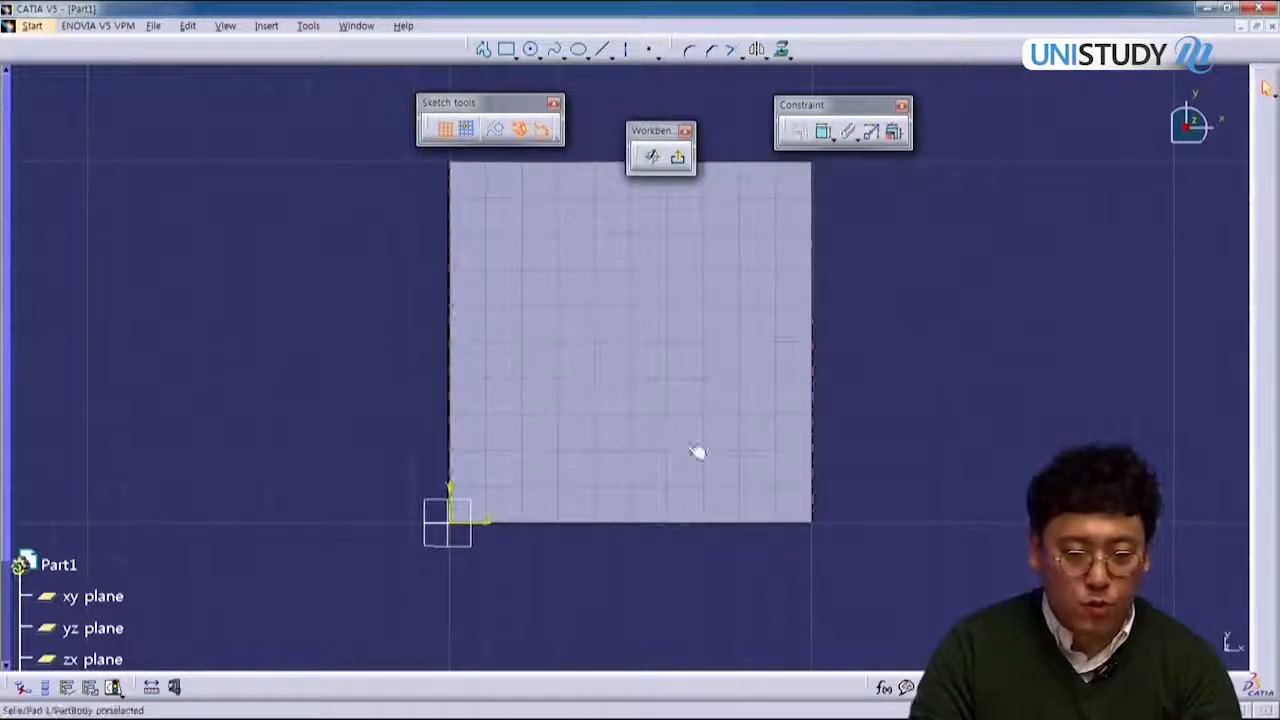
left_click(677, 158)
Step: Reopen a sketch on the same face from a rotated view to compare the axis orientation, and exit it empty
middle_click_drag(667, 372, 735, 484)
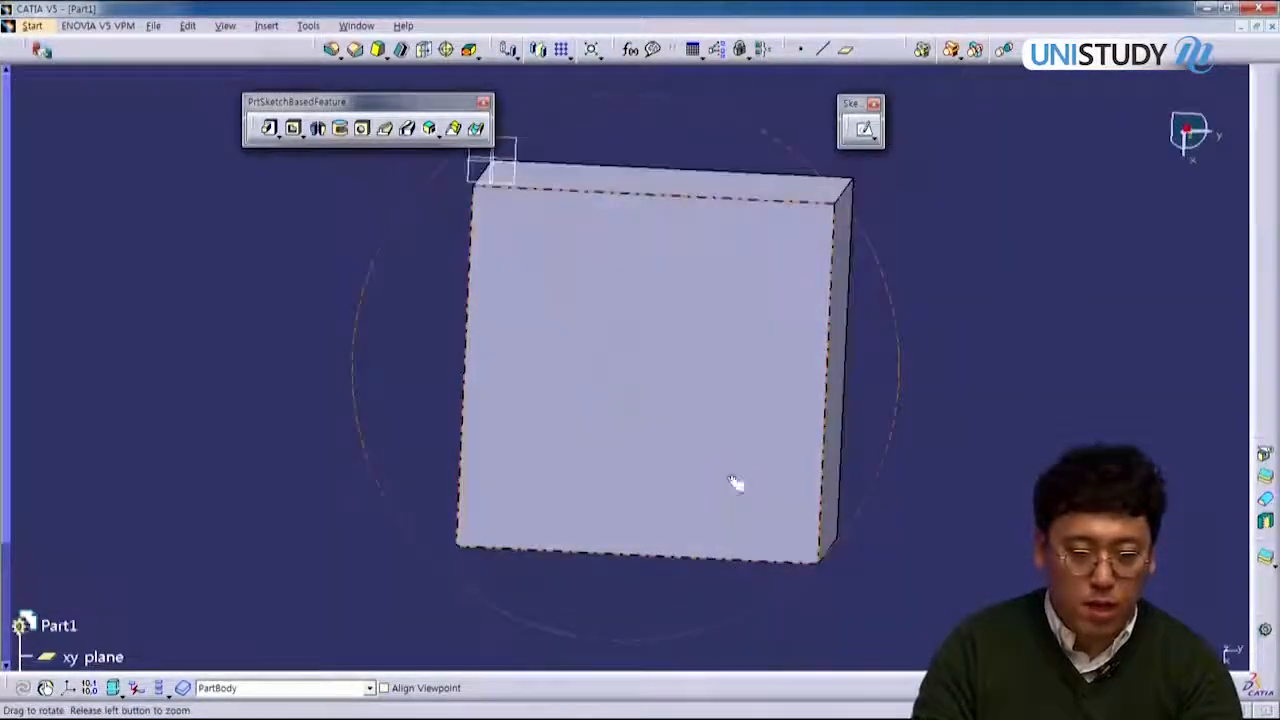
left_click(869, 132)
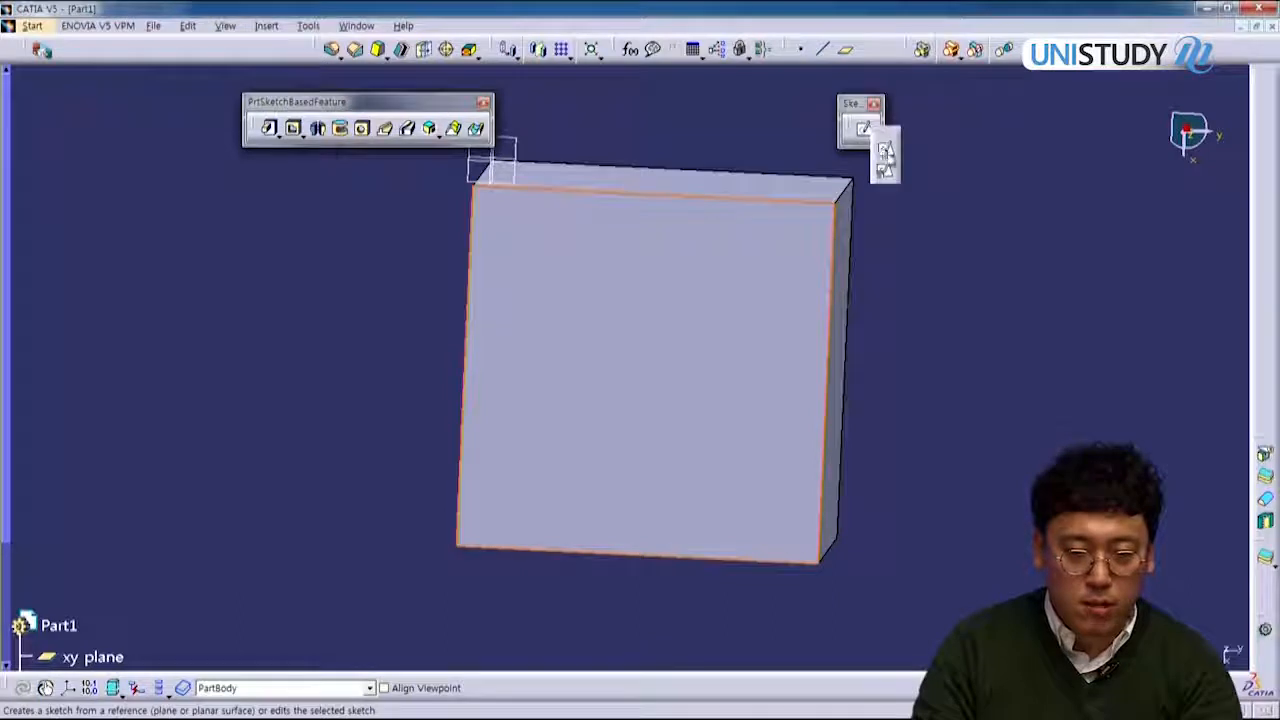
left_click(885, 150)
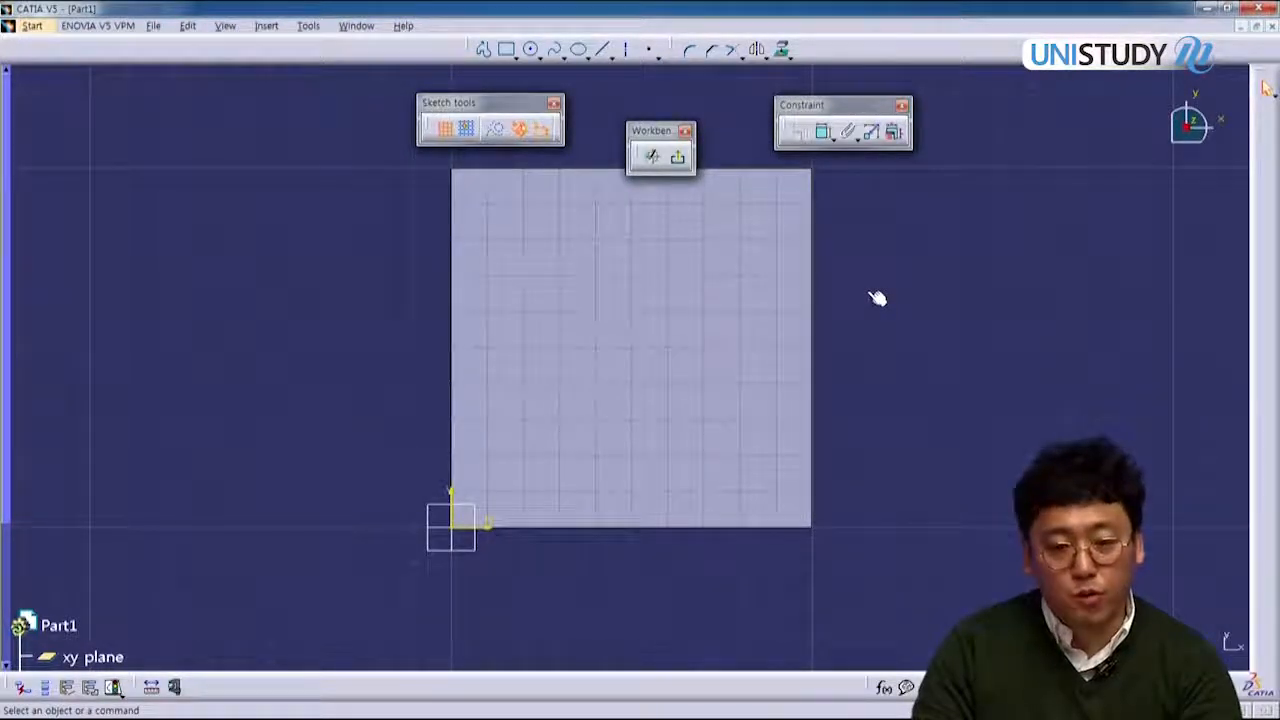
left_click(680, 160)
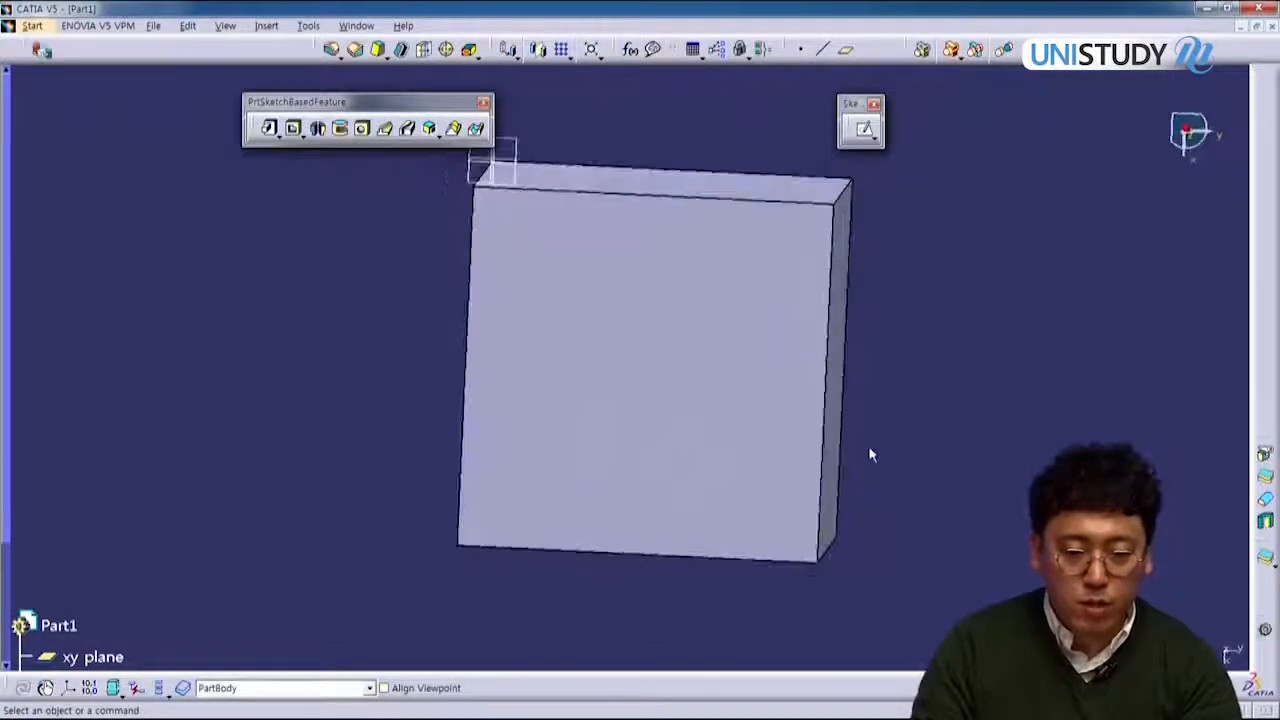
middle_click_drag(724, 386, 714, 437)
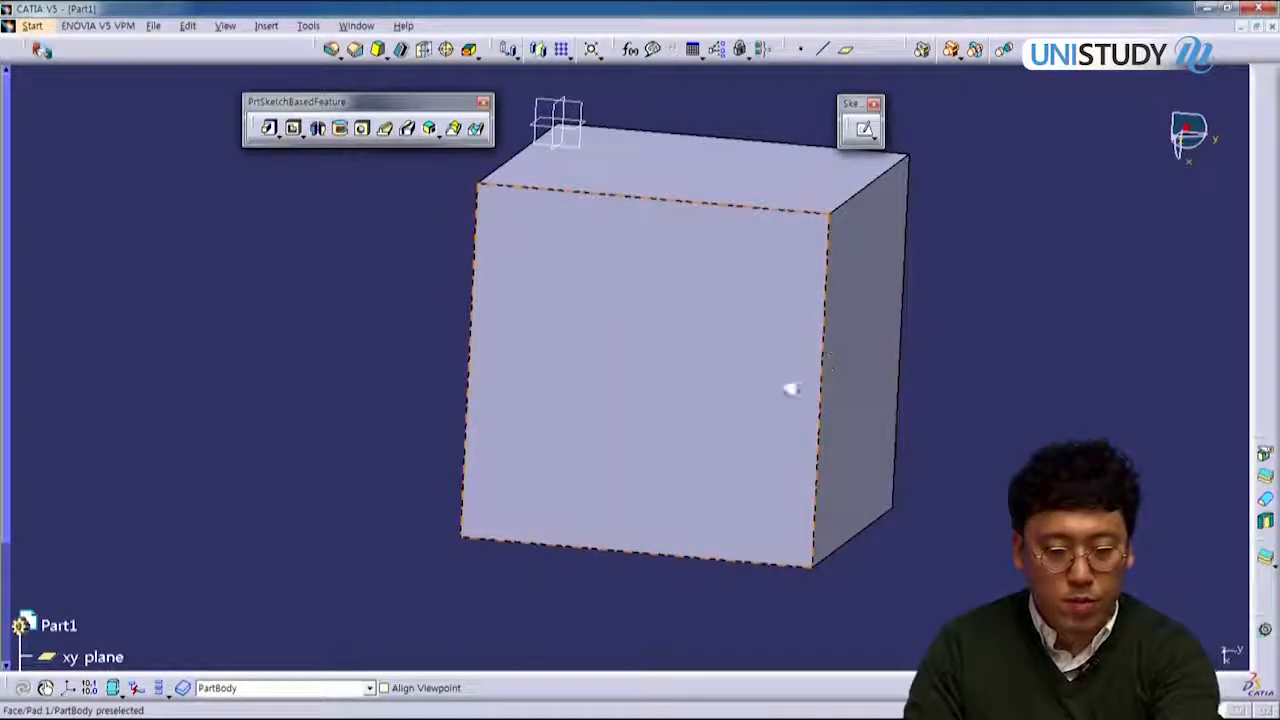
middle_click_drag(754, 371, 975, 352)
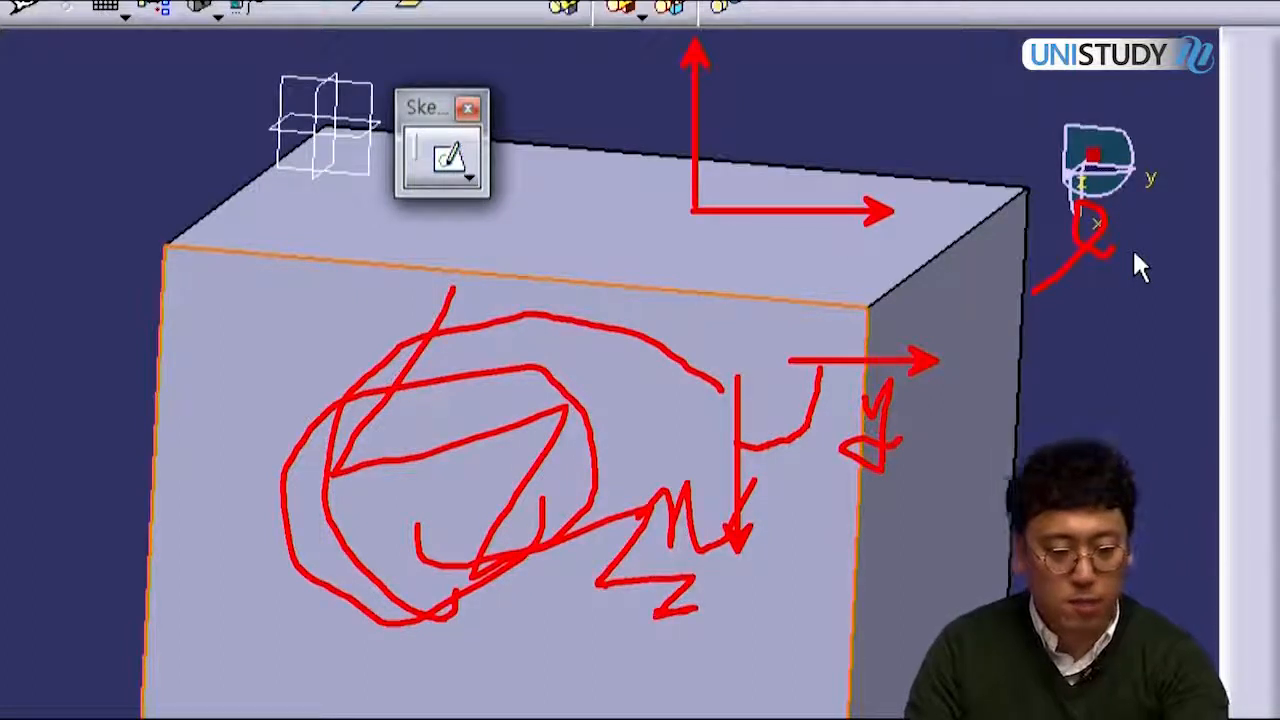
key("Escape")
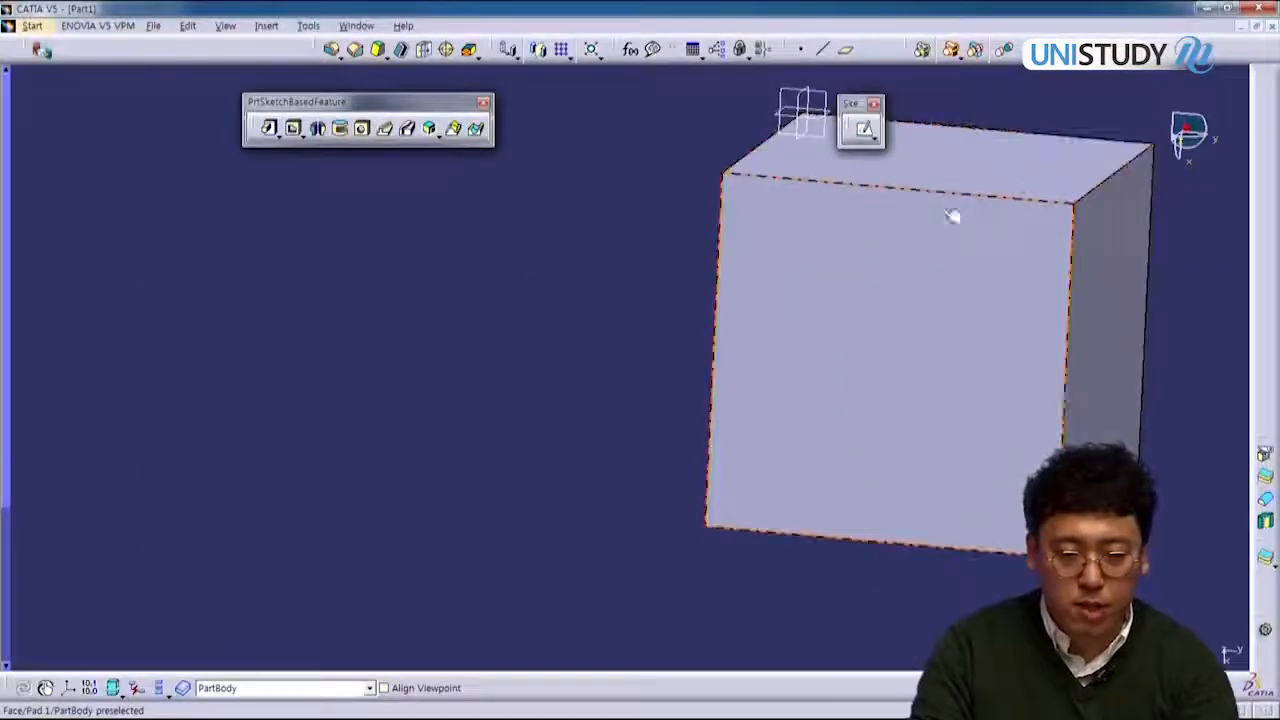
Step: Start a positioned sketch on the cube's top face and inspect the default H and V axis directions
mouse_move(952, 216)
middle_mouse_down()
mouse_move(883, 277)
mouse_move(720, 320)
mouse_move(806, 289)
mouse_move(707, 341)
mouse_move(722, 334)
middle_mouse_up()
left_click(876, 141)
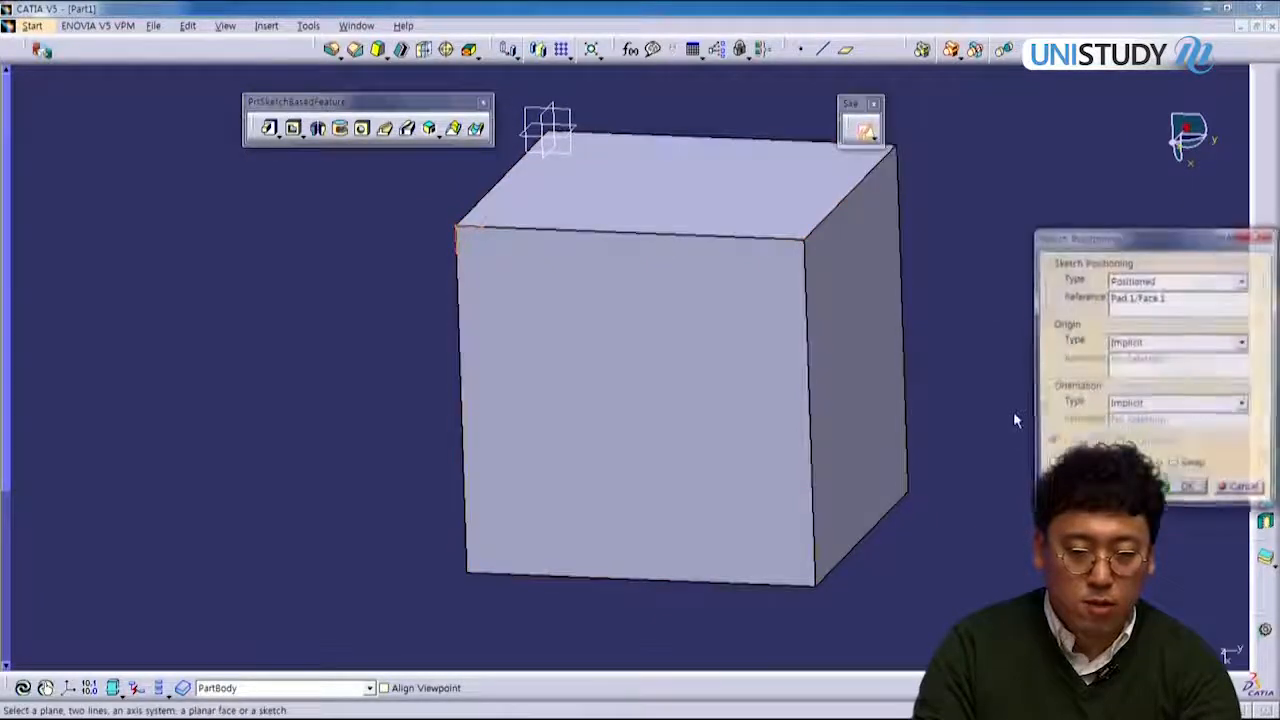
mouse_move(1127, 237)
left_mouse_down()
mouse_move(970, 245)
mouse_move(358, 203)
left_mouse_up()
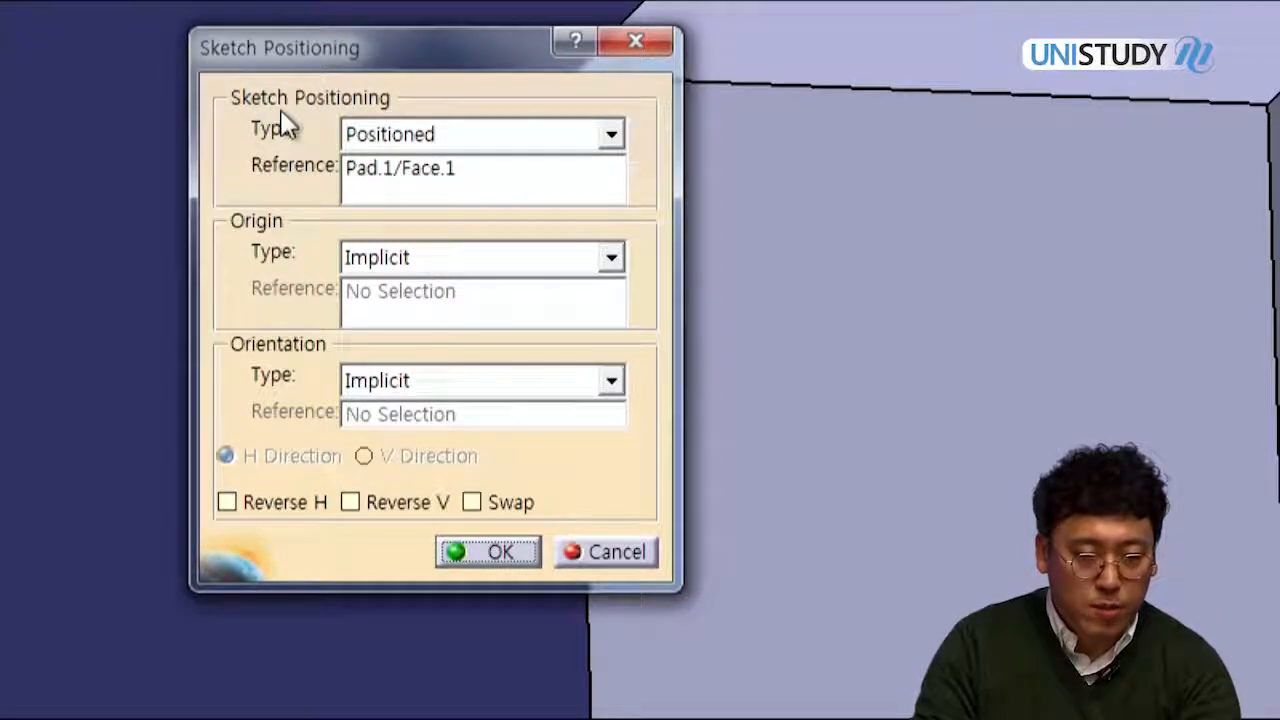
left_click(447, 182)
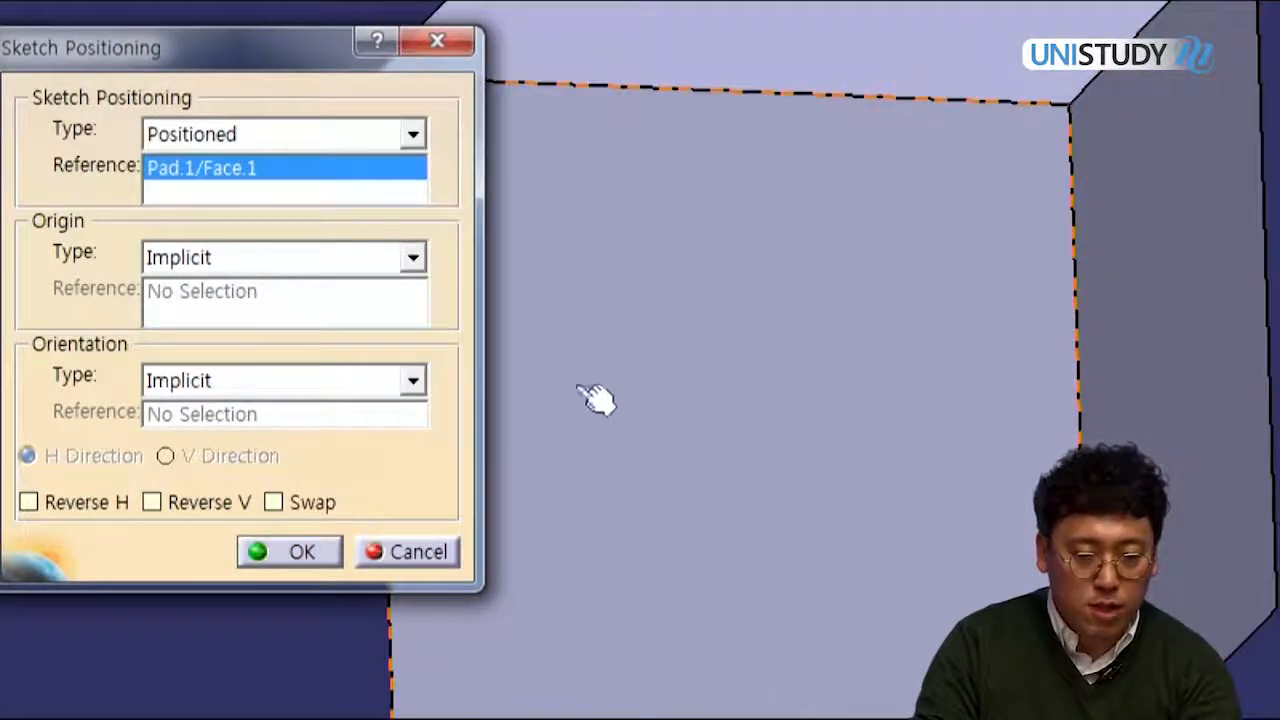
middle_click_drag(714, 229, 726, 349)
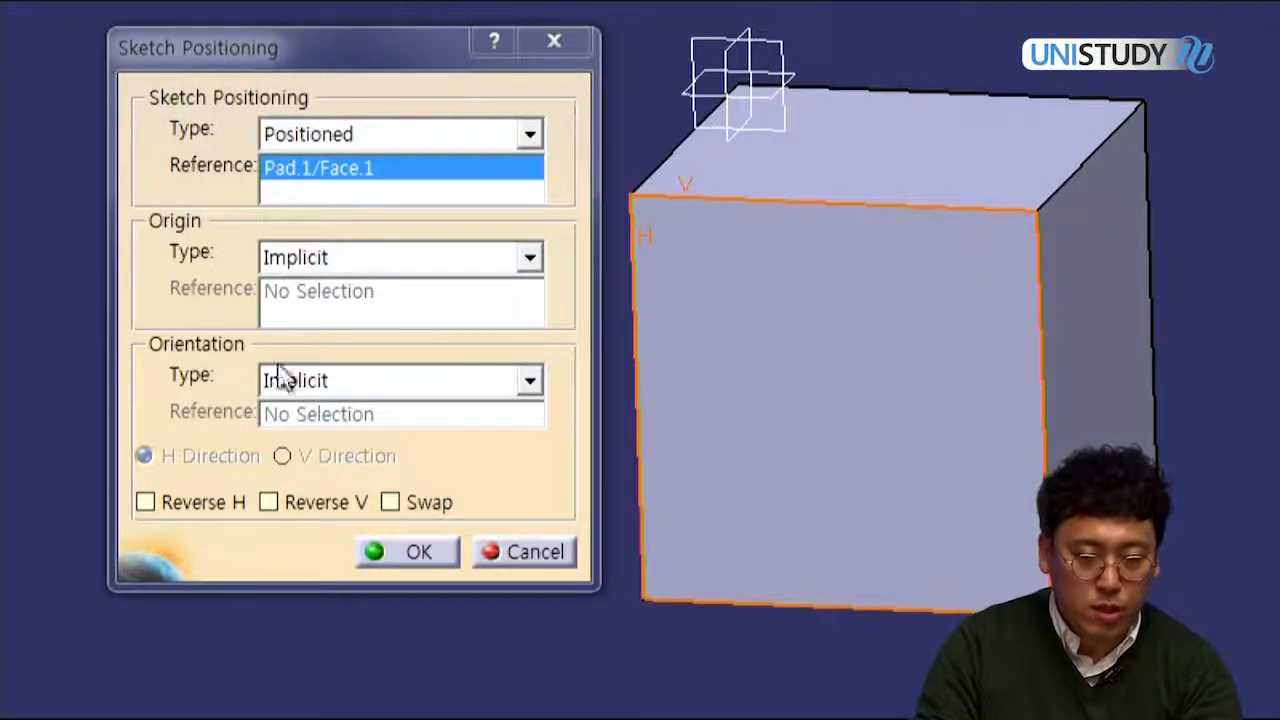
mouse_move(720, 400)
middle_mouse_down()
mouse_move(700, 400)
mouse_move(757, 491)
middle_mouse_up()
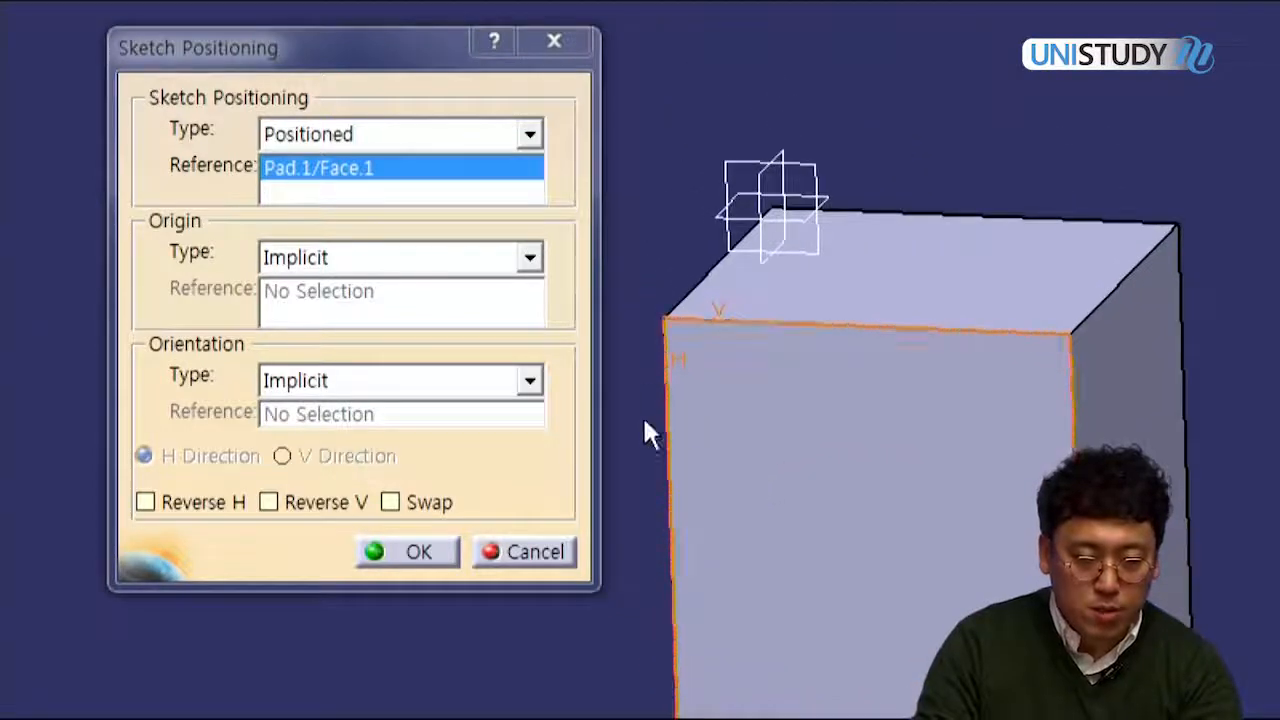
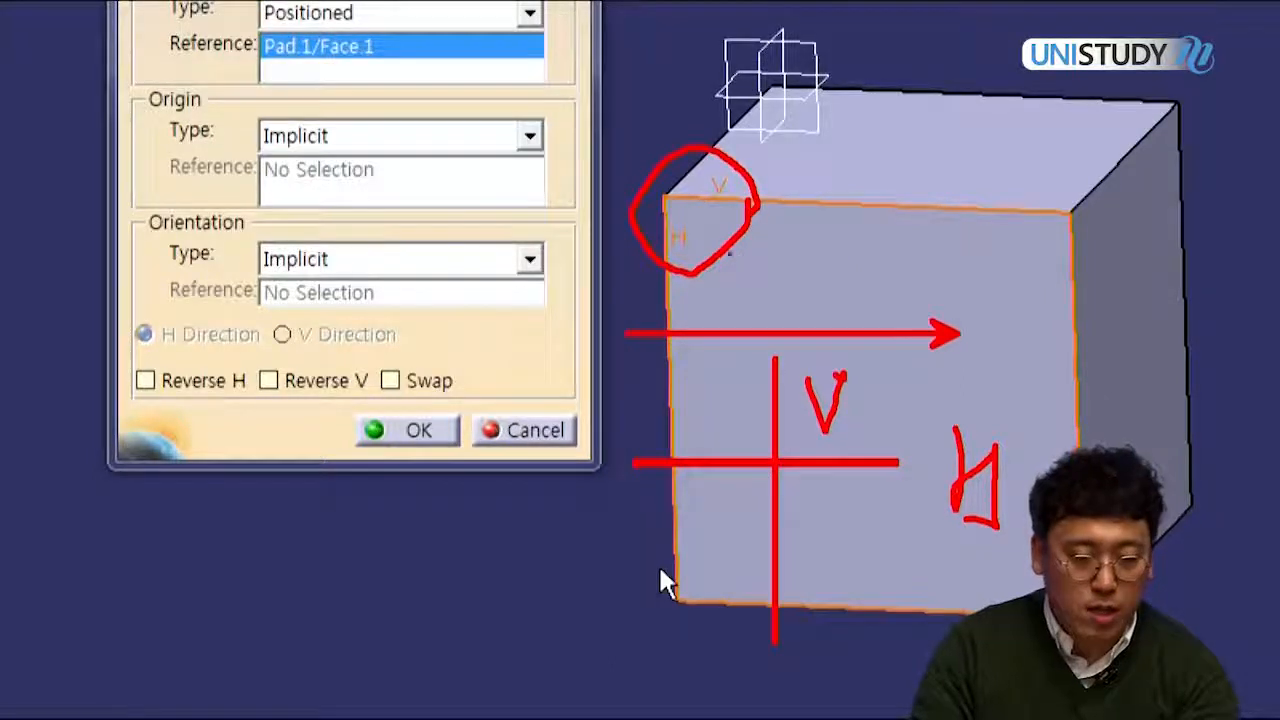
Step: Swap the sketch's H and V axes, reverse the V direction, and enter the positioned sketch
left_click(420, 382)
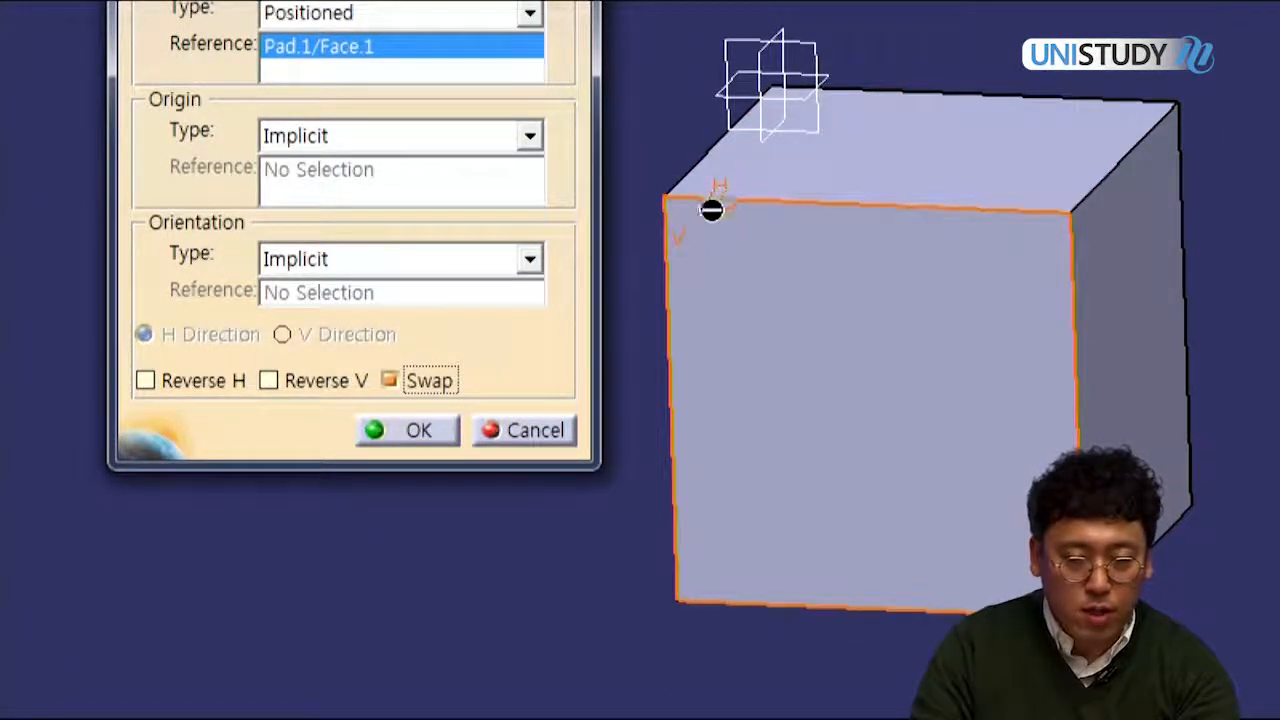
left_click(340, 388)
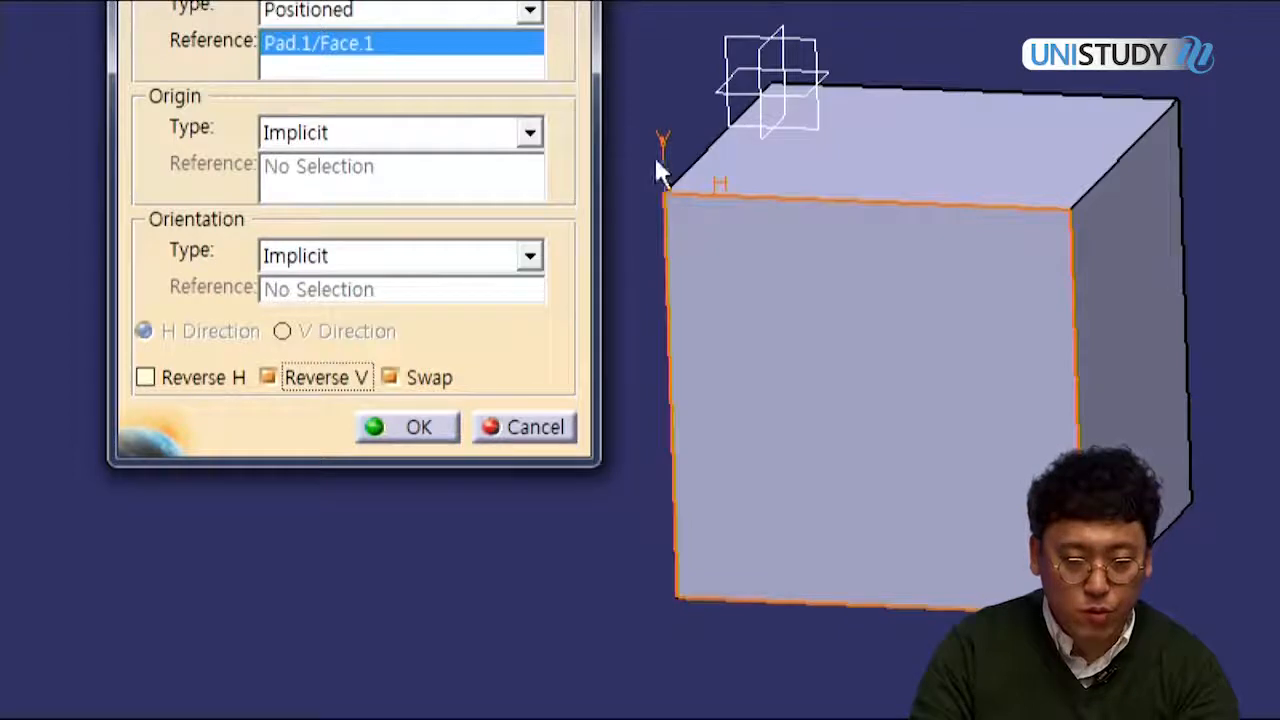
middle_click_drag(744, 392, 985, 410)
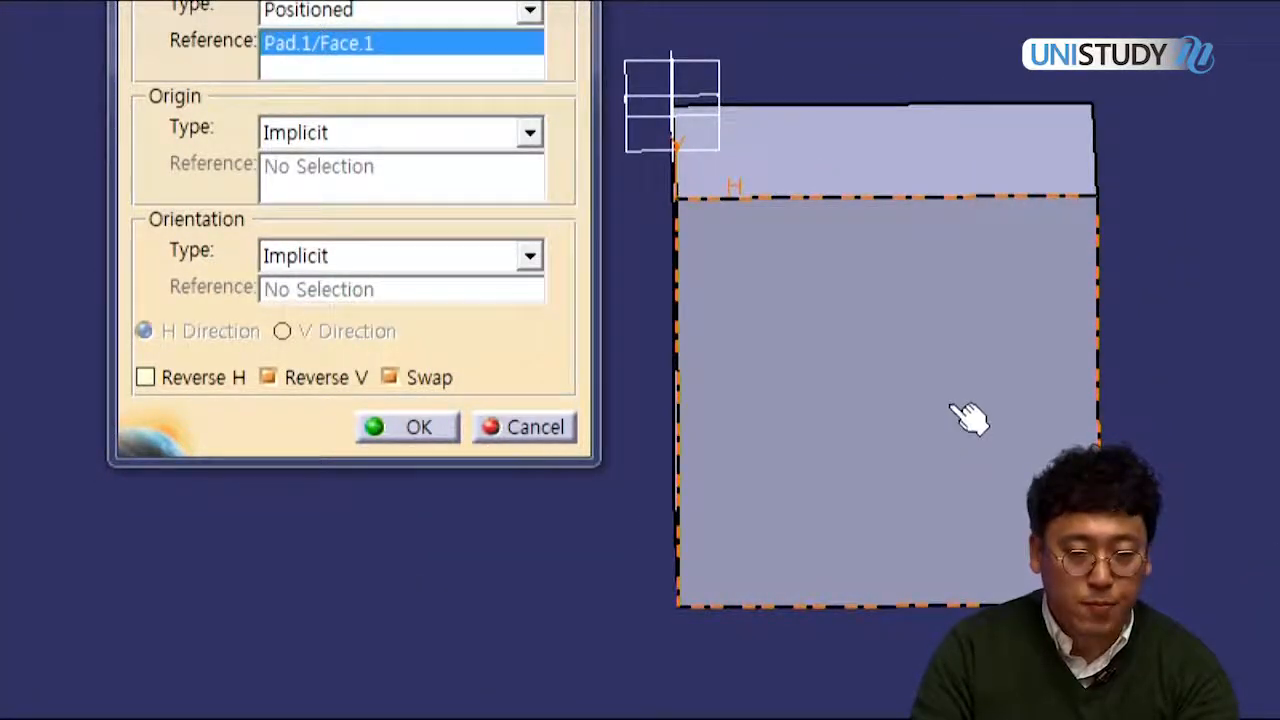
left_click(446, 431)
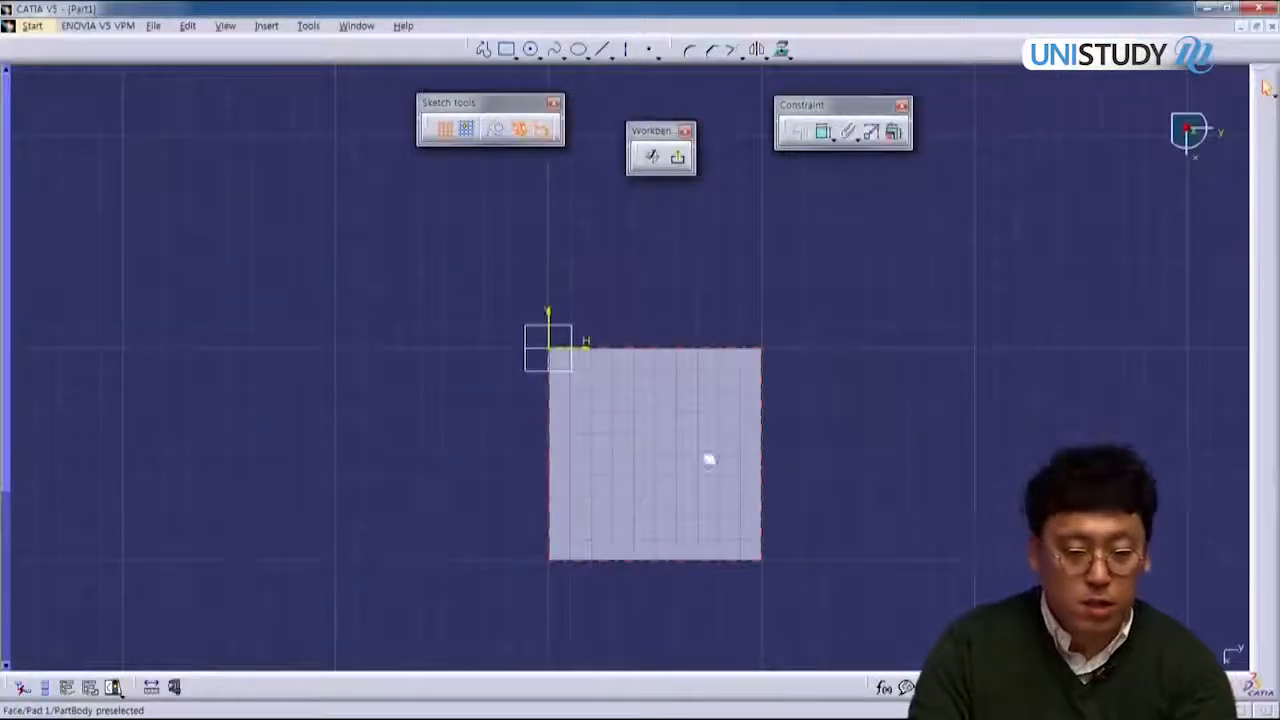
mouse_move(709, 460)
middle_mouse_down()
mouse_move(677, 391)
mouse_move(683, 334)
middle_mouse_up()
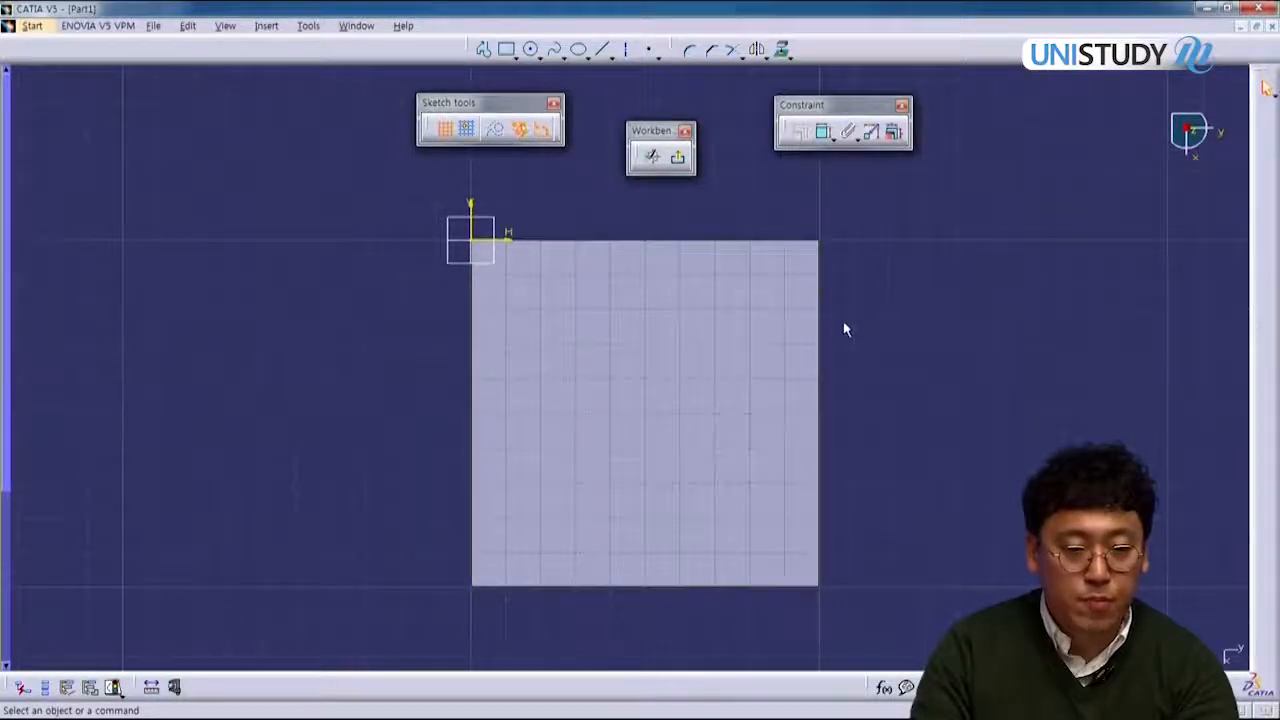
Step: Draw a circle near the middle of the square face and constrain its radius to 25 mm
mouse_move(659, 132)
left_mouse_down()
mouse_move(687, 111)
mouse_move(653, 108)
left_mouse_up()
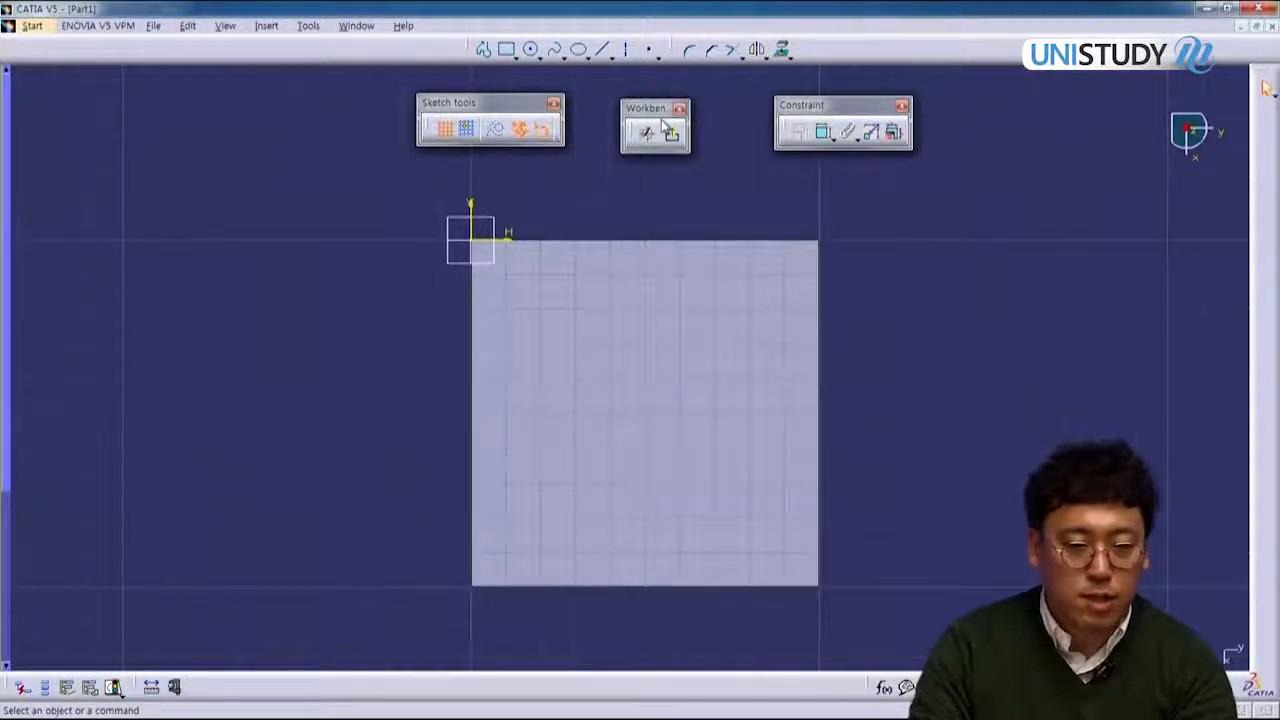
left_click(533, 50)
left_click(645, 413)
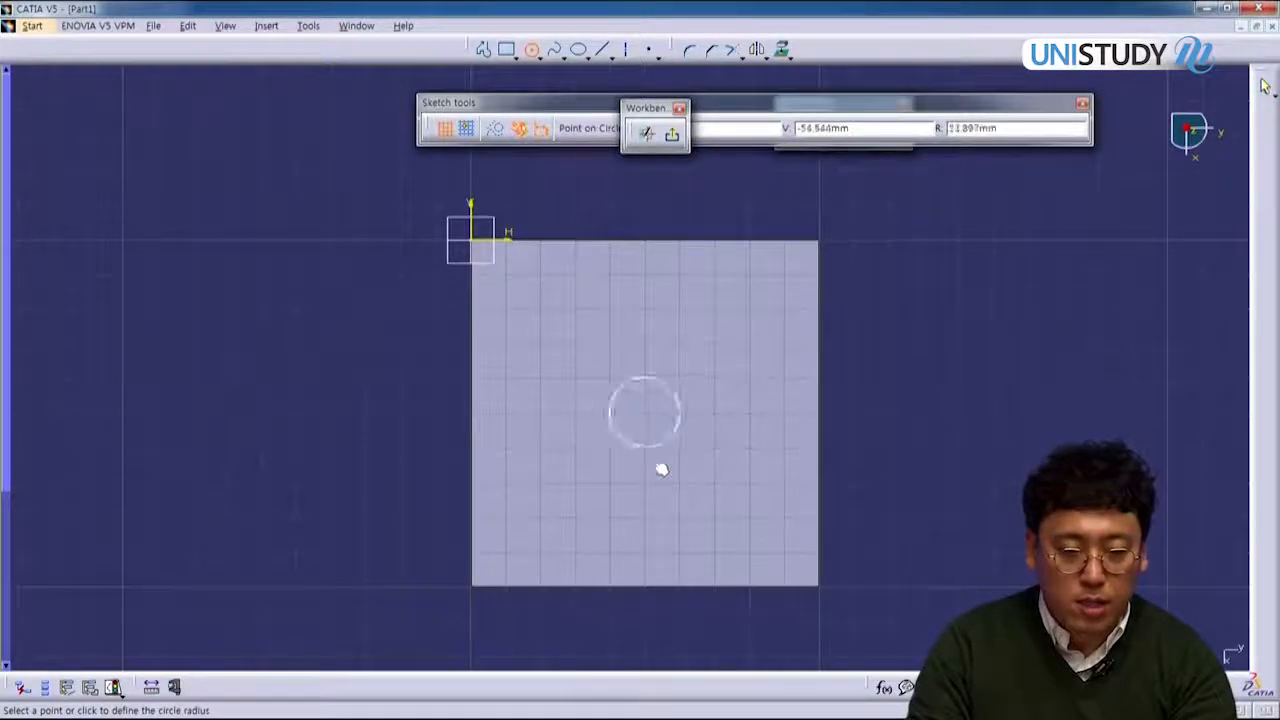
left_click(662, 510)
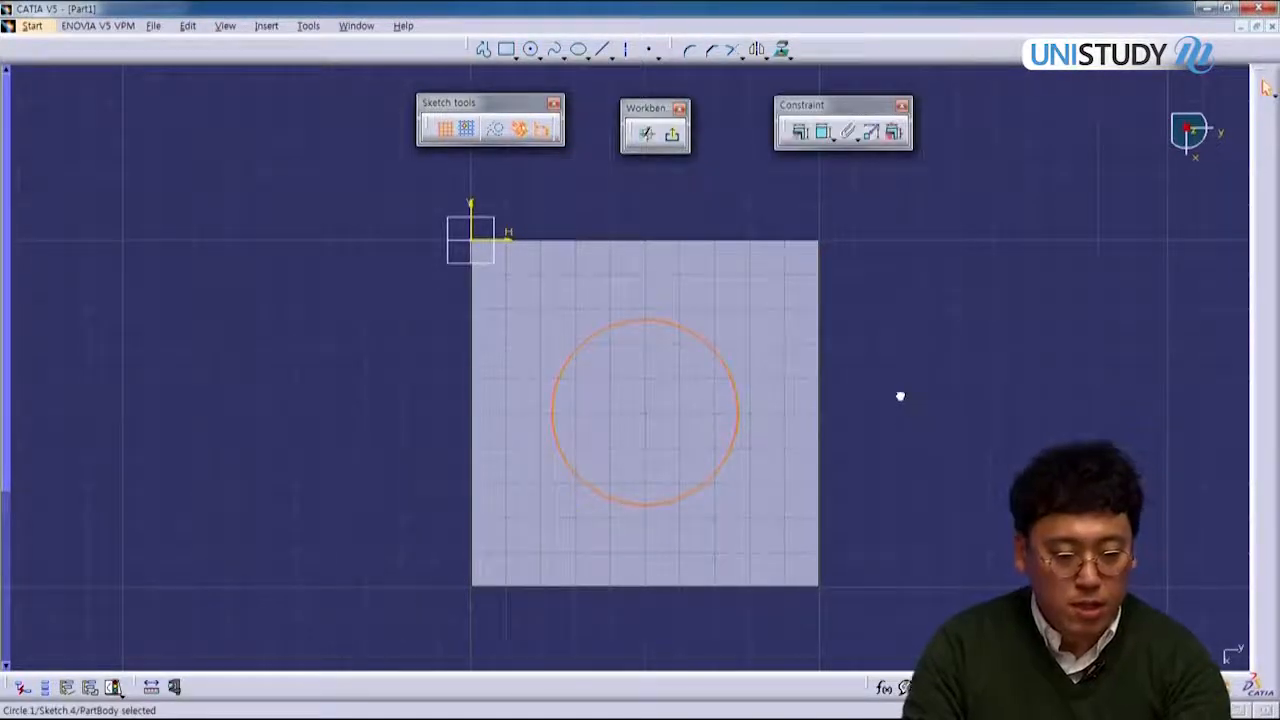
left_click(898, 321)
double_click(890, 316)
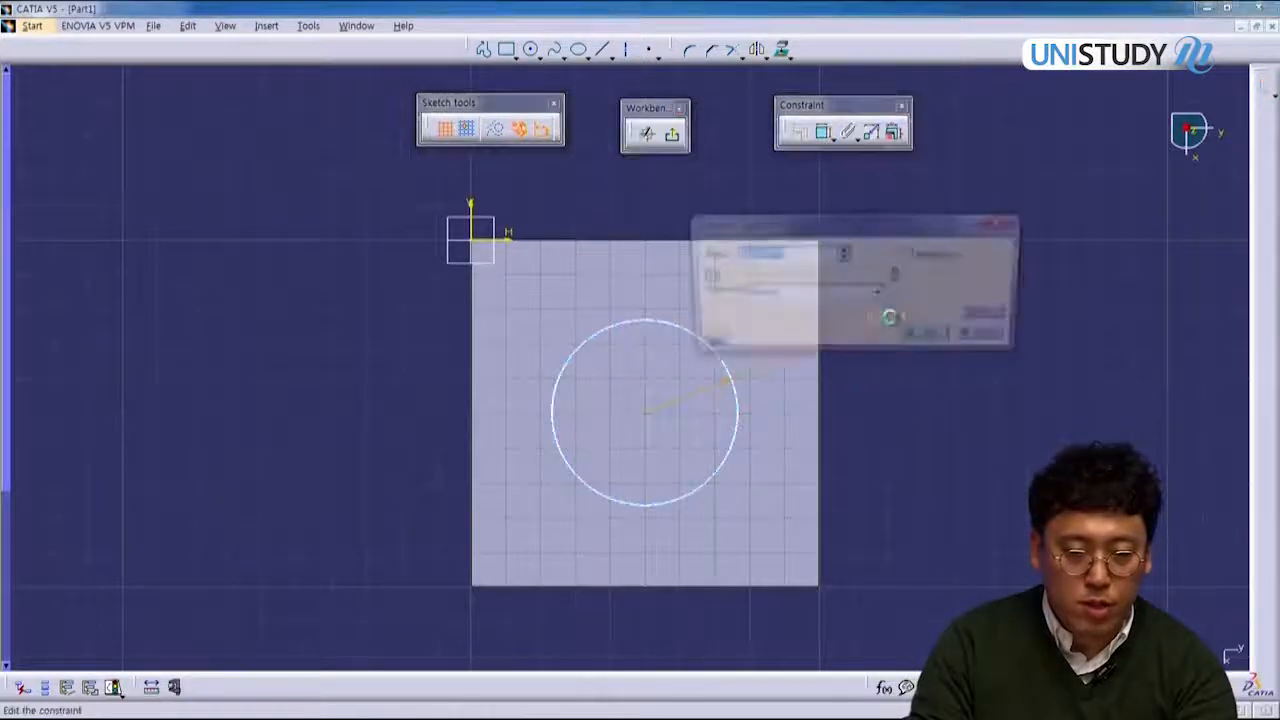
type("25")
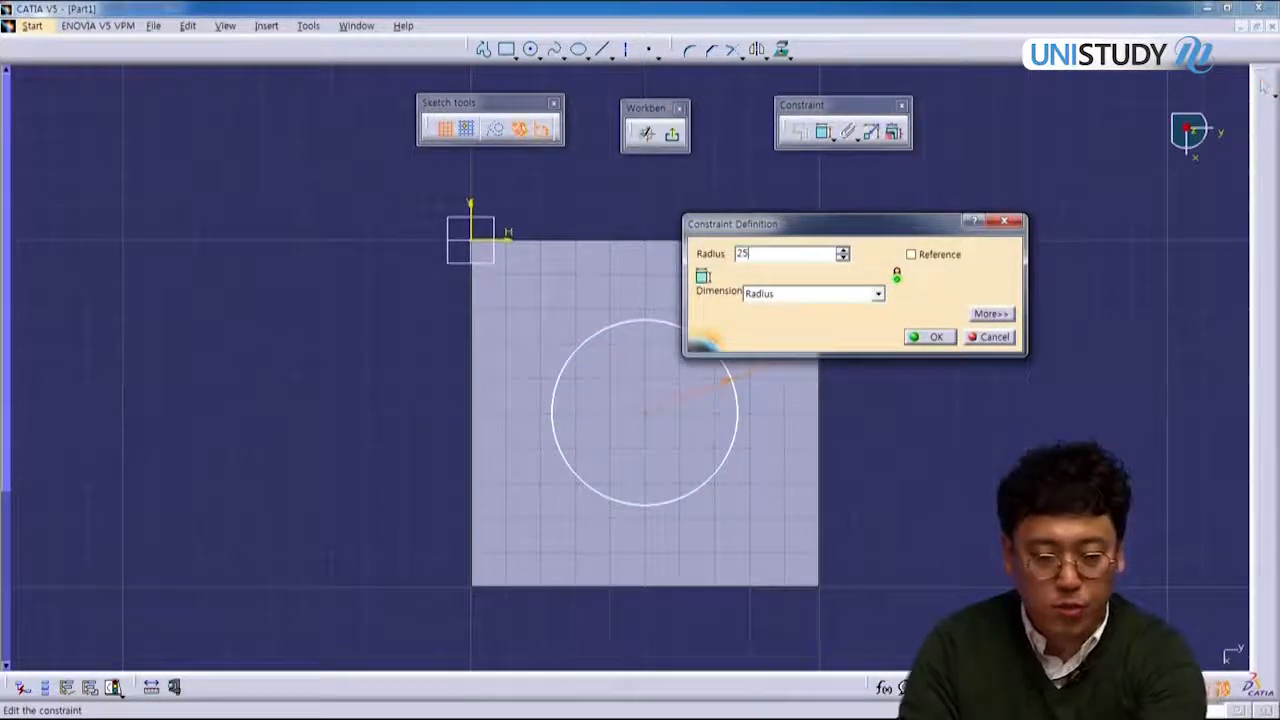
key("Return")
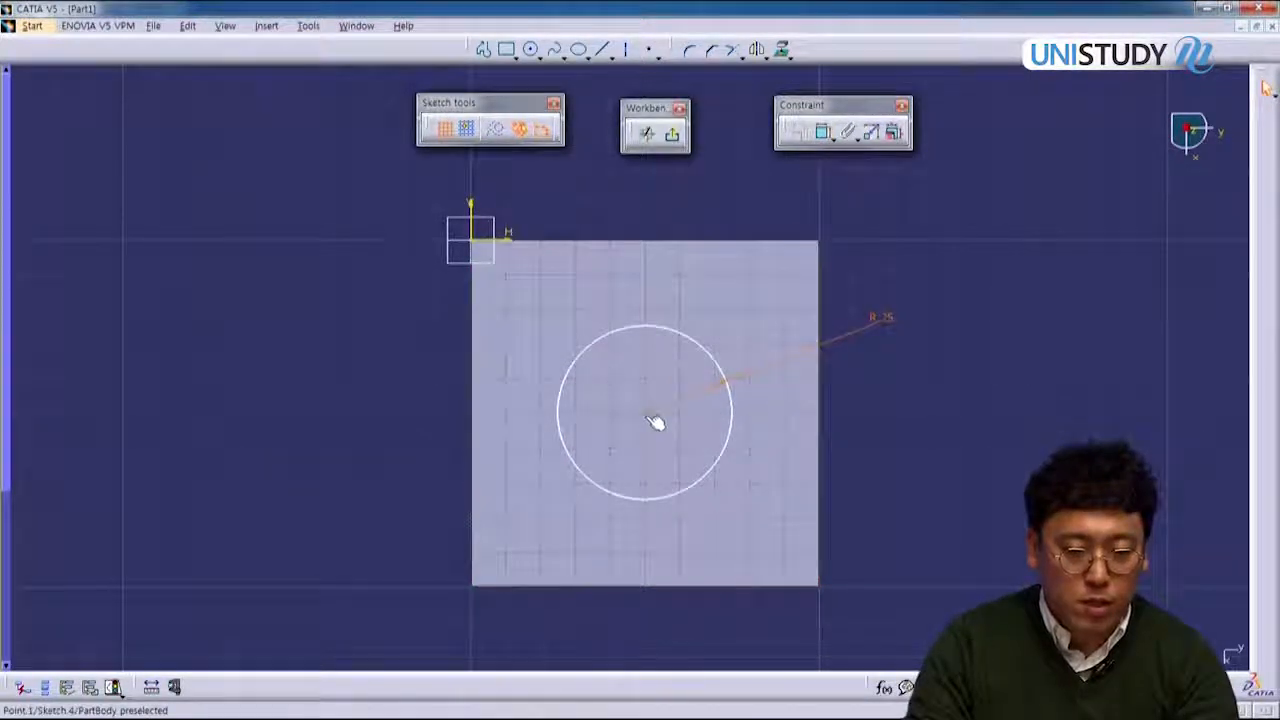
Step: Constrain the circle's centre at 50 mm from the sketch's horizontal axis
mouse_move(658, 338)
left_mouse_down()
mouse_move(654, 326)
mouse_move(623, 360)
mouse_move(663, 297)
mouse_move(659, 330)
left_mouse_up()
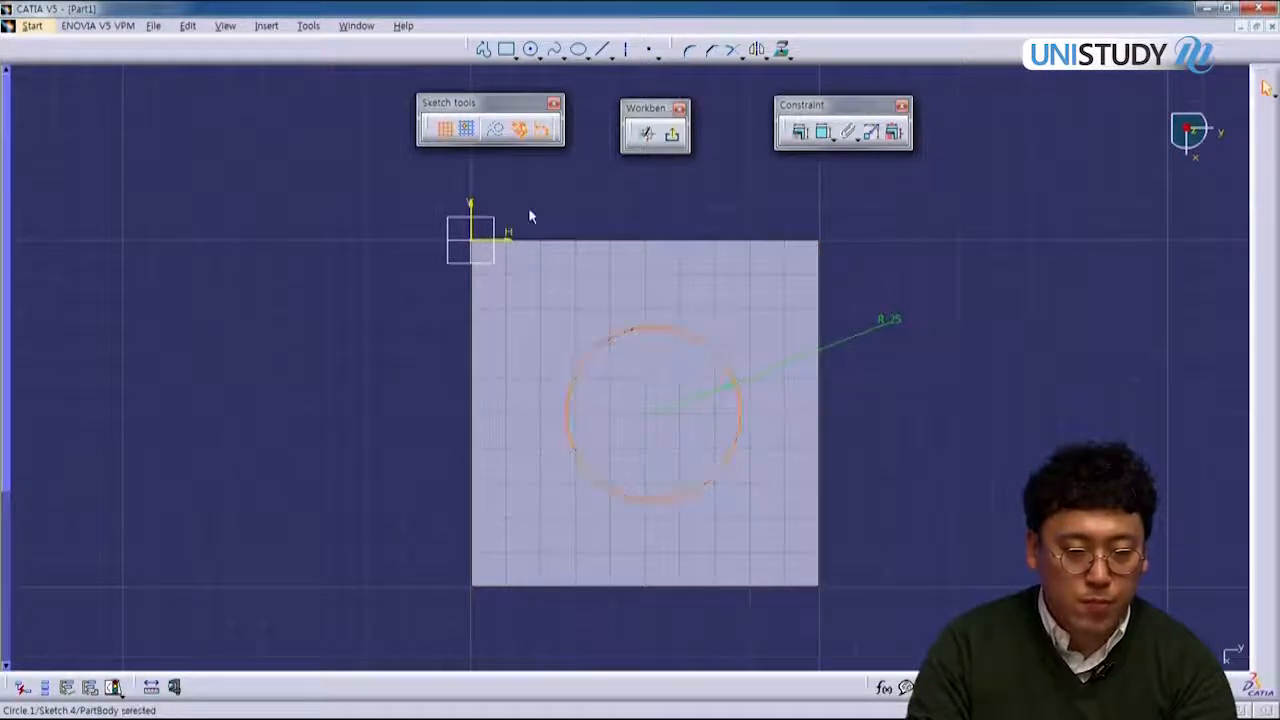
left_click(516, 239)
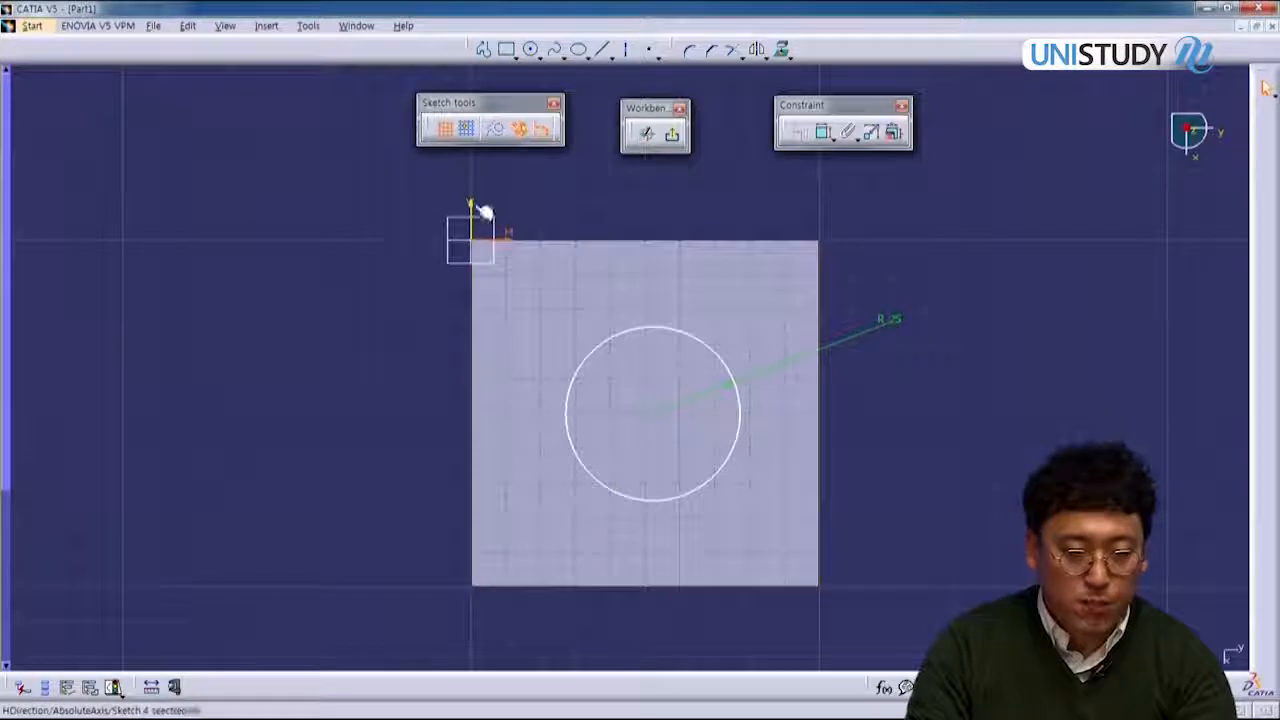
left_click(656, 414)
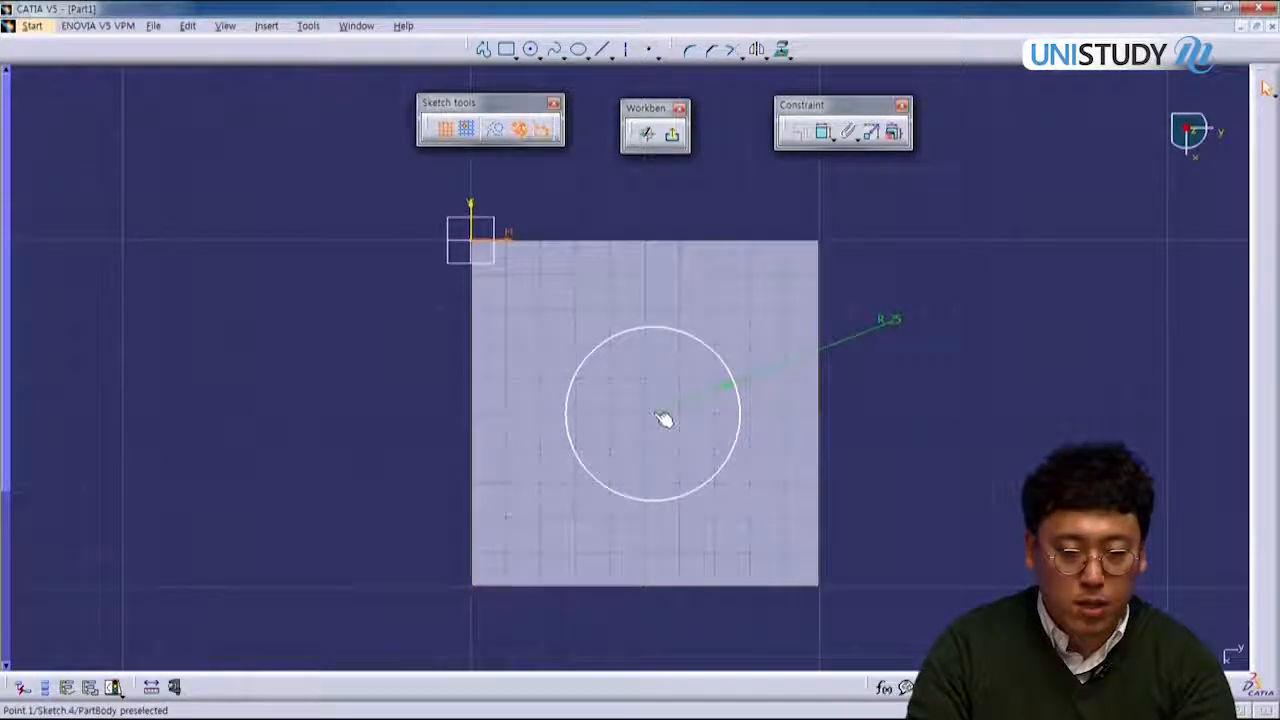
left_click(500, 238)
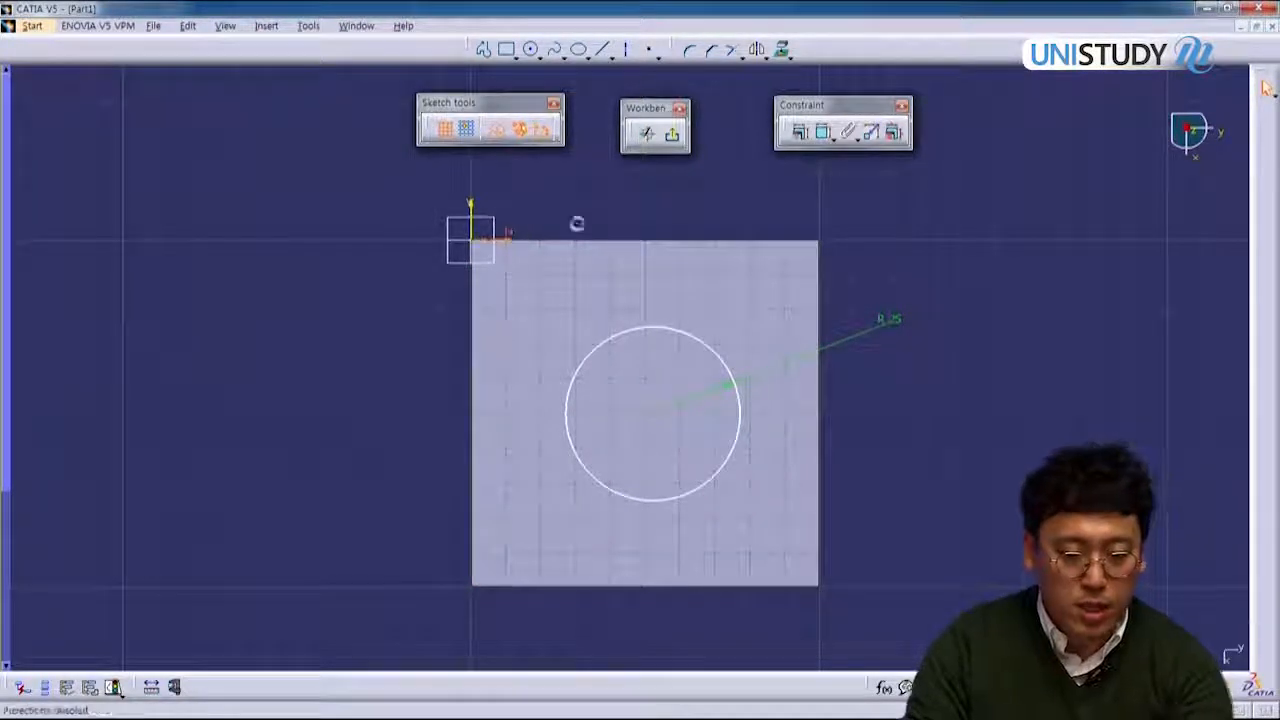
double_click(844, 190)
key("Return")
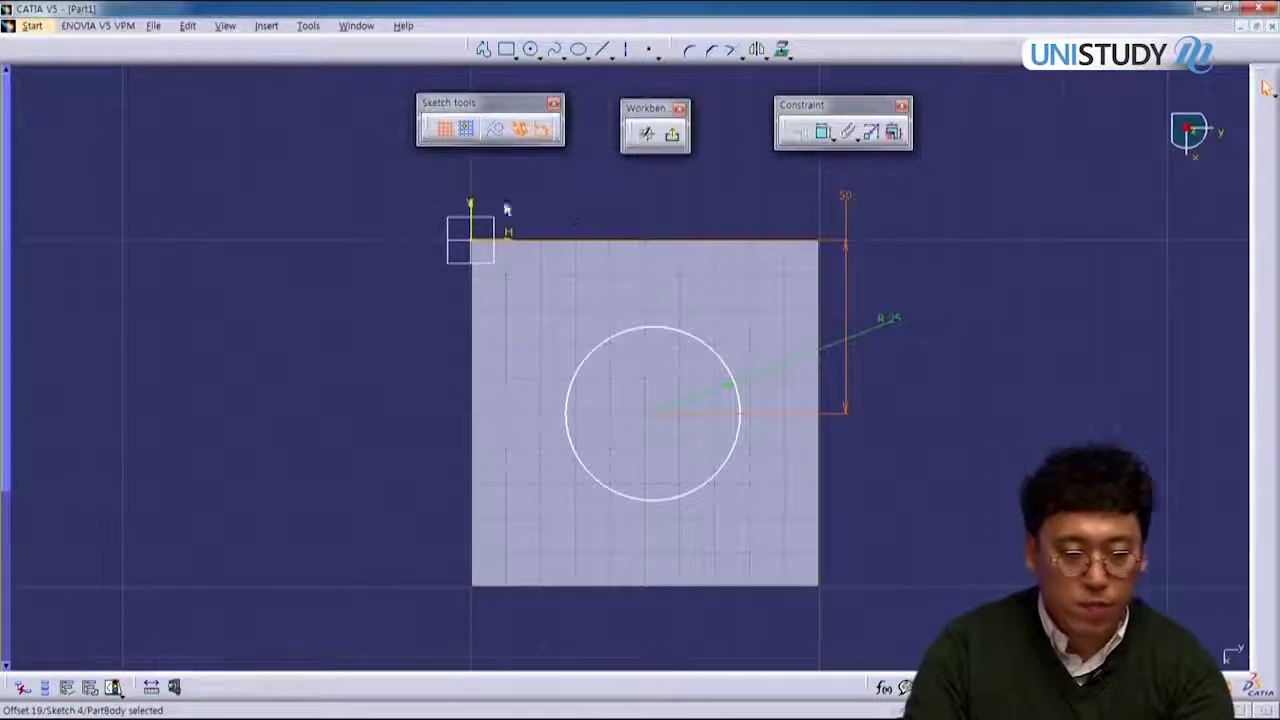
Step: Constrain the circle's centre at 50 mm from the sketch's vertical axis
left_click(476, 212)
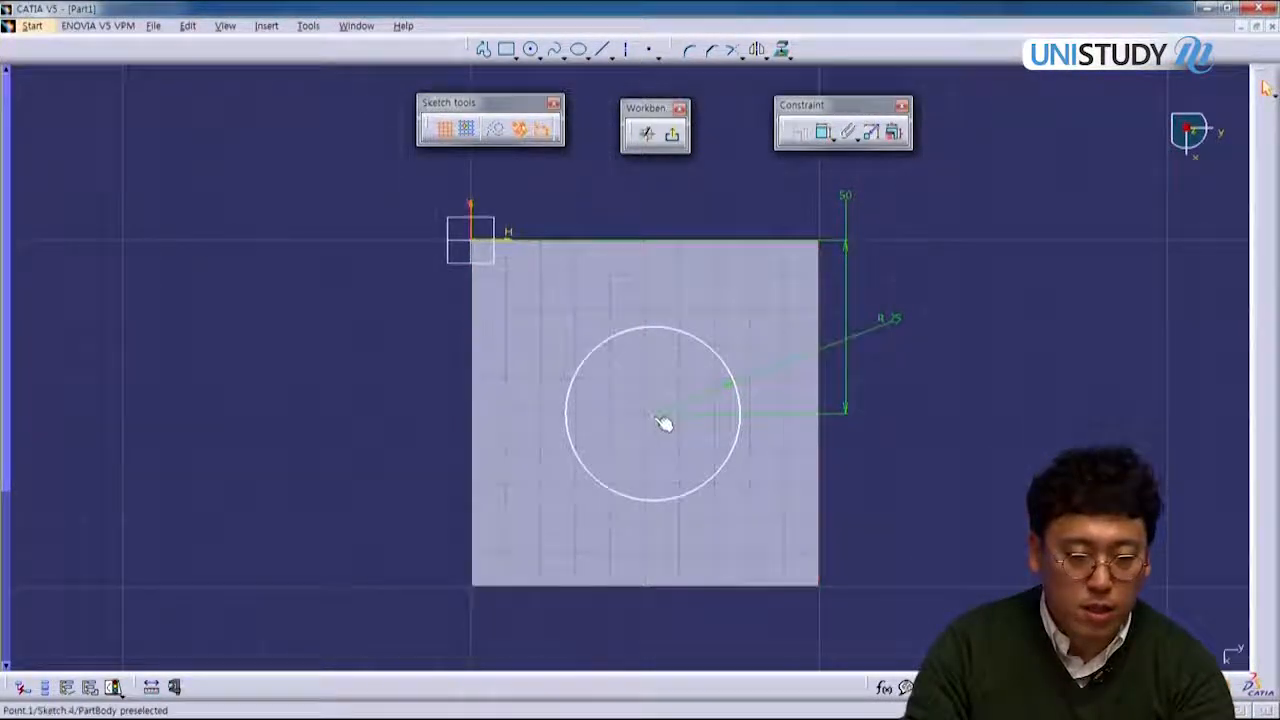
left_click(701, 481)
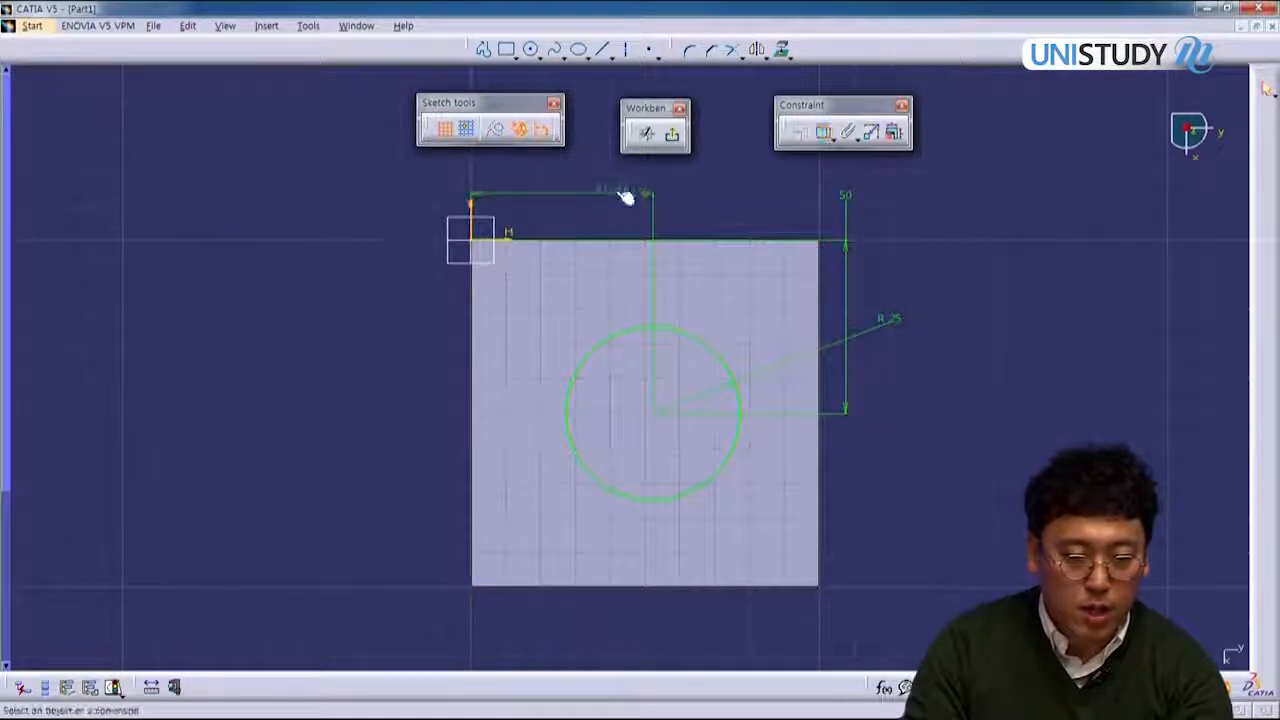
left_click(610, 190)
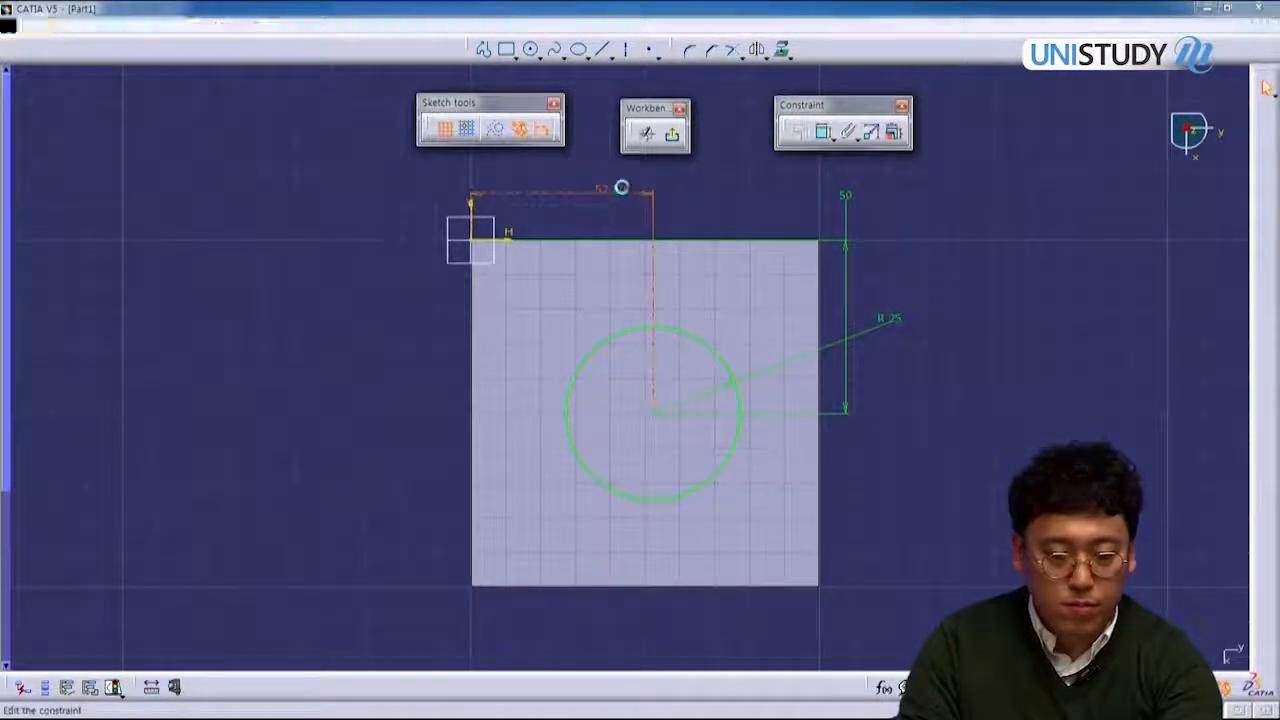
double_click(621, 187)
type("50")
key("Return")
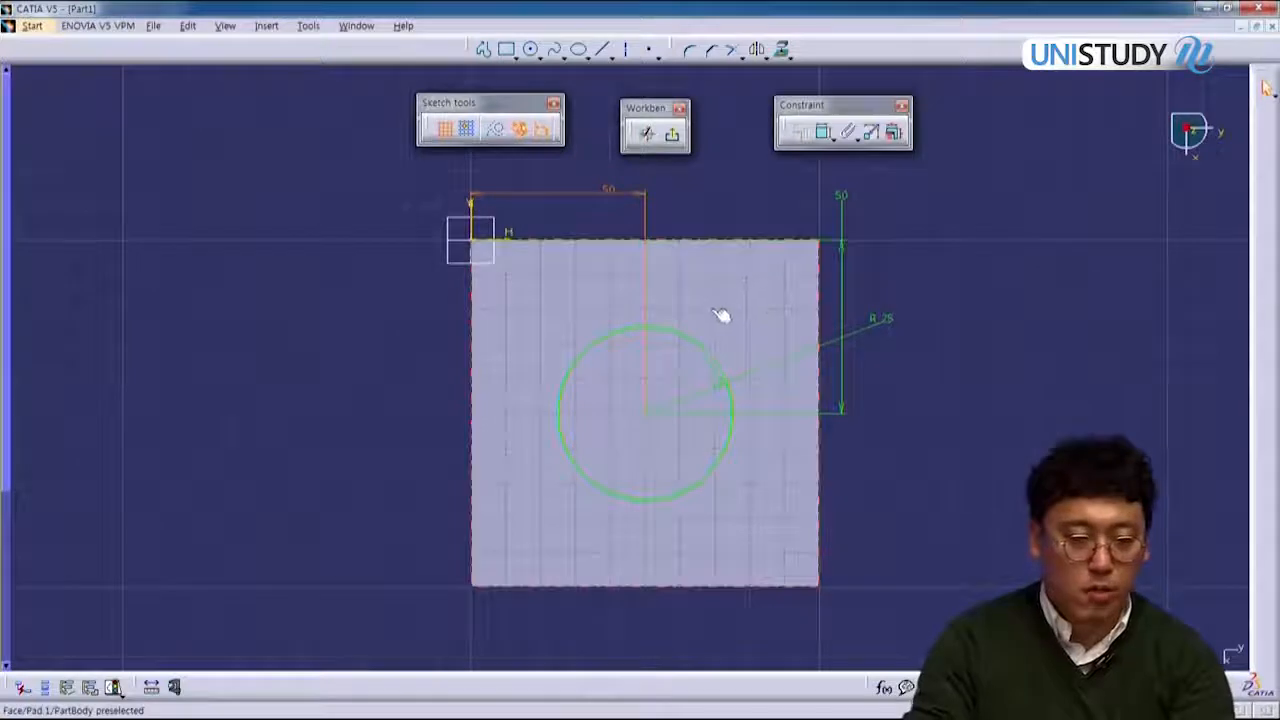
Step: Delete both 50 mm offset constraints between the circle's centre and the sketch axes
left_click(612, 196)
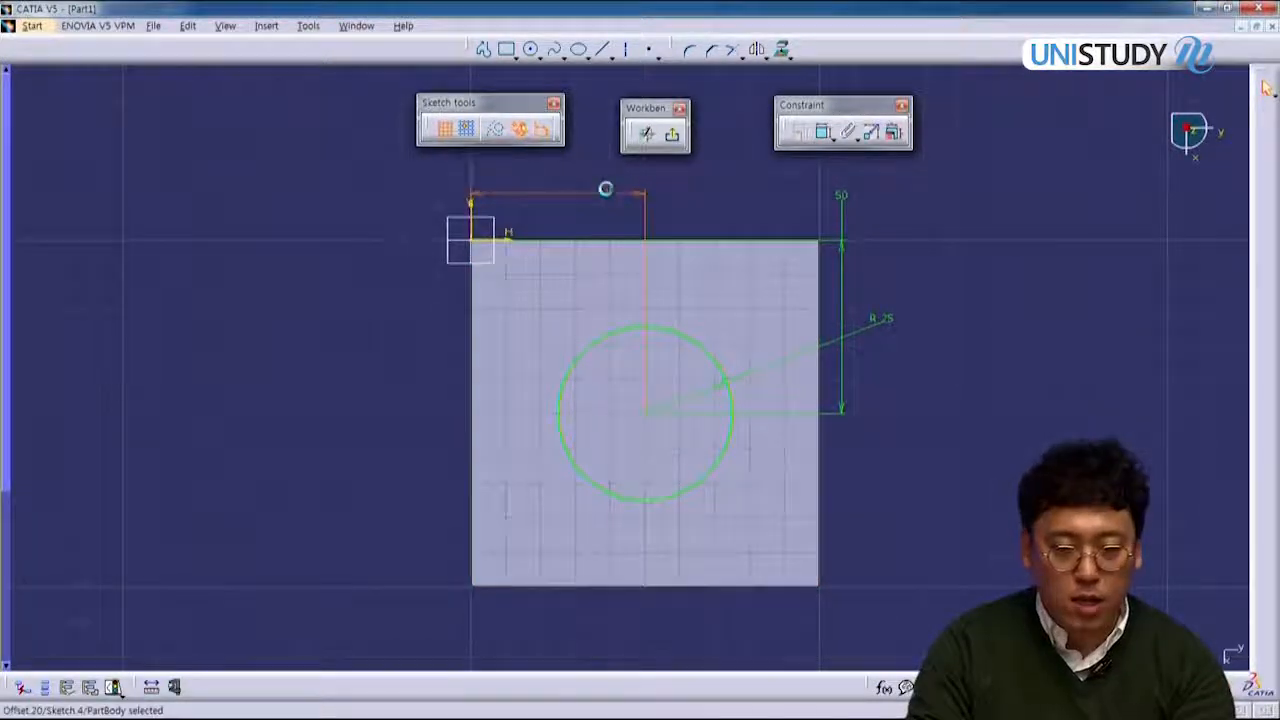
left_click(841, 195)
key("Delete")
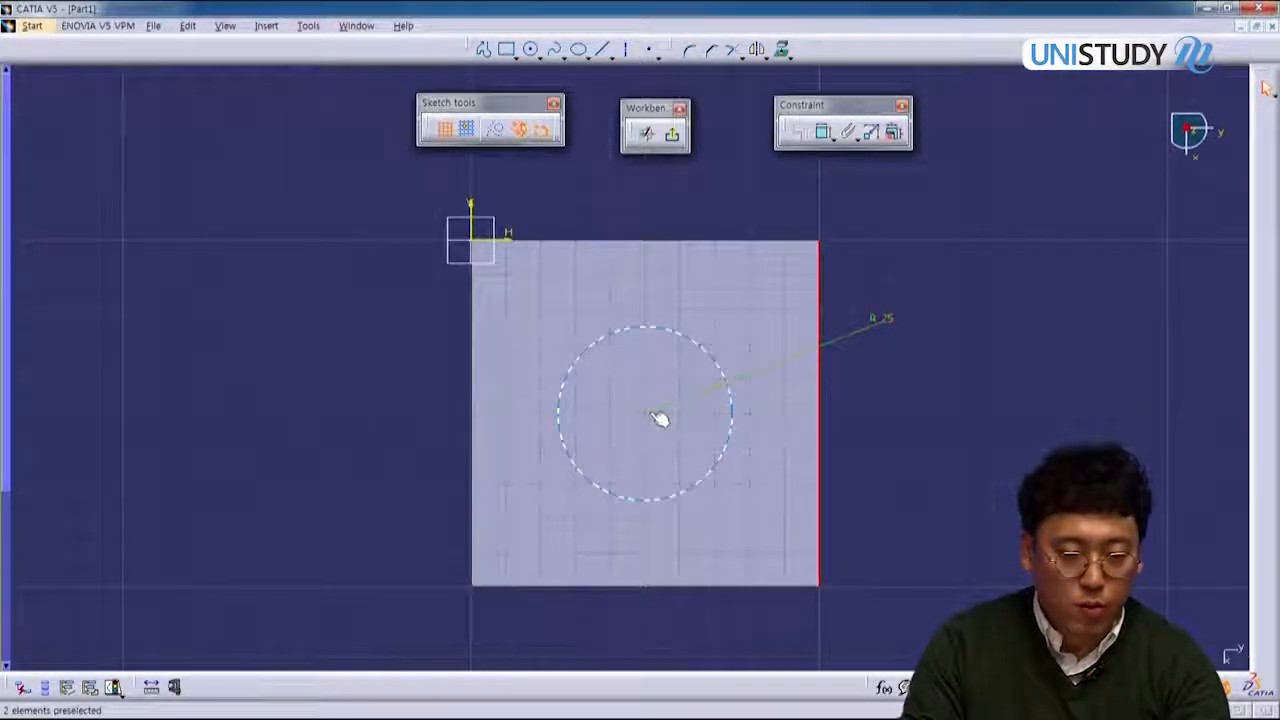
Step: Dimension the circle's centre from the face's right edge, constrain it 50 mm from the bottom edge, and exit the sketch
left_click(735, 423)
left_click(895, 217)
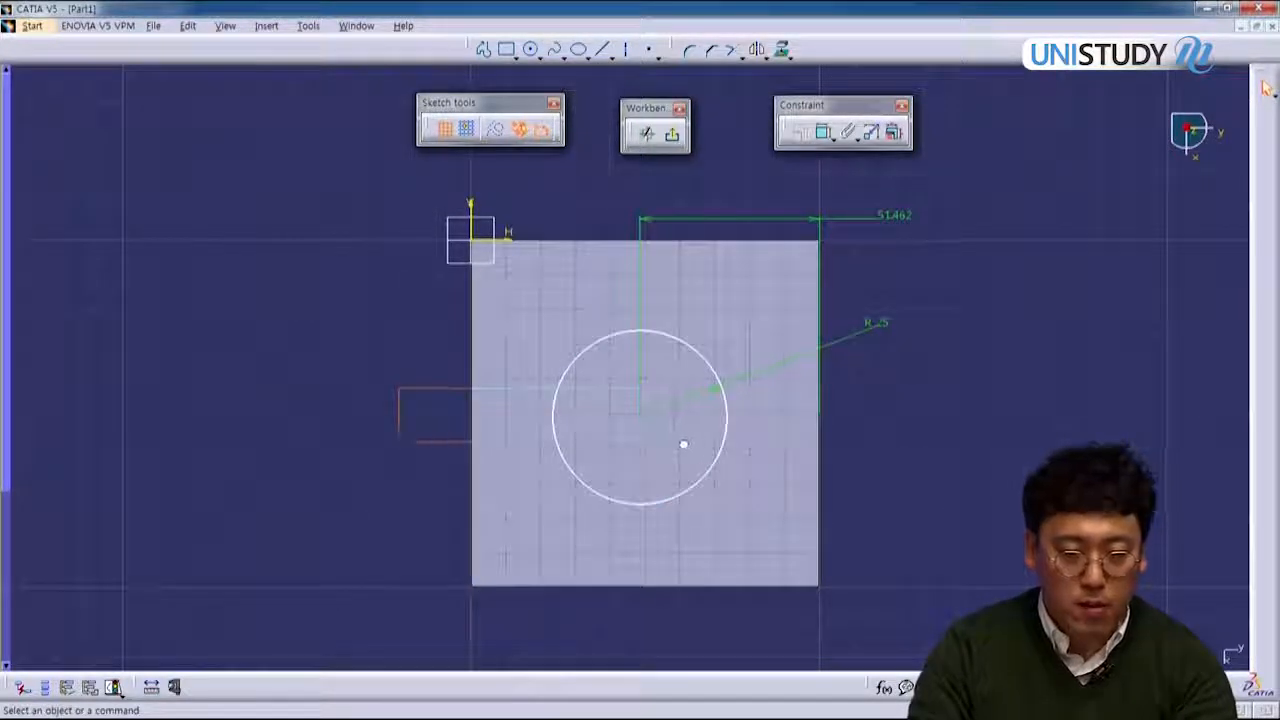
left_click(603, 588)
double_click(388, 507)
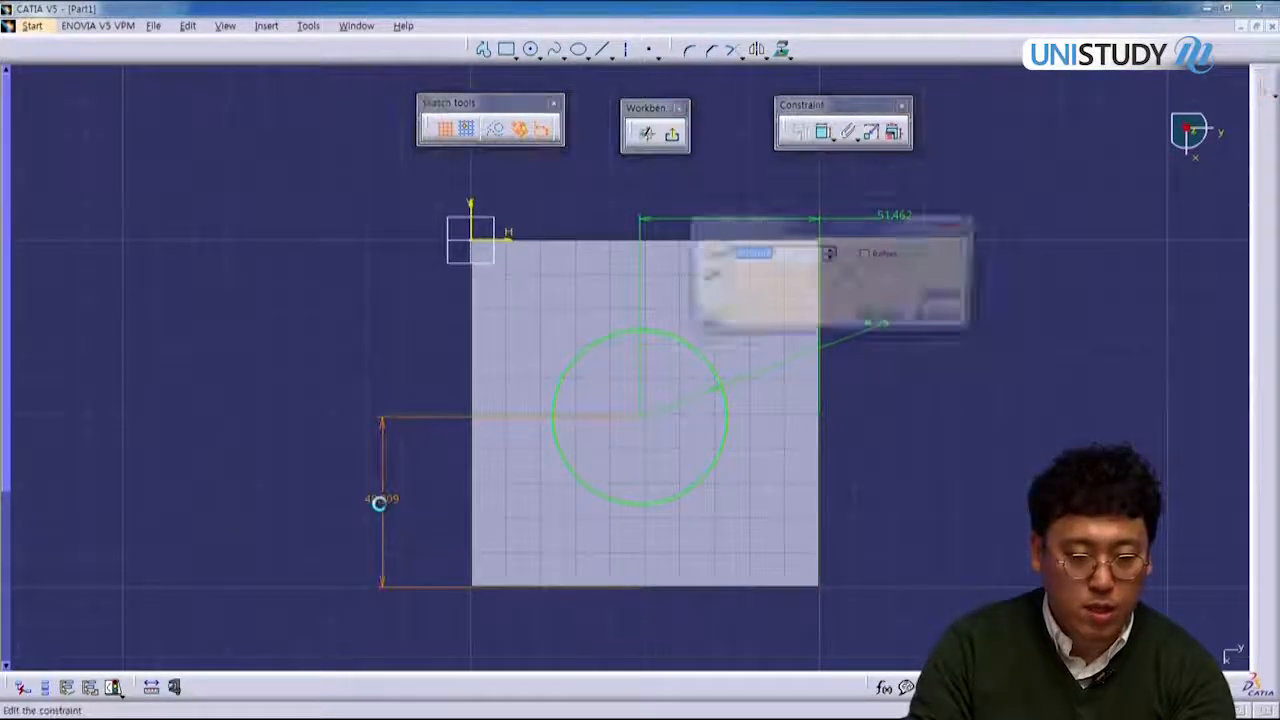
type("50mm")
key("Return")
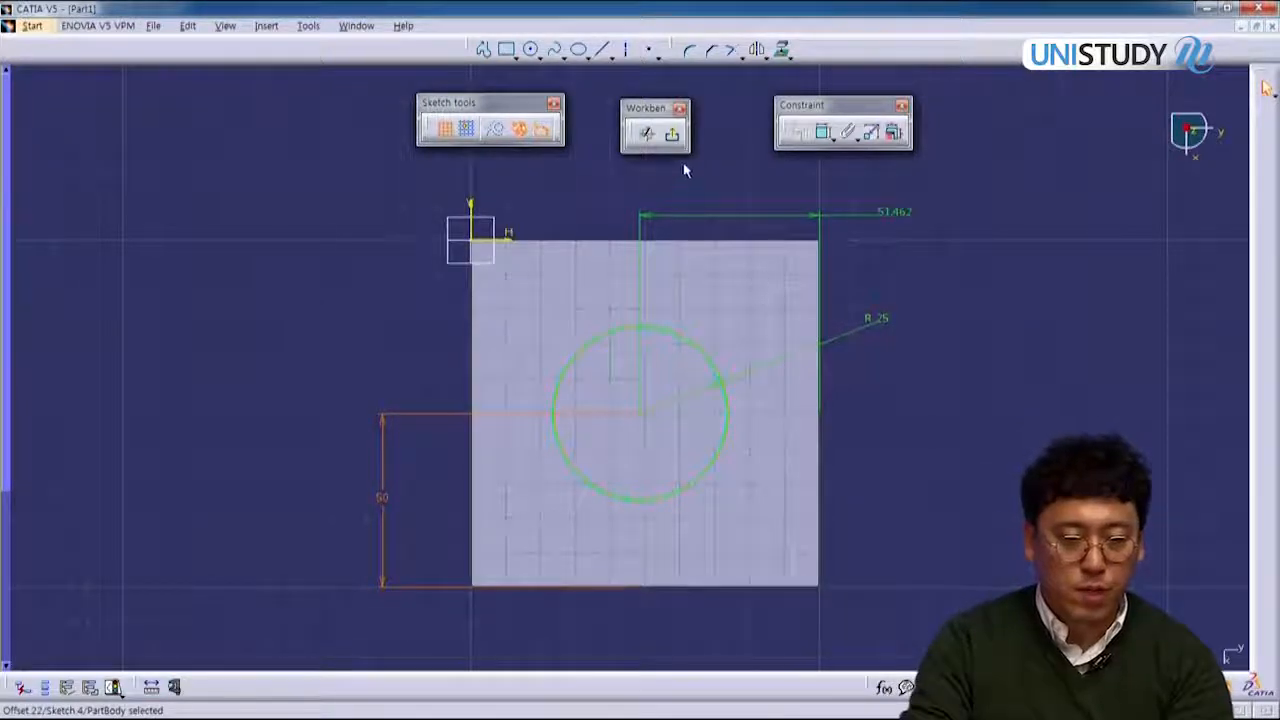
left_click(672, 133)
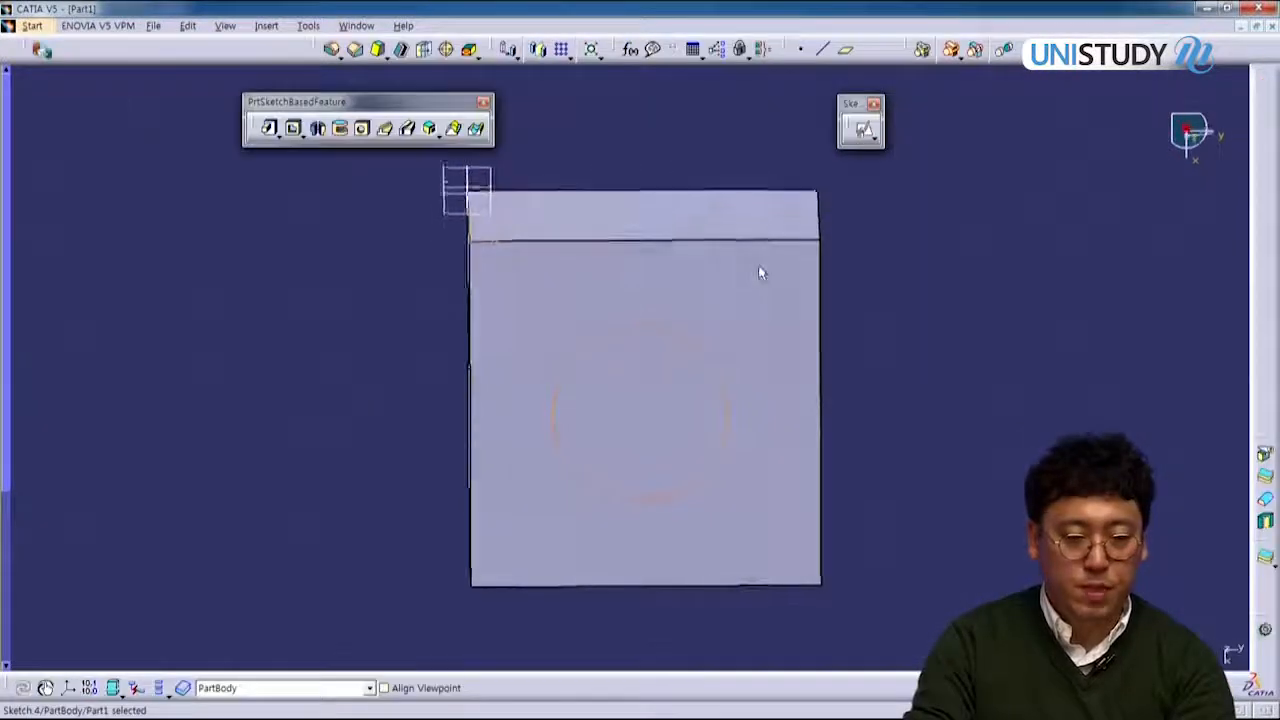
Step: Pad the circle sketch 100 mm upward from the cube's top face
mouse_move(766, 557)
middle_mouse_down()
mouse_move(711, 571)
mouse_move(706, 314)
mouse_move(818, 410)
mouse_move(800, 400)
mouse_move(823, 423)
mouse_move(614, 351)
mouse_move(679, 330)
mouse_move(651, 331)
mouse_move(726, 371)
mouse_move(722, 440)
middle_mouse_up()
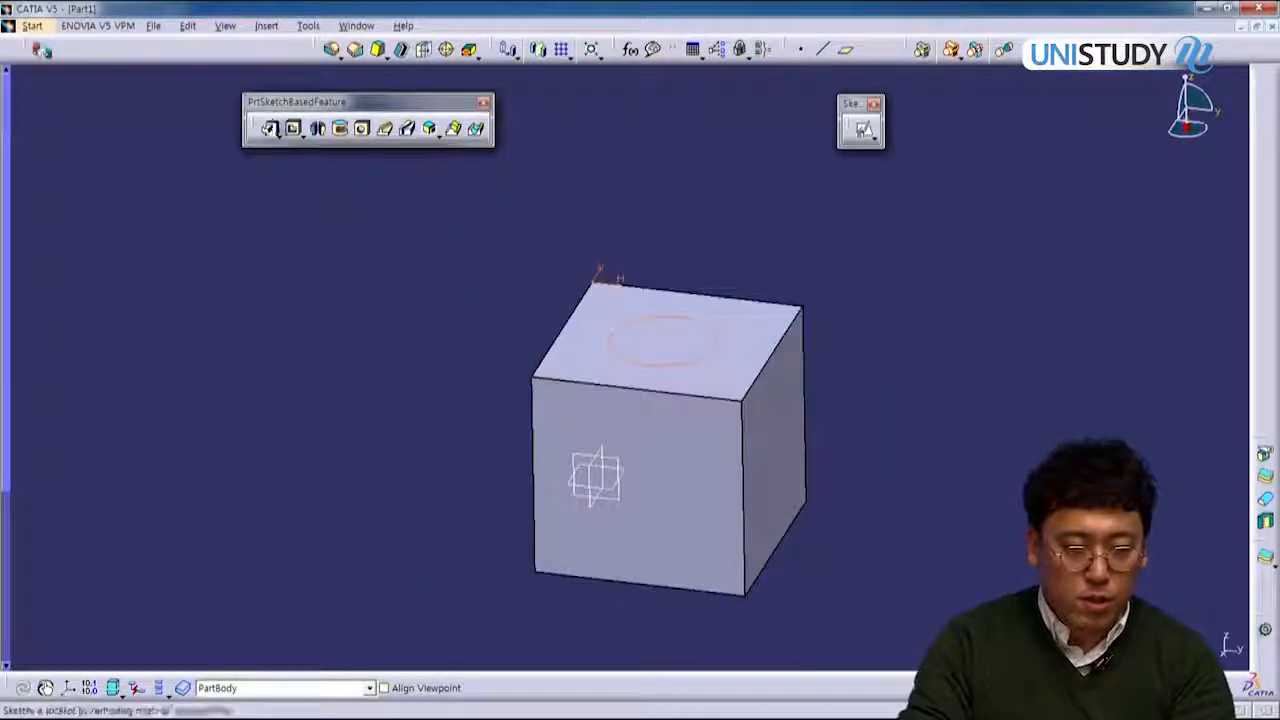
left_click(269, 136)
mouse_move(652, 366)
middle_mouse_down()
mouse_move(740, 350)
mouse_move(832, 358)
mouse_move(600, 368)
middle_mouse_up()
left_click(271, 468)
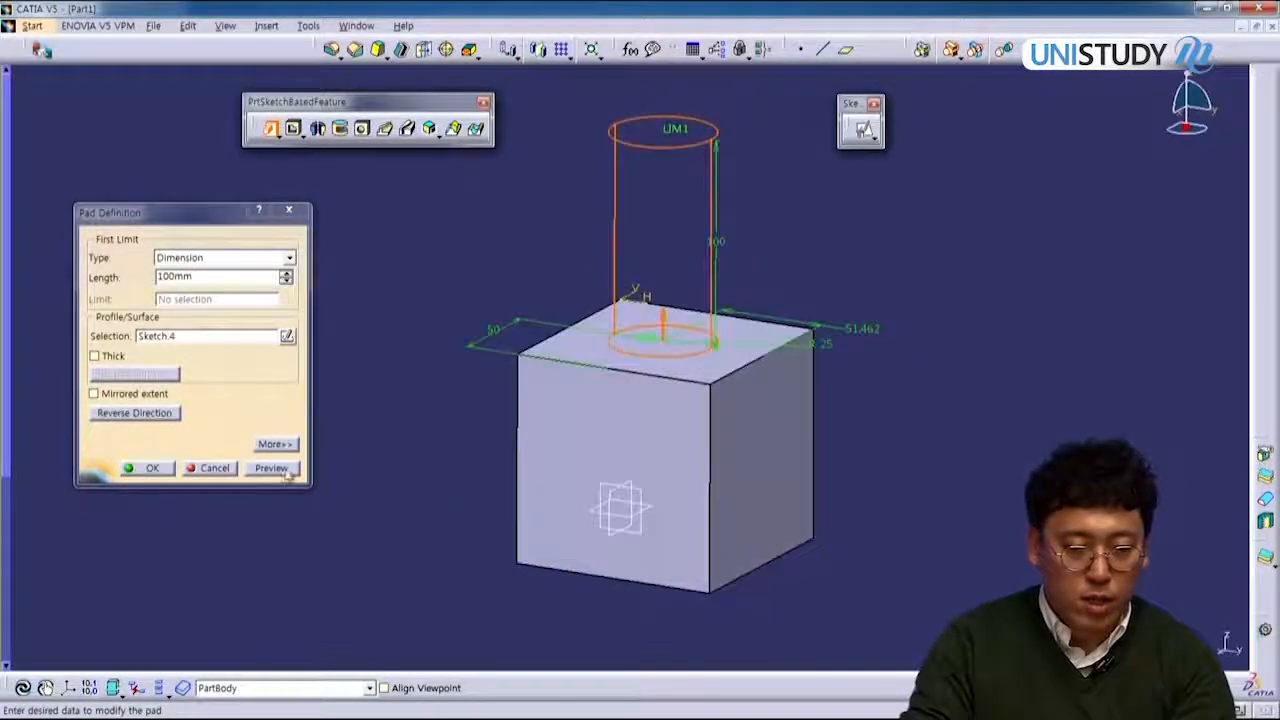
left_click(148, 469)
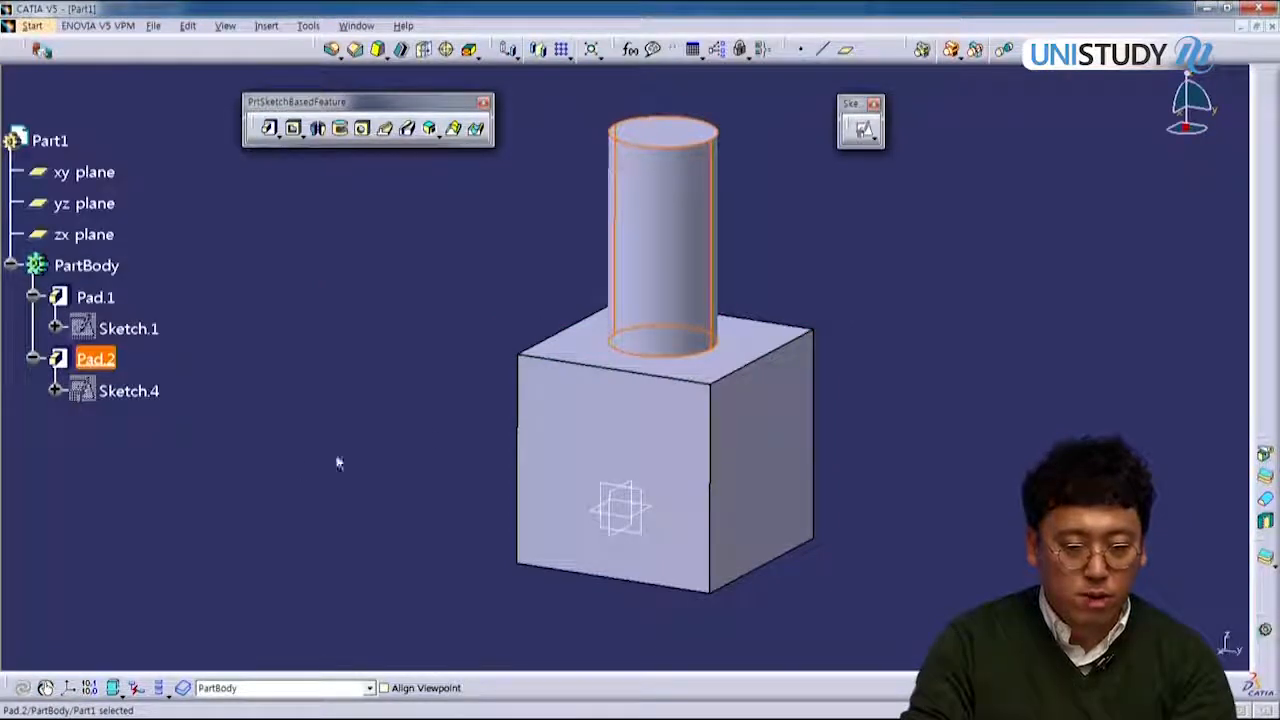
Step: Delete the cylindrical pad on the cube's top face without its aggregated elements, keeping the circle sketch
middle_click_drag(590, 410, 710, 330)
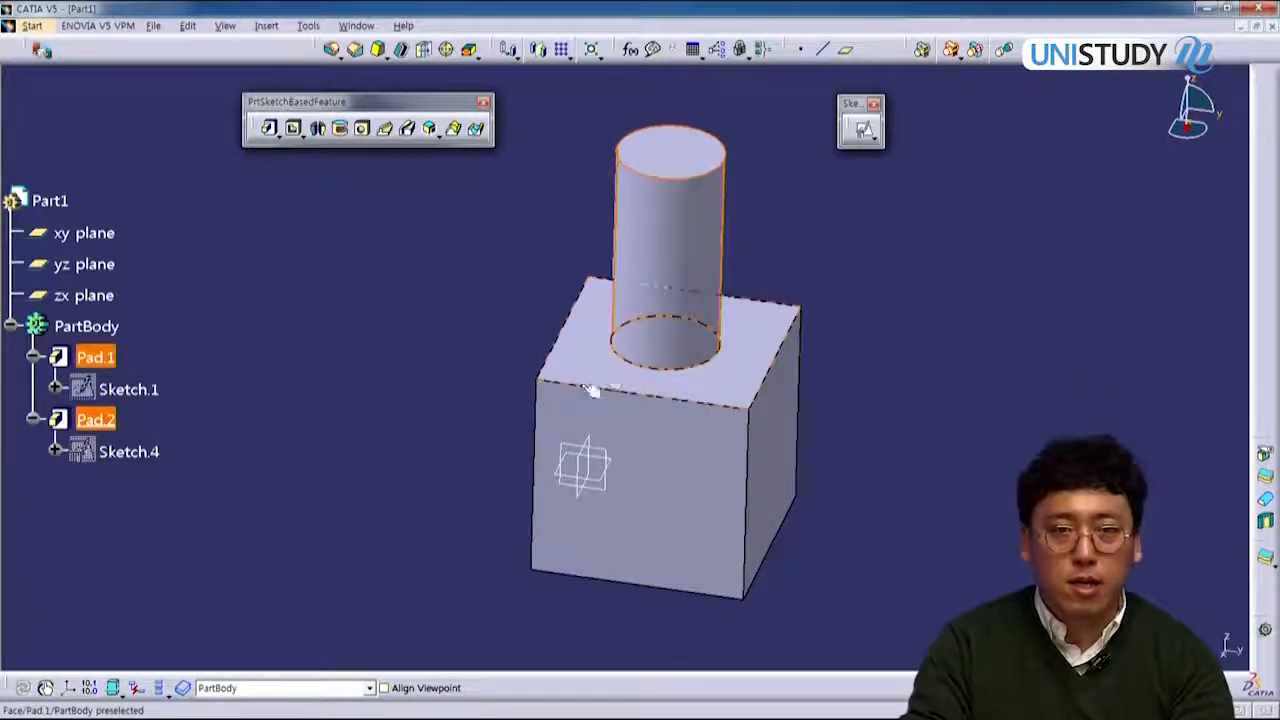
left_click(430, 340)
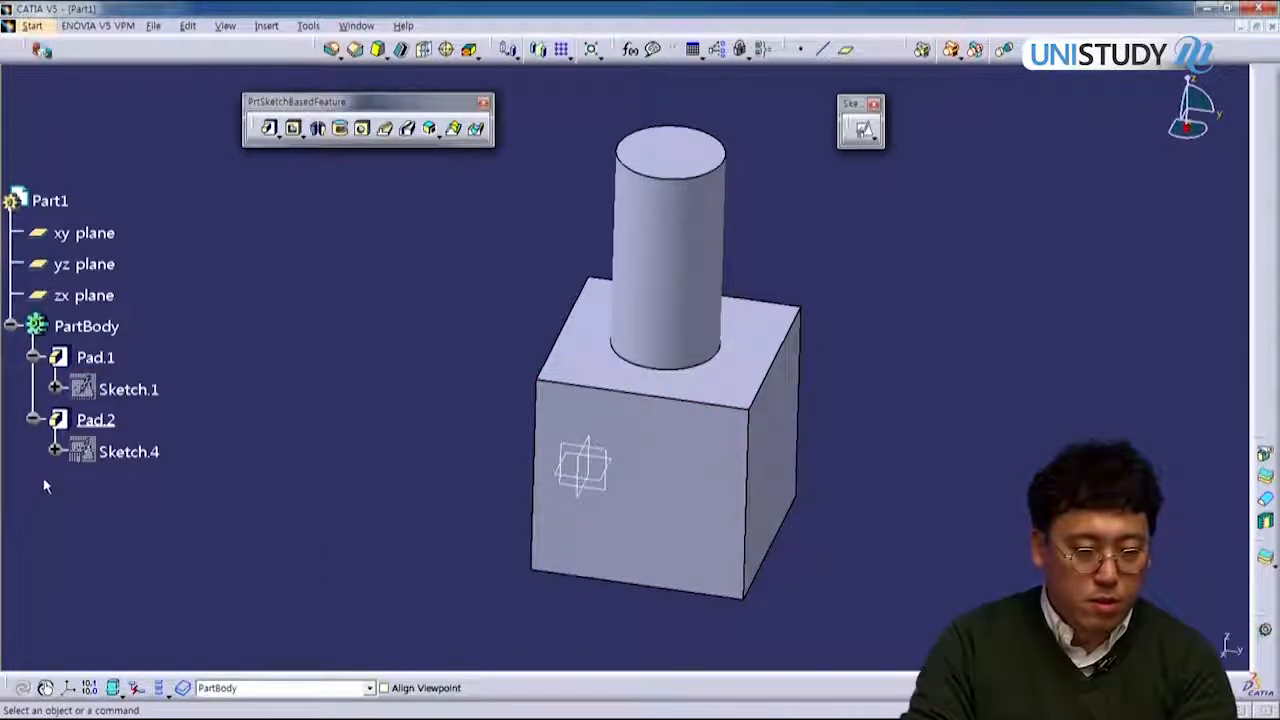
left_click(66, 421)
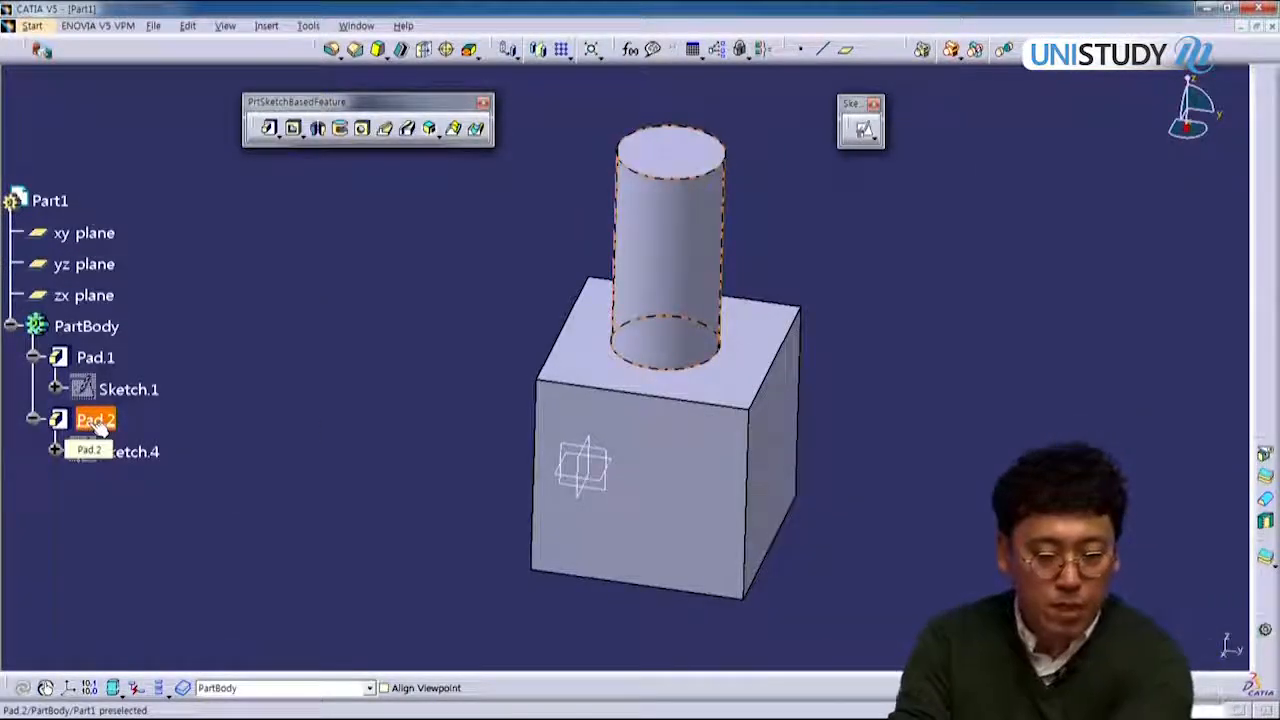
key("Delete")
left_click_drag(1008, 252, 342, 220)
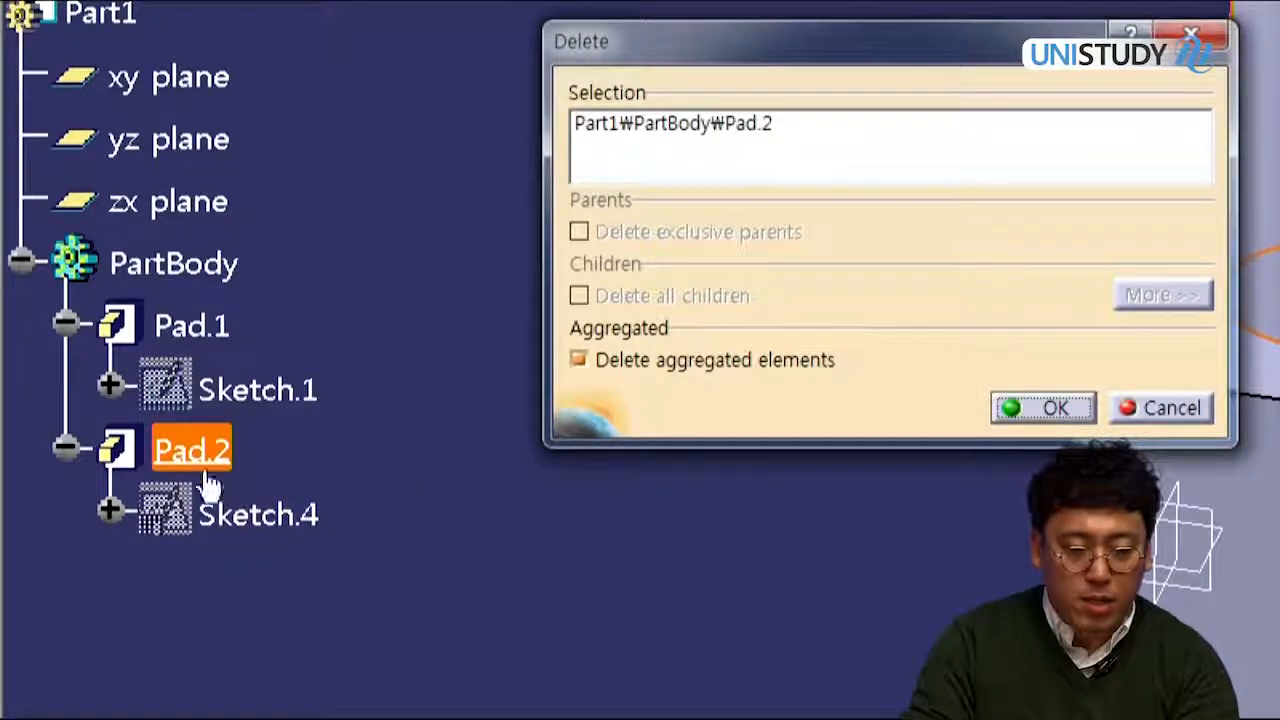
left_click(630, 363)
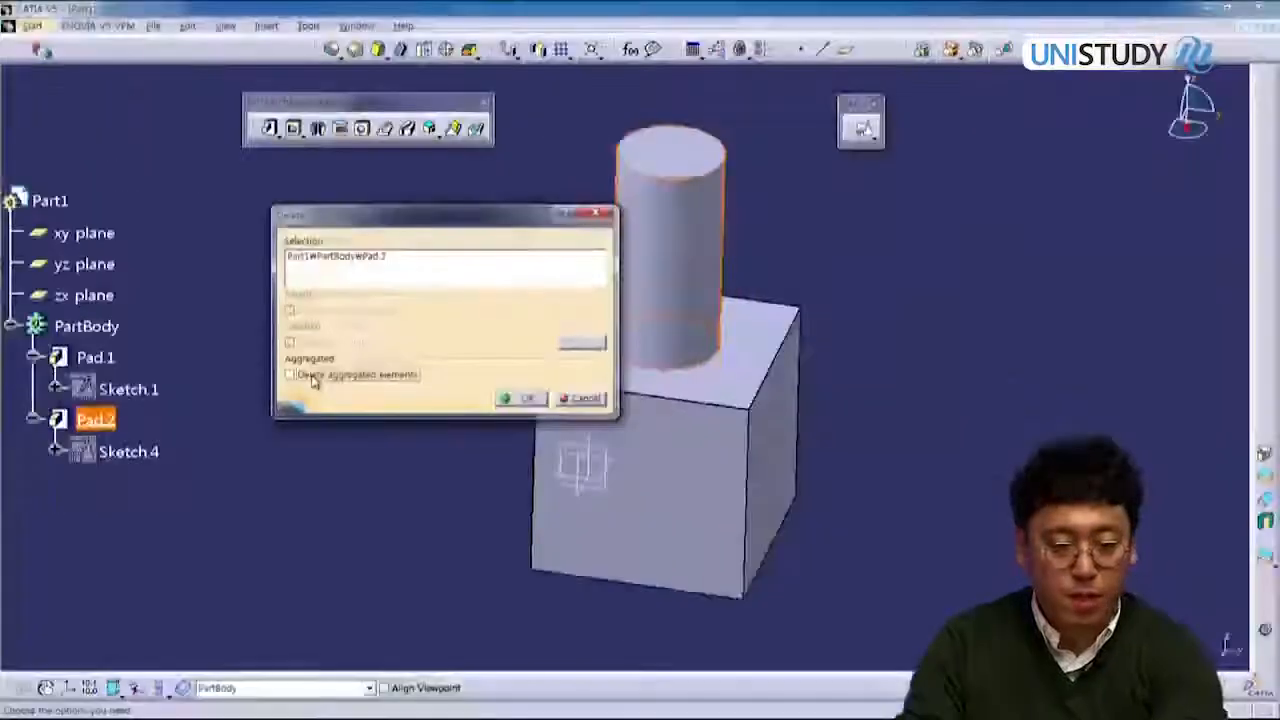
left_click_drag(448, 216, 365, 177)
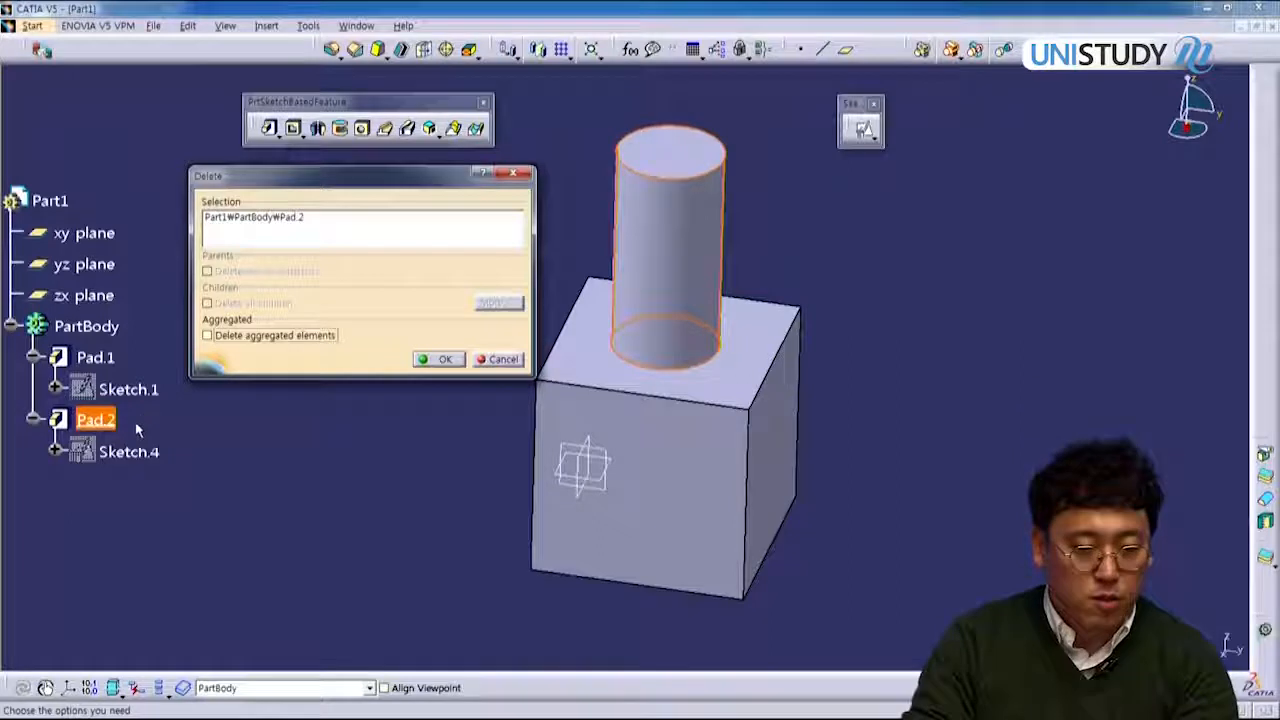
left_click(446, 360)
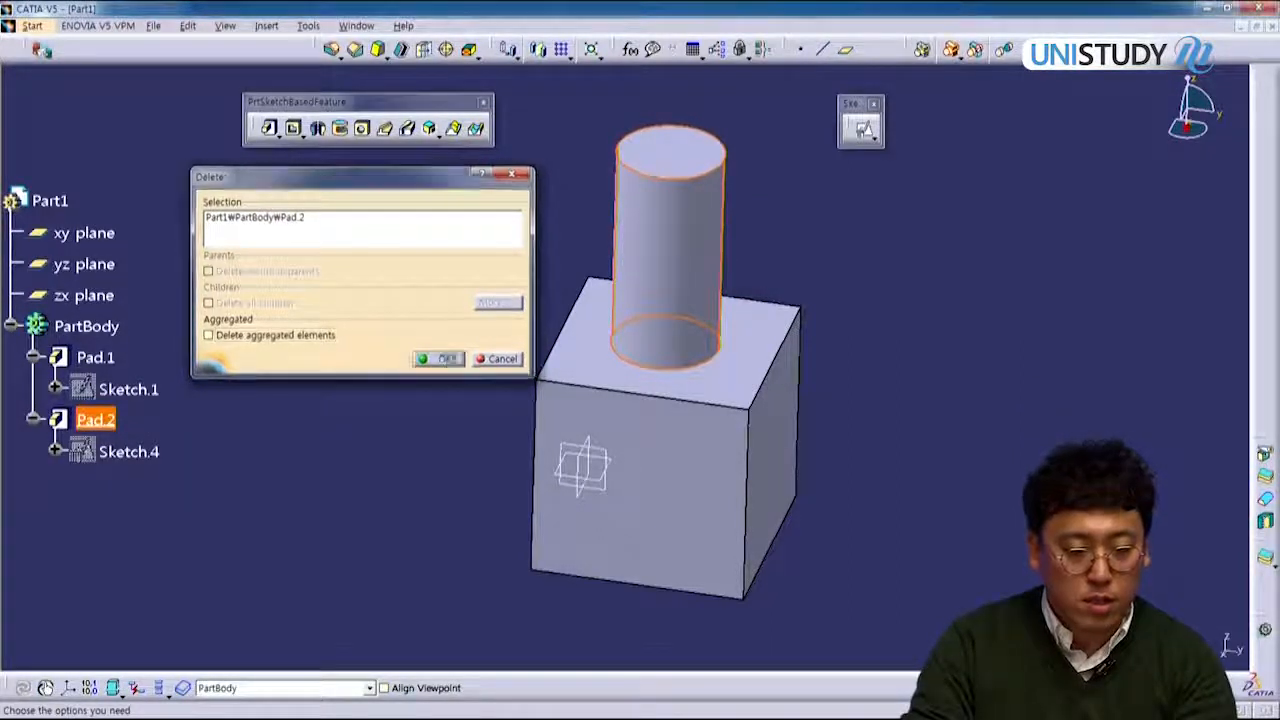
middle_click_drag(652, 510, 537, 194)
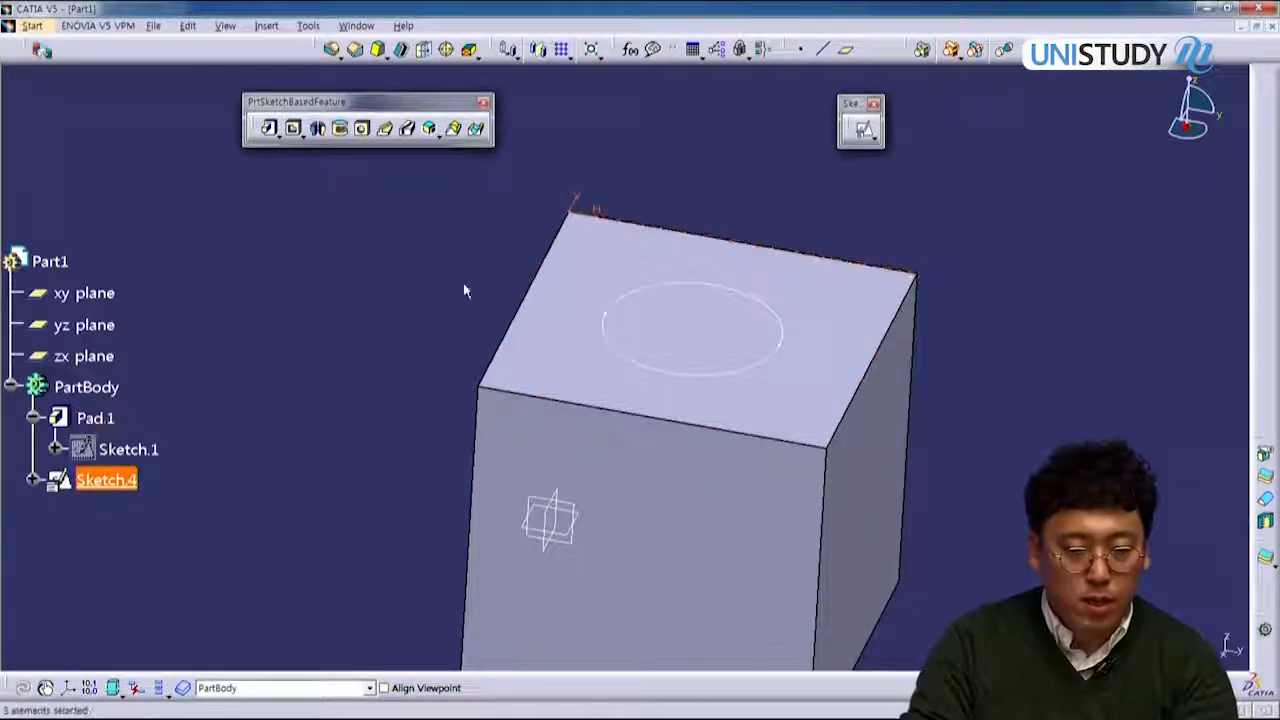
mouse_move(800, 557)
middle_mouse_down()
mouse_move(677, 474)
mouse_move(674, 451)
mouse_move(800, 544)
middle_mouse_up()
mouse_move(630, 557)
middle_mouse_down()
mouse_move(617, 551)
mouse_move(648, 535)
middle_mouse_up()
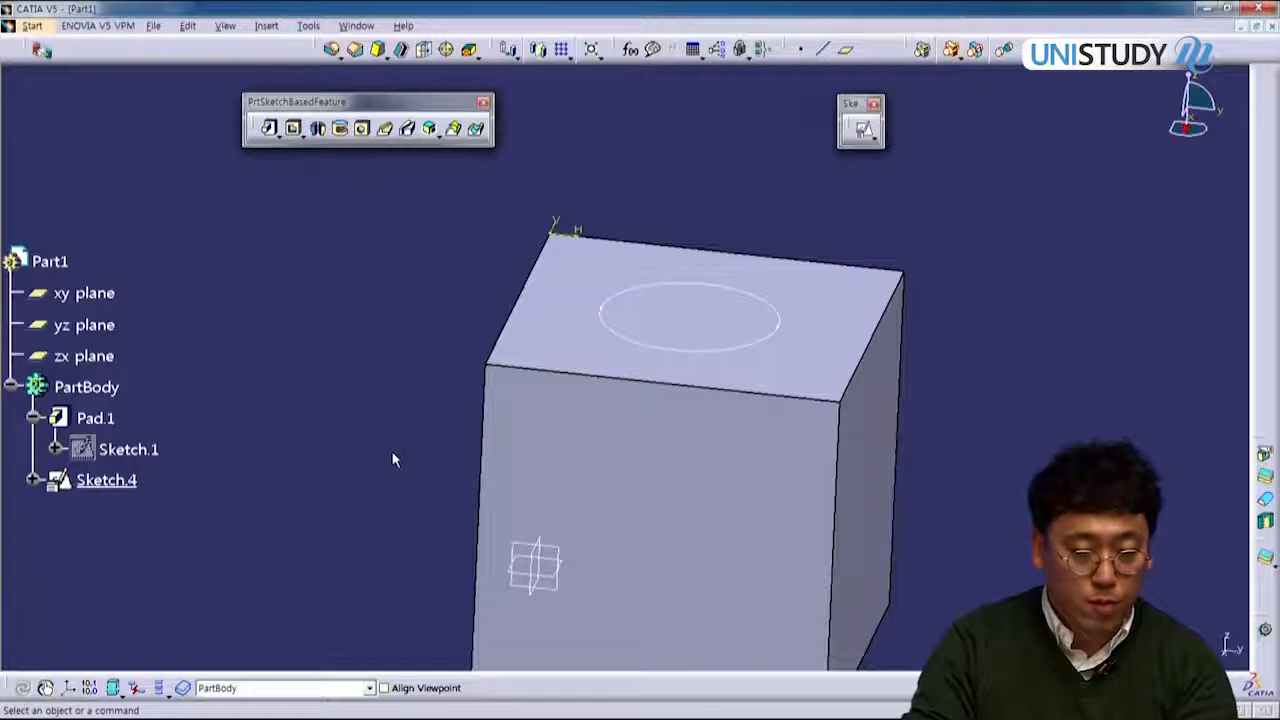
Step: Start a Pocket from the circle sketch on the cube's top face and preview it at 100 mm depth
left_click(294, 130)
left_click_drag(214, 212, 311, 211)
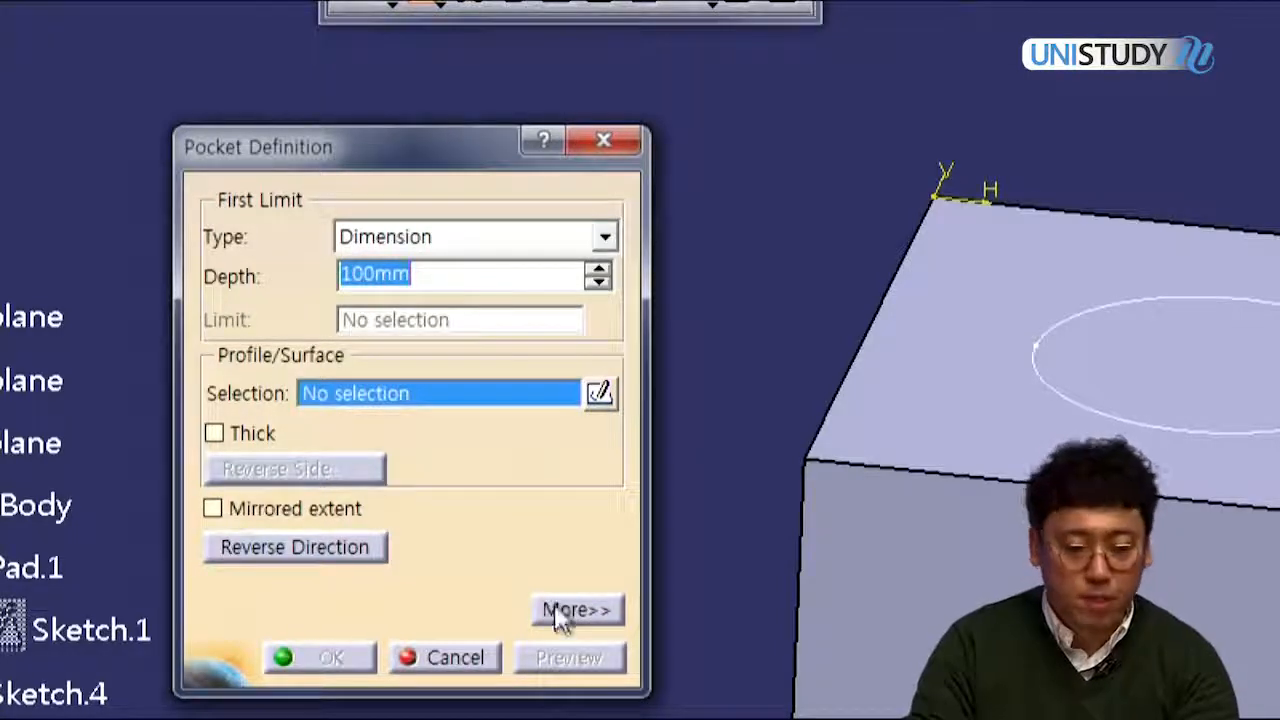
left_click(579, 611)
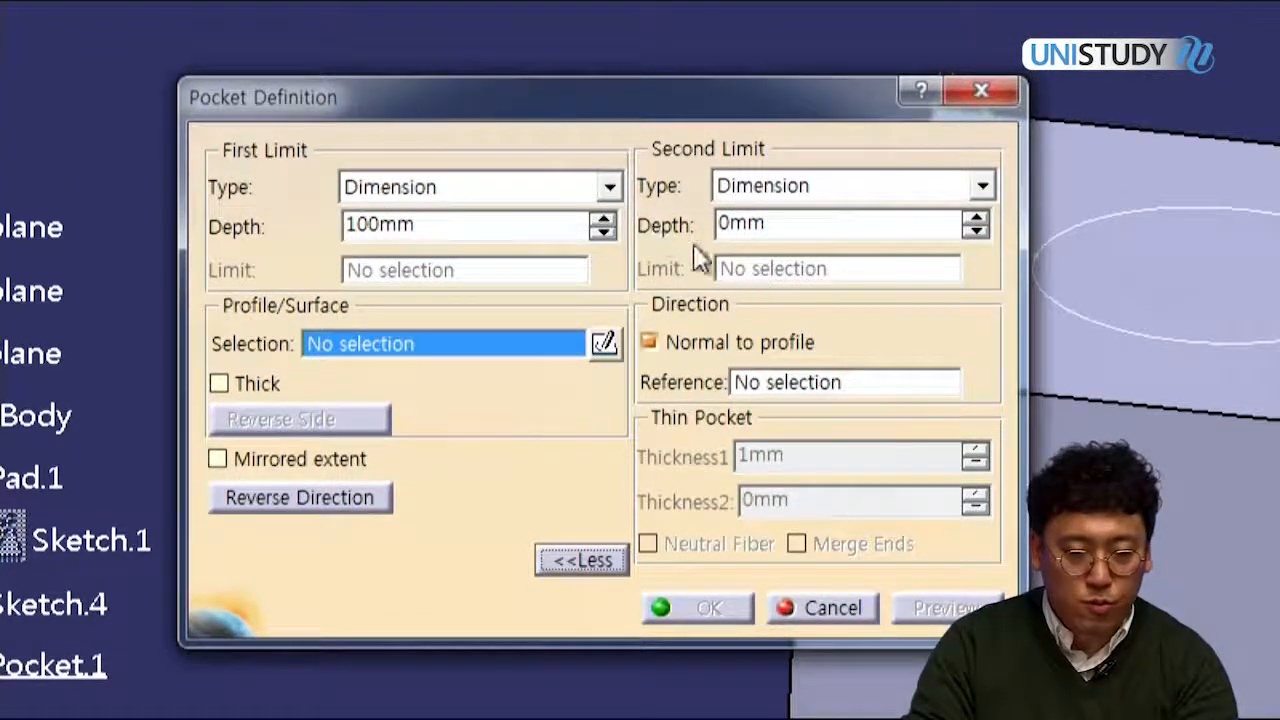
left_click(590, 562)
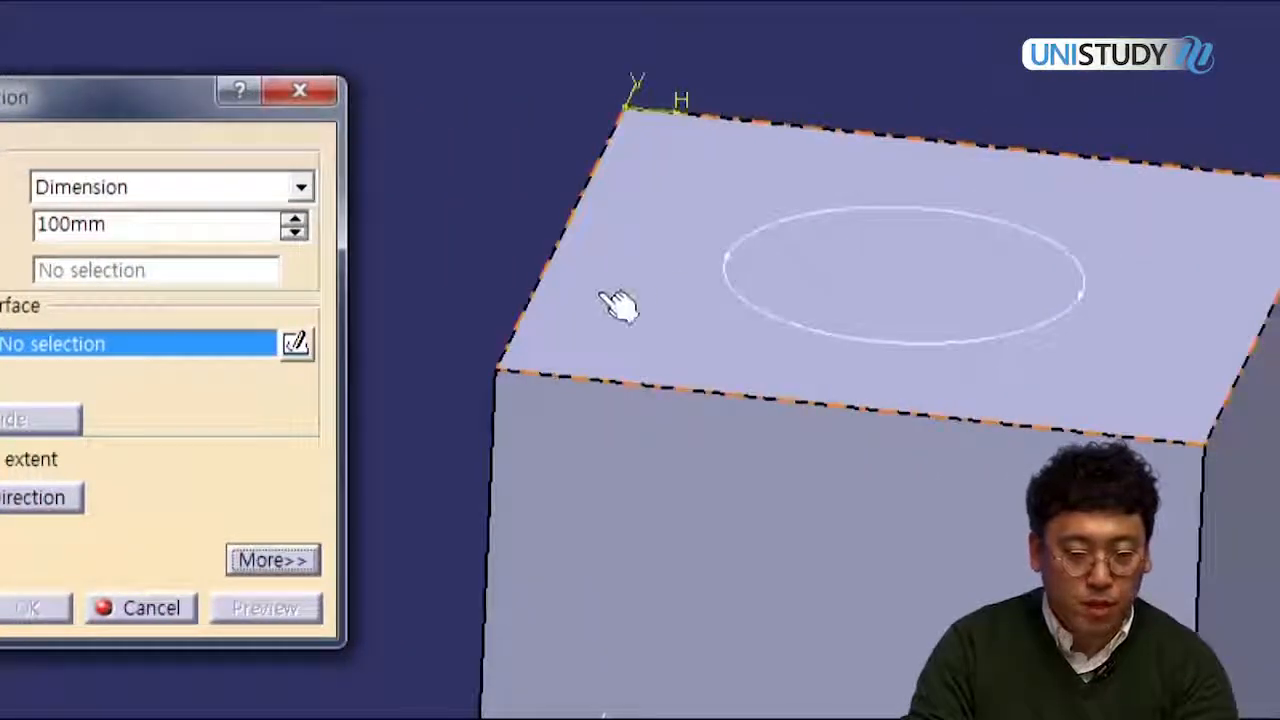
left_click(790, 322)
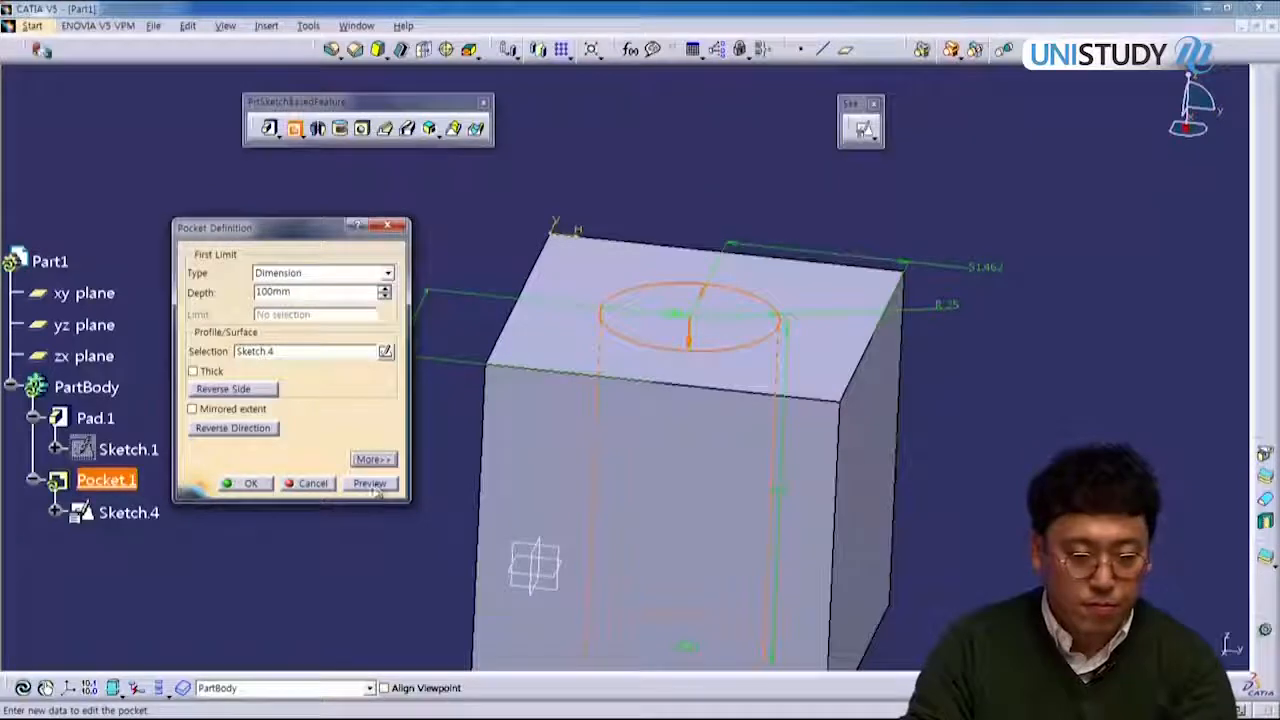
left_click(370, 484)
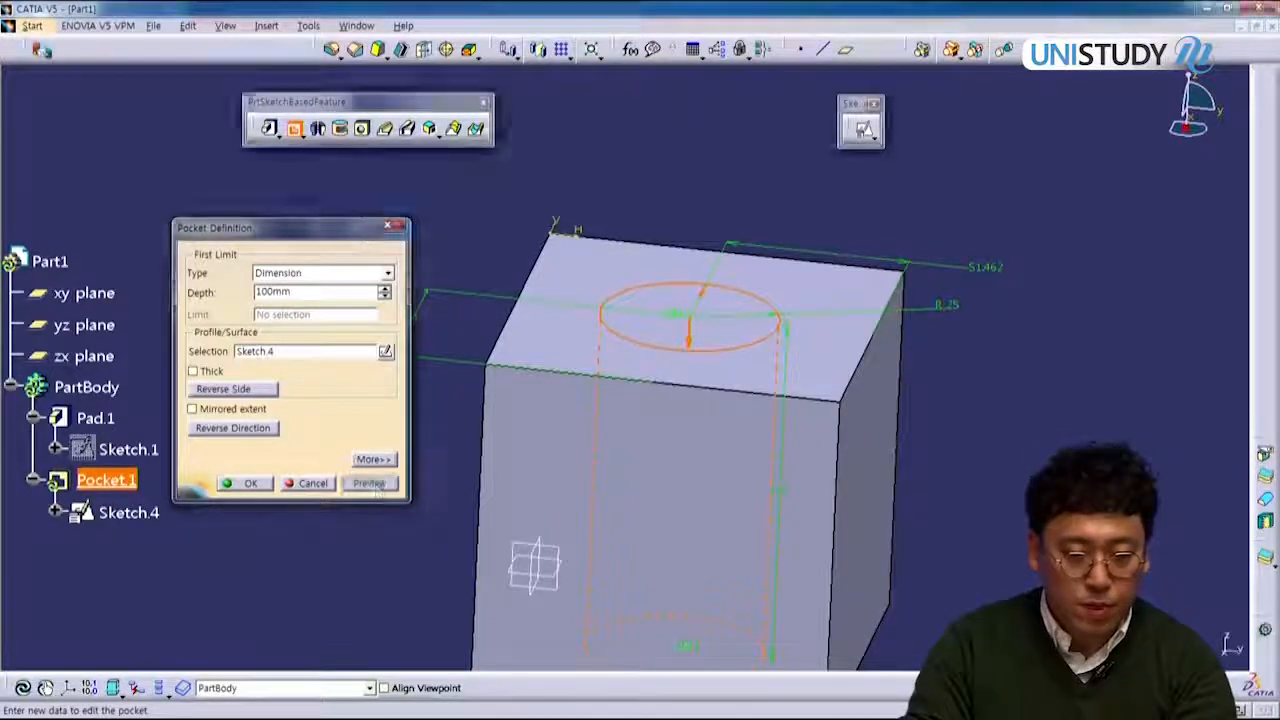
Step: Examine the previewed circular pocket through the cube from several angles
mouse_move(694, 363)
middle_mouse_down("ctrl")
mouse_move(708, 415)
mouse_move(697, 381)
middle_mouse_up("ctrl")
right_click(697, 381)
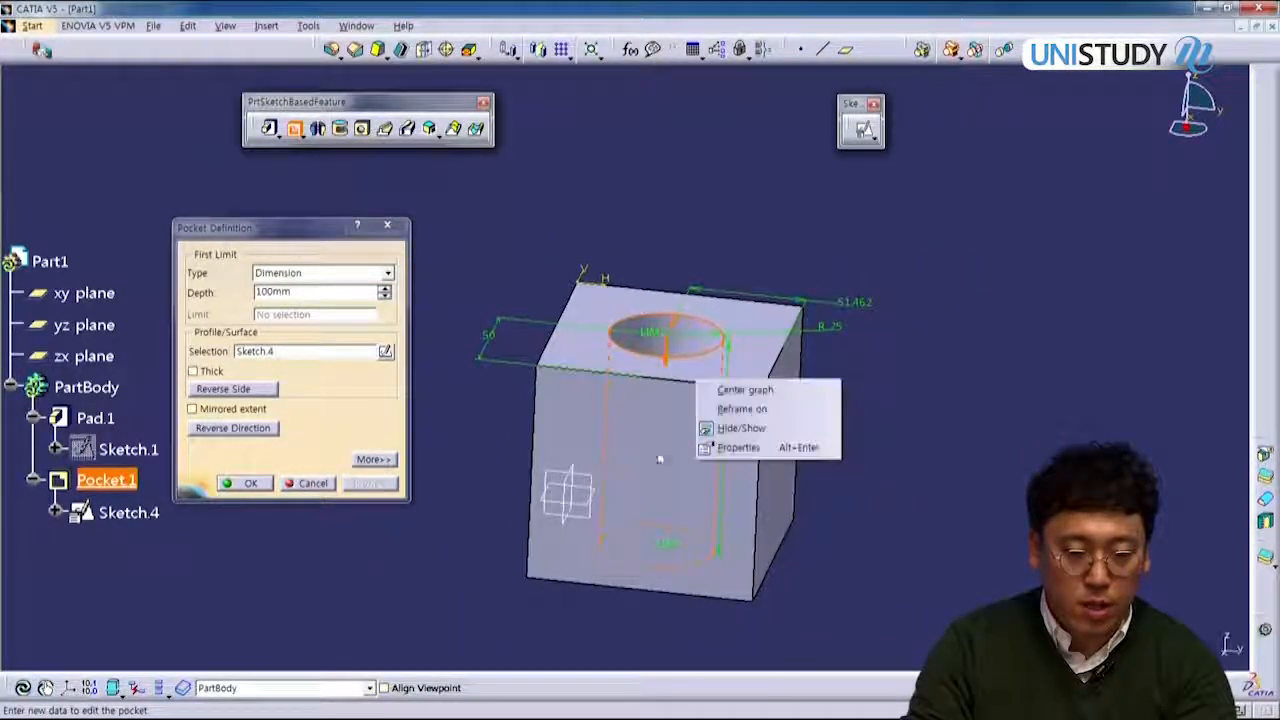
middle_click_drag(708, 458, 689, 562)
middle_click_drag(674, 331, 622, 486)
scroll(648, 574, "up", 2)
middle_click_drag(648, 574, 660, 351)
middle_click_drag(686, 262, 612, 394)
middle_click_drag(612, 394, 640, 320, "ctrl")
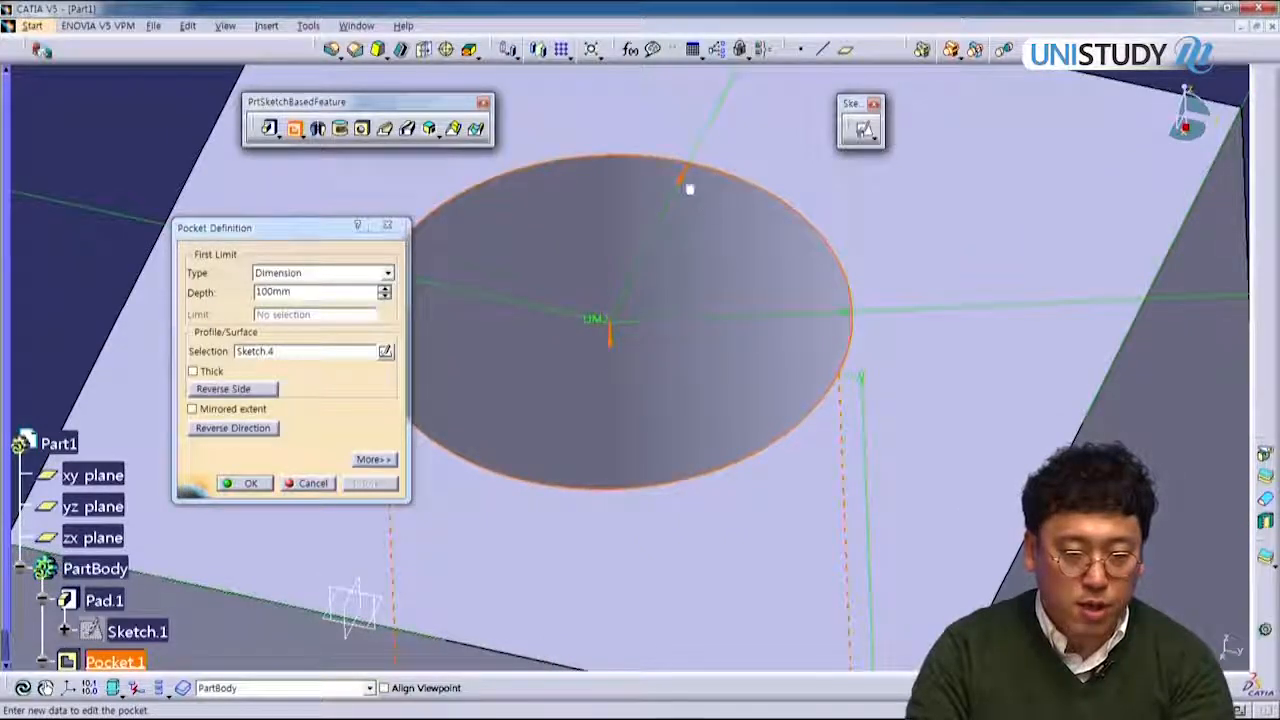
middle_click_drag(731, 297, 714, 366, "ctrl")
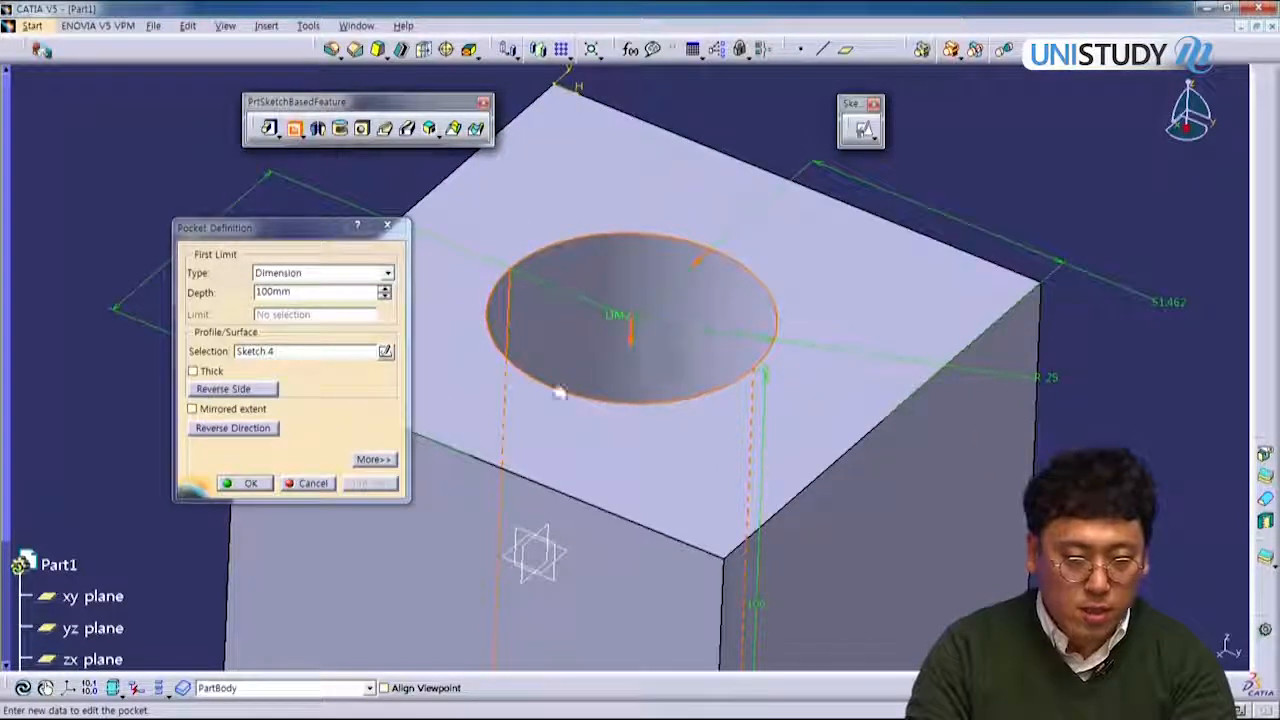
Step: Reverse the pocket's direction to point above the top face, and flip it back down into the cube
left_click(240, 428)
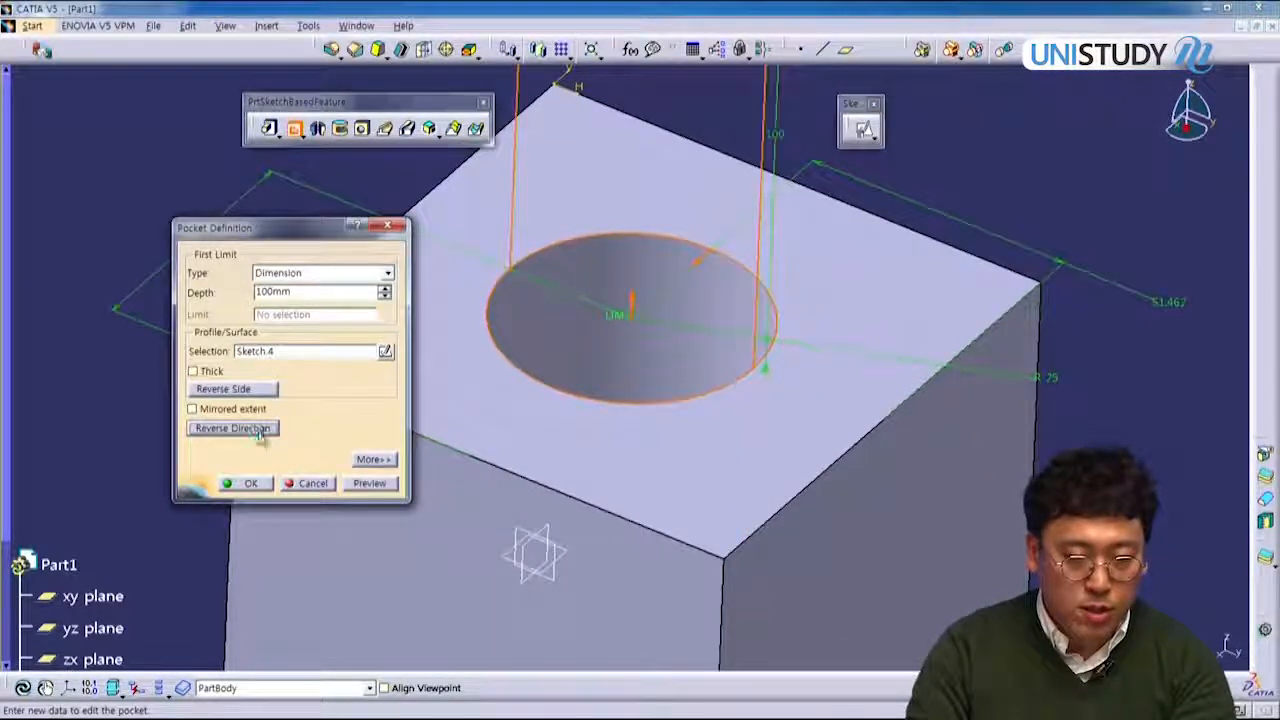
middle_click_drag(649, 426, 583, 350)
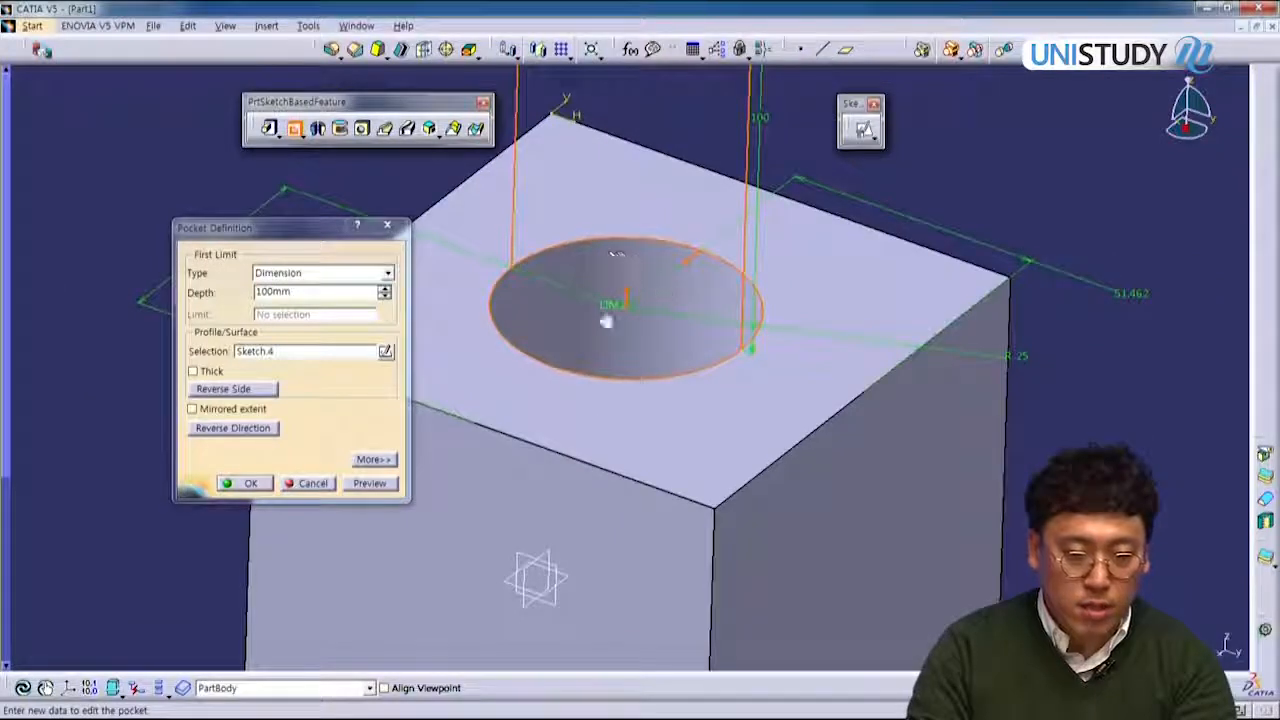
left_click(268, 429)
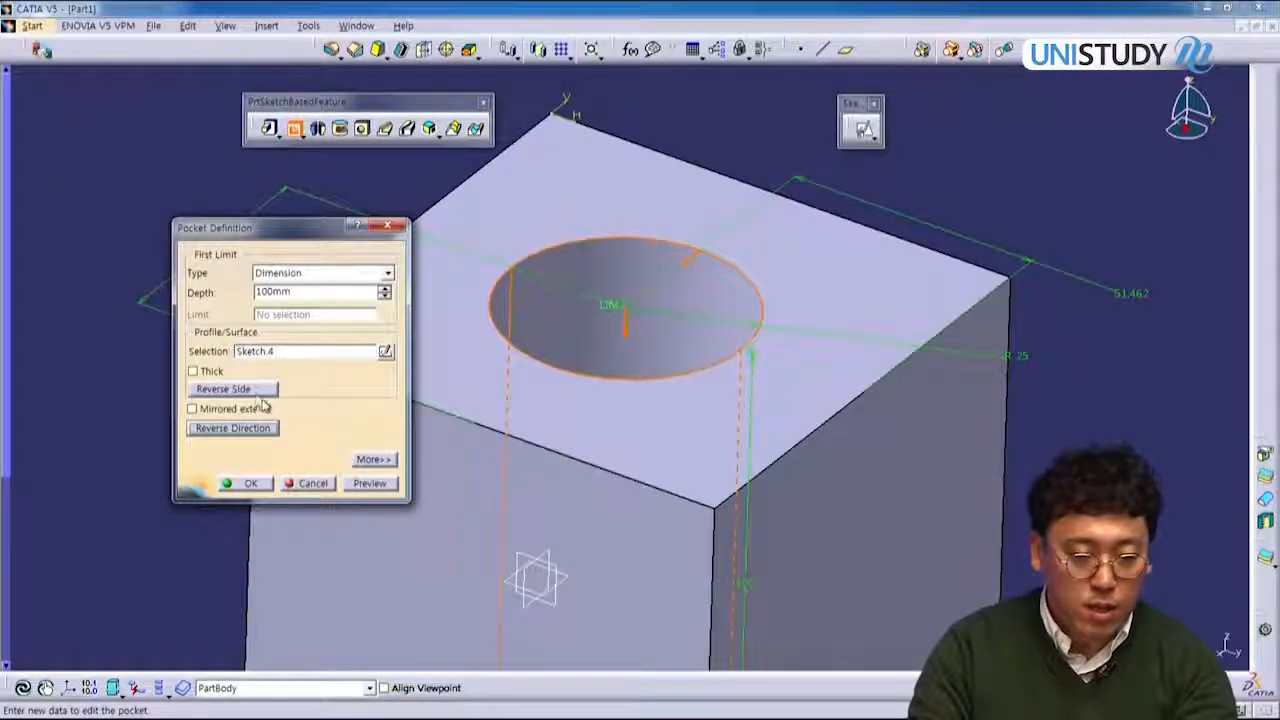
Step: Reverse the pocket's side to remove the material outside the circle, and preview the result
left_click_drag(308, 230, 176, 165)
middle_click_drag(545, 392, 581, 403, "ctrl")
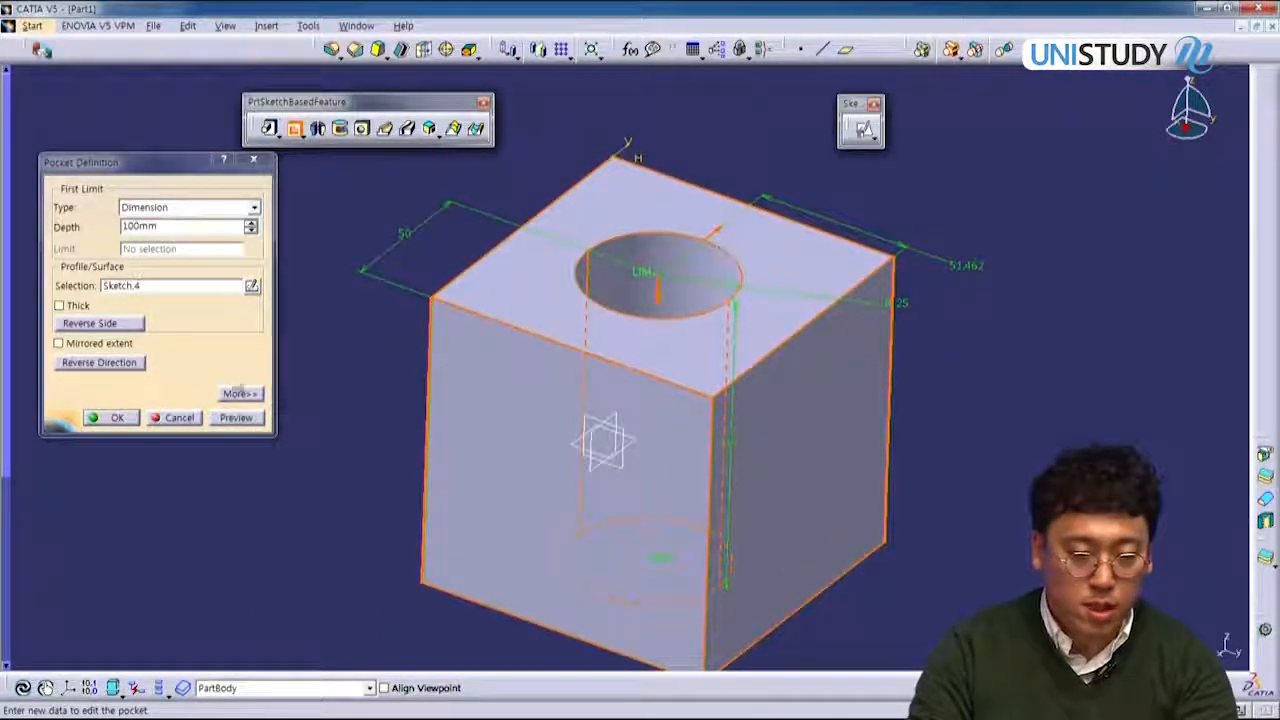
left_click(236, 417)
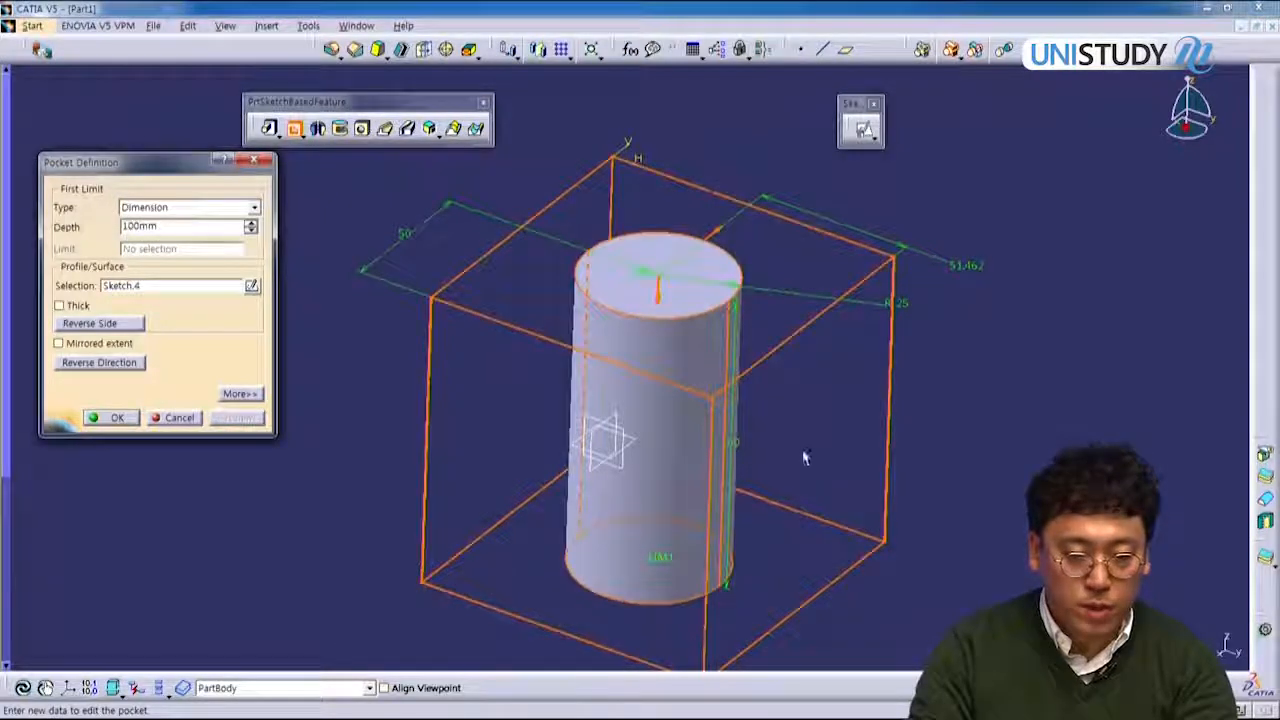
middle_click_drag(780, 491, 835, 289)
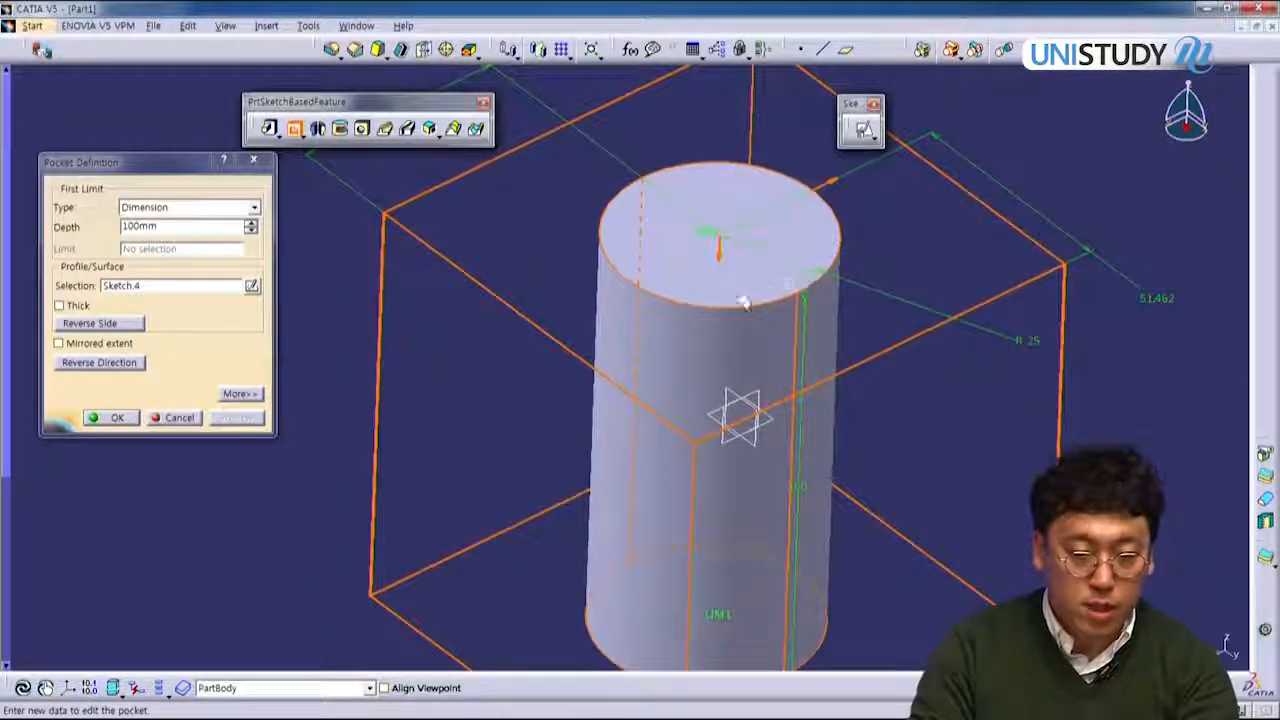
middle_click_drag(742, 377, 676, 433)
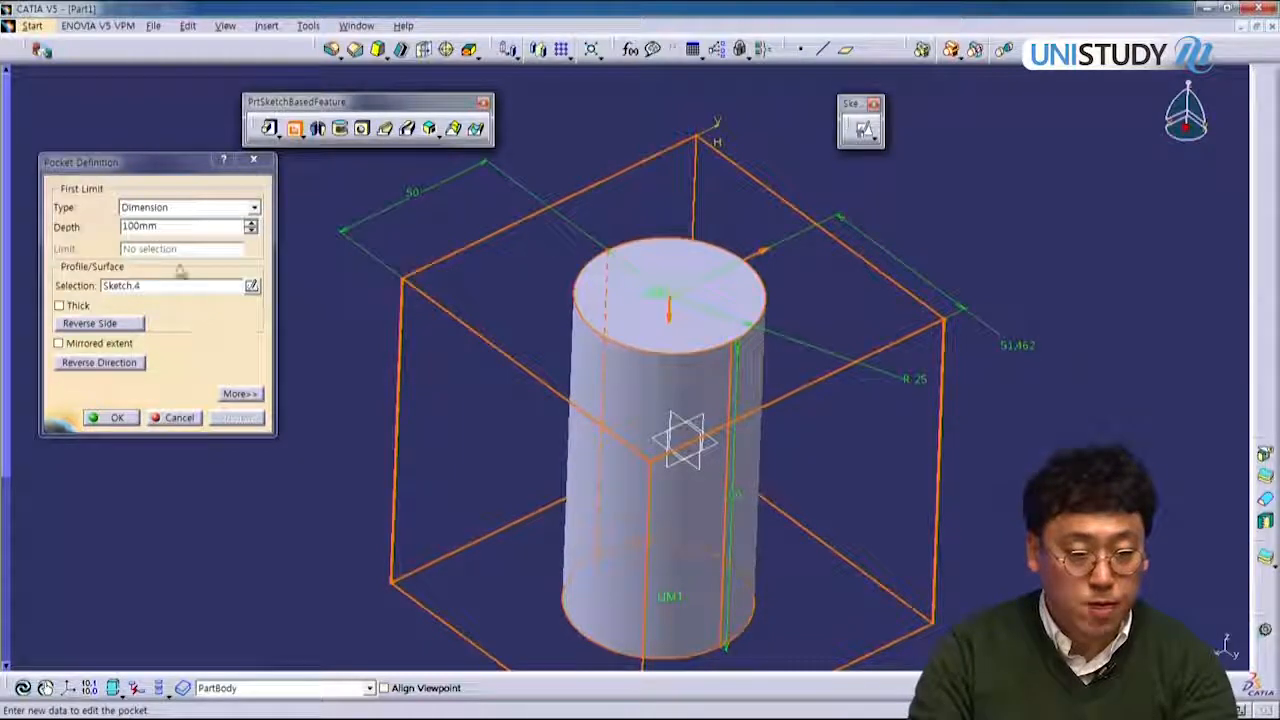
Step: Set the pocket's depth to 50 mm and preview the cut around the cylinder
left_click_drag(183, 228, 2, 274)
type("5")
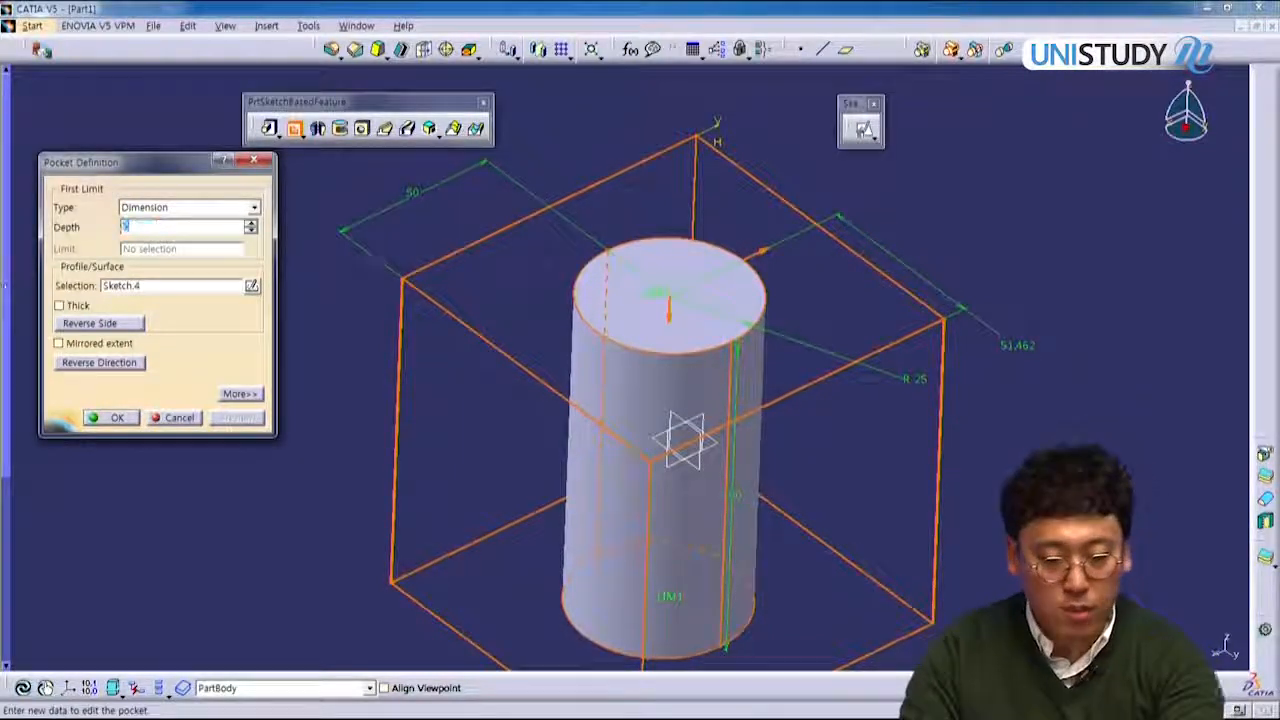
type("0")
key("Return")
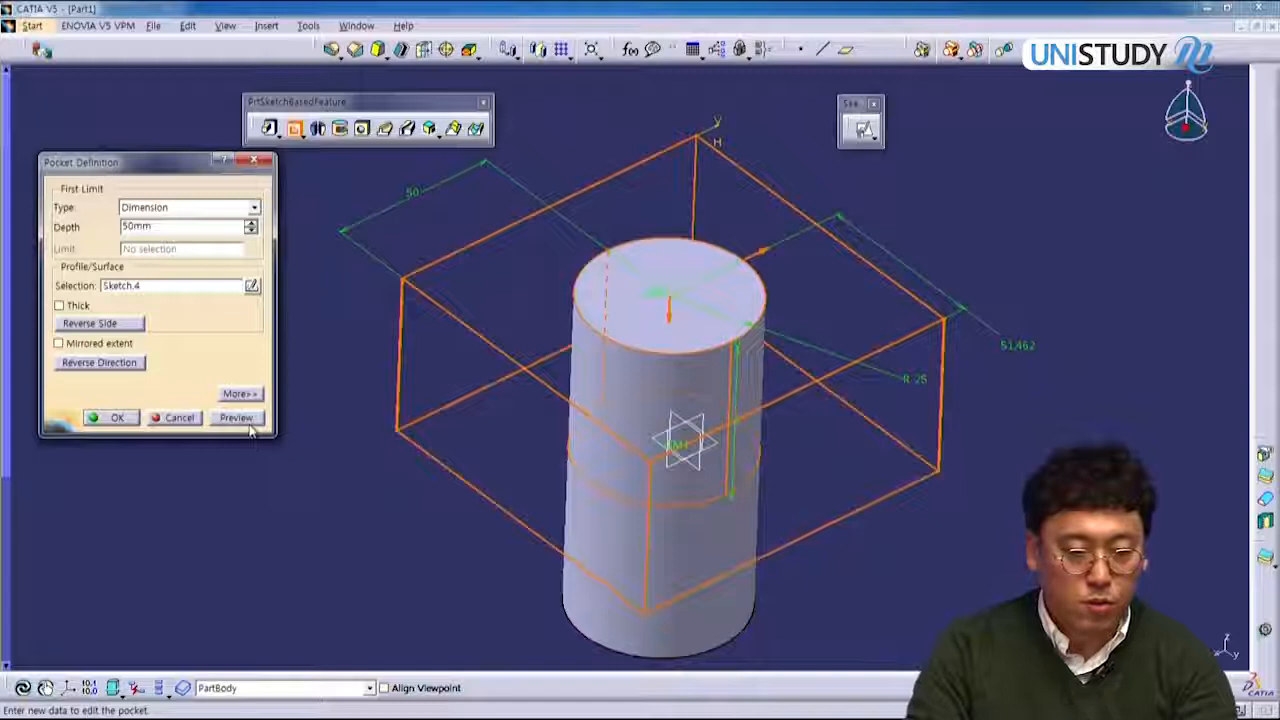
left_click(248, 421)
middle_click_drag(543, 517, 681, 198)
Step: Switch the pocket's removal side back to the inside of the circle and preview the hole in the cube
left_click(100, 323)
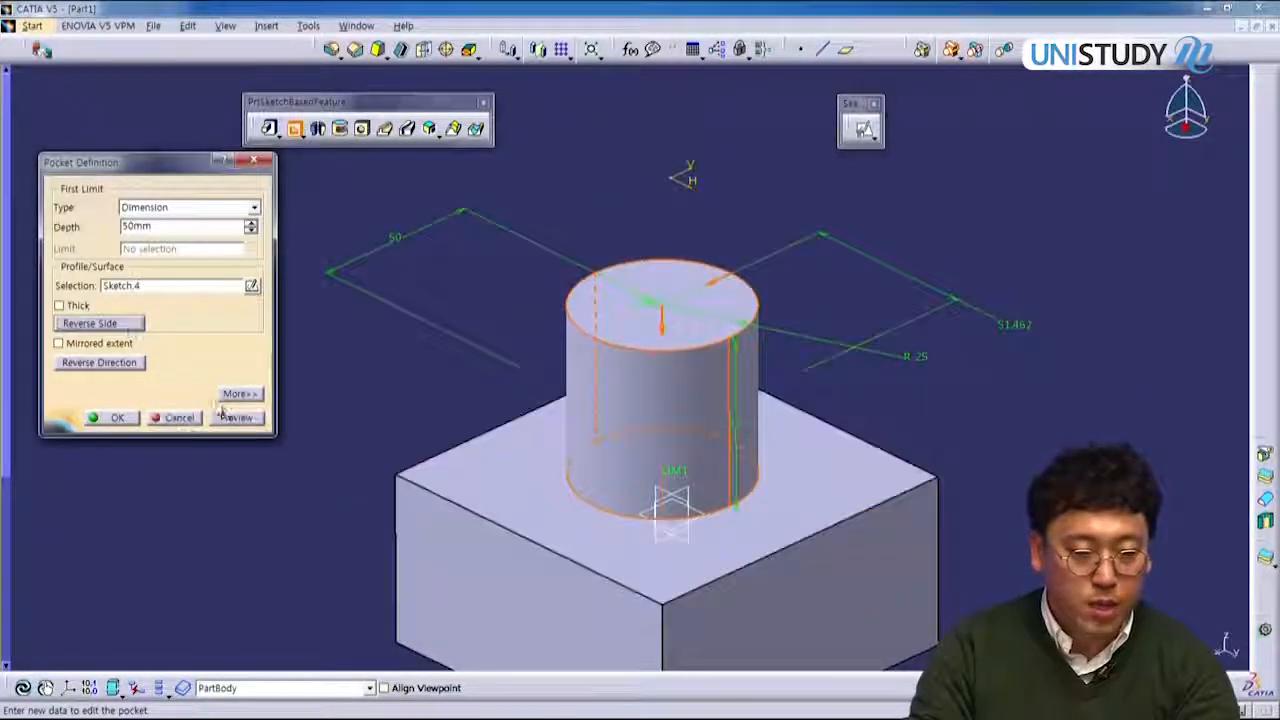
left_click(240, 418)
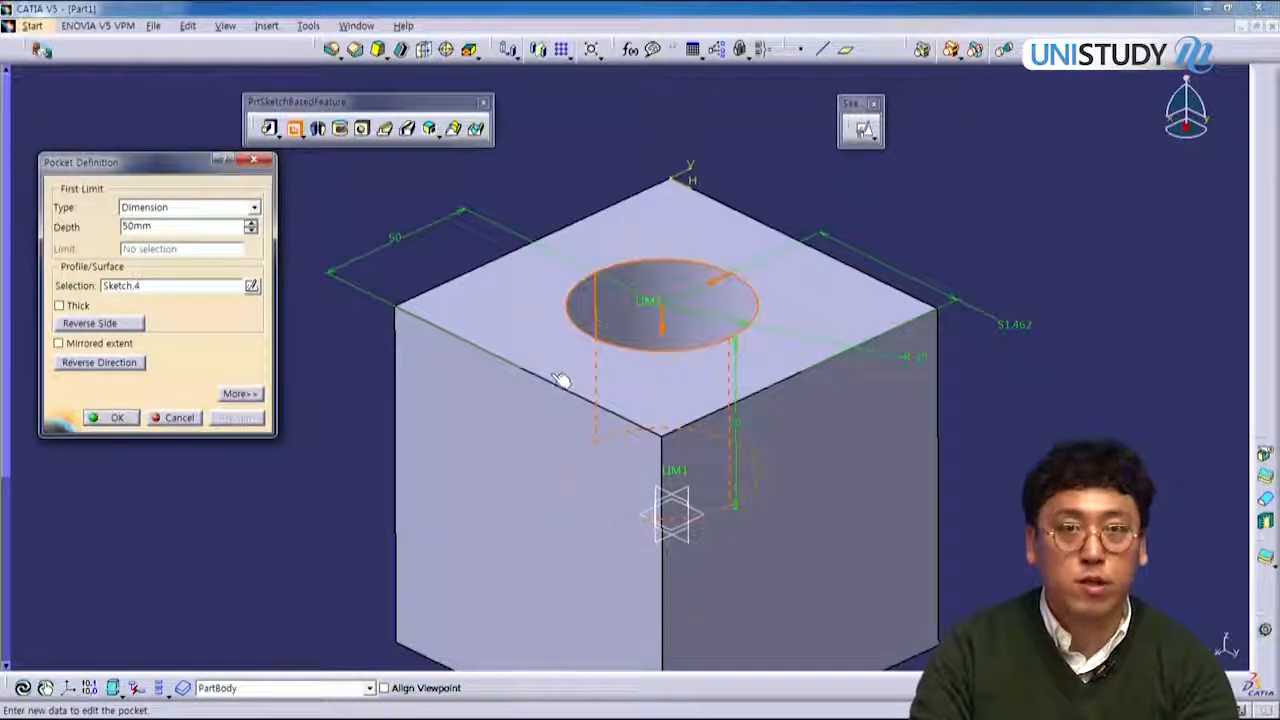
middle_click_drag(531, 449, 663, 443)
mouse_move(863, 449)
middle_mouse_down()
mouse_move(800, 469)
mouse_move(589, 449)
mouse_move(570, 427)
mouse_move(651, 411)
mouse_move(794, 420)
mouse_move(811, 434)
mouse_move(758, 406)
mouse_move(751, 446)
mouse_move(823, 457)
mouse_move(843, 440)
middle_mouse_up()
middle_click_drag(786, 314, 757, 346)
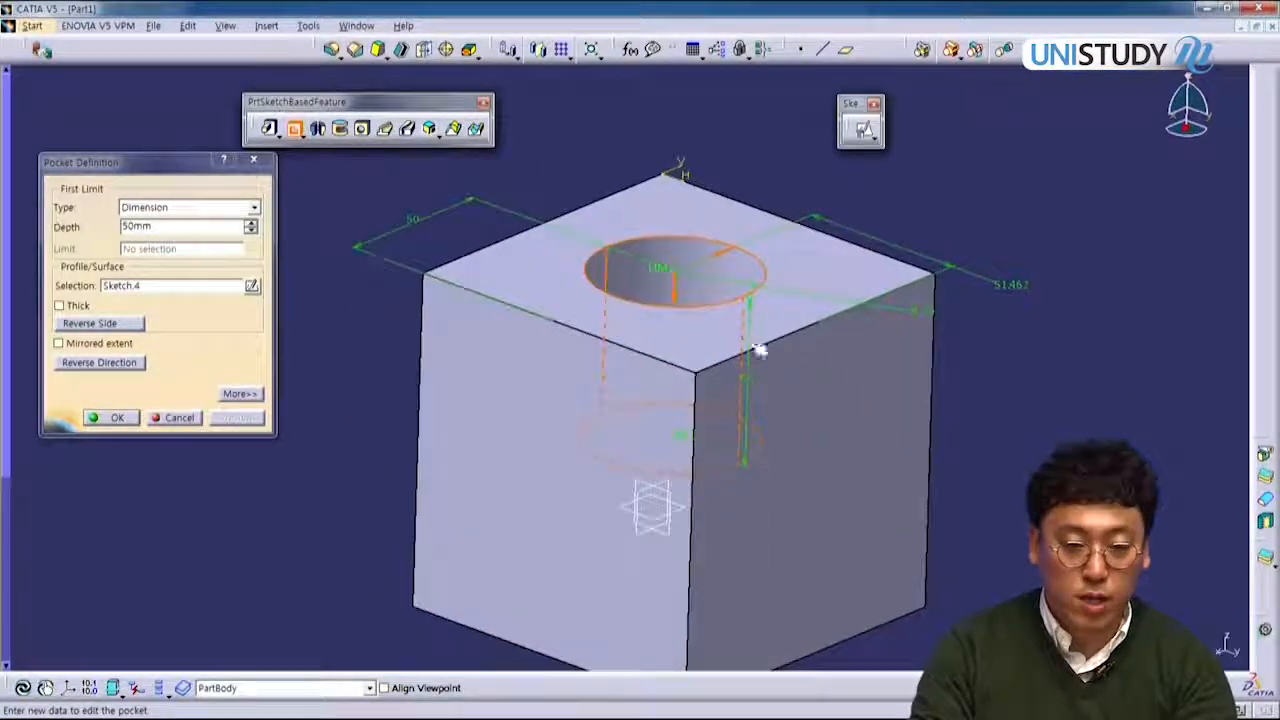